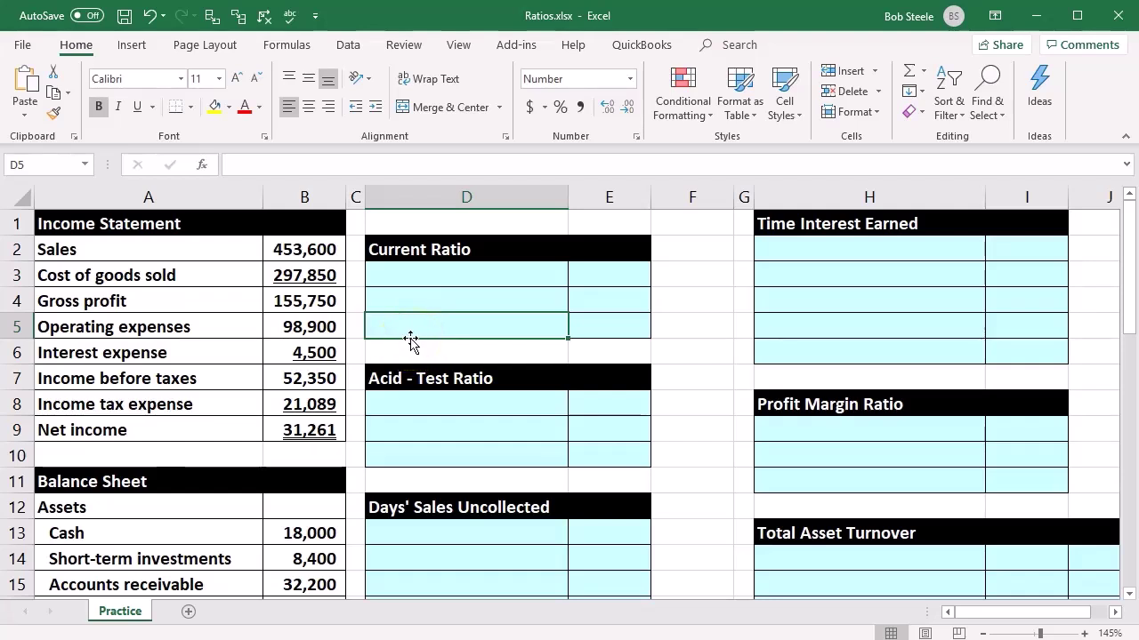
- Look through the income statement, balance sheet and prior year amounts in columns A and B
left_click(204, 331)
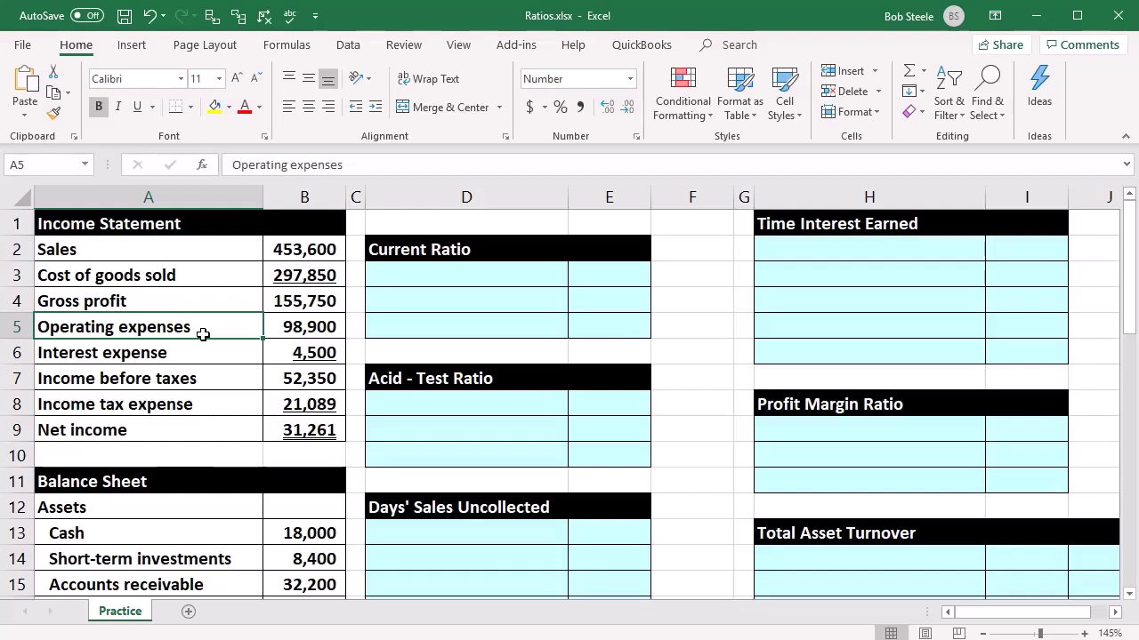
key("Right")
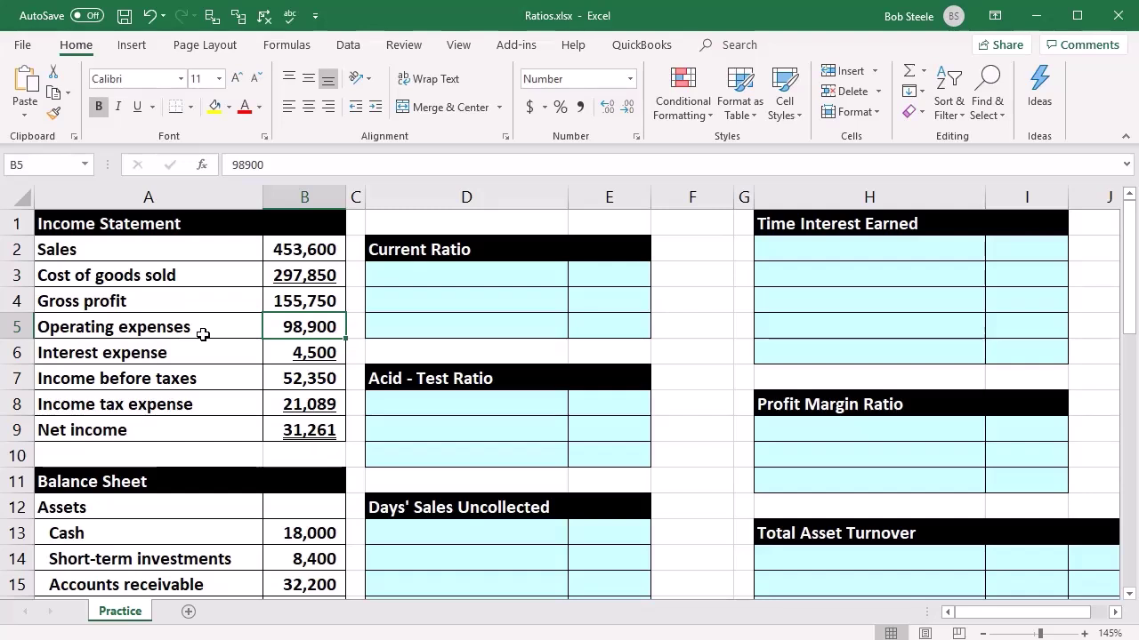
left_click(166, 253)
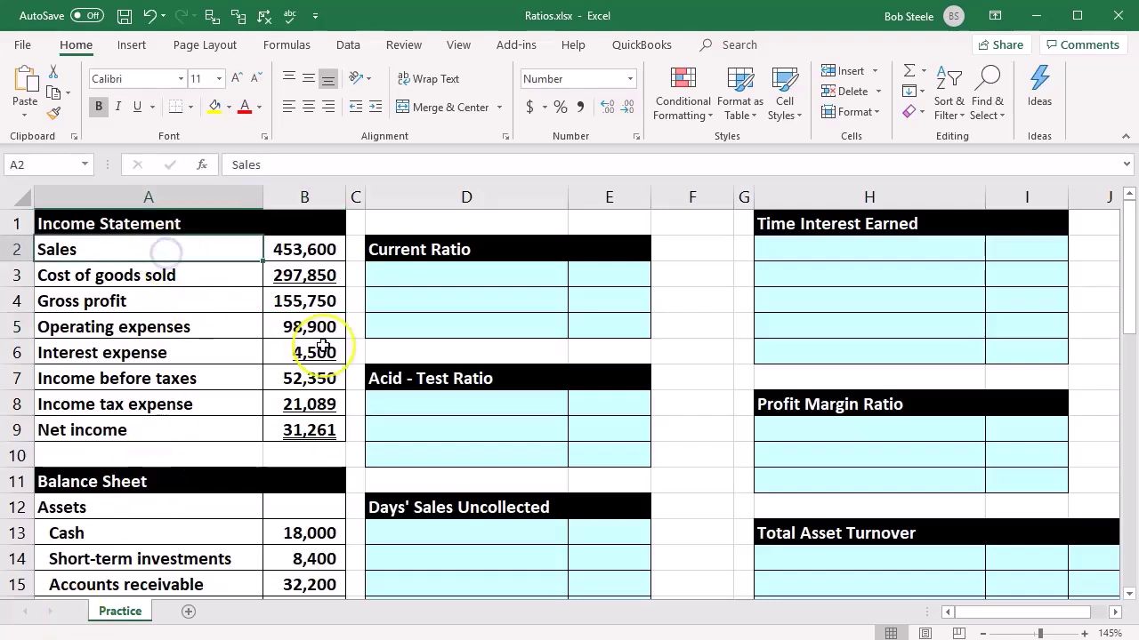
scroll(255, 386, "down", 3)
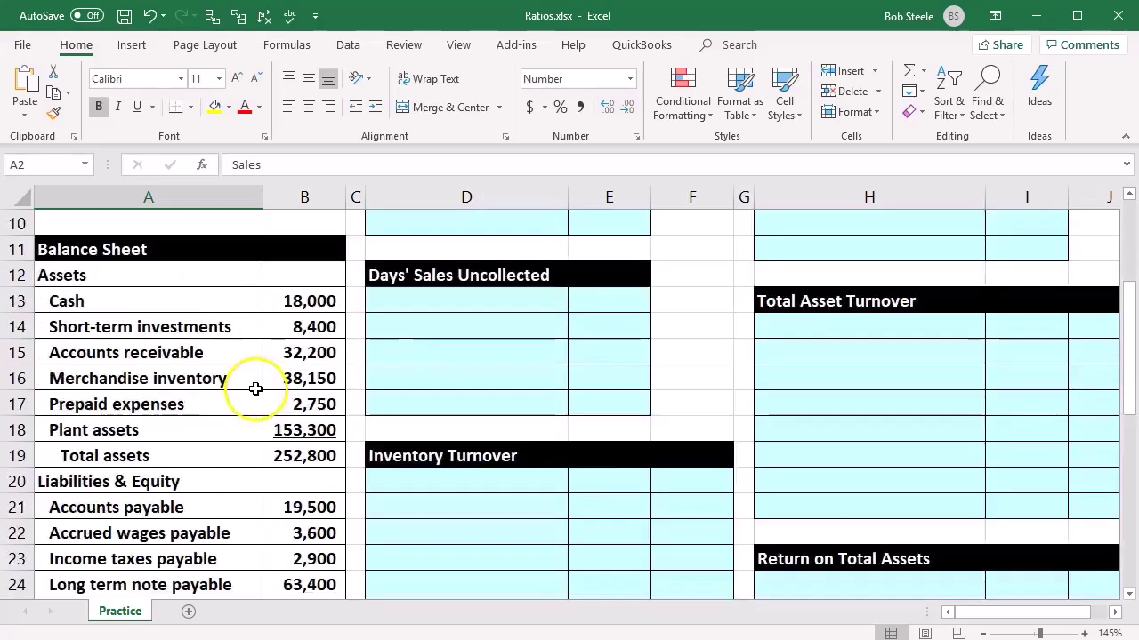
scroll(256, 388, "down", 4)
left_click(240, 400)
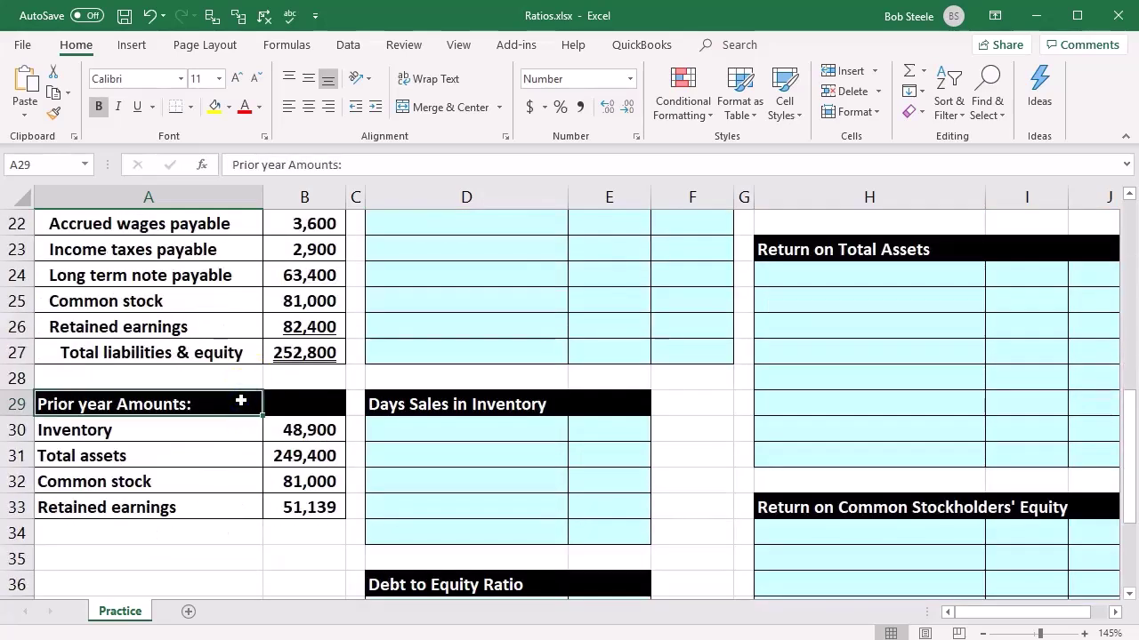
scroll(240, 400, "up", 7)
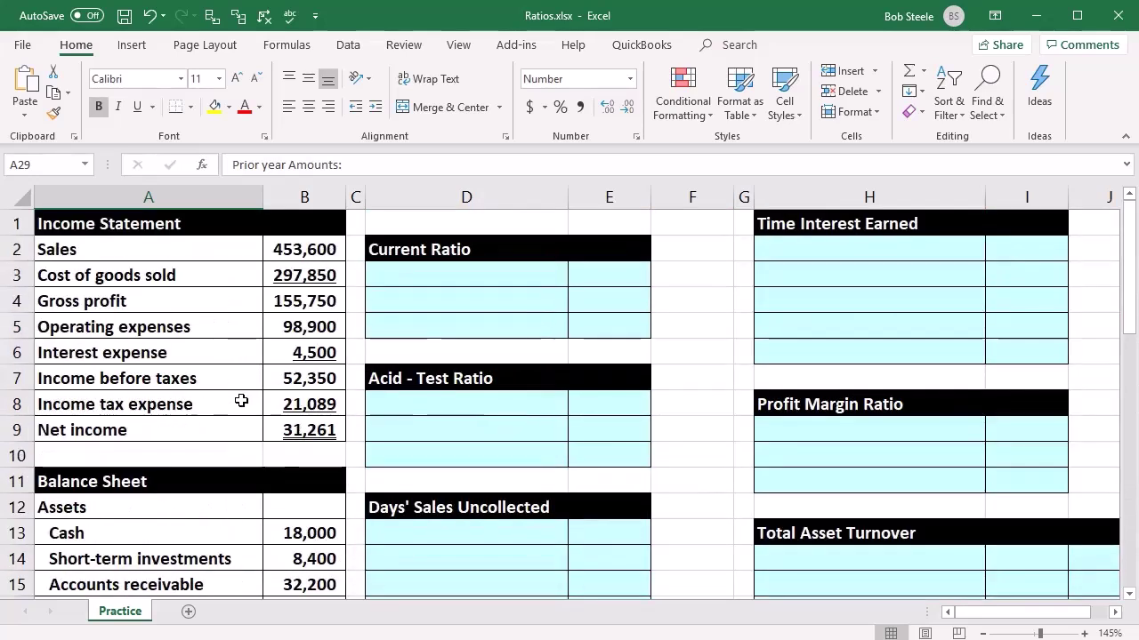
- Enter the label "Current assets" in D3, the first line of the Current Ratio table
left_click(426, 276)
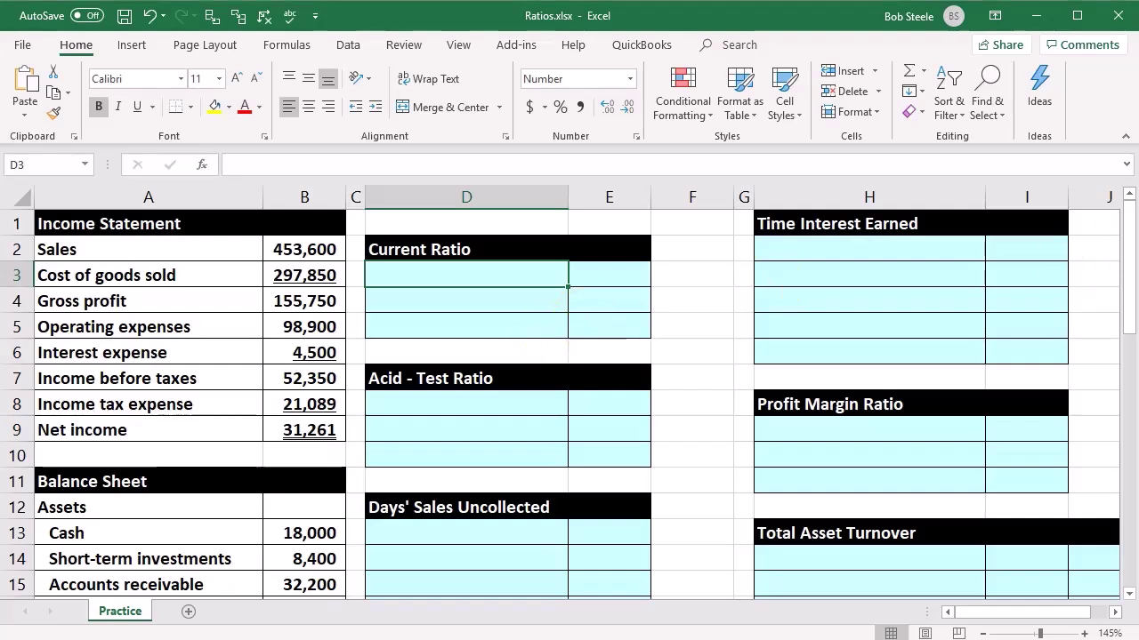
left_click(516, 272)
type("Current assets")
- Examine the balance sheet's asset accounts from Cash to Merchandise inventory to identify the current assets
scroll(418, 377, "down", 1)
scroll(419, 377, "down", 1)
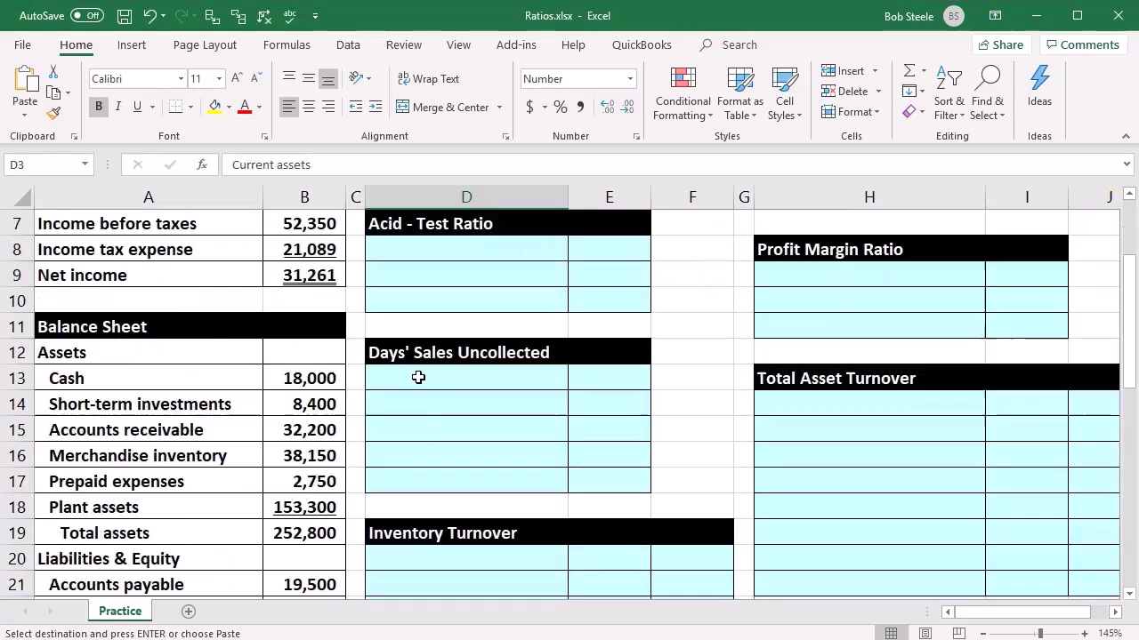
left_click(129, 380)
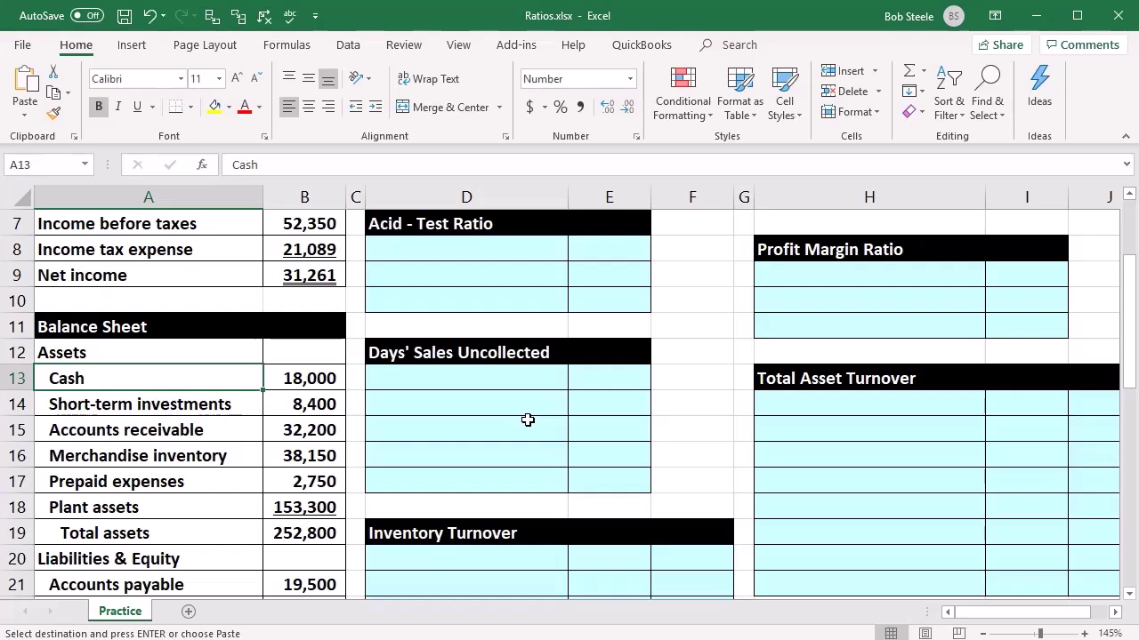
key("Down")
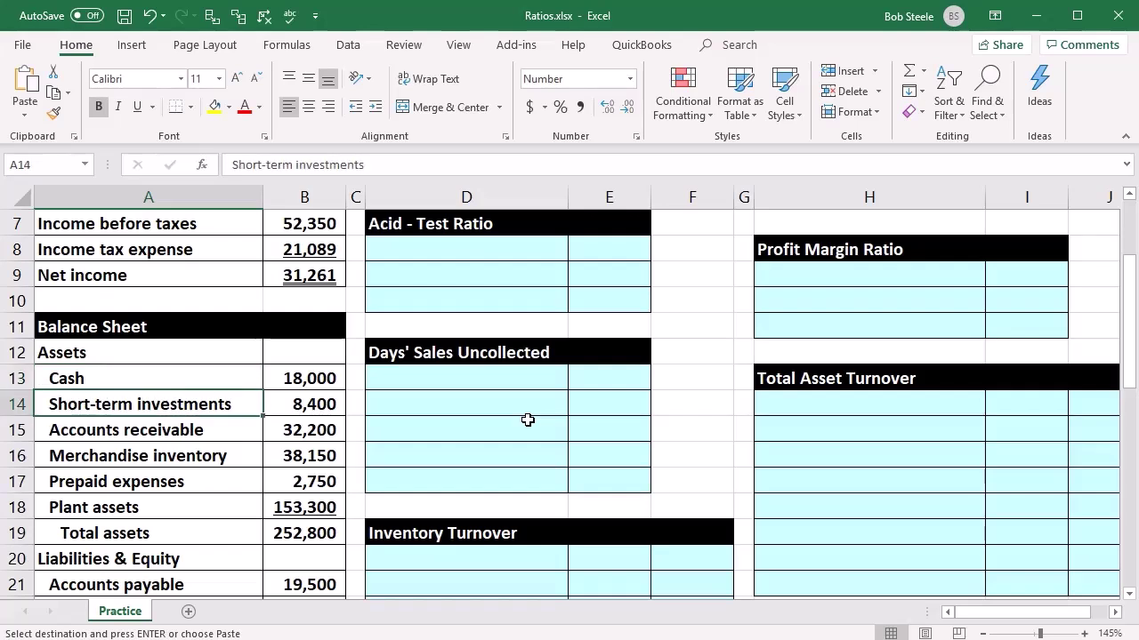
key("Down")
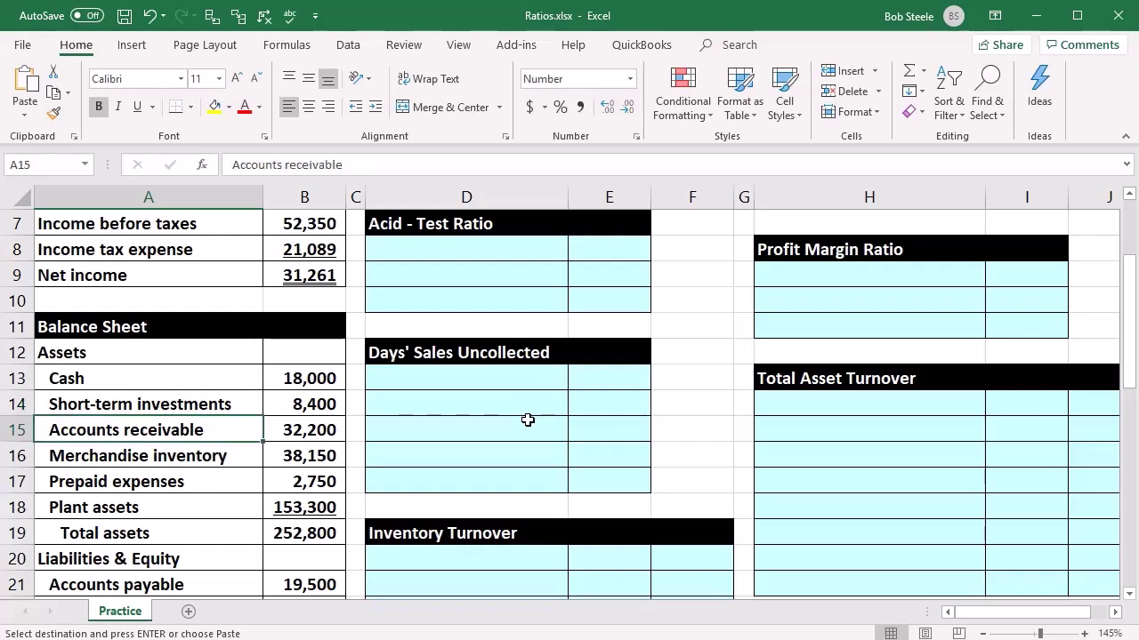
key("Down")
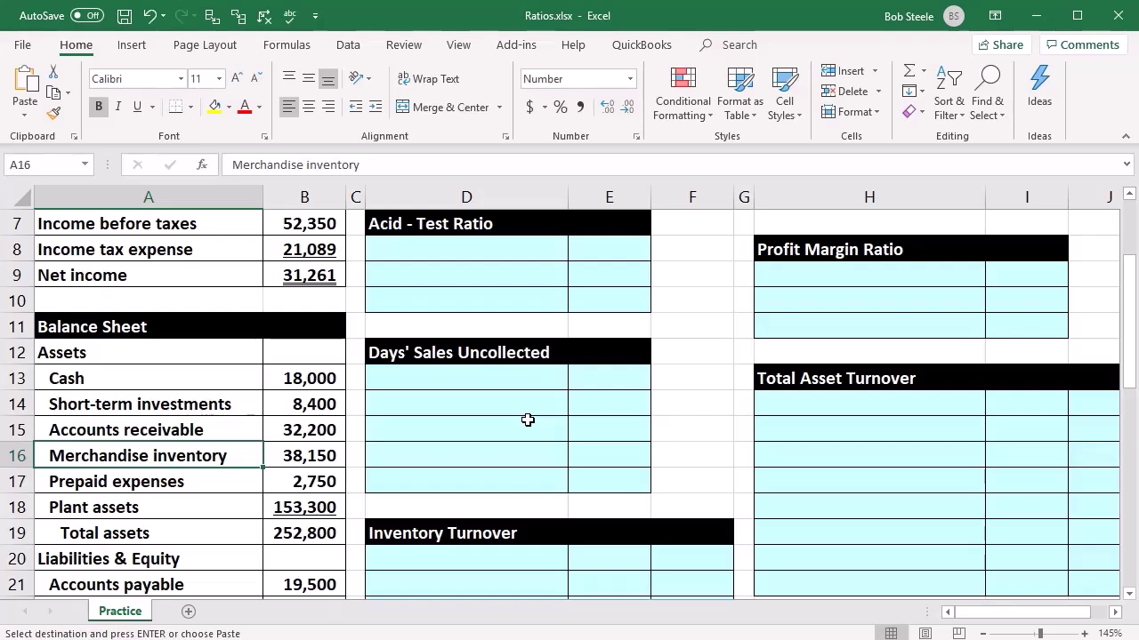
scroll(527, 420, "up", 2)
left_click(436, 378)
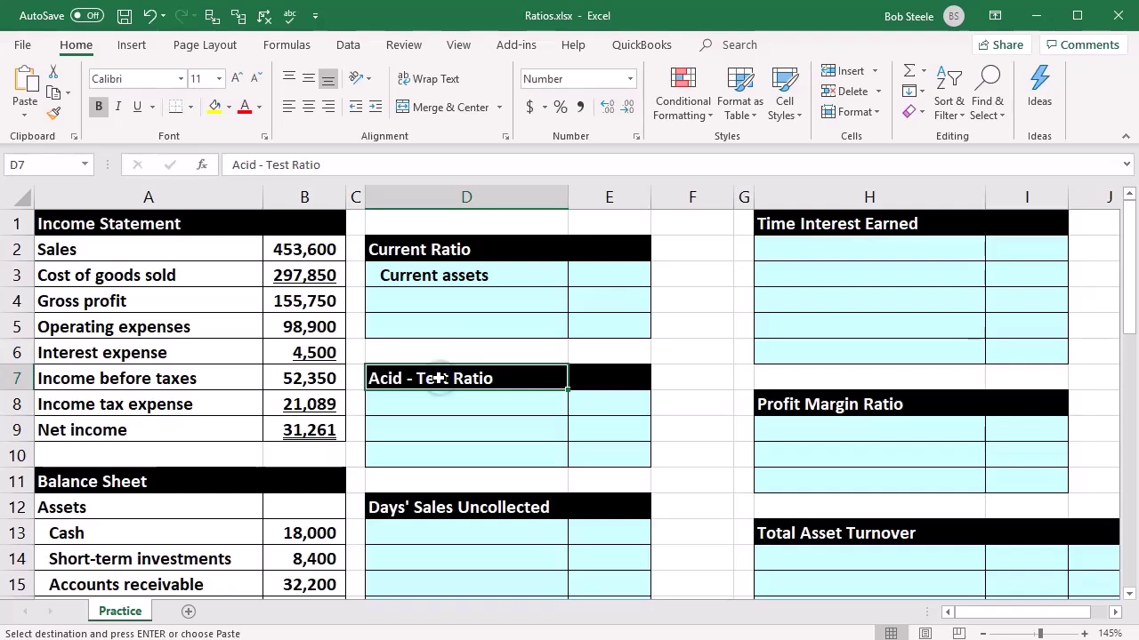
- Total the current assets from Cash through Prepaid expenses in E3 with =SUM(B13:B17)
left_click(605, 275)
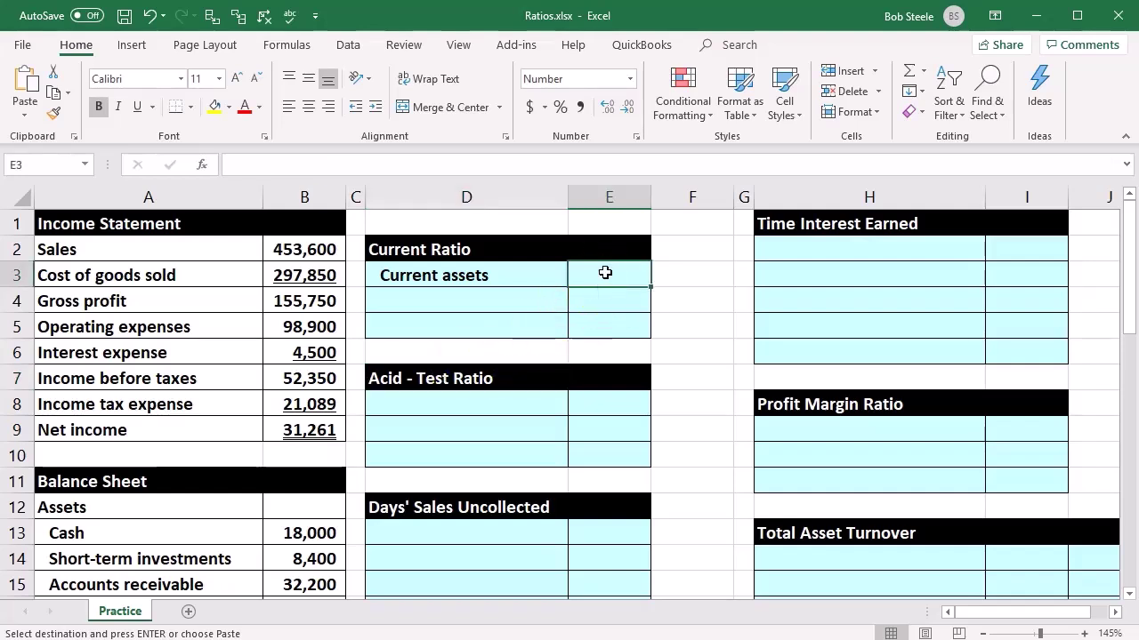
type("=")
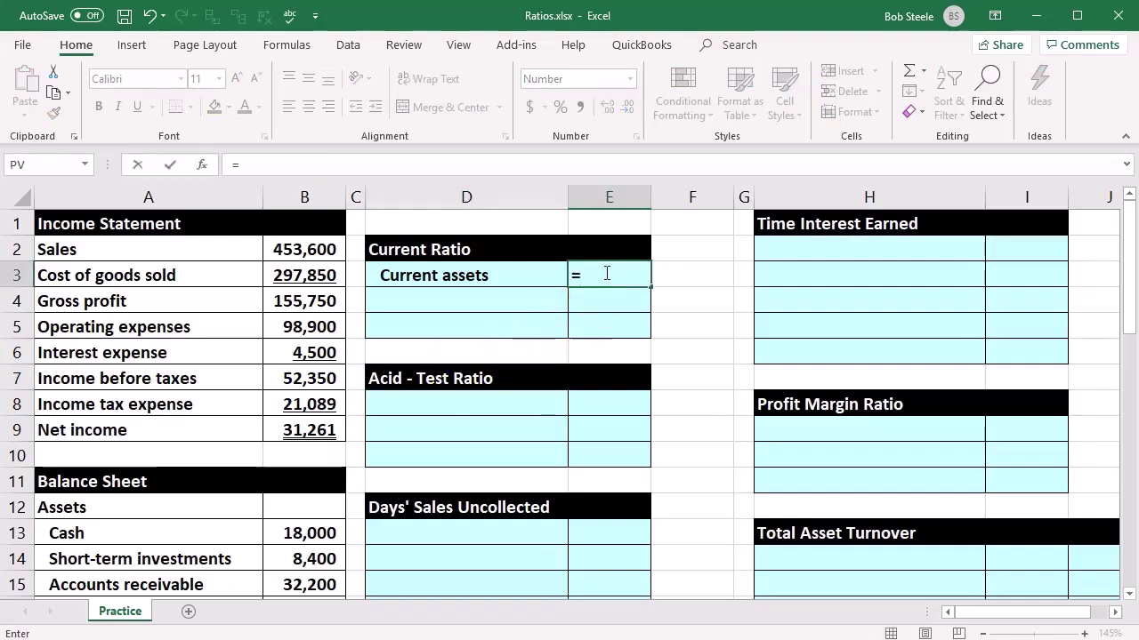
type("sum(")
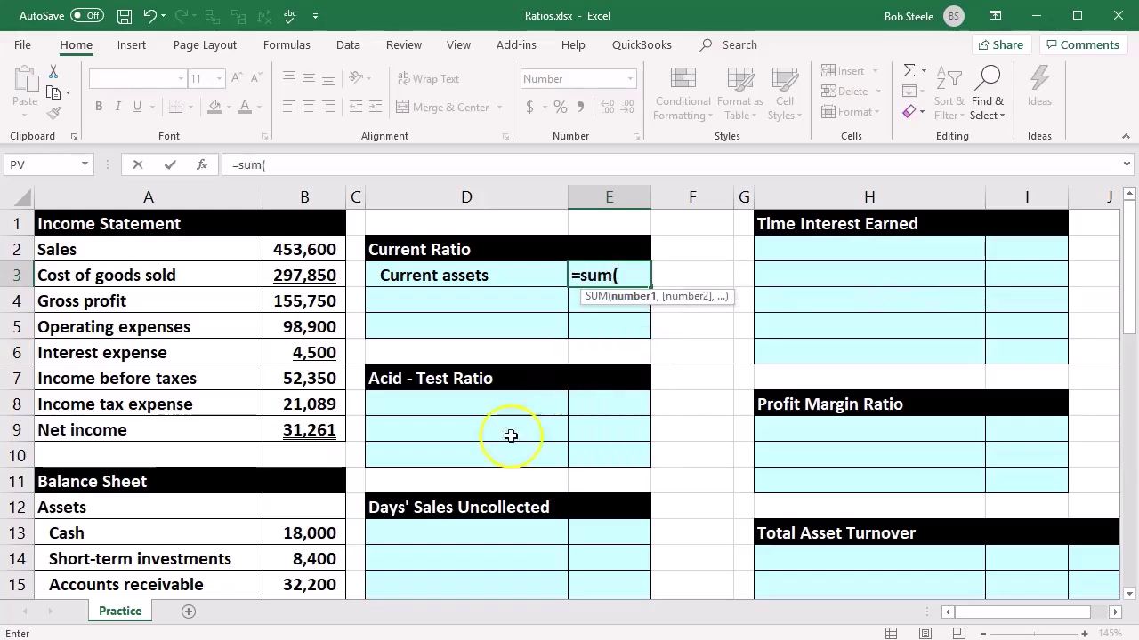
scroll(511, 436, "down", 2)
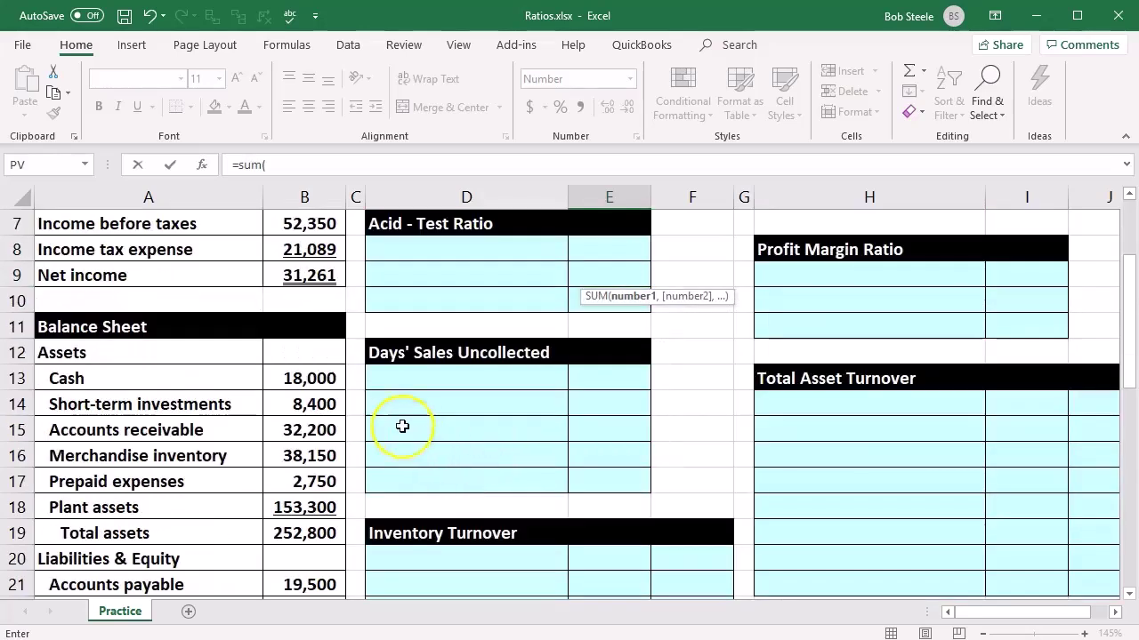
left_click(317, 378)
left_click_drag(317, 395, 316, 471)
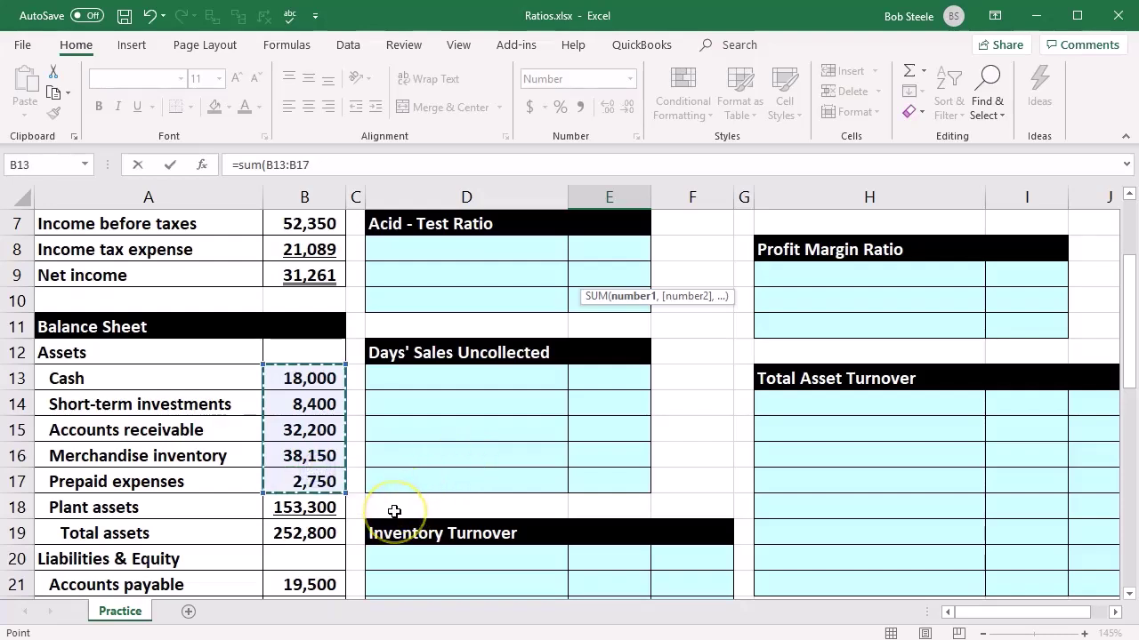
type(")")
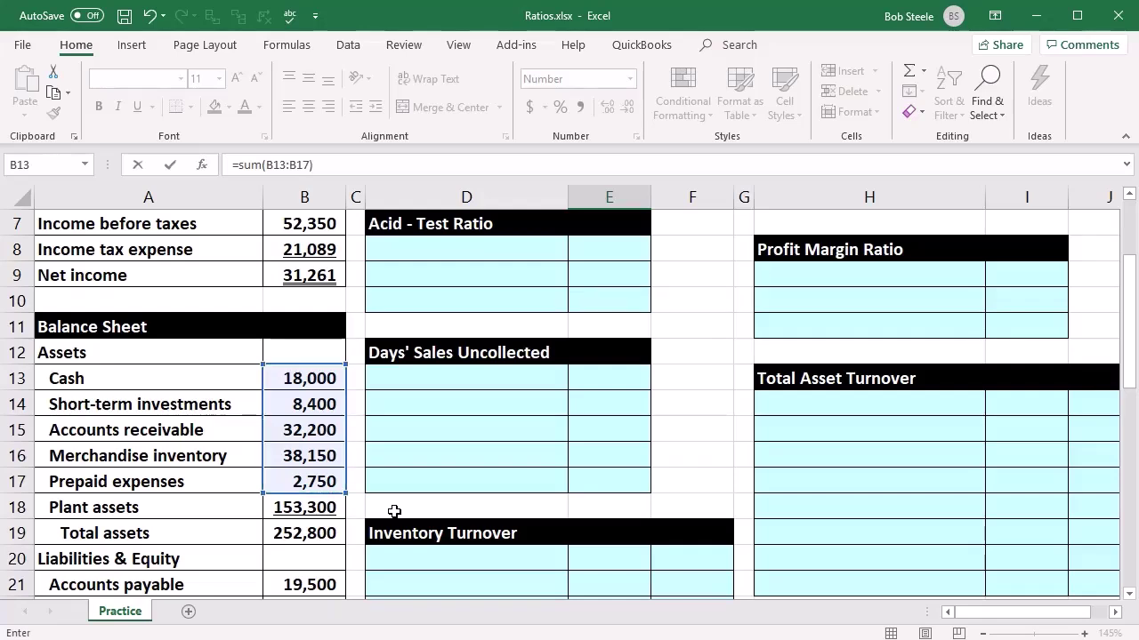
key("Return")
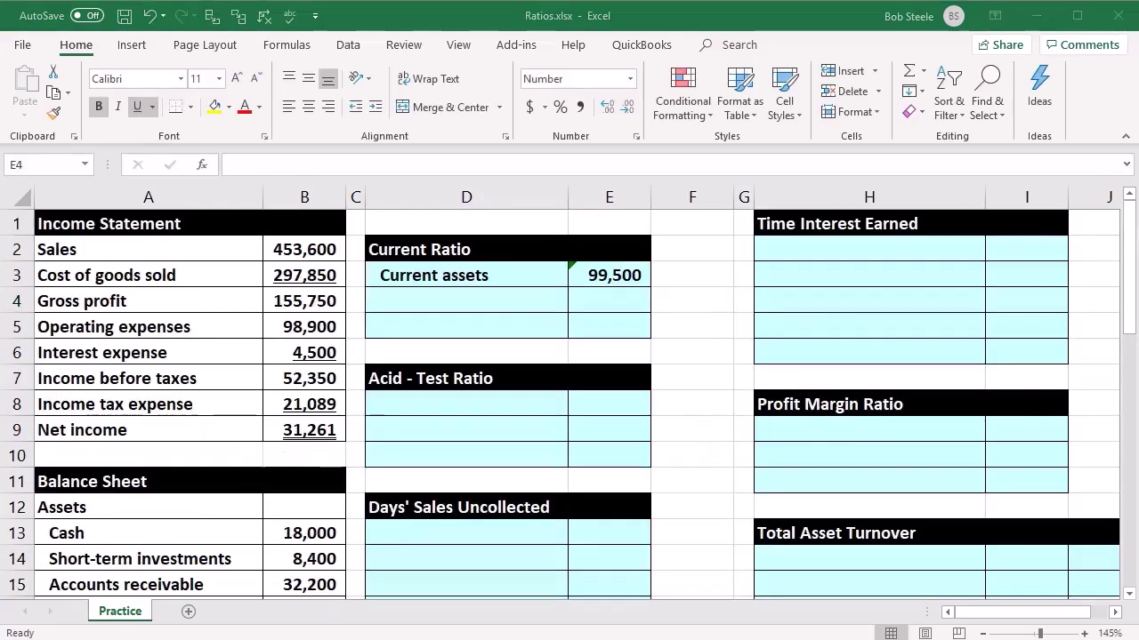
- Add the label "Current liabilities" in D4 of the Current Ratio table
key("ctrl+c")
left_click(483, 303)
key("ctrl+v")
- Examine the liability accounts from Accounts payable to Long term note payable to identify the current liabilities
scroll(244, 418, "down", 6)
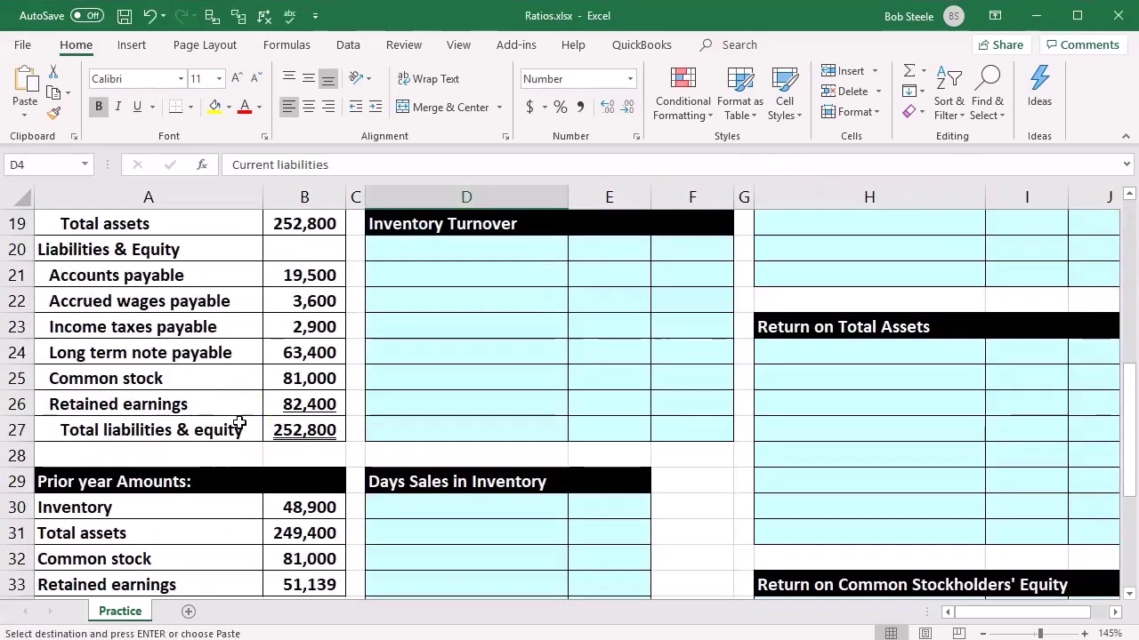
left_click(316, 278)
left_click_drag(315, 276, 316, 292)
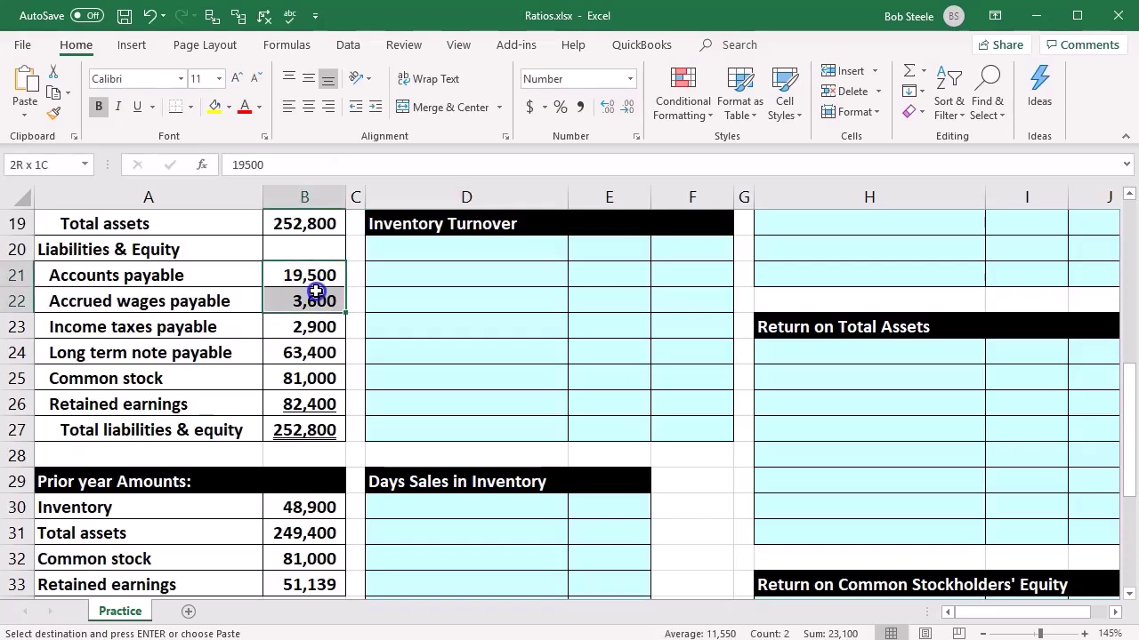
left_click(307, 327)
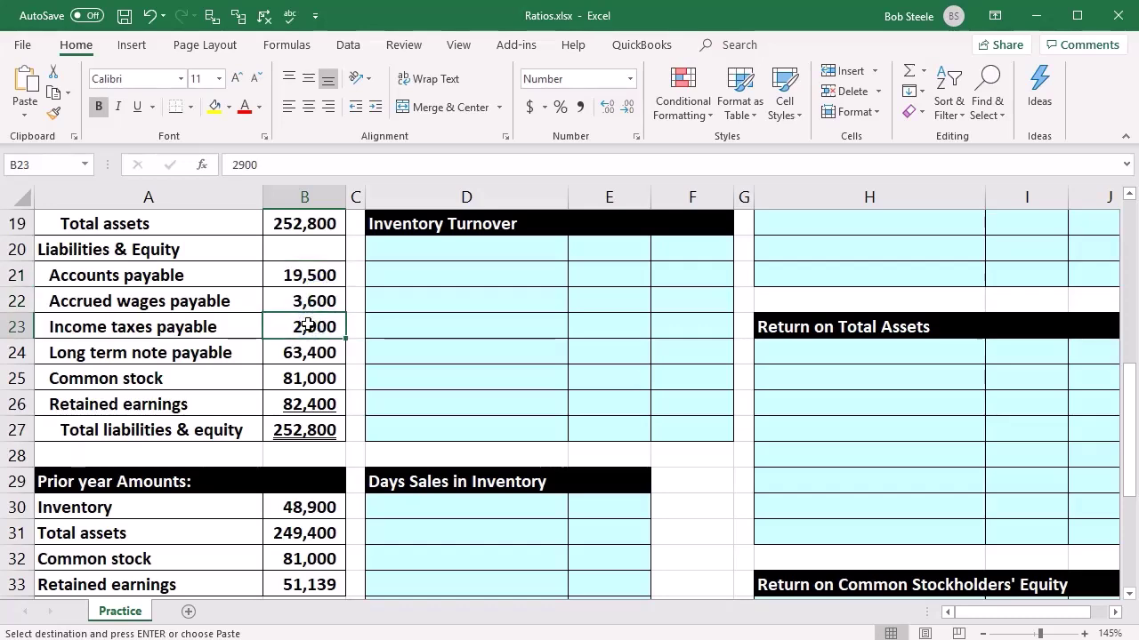
left_click(322, 353)
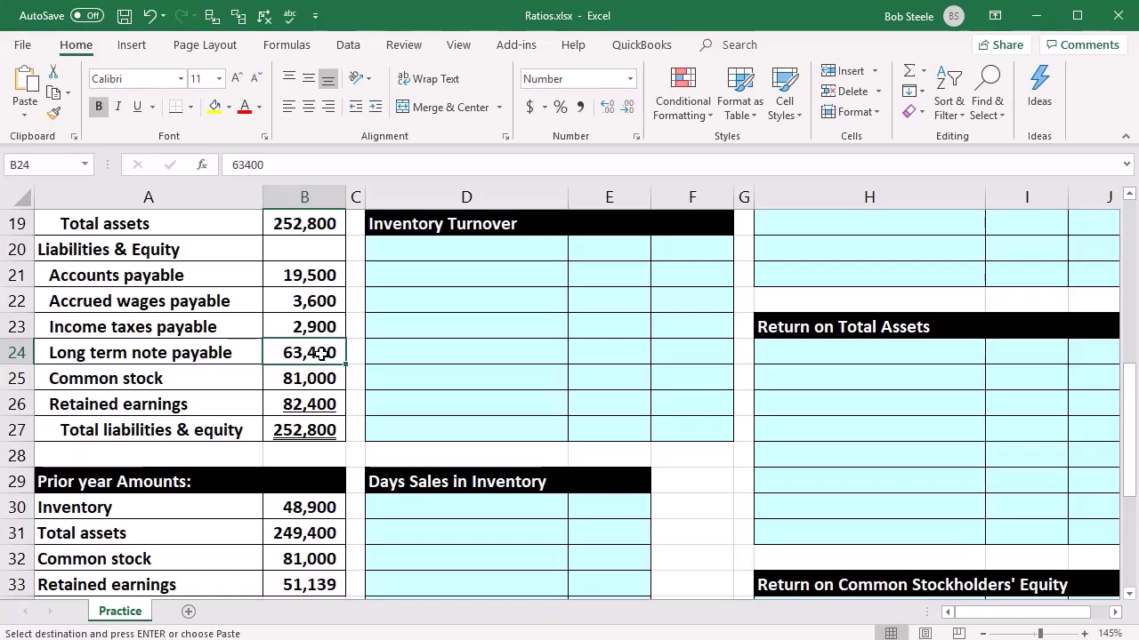
left_click(412, 350)
scroll(437, 371, "up", 4)
scroll(439, 372, "up", 2)
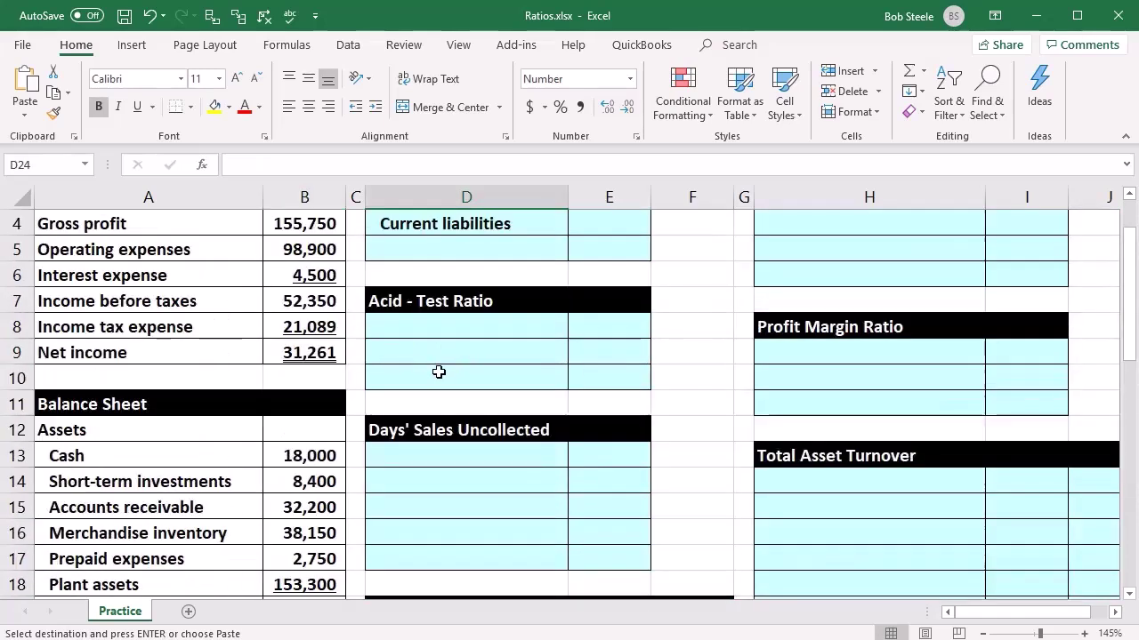
- Total the current liabilities from Accounts payable through Income taxes payable in E4 with =SUM(B21:B23)
left_click(647, 303)
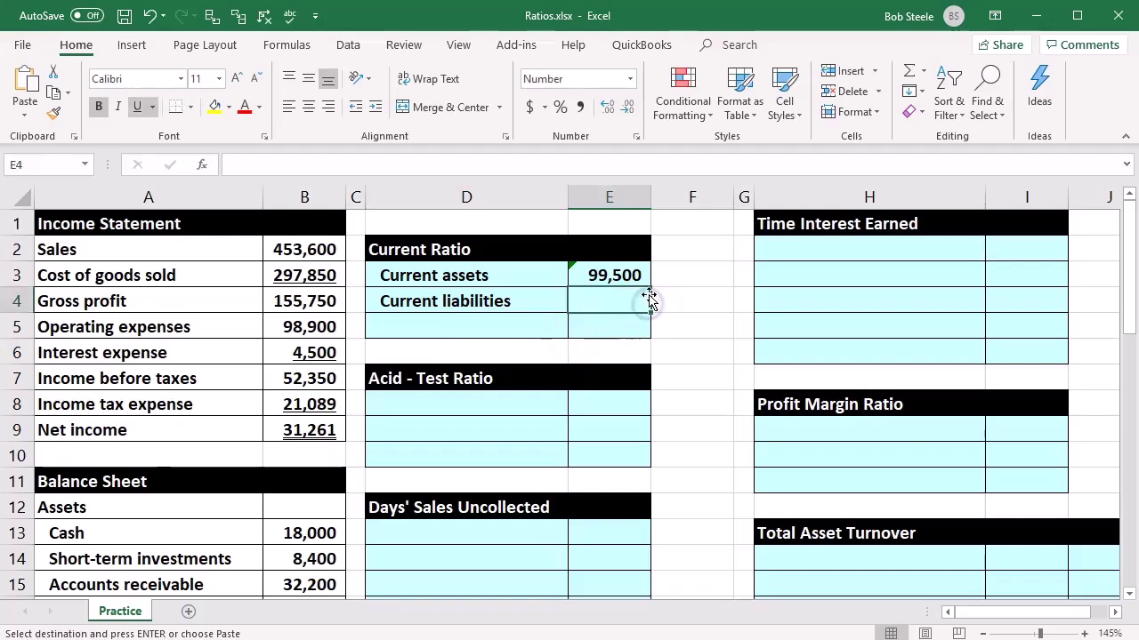
type("=sum(")
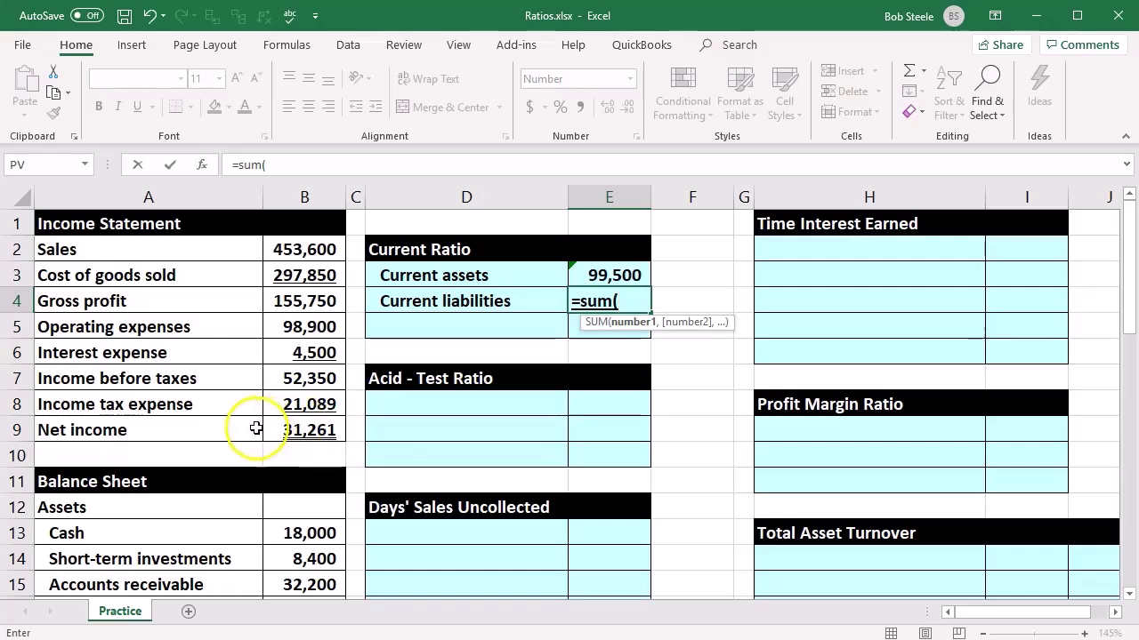
scroll(256, 429, "down", 3)
scroll(256, 429, "down", 2)
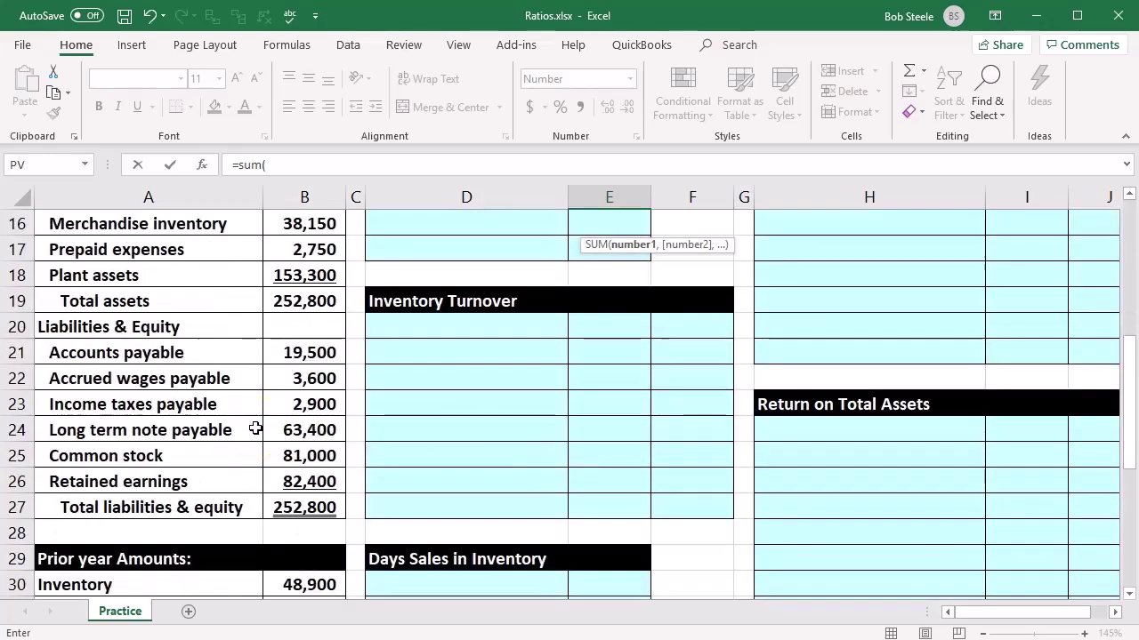
left_click_drag(326, 352, 327, 401)
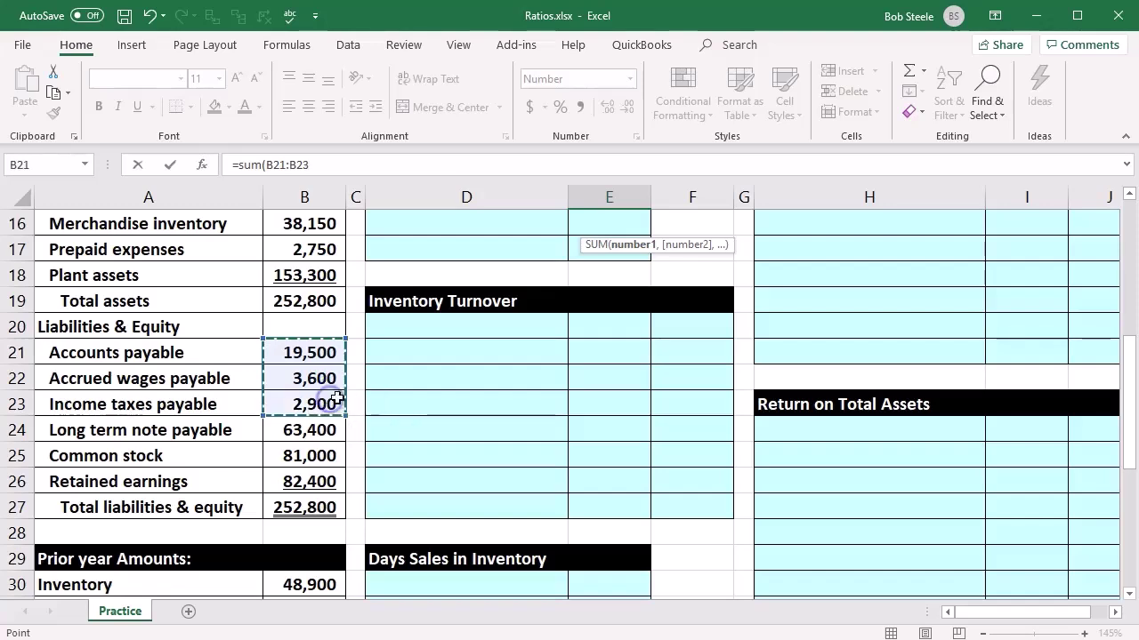
key("Return")
scroll(461, 374, "up", 2)
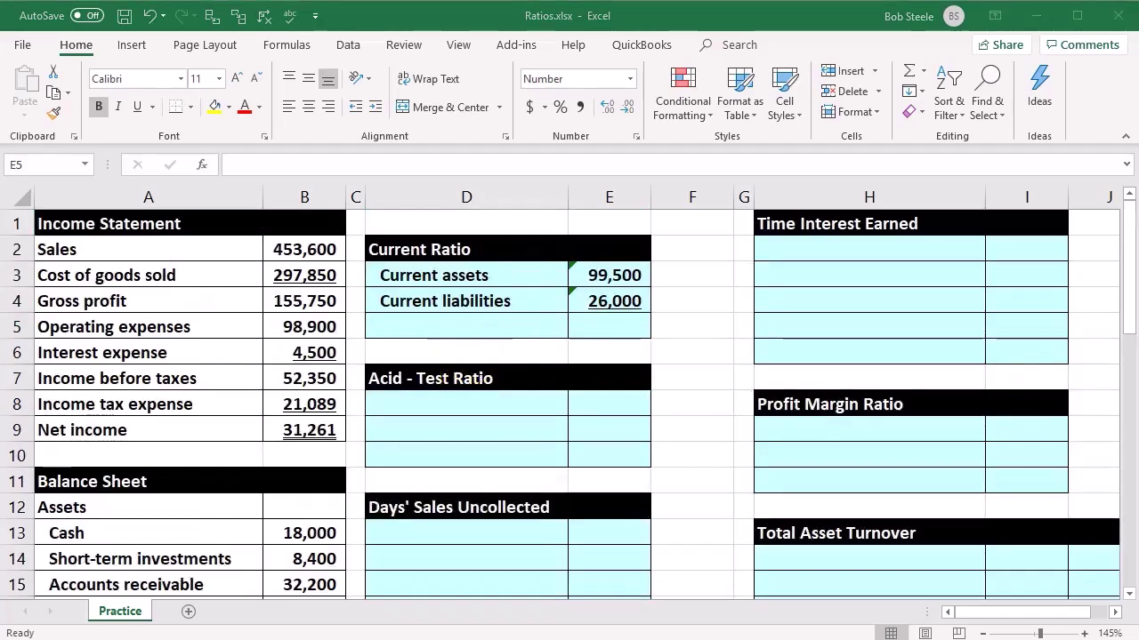
- Add the label "Current ratio" in D5, the last line of the Current Ratio table
key("ctrl+c")
left_click(534, 331)
key("ctrl+v")
- Calculate the current ratio in E5 by dividing current assets by current liabilities with =E3/E4
left_click(593, 322)
left_click(634, 278)
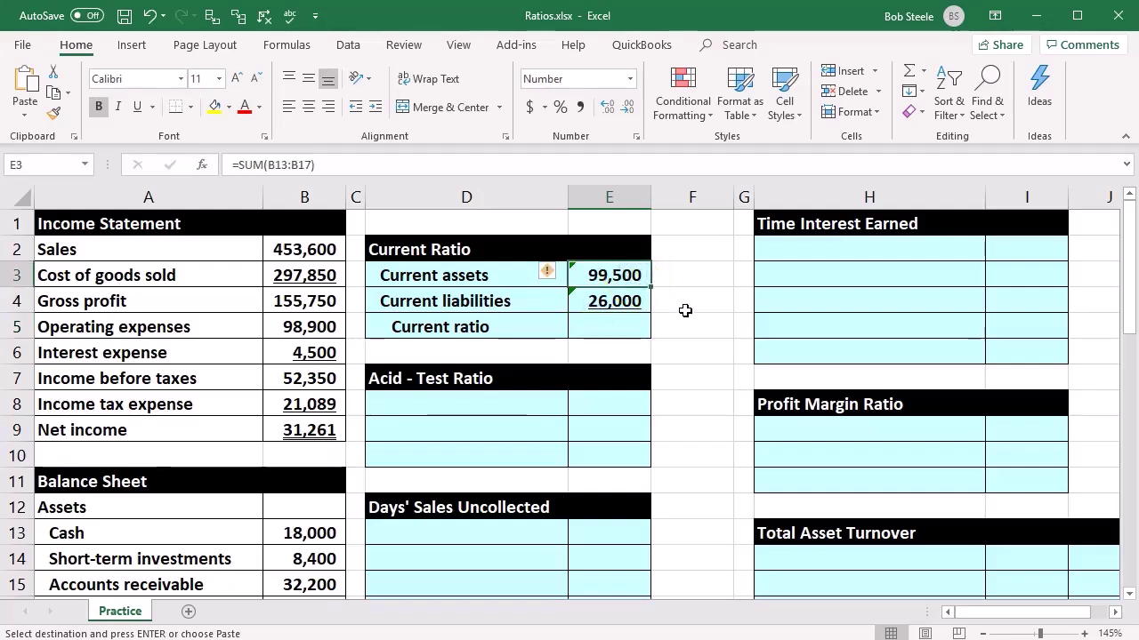
key("Down")
key("Down")
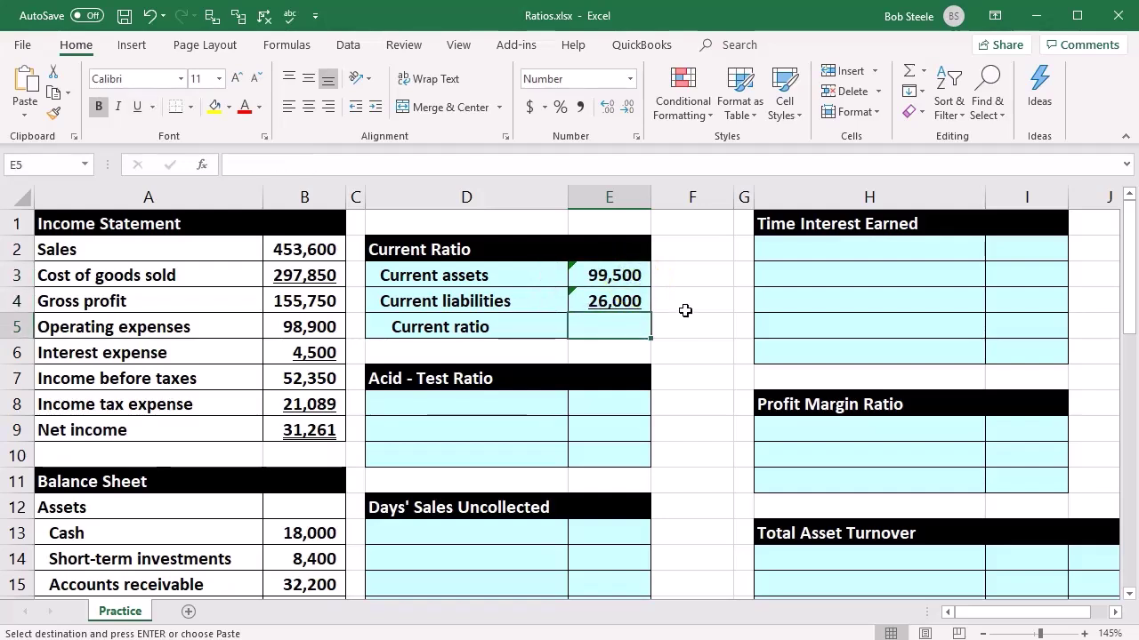
type("=")
left_click(612, 278)
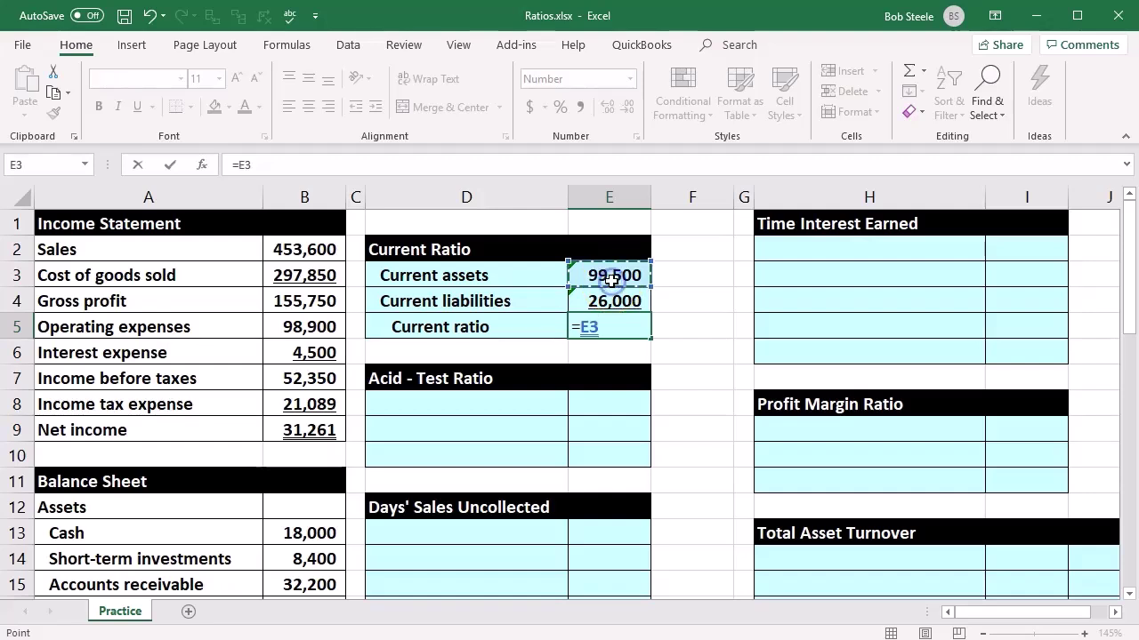
type("/")
left_click(609, 302)
key("Return")
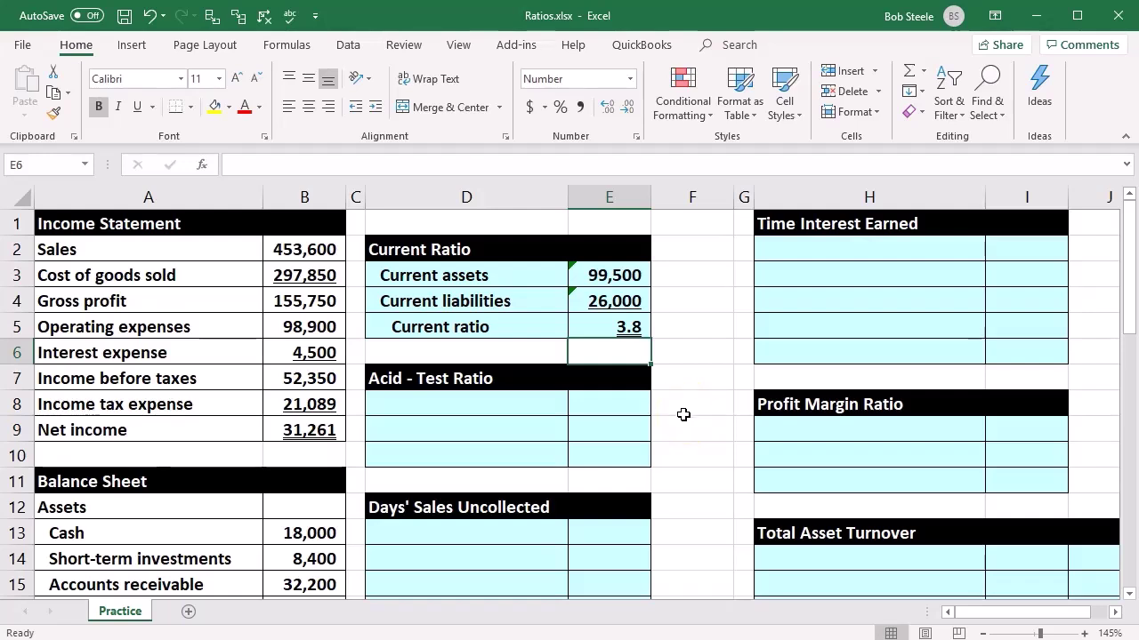
left_click(613, 301)
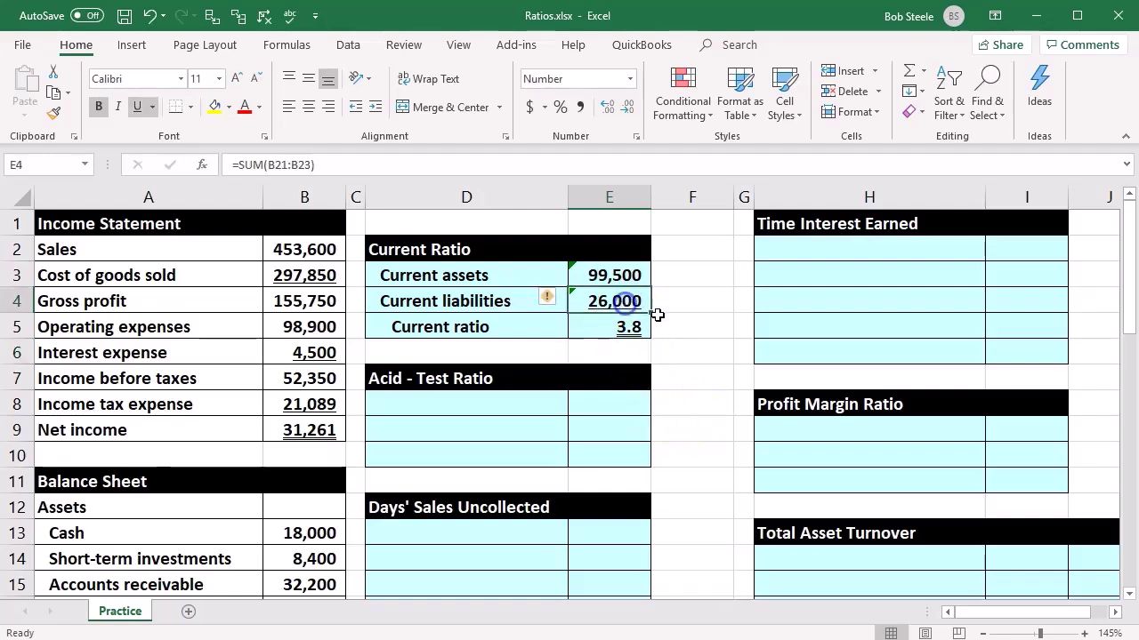
- Enter the label "Quick asset" in D8, the first line of the Acid - Test Ratio table
left_click(661, 323)
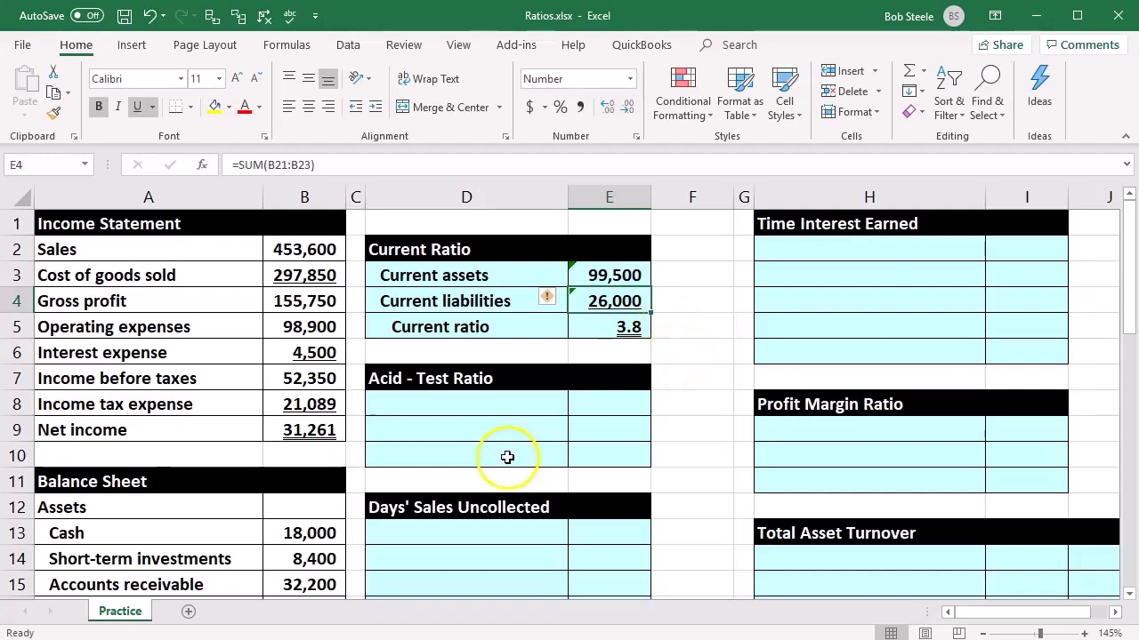
left_click(466, 430)
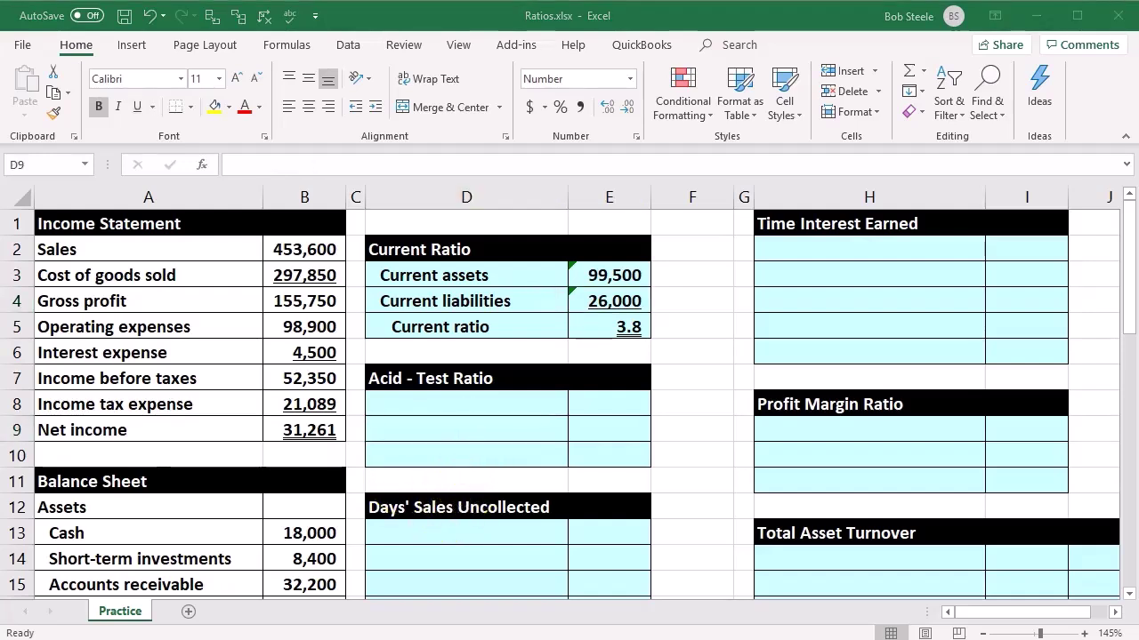
key("ctrl+c")
left_click(447, 408)
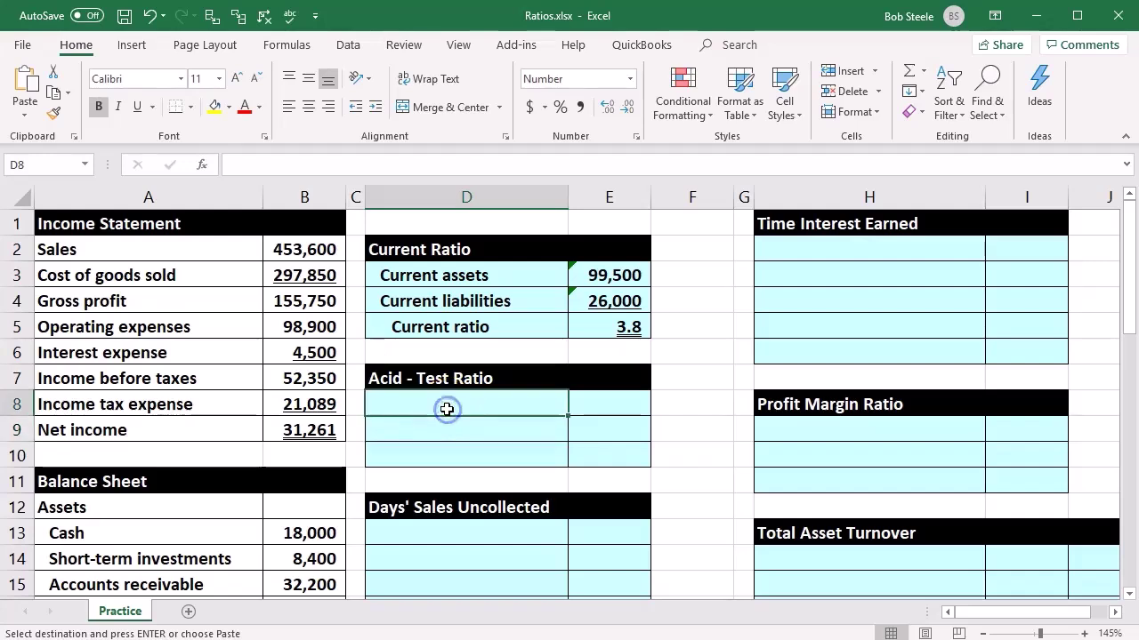
type("Quick asset")
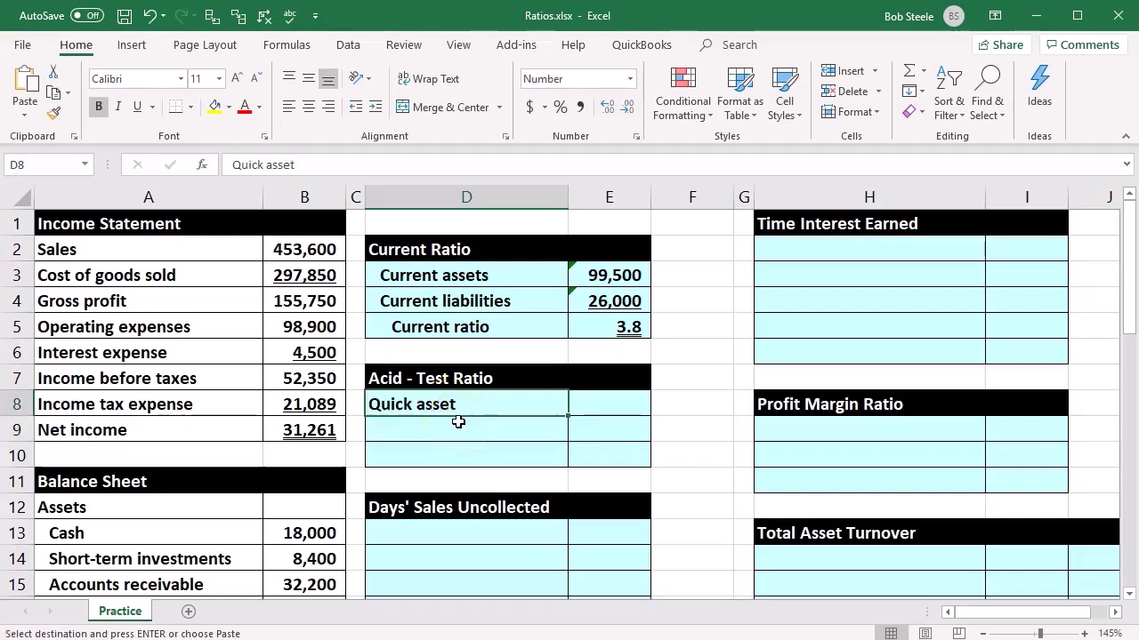
- Total the quick assets from Cash through Accounts receivable in E8 with =SUM(B13:B15)
left_click(597, 402)
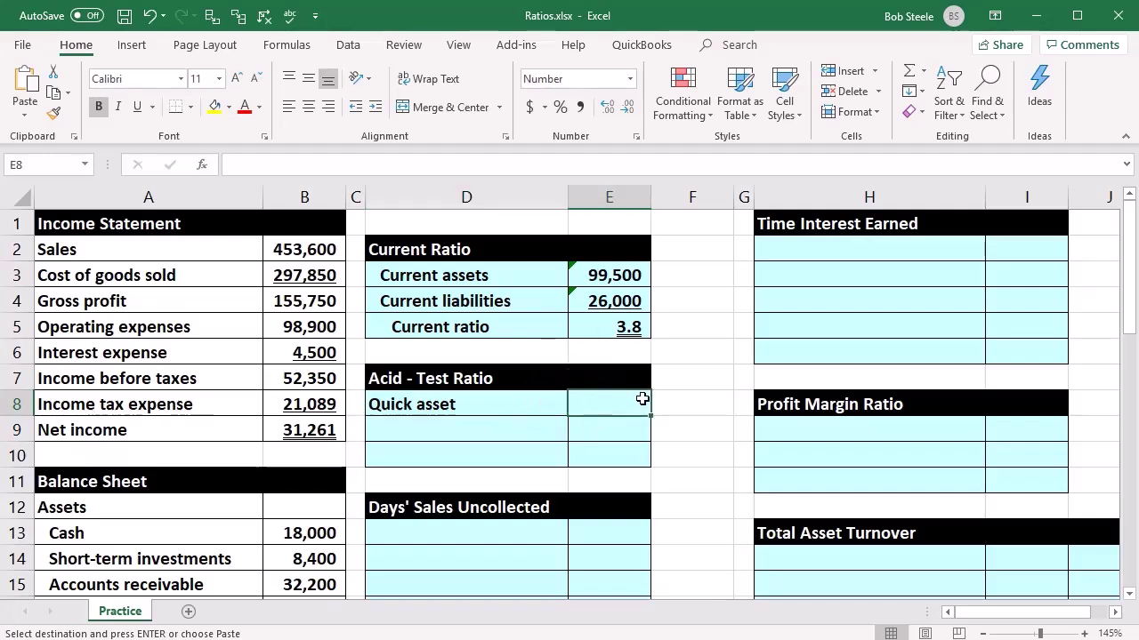
type("=sum")
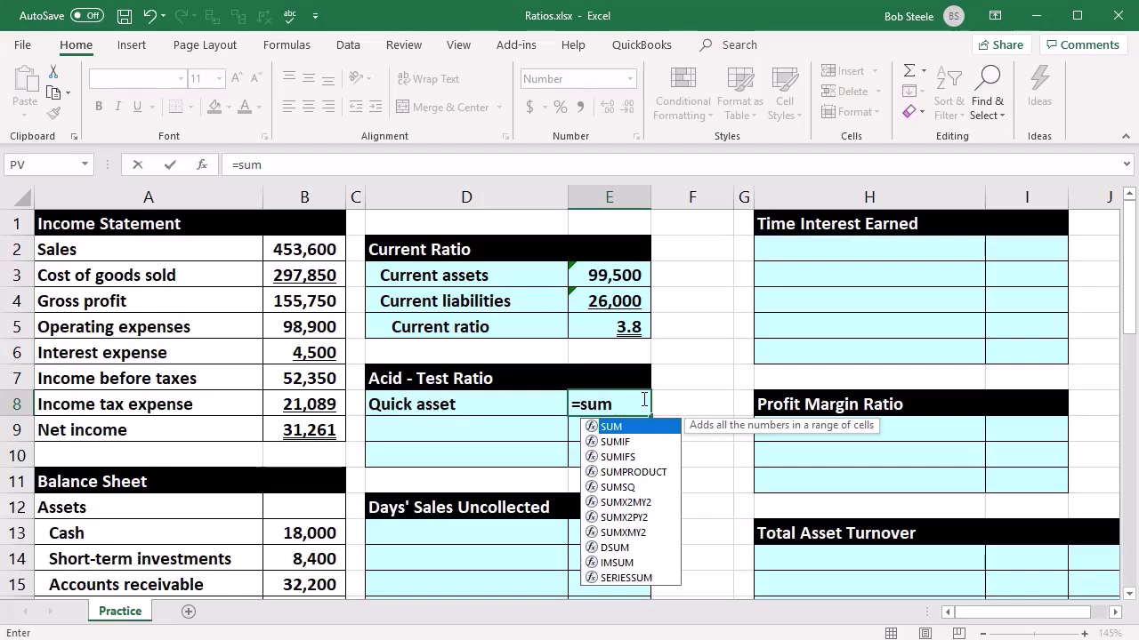
type("(")
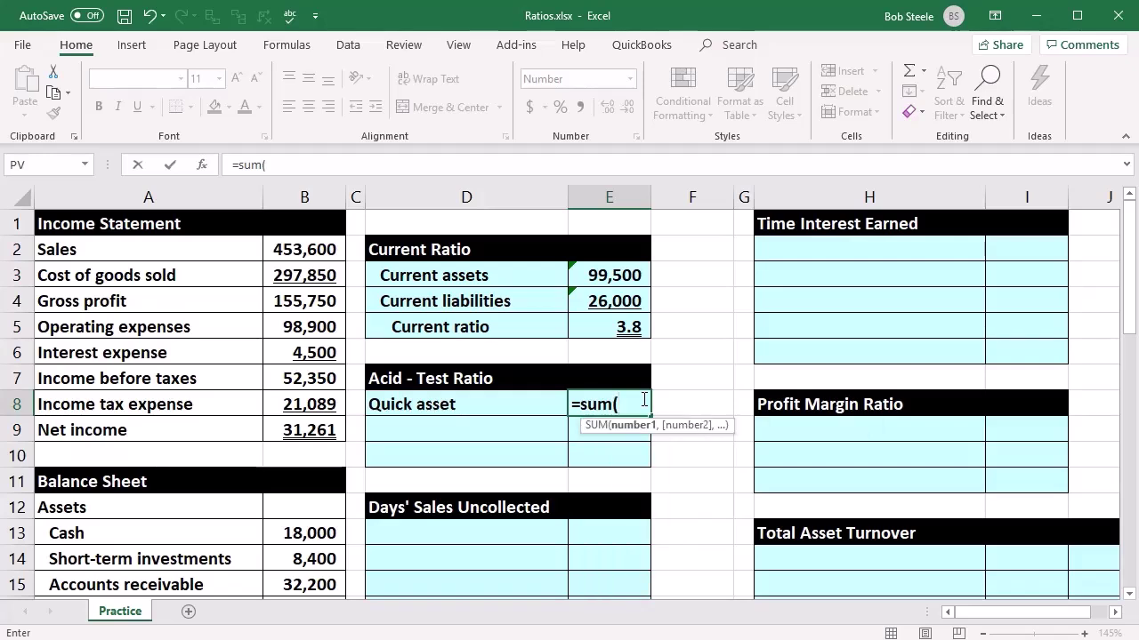
scroll(644, 399, "down", 2)
left_click(311, 378)
left_click_drag(310, 378, 306, 415)
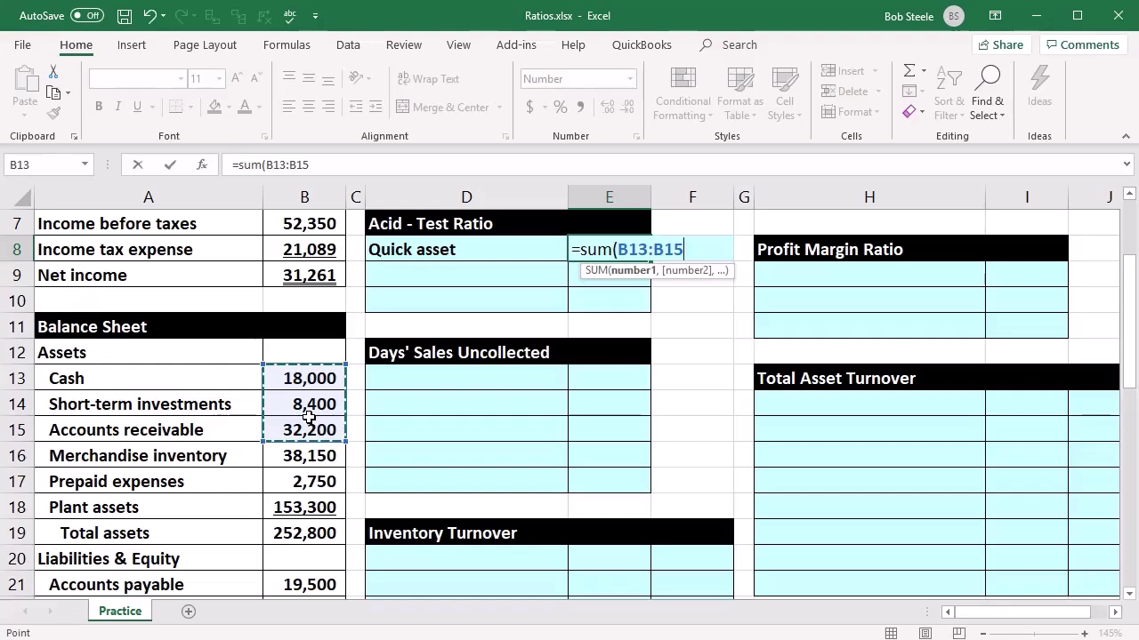
key("Return")
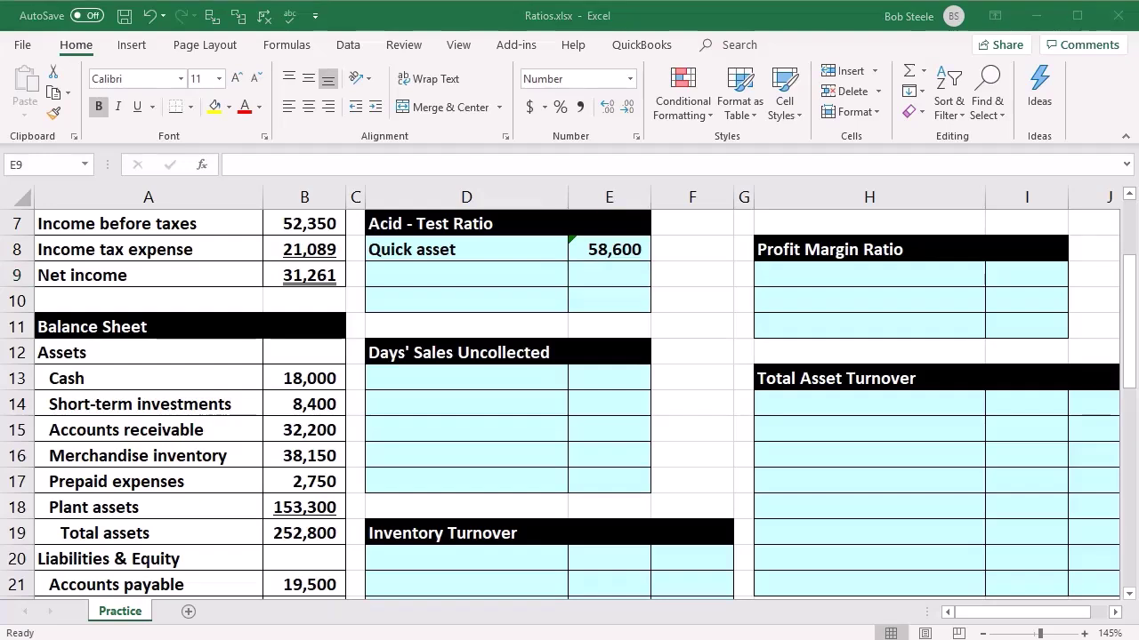
- Add the label "Current liabilities" in D9 and total Accounts payable through Income taxes payable in E9 with =SUM(B21:B23)
left_click(514, 279)
key("ctrl+v")
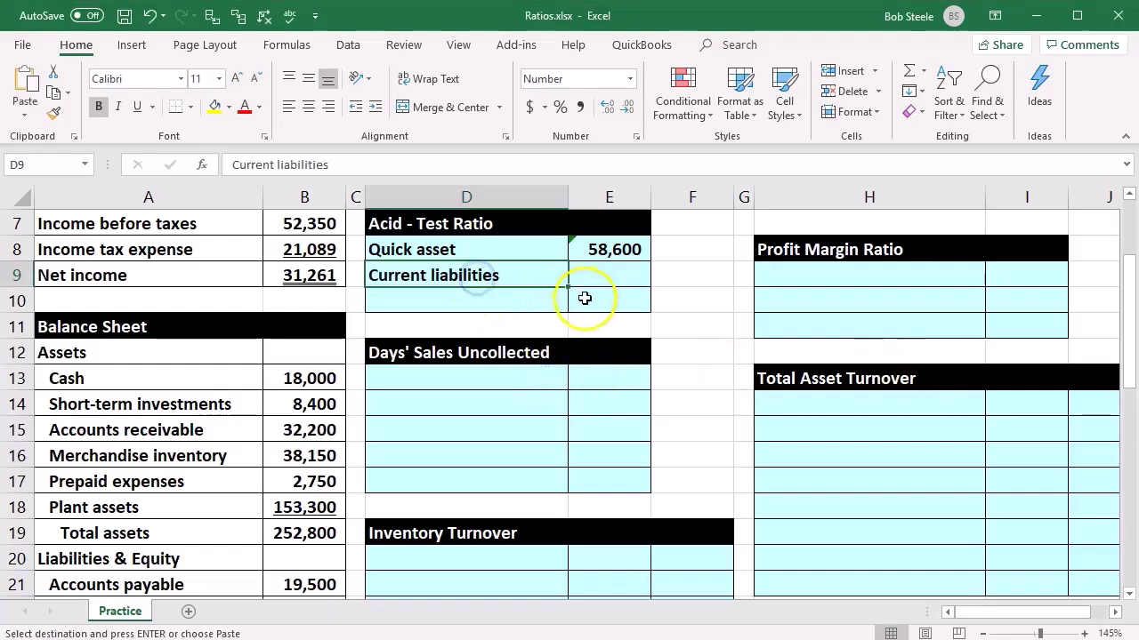
left_click(598, 282)
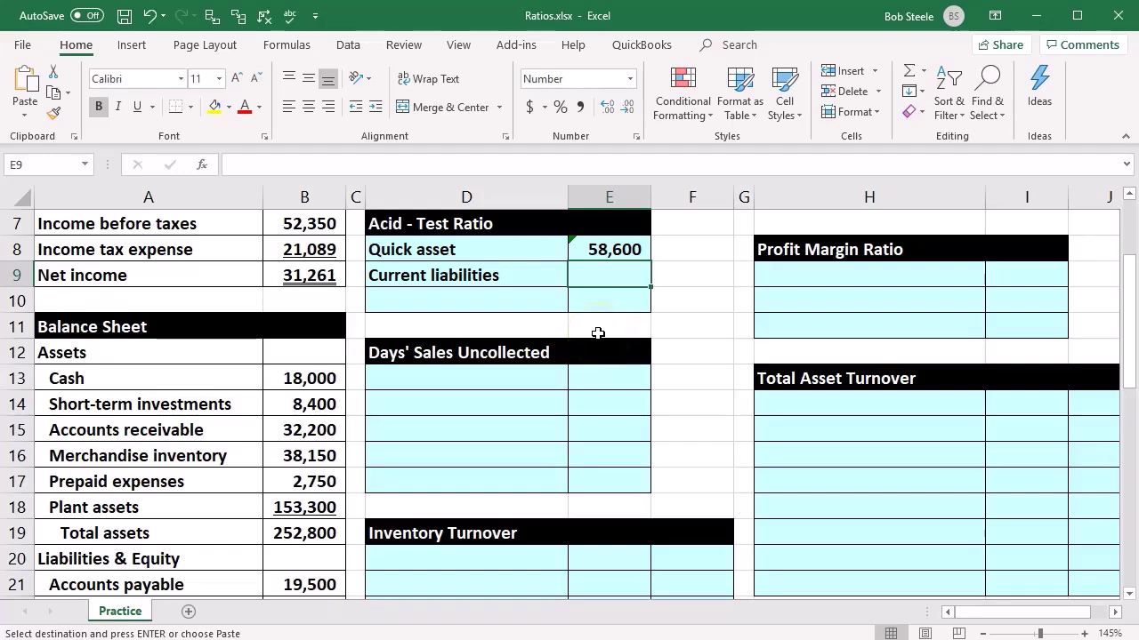
type("=sum")
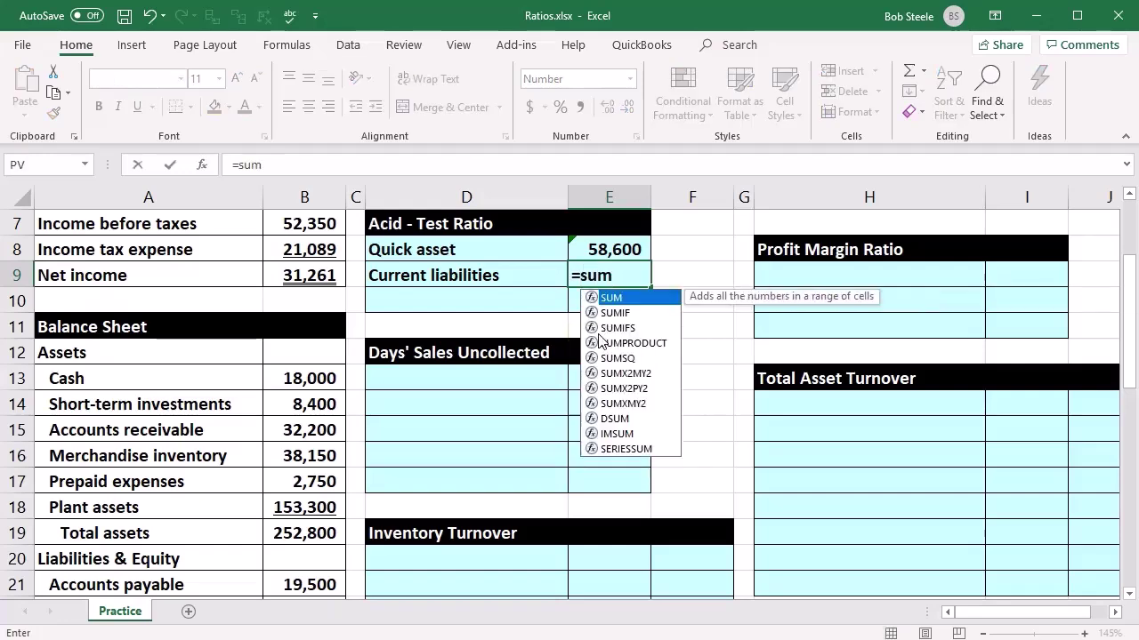
type("(")
scroll(410, 423, "down", 3)
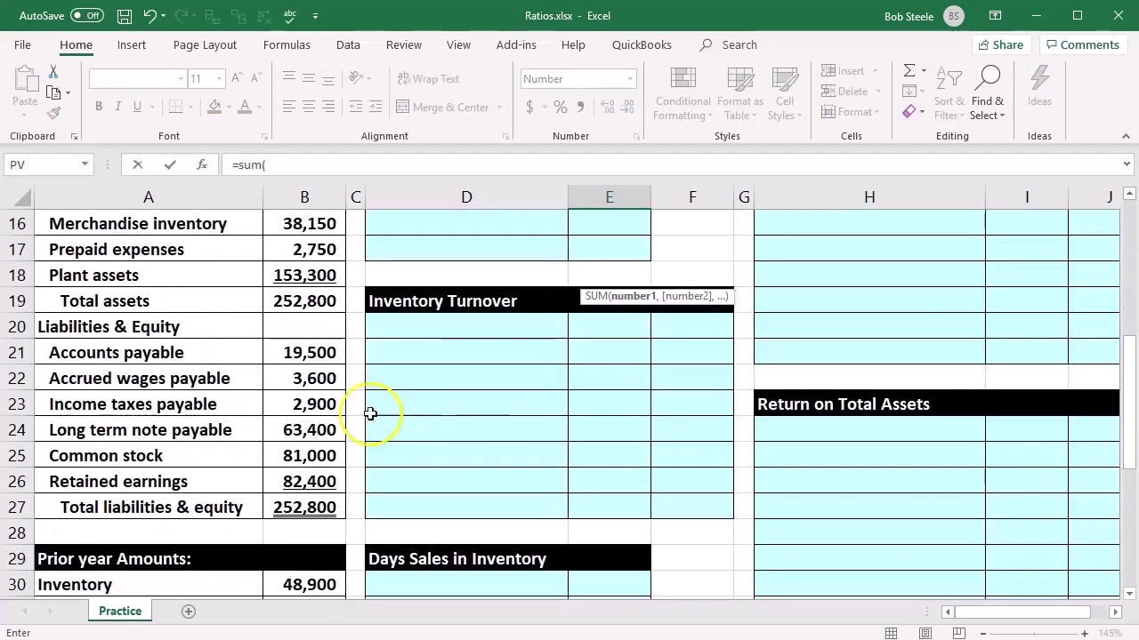
left_click_drag(317, 357, 326, 403)
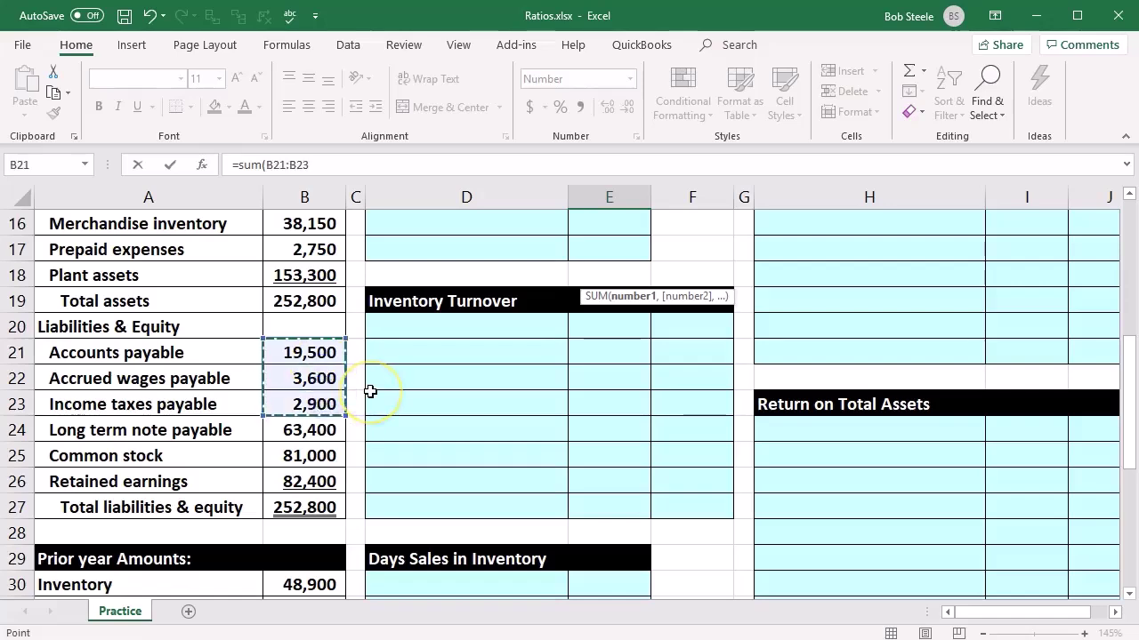
key("Return")
scroll(370, 391, "up", 3)
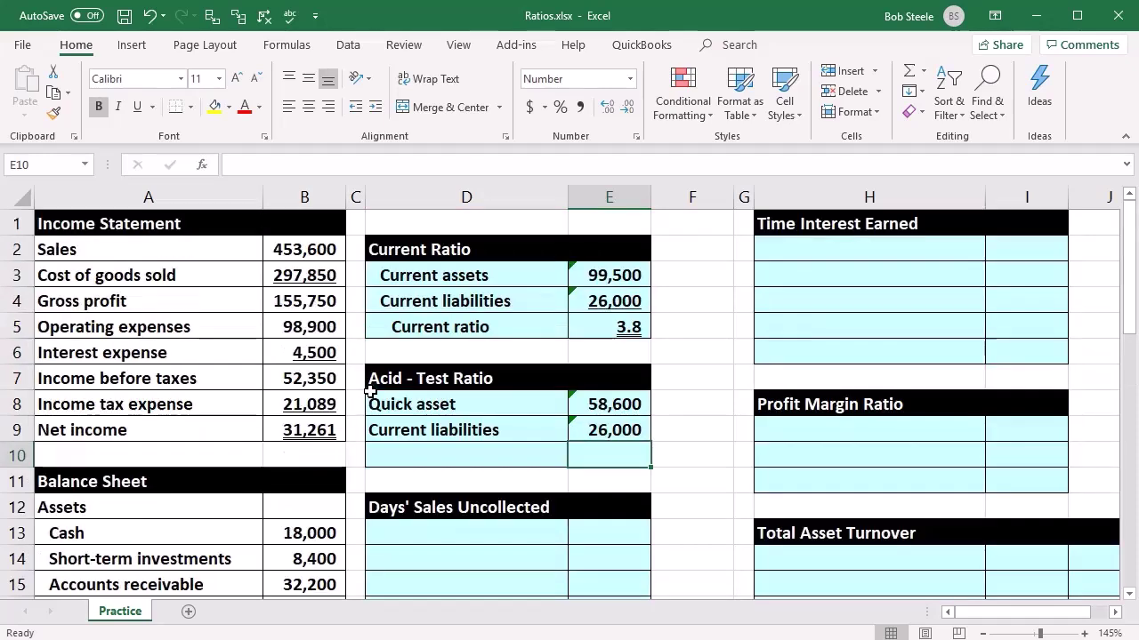
- Add the label "Acid - Test Ratio" in D10, the last line of the Acid - Test Ratio table
left_click(589, 300)
left_click(589, 425)
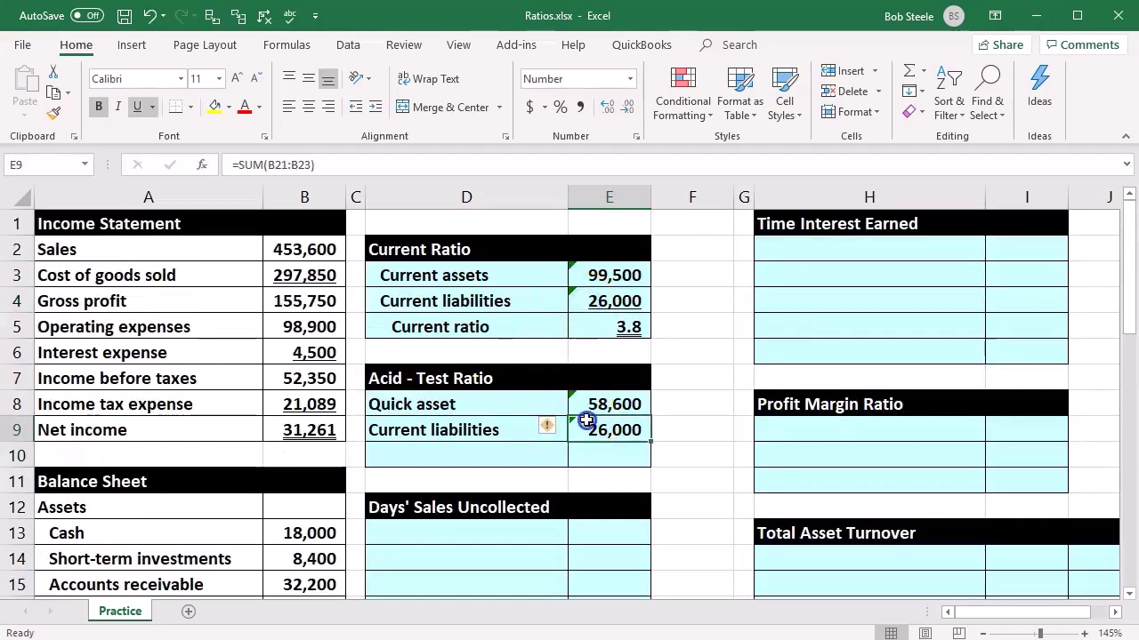
left_click(605, 278)
left_click(595, 380)
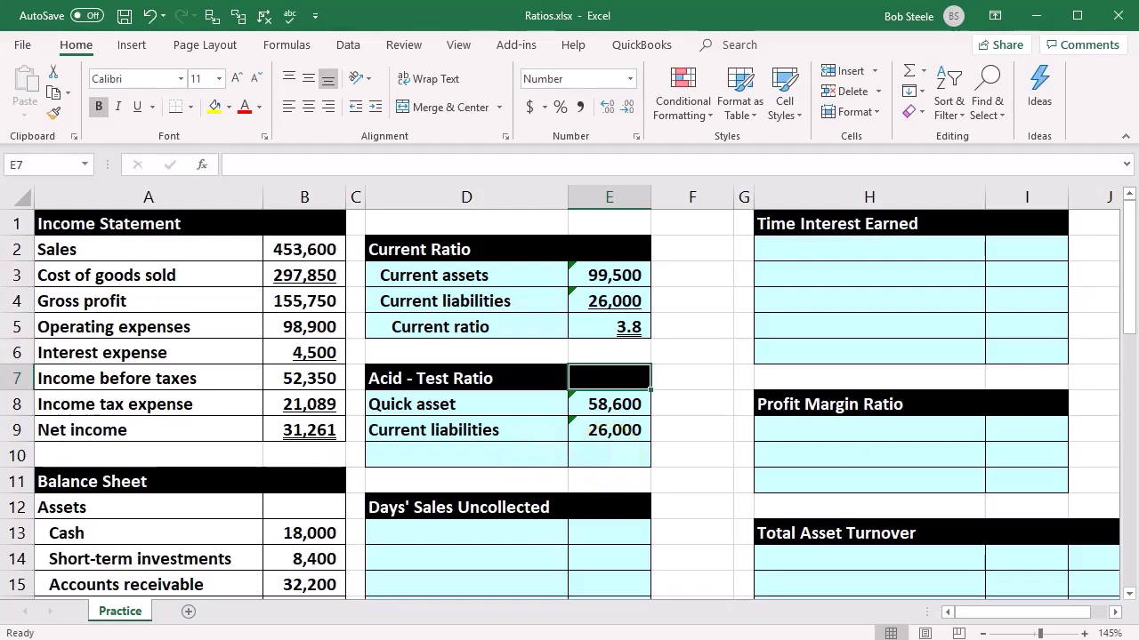
left_click(614, 466)
left_click(520, 460)
key("ctrl+v")
- Calculate the acid-test ratio in E10 by dividing quick assets by current liabilities with =E8/E9
left_click(596, 457)
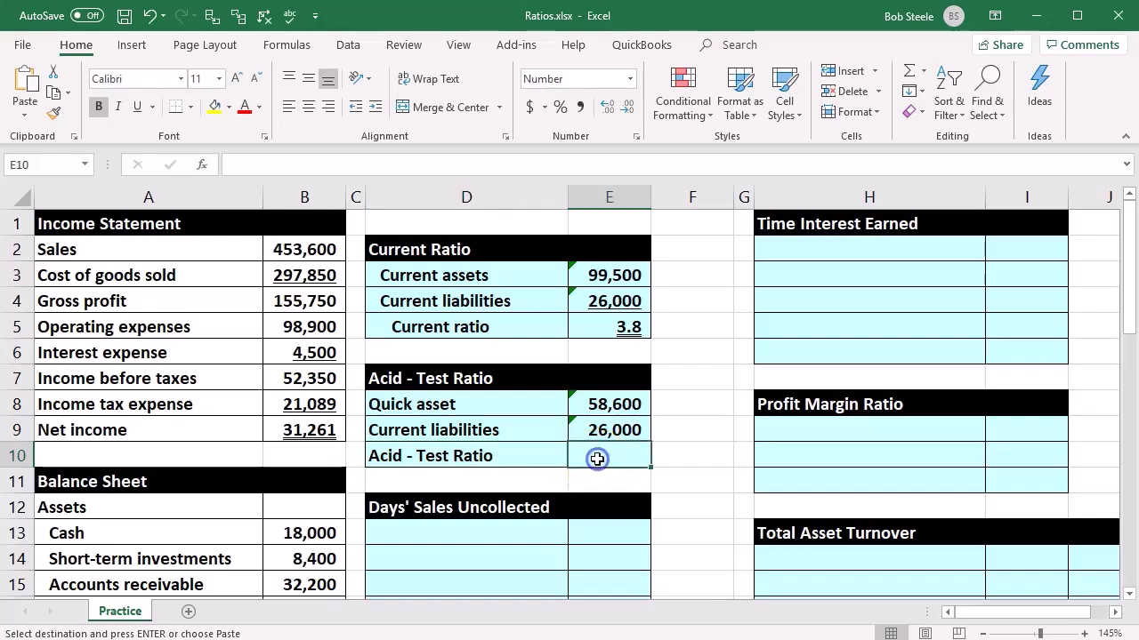
type("=")
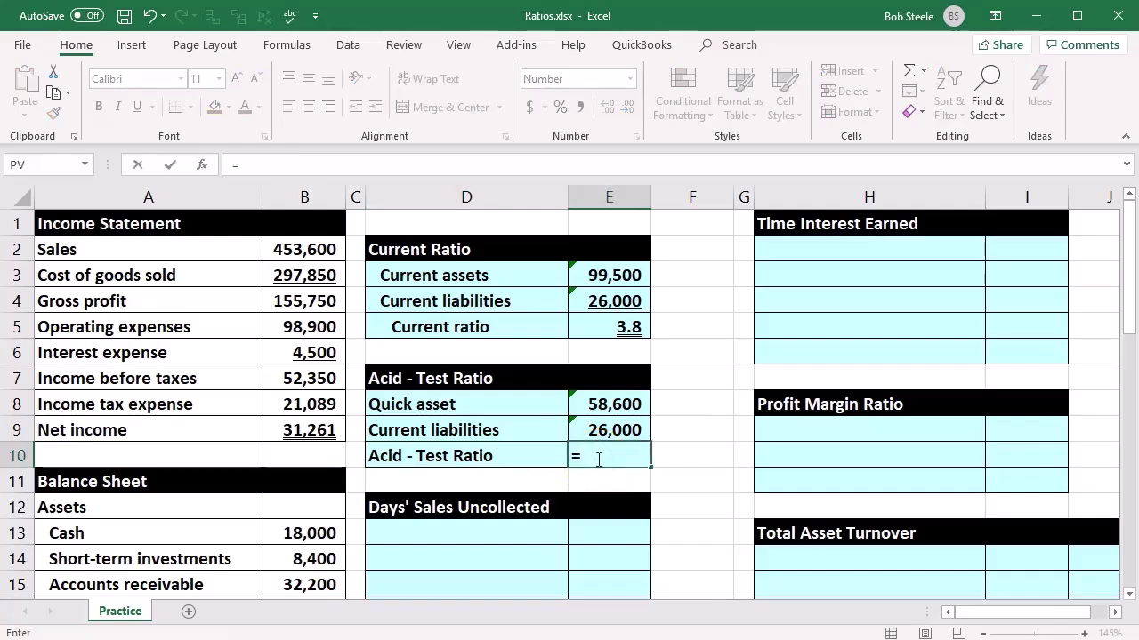
left_click(616, 404)
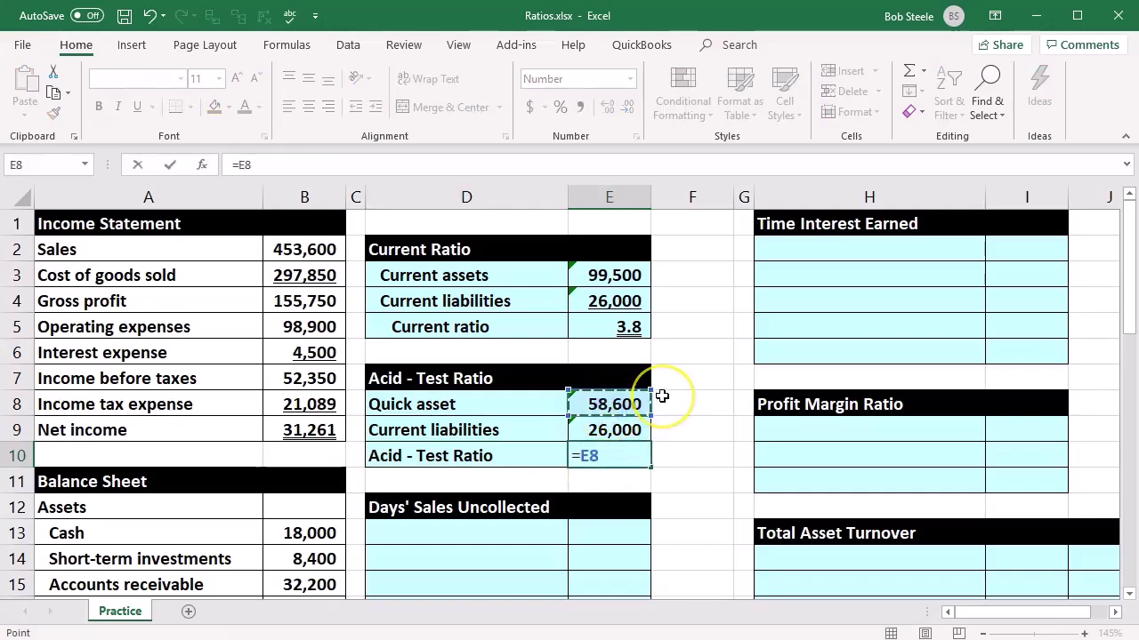
type("/")
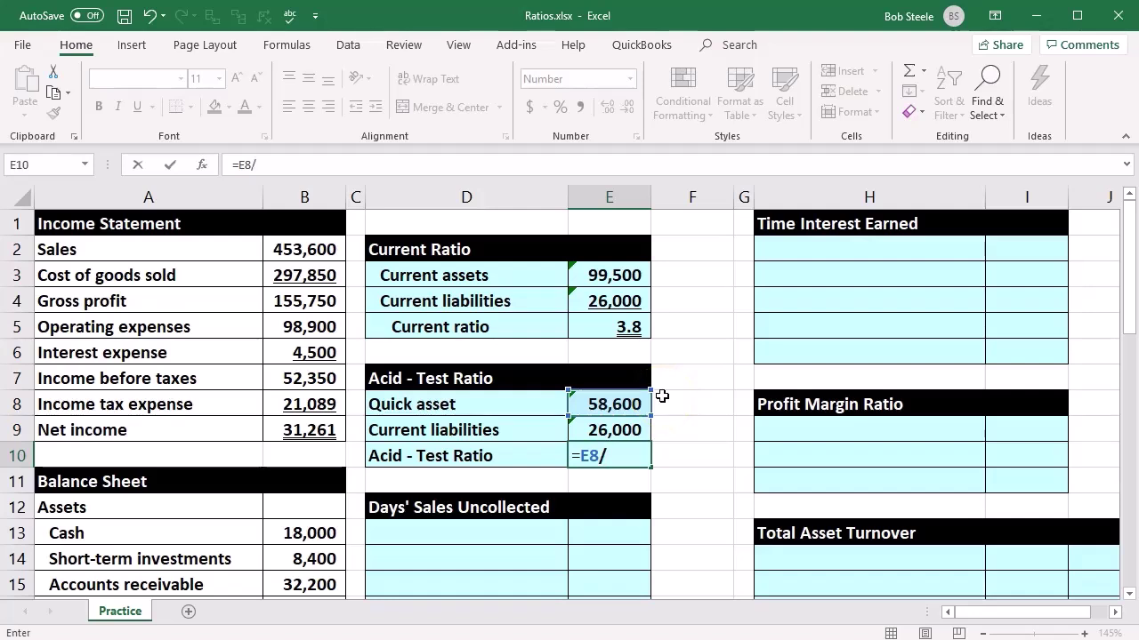
left_click(628, 430)
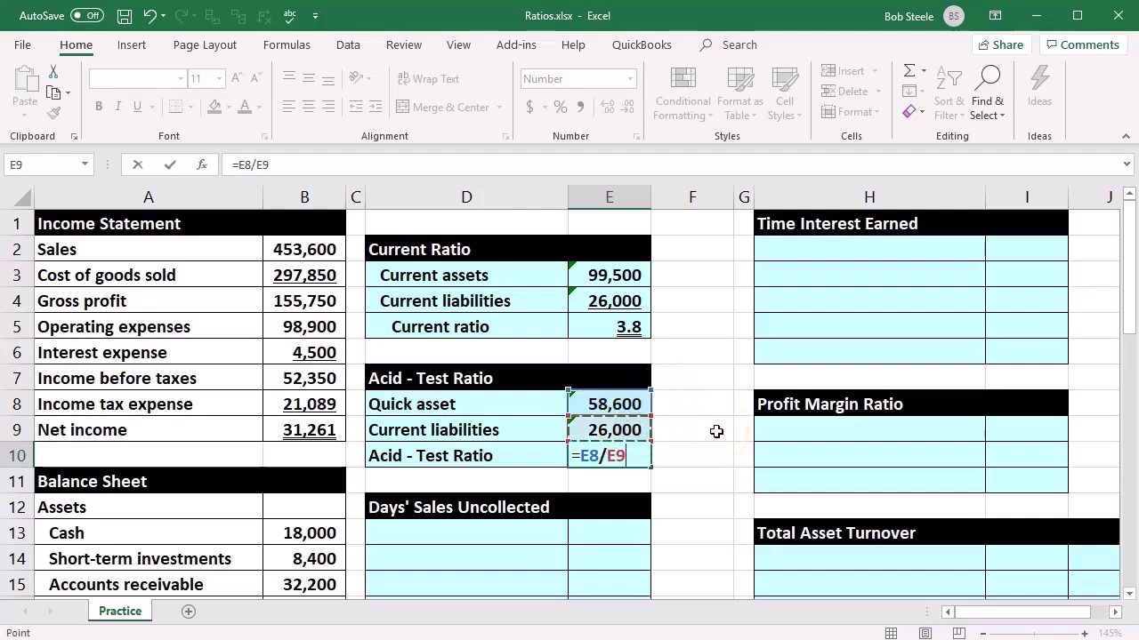
key("Return")
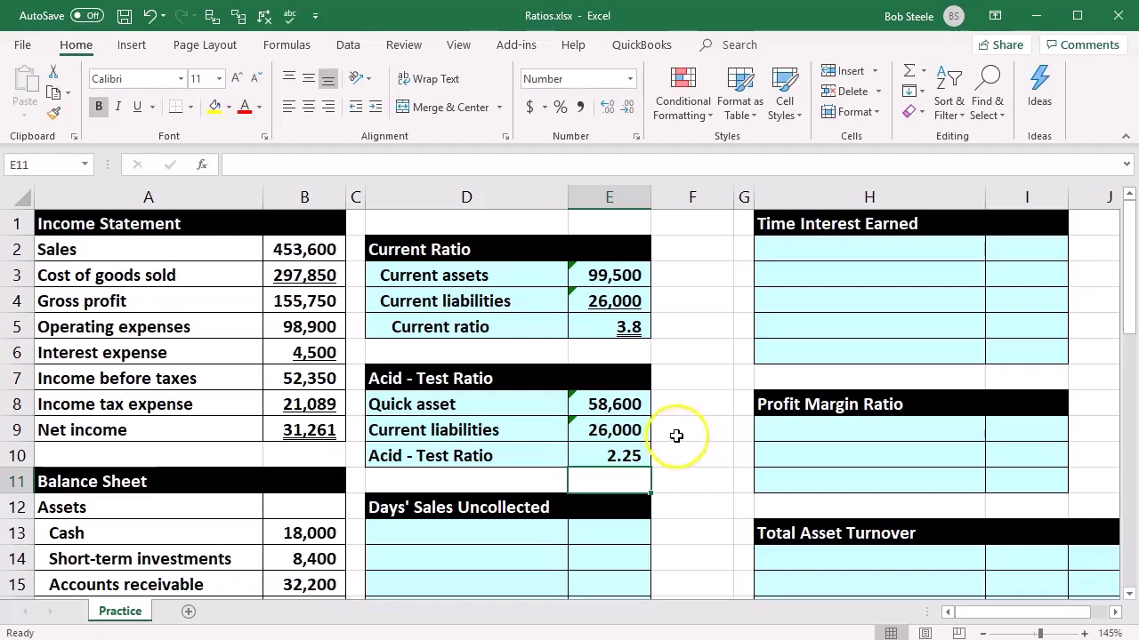
left_click(618, 407)
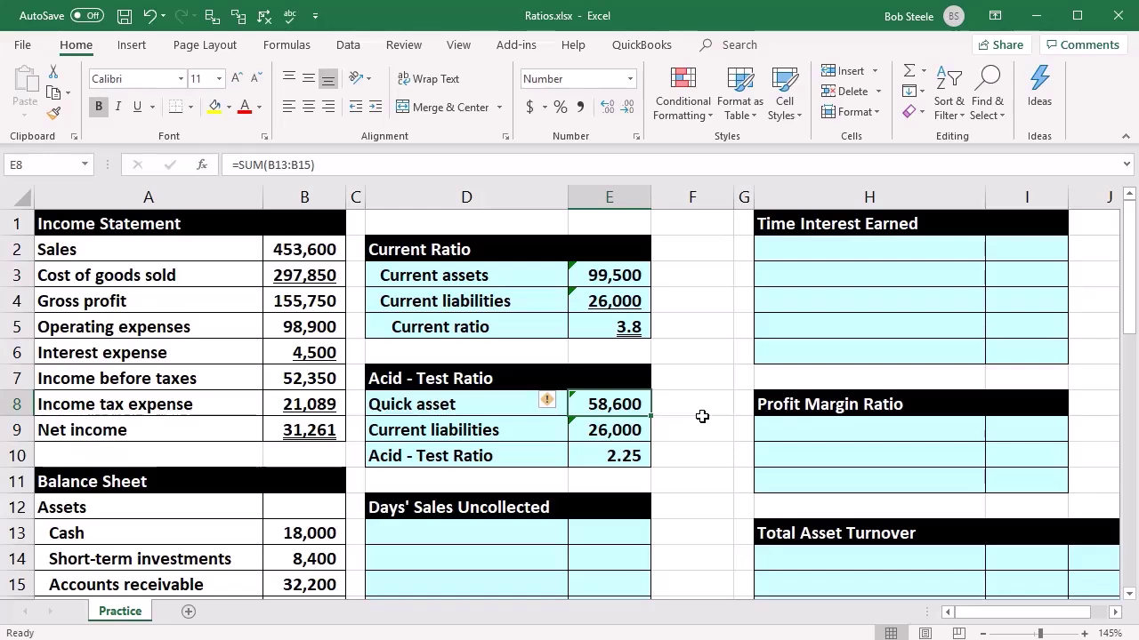
left_click(702, 418)
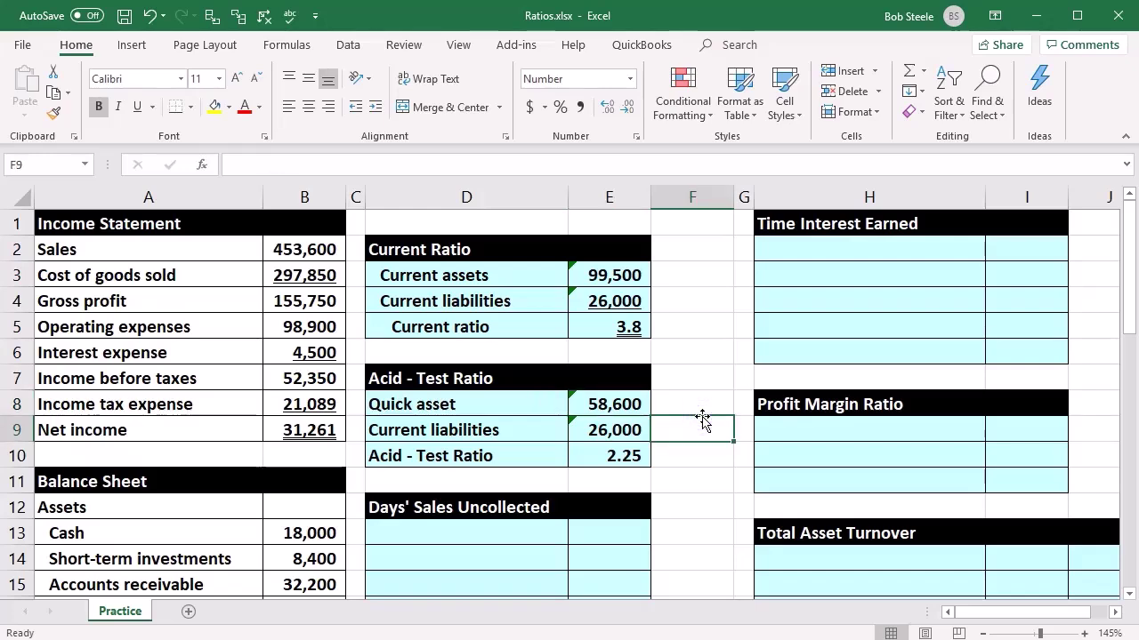
- Add the label "Accounts receivable" in D13, the first line of the Days' Sales Uncollected table
scroll(702, 421, "down", 2)
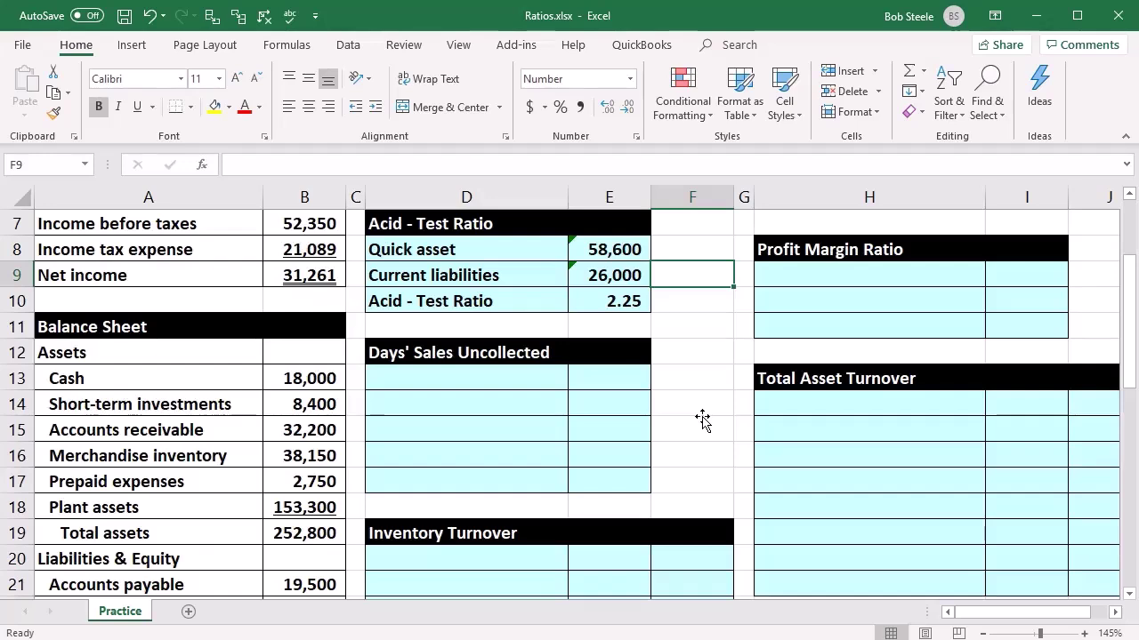
left_click(731, 412)
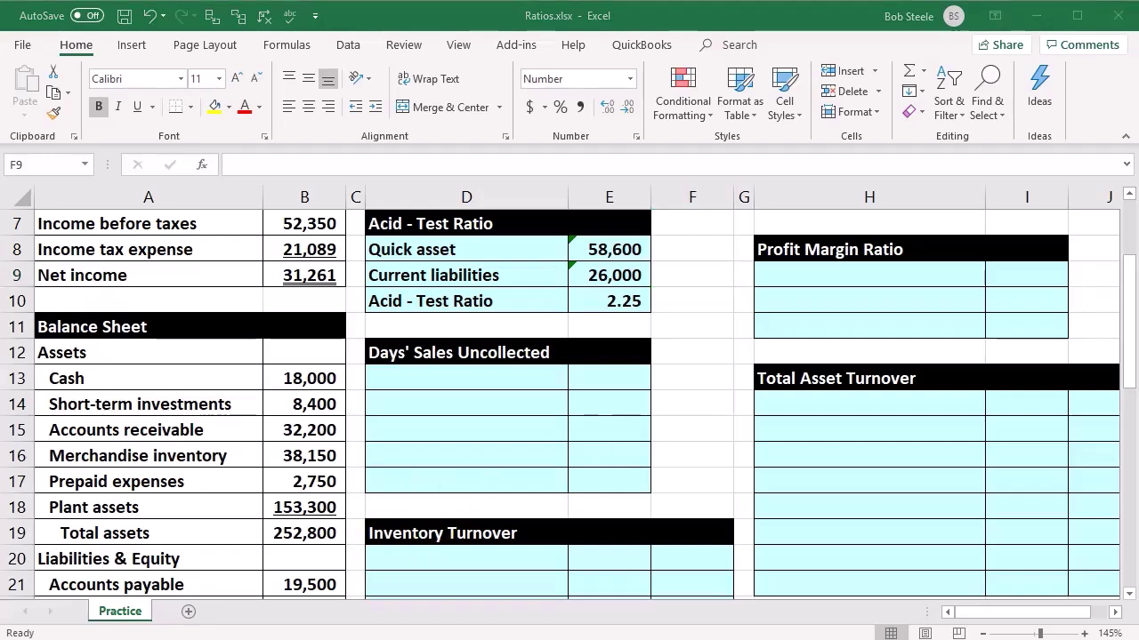
left_click(457, 477)
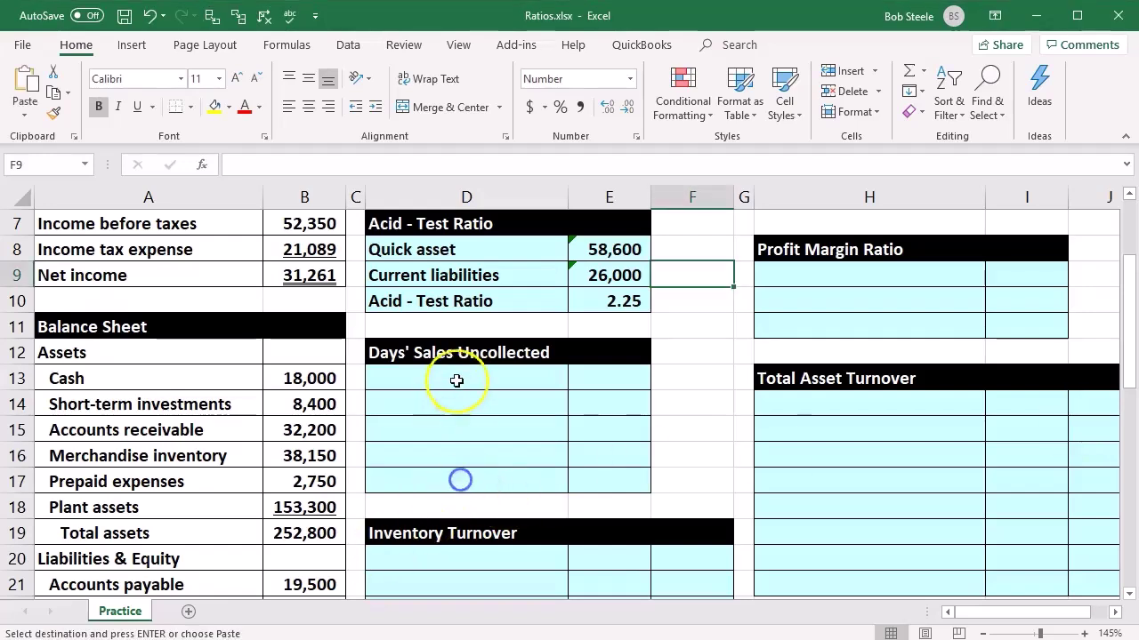
left_click(455, 378)
key("ctrl+v")
- Link E13 to the balance sheet's Accounts receivable amount with =B15
left_click(606, 388)
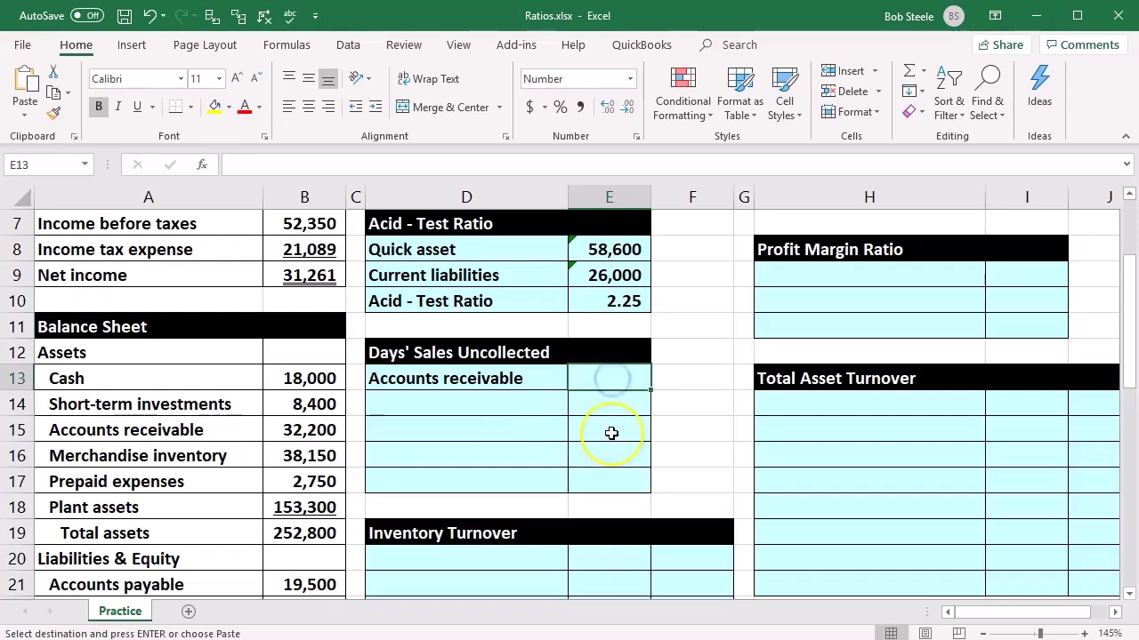
type("=")
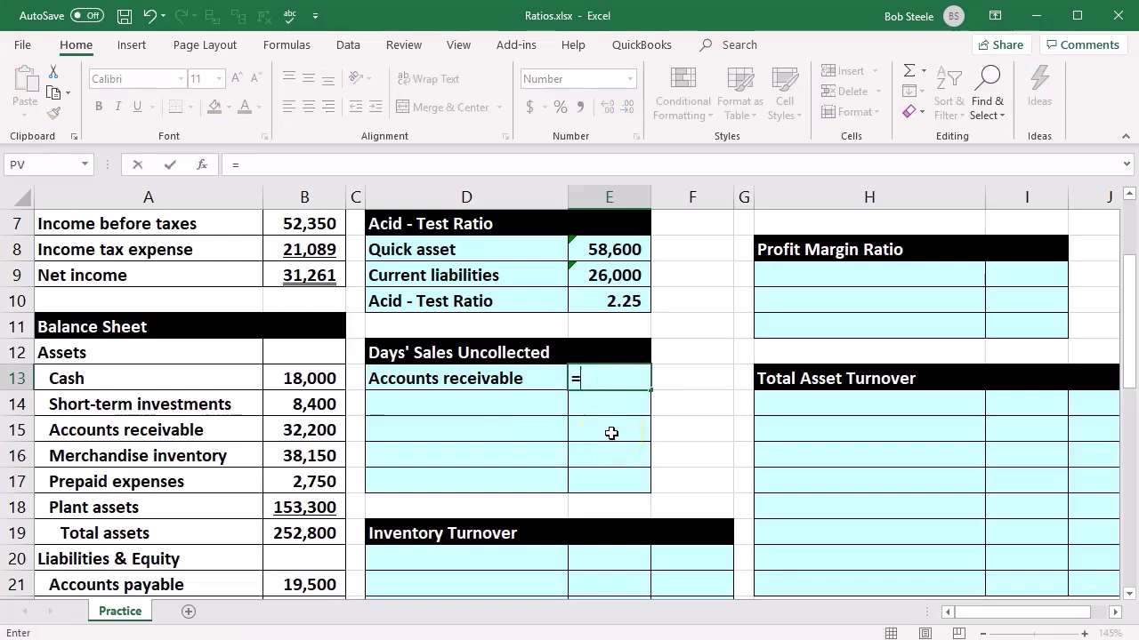
left_click(331, 431)
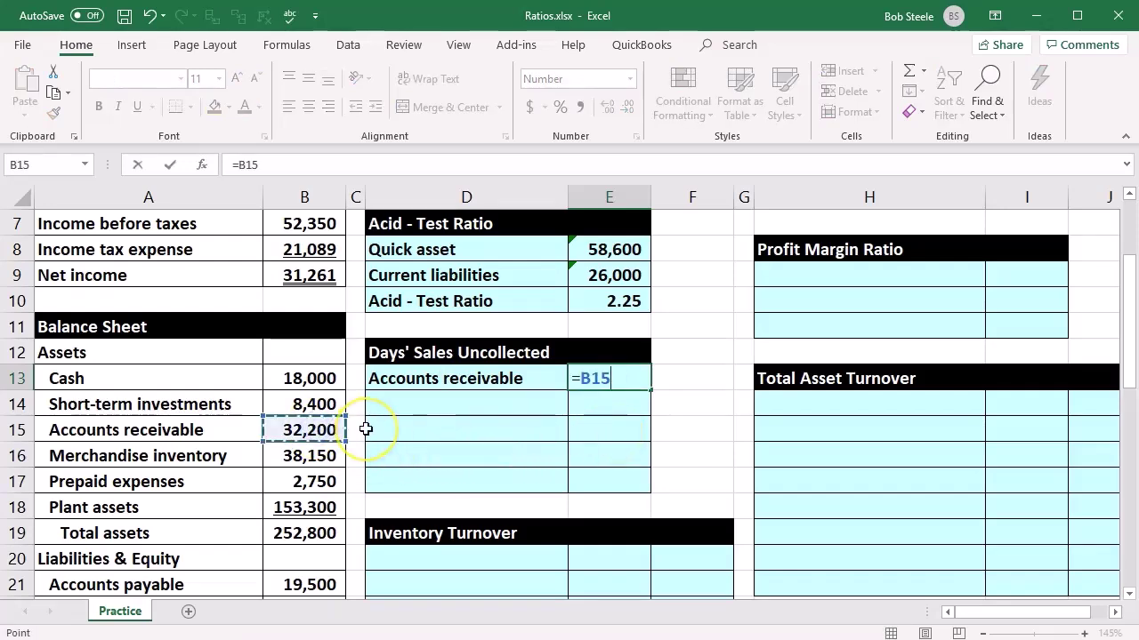
key("Return")
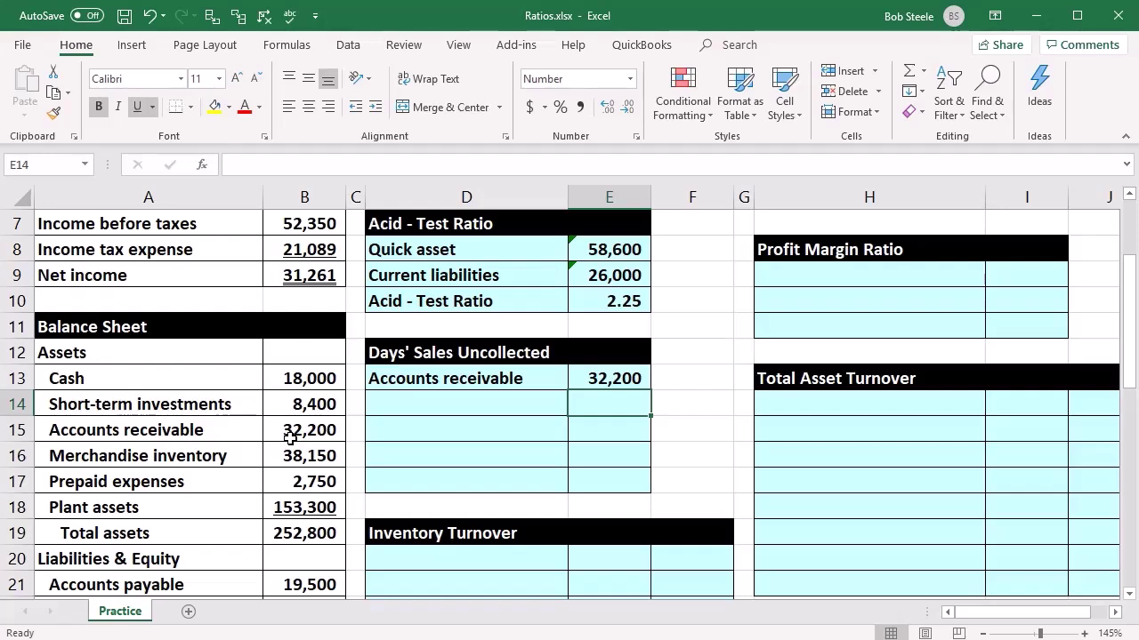
- Add the label "Net sales" in D14, below Accounts receivable in the Days' Sales Uncollected table
key("alt+Tab")
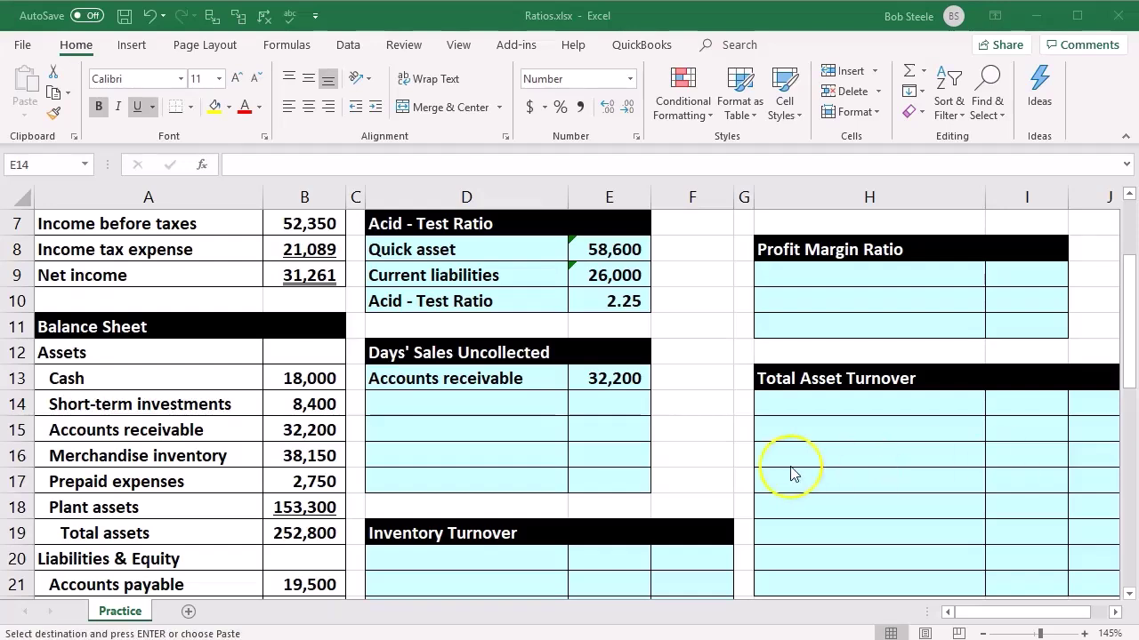
key("alt+Tab")
left_click(442, 402)
type("Net sales")
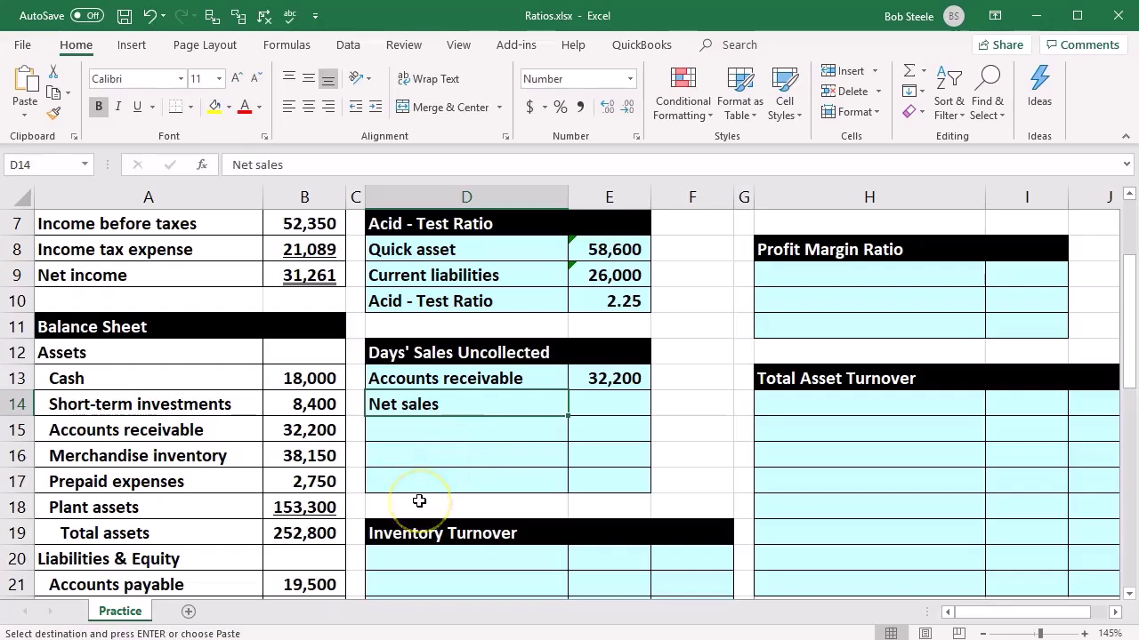
scroll(419, 501, "up", 2)
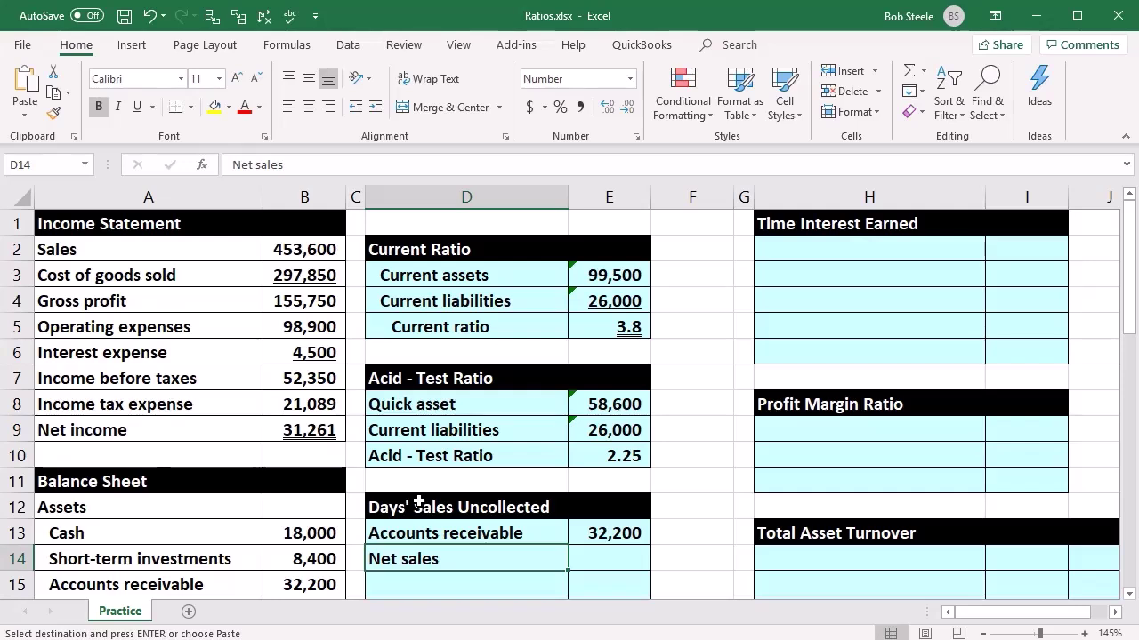
- Link E14 to the income statement's Sales amount with =B2 for the Net sales line
left_click(311, 253)
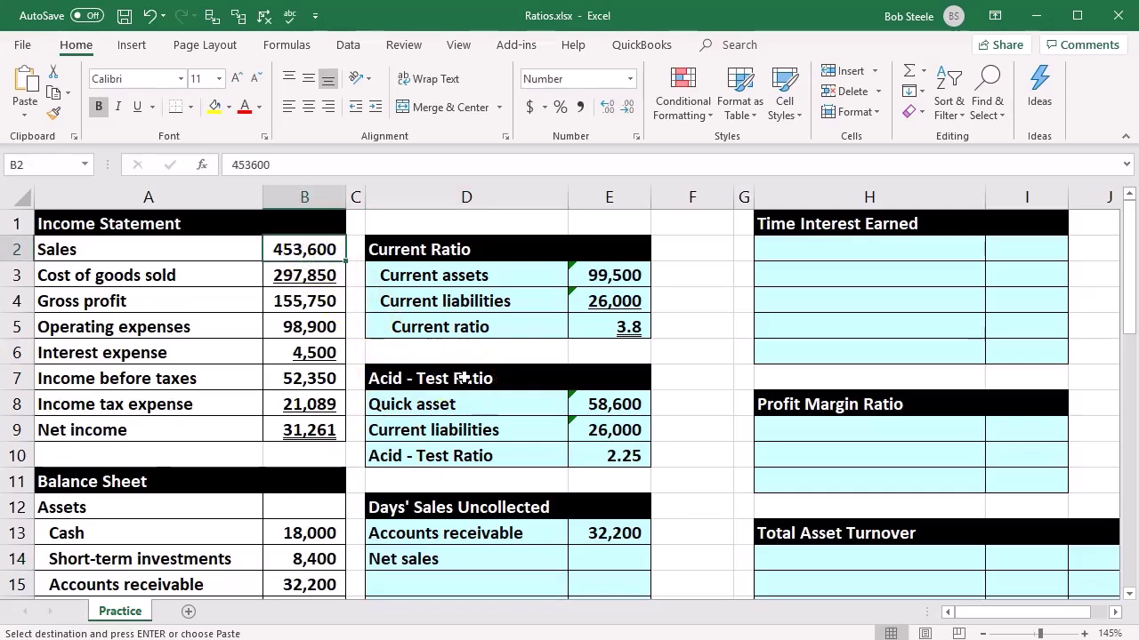
scroll(463, 378, "down", 1)
left_click(629, 479)
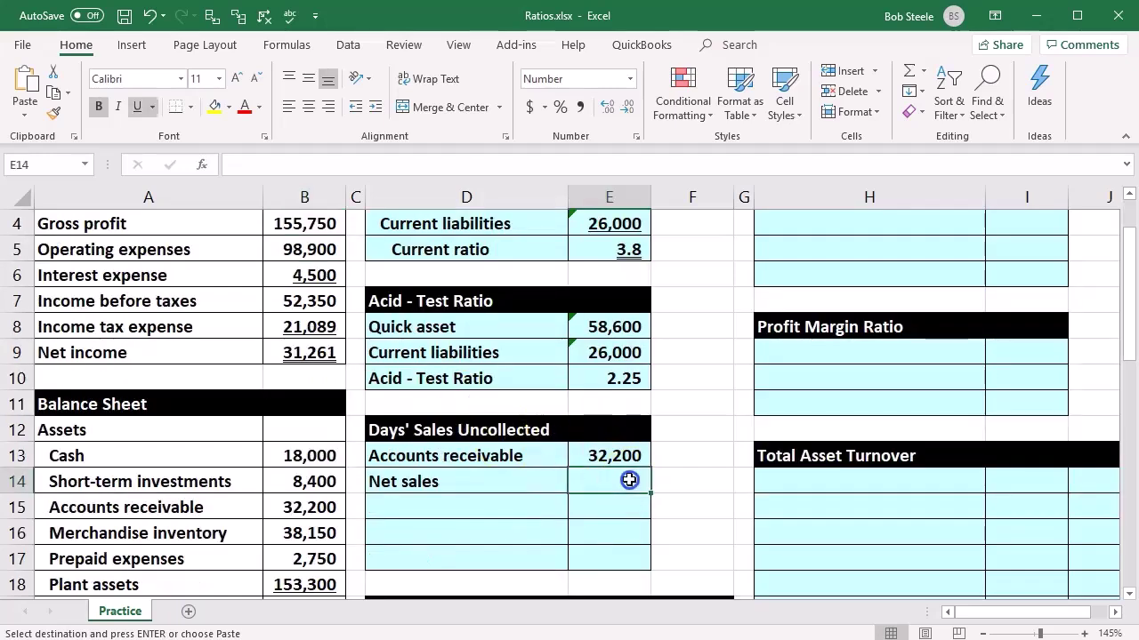
type("=")
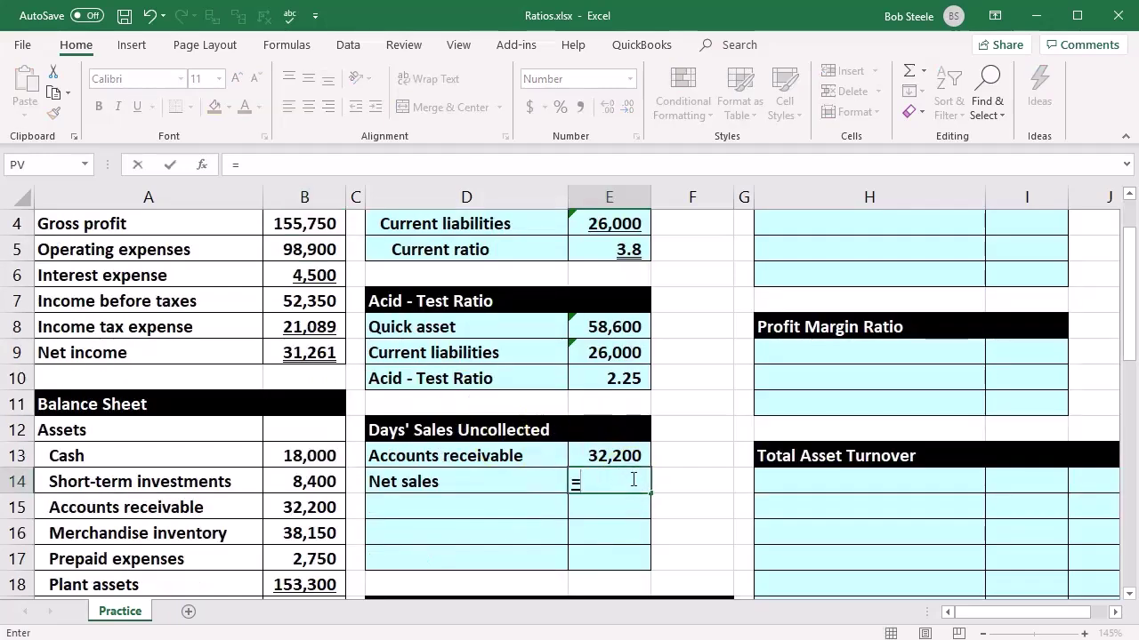
scroll(521, 513, "up", 1)
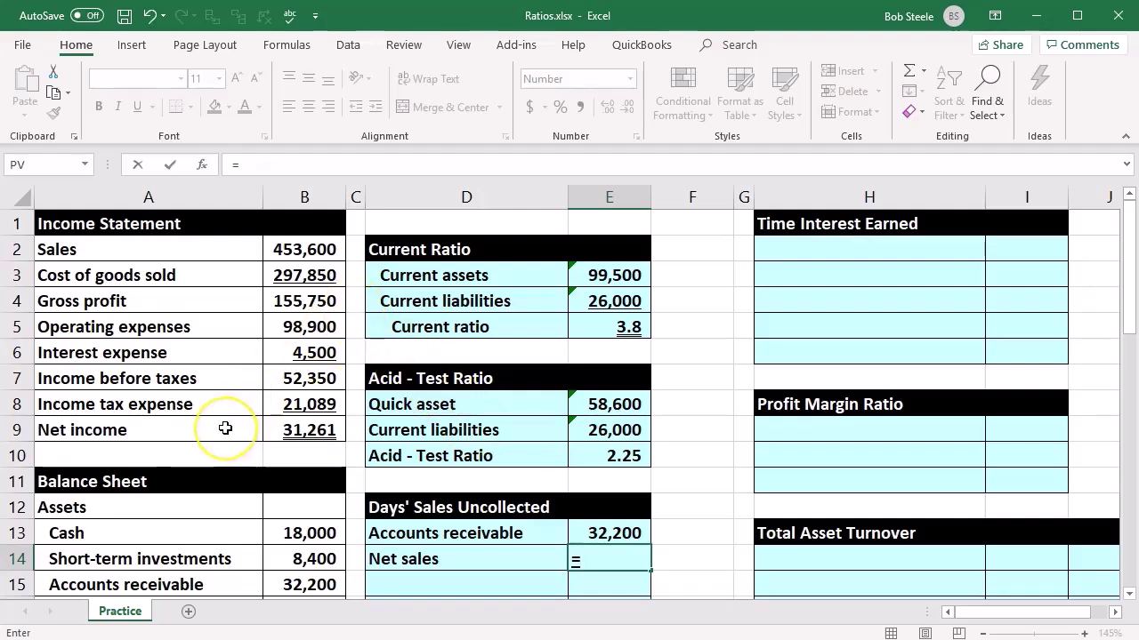
left_click(316, 247)
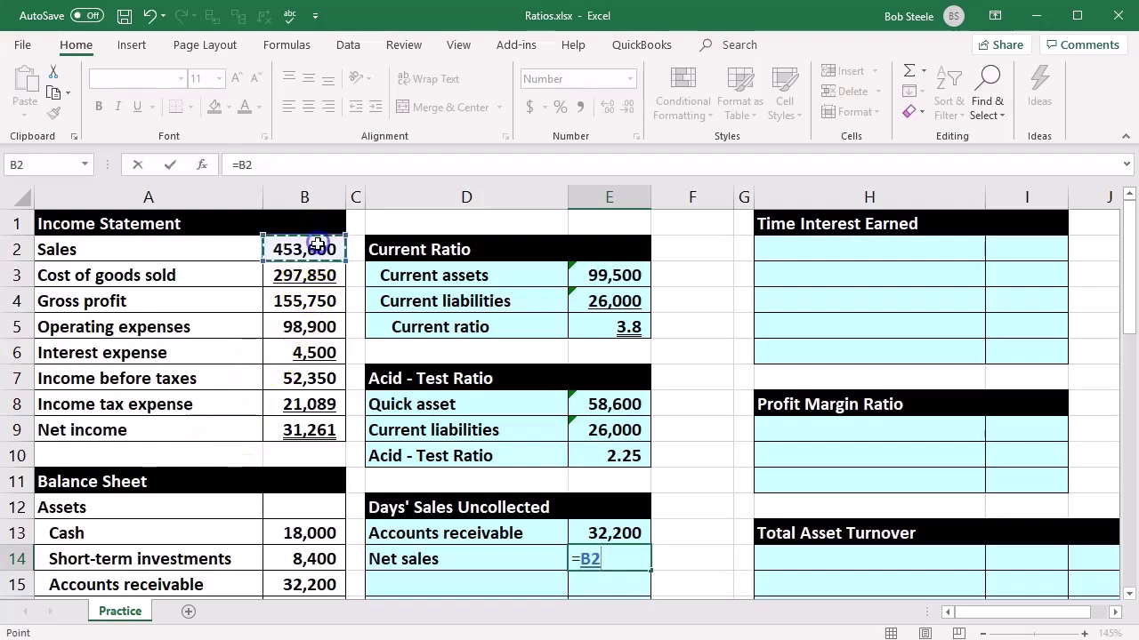
key("Return")
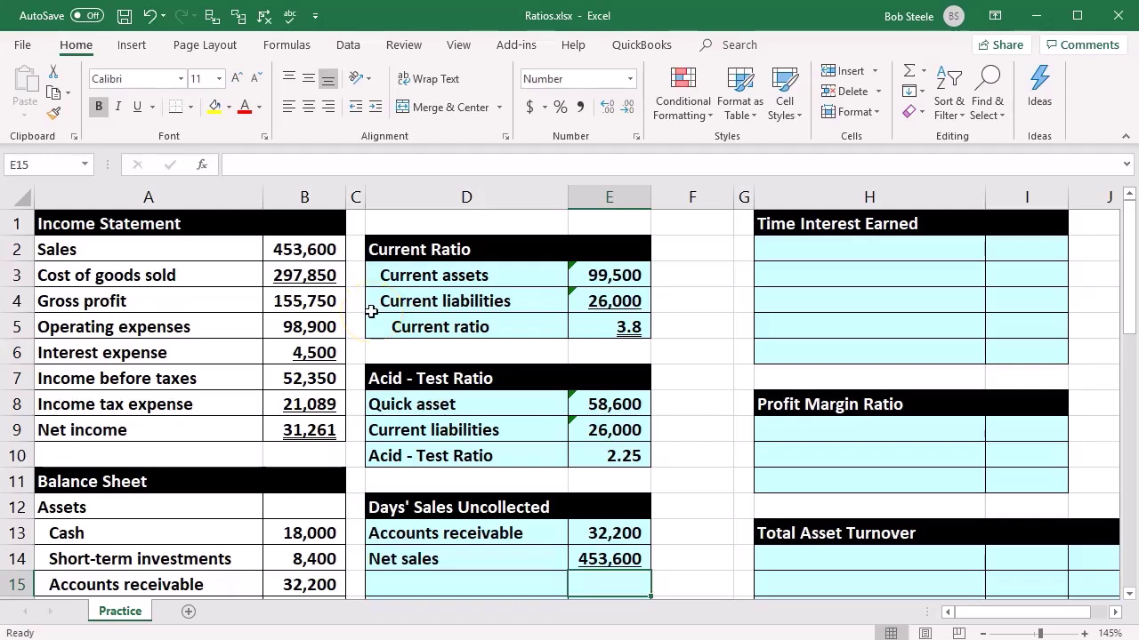
- Add the label "Subtotal" in D15, below Net sales in the Days' Sales Uncollected table
key("alt+Tab")
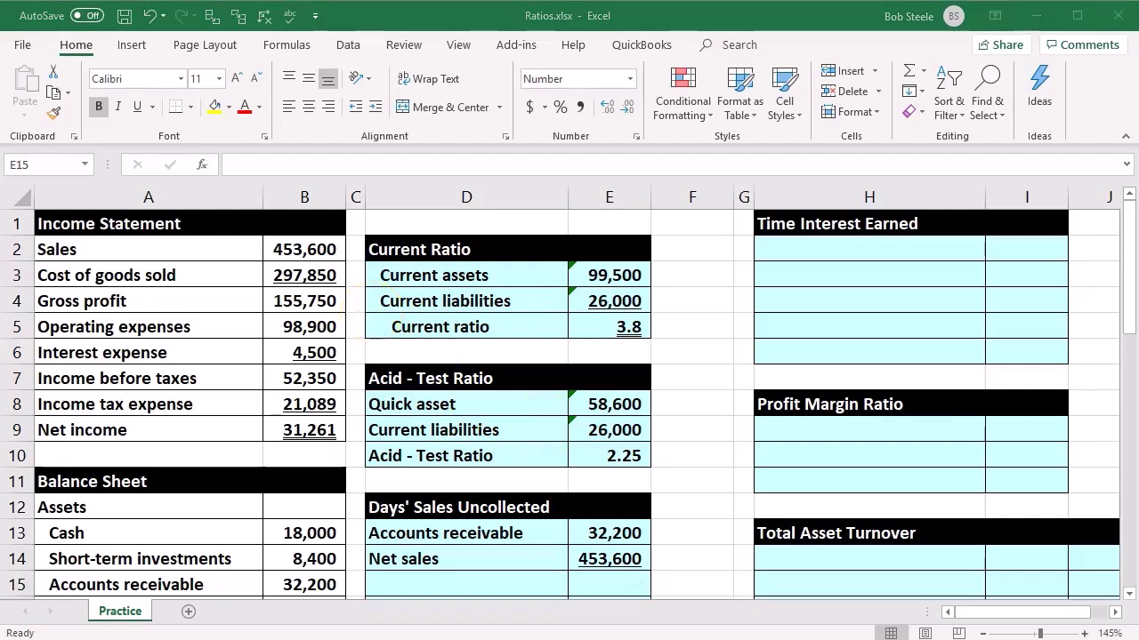
left_click(456, 537)
scroll(453, 532, "down", 1)
left_click(440, 508)
key("ctrl+v")
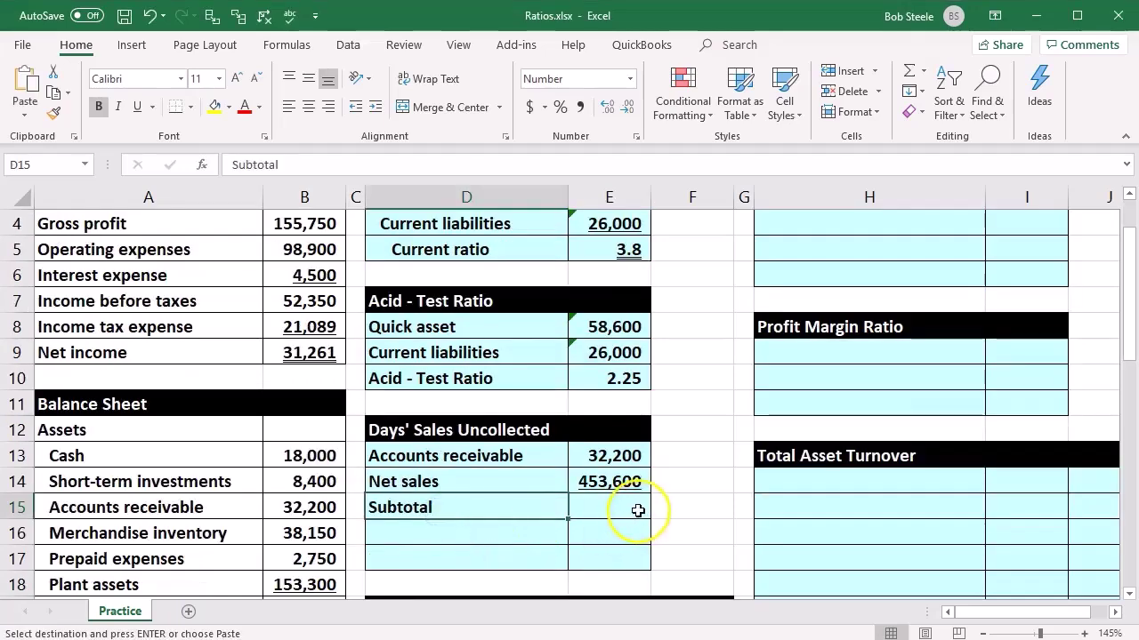
- Calculate the subtotal in E15 by dividing accounts receivable by net sales with =E13/E14
left_click(637, 510)
type("=")
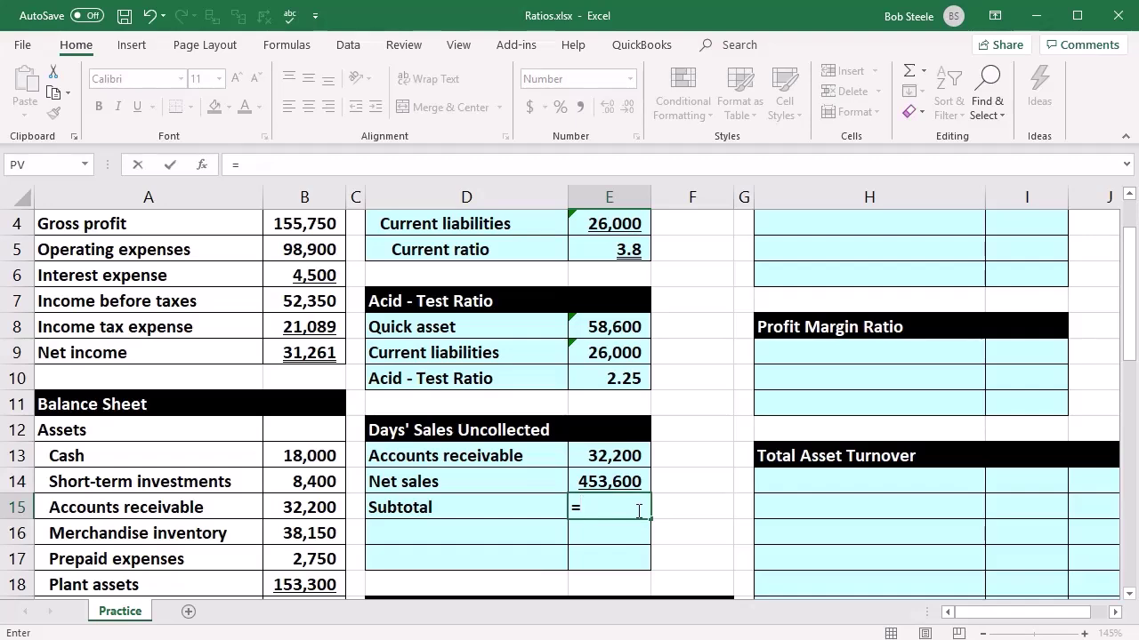
left_click(610, 456)
type("/")
left_click(610, 481)
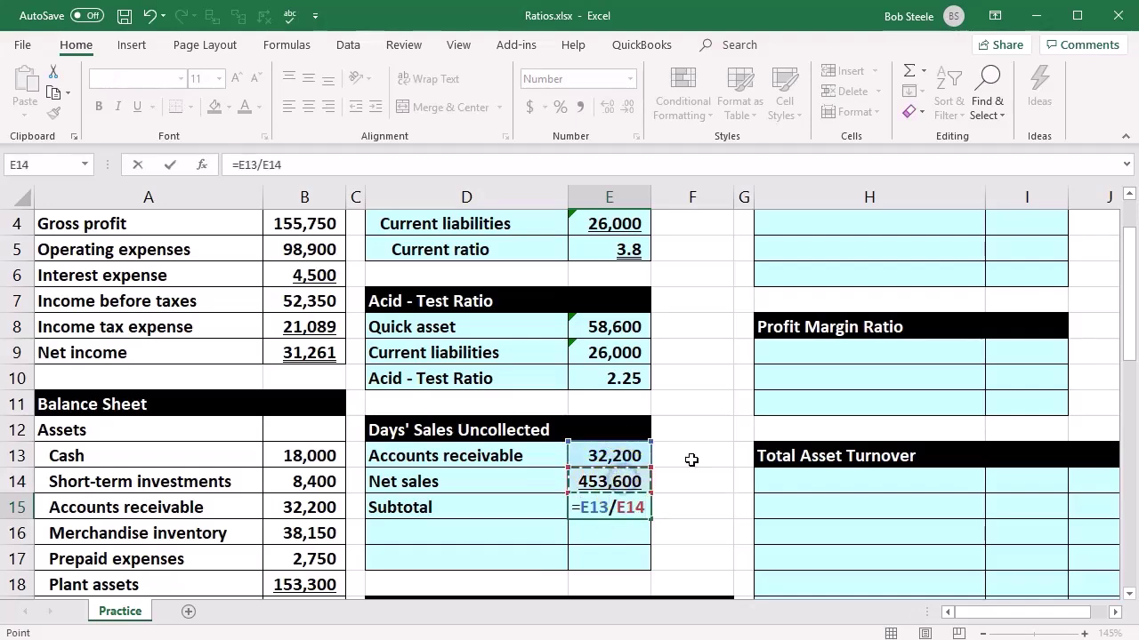
key("Return")
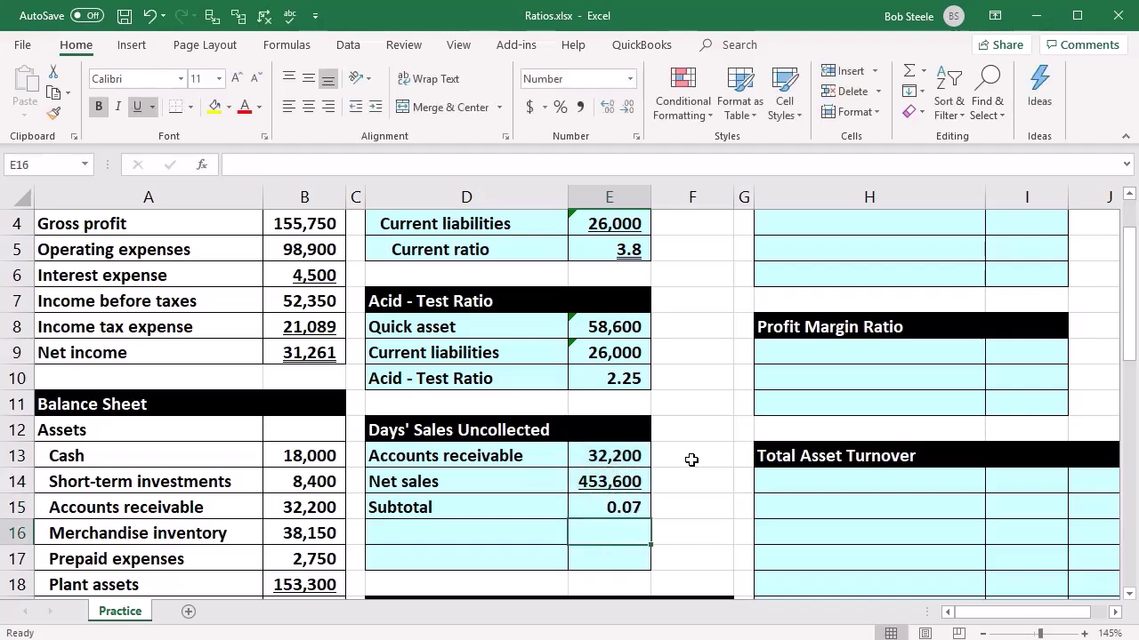
left_click(688, 476)
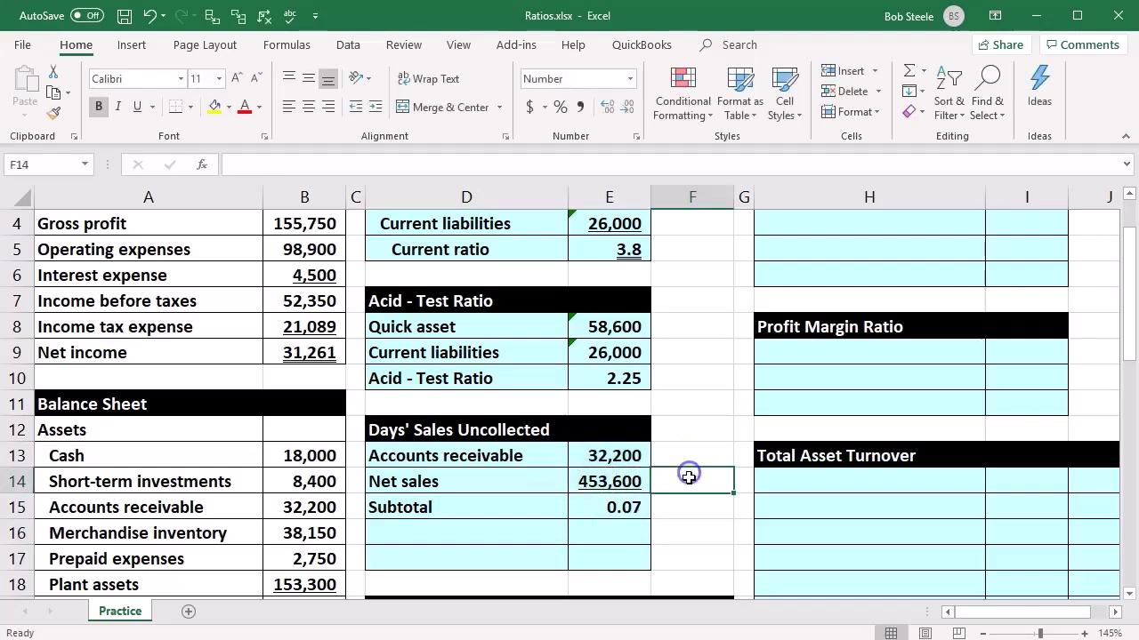
left_click(627, 455)
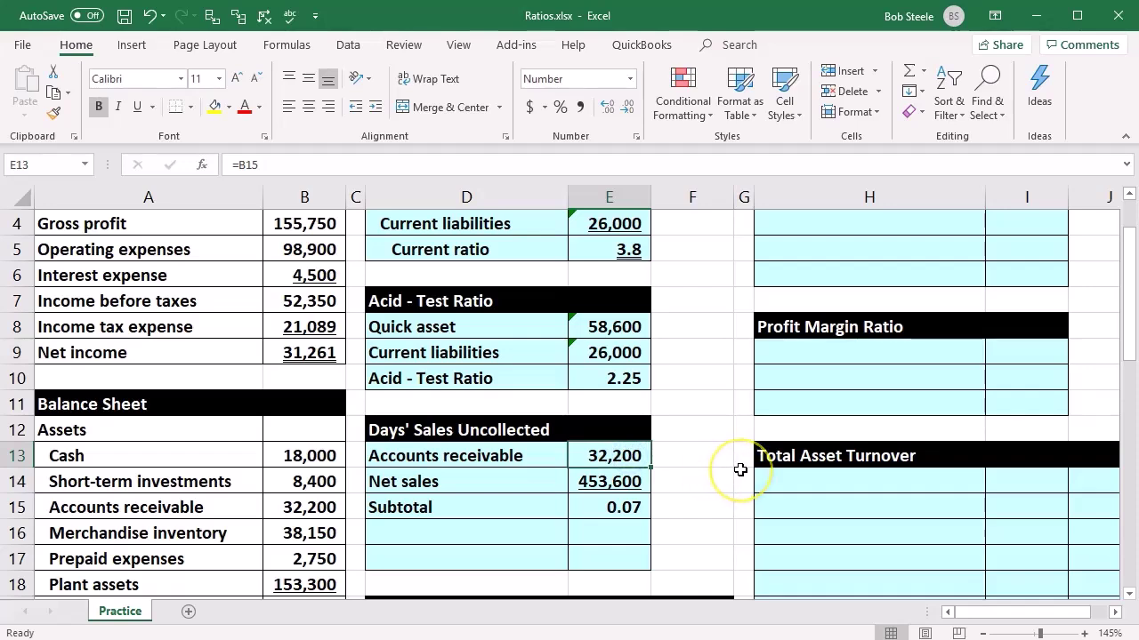
left_click(649, 483)
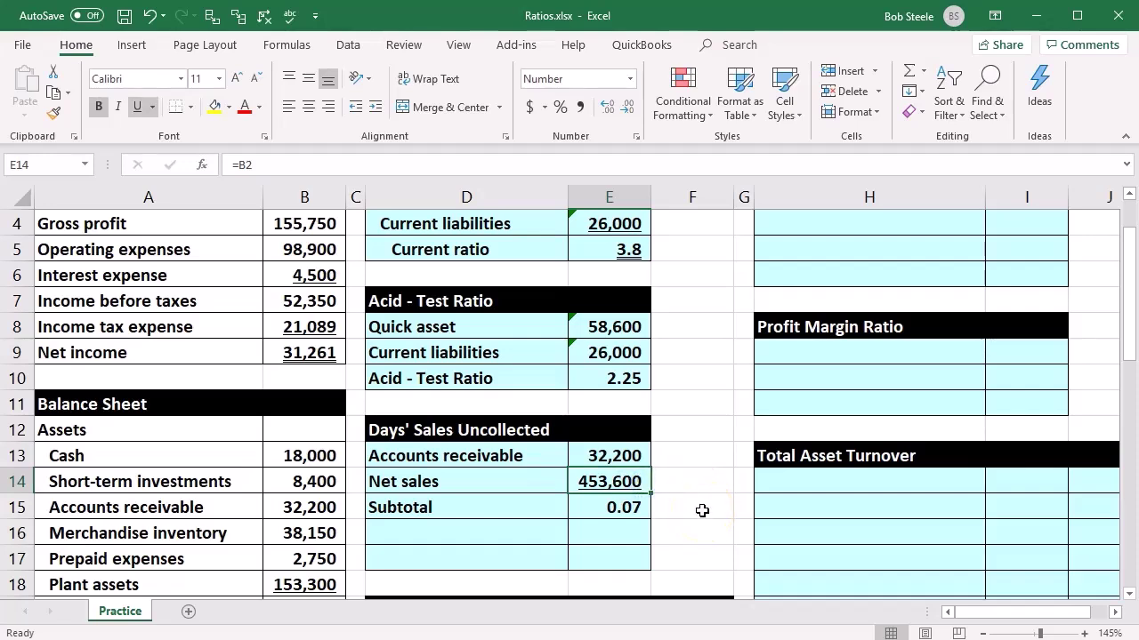
left_click(636, 507)
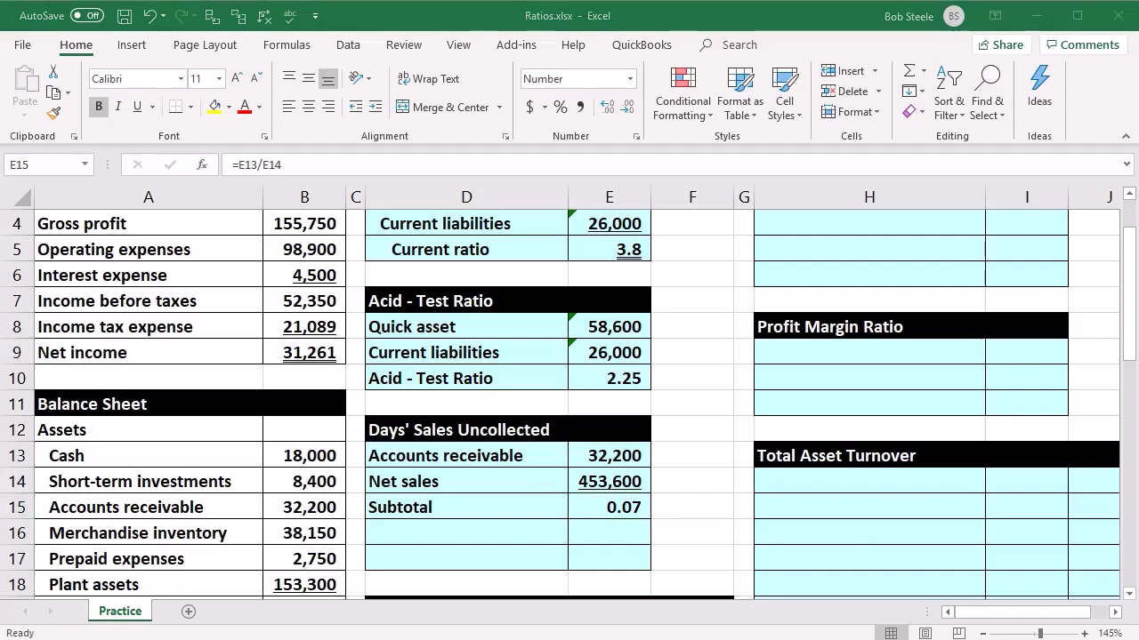
left_click(635, 514)
- Add the line "x 365" in D16 below Subtotal, with the value 365 in E16
left_click(514, 531)
type("x 365")
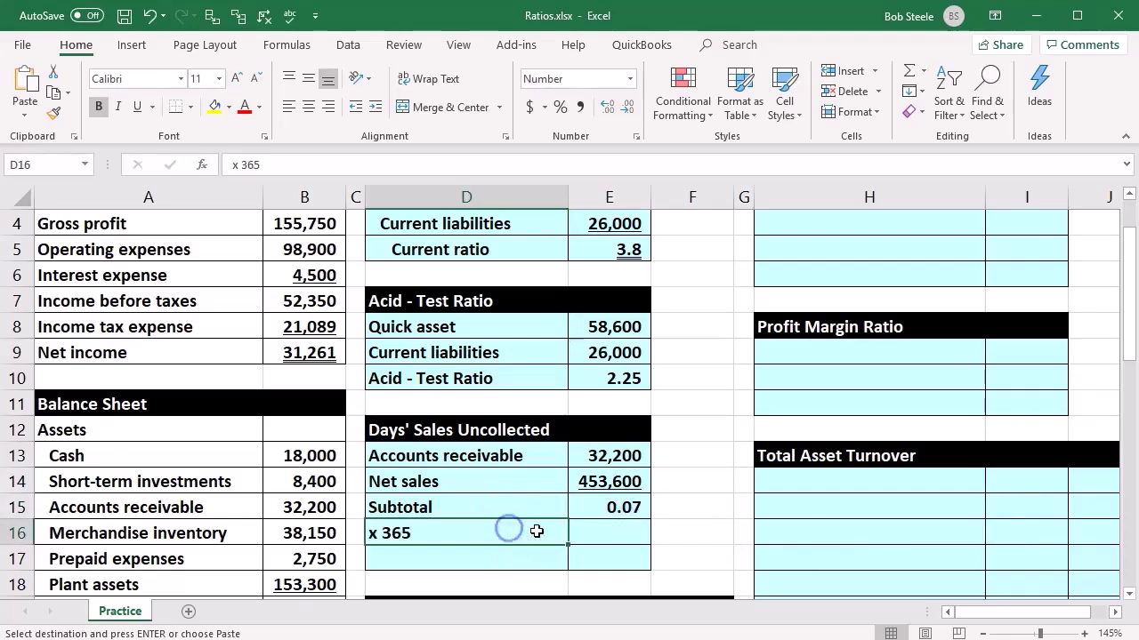
left_click(620, 540)
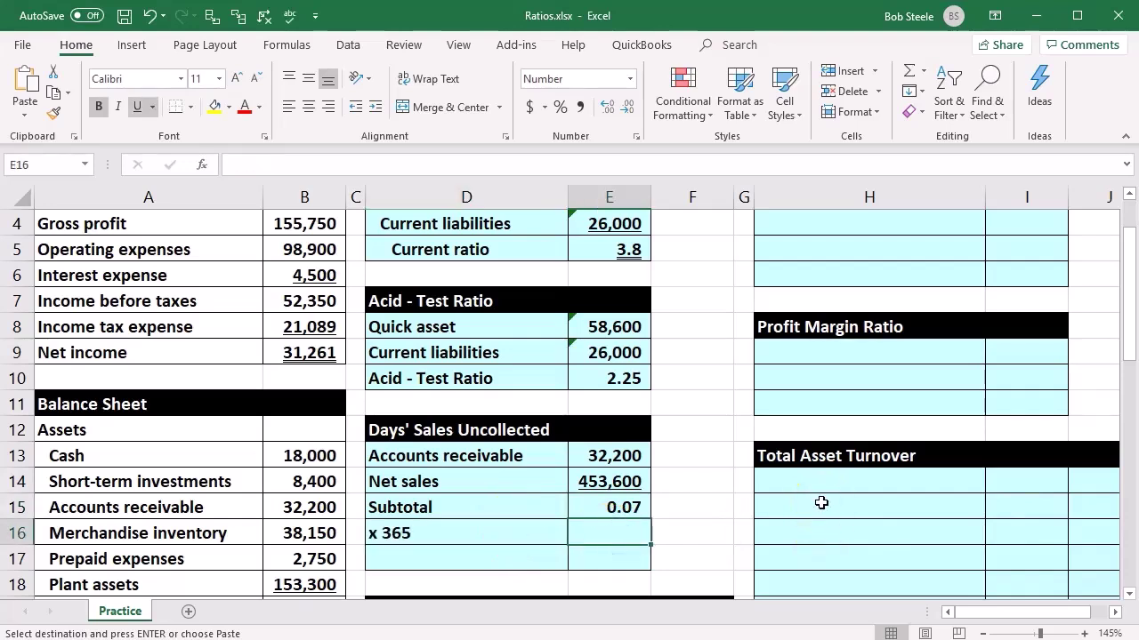
type("365")
key("Return")
- Replace the label in D16 of the Days' Sales Uncollected table with "Days in year"
key("Up")
key("Left")
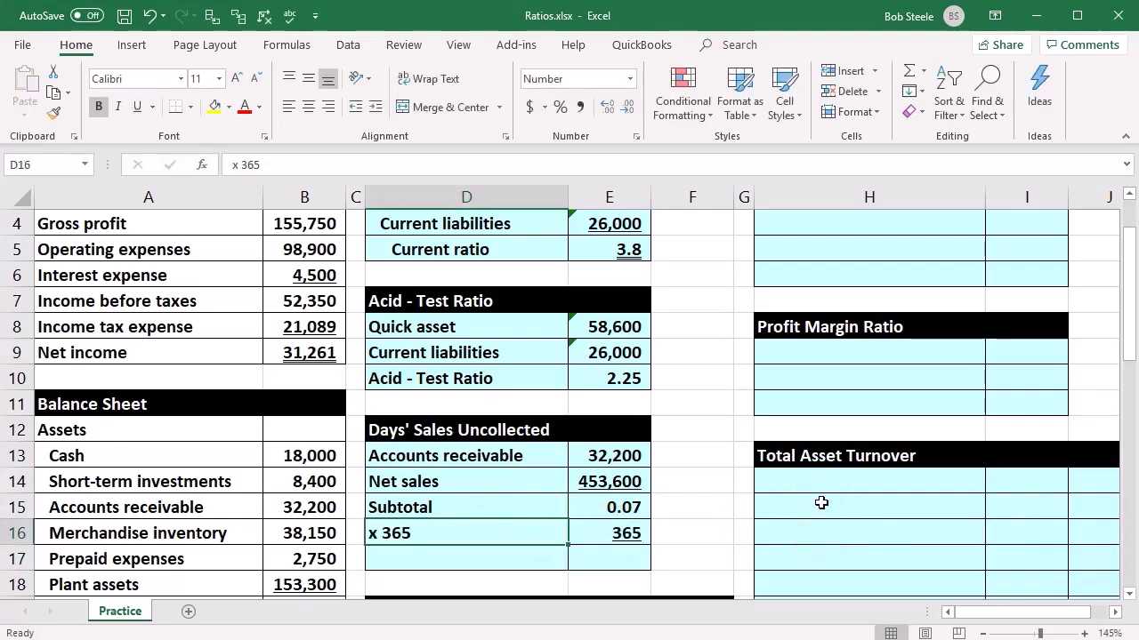
type("Days in year")
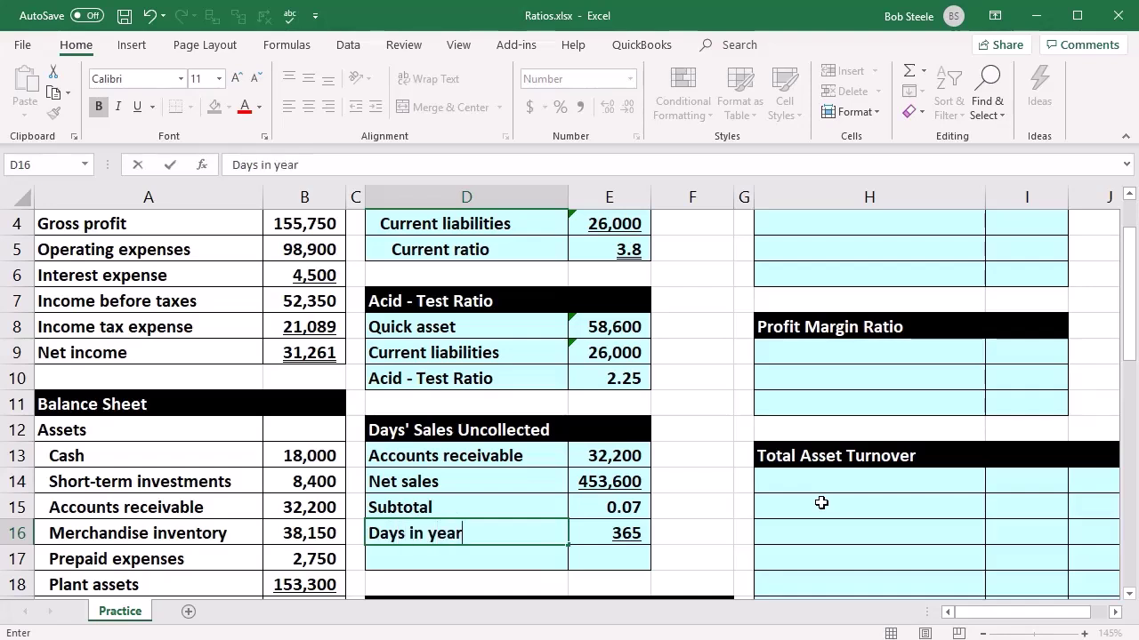
key("Return")
- Calculate E17 by multiplying the subtotal by the days in the year with =E15*E16, and label D17 "Days' Sales Uncollected"
key("Right")
type("=")
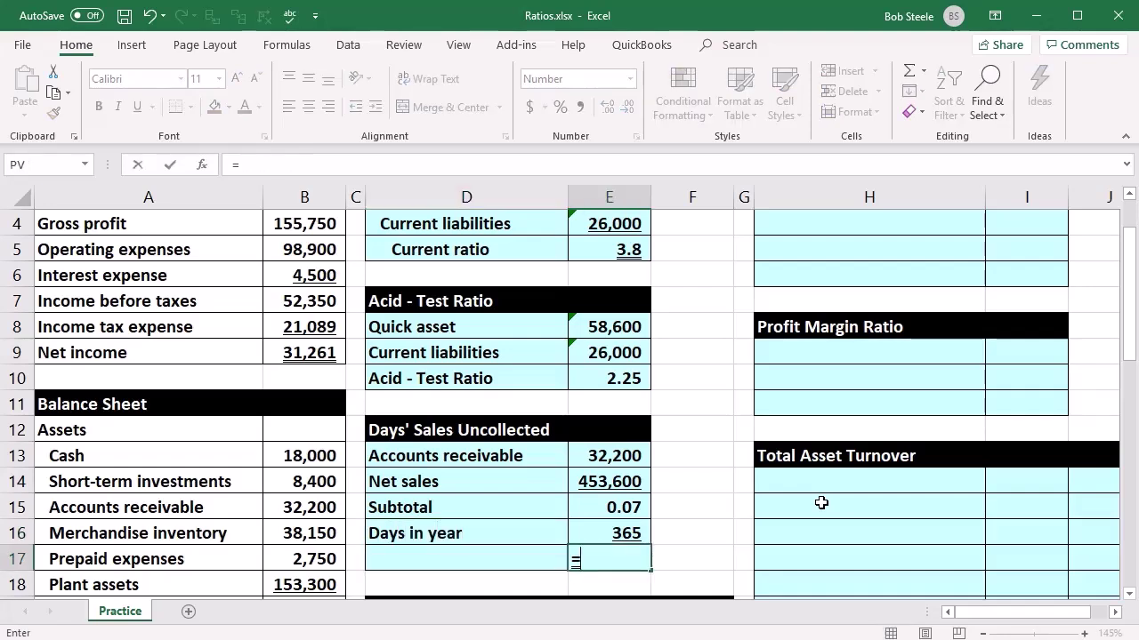
left_click(623, 503)
type("*")
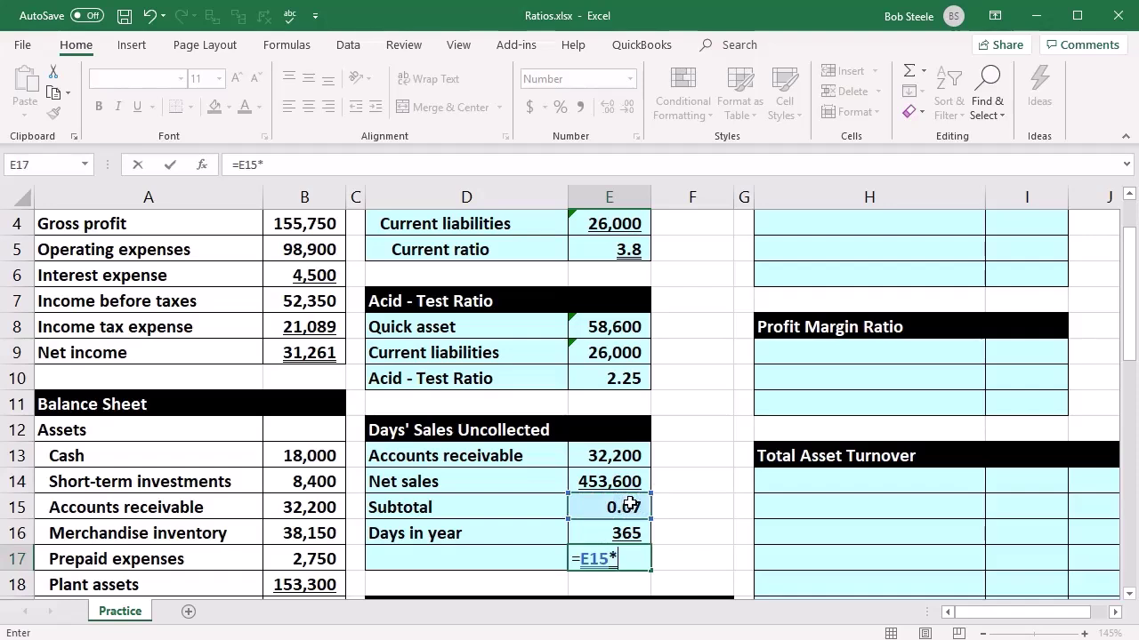
left_click(616, 532)
key("Return")
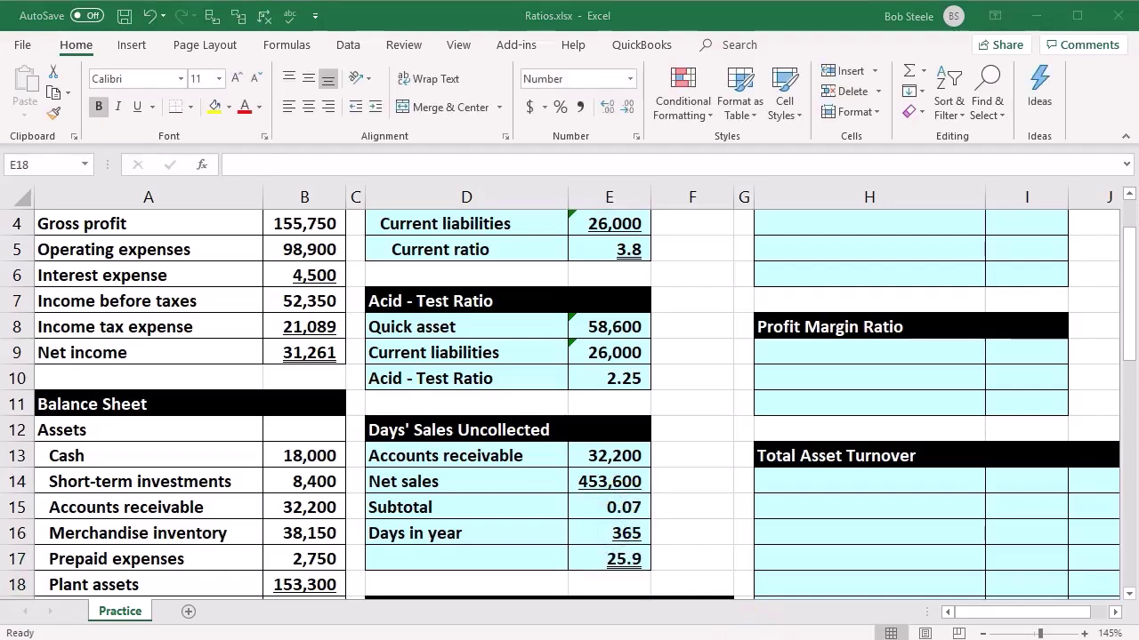
left_click(470, 546)
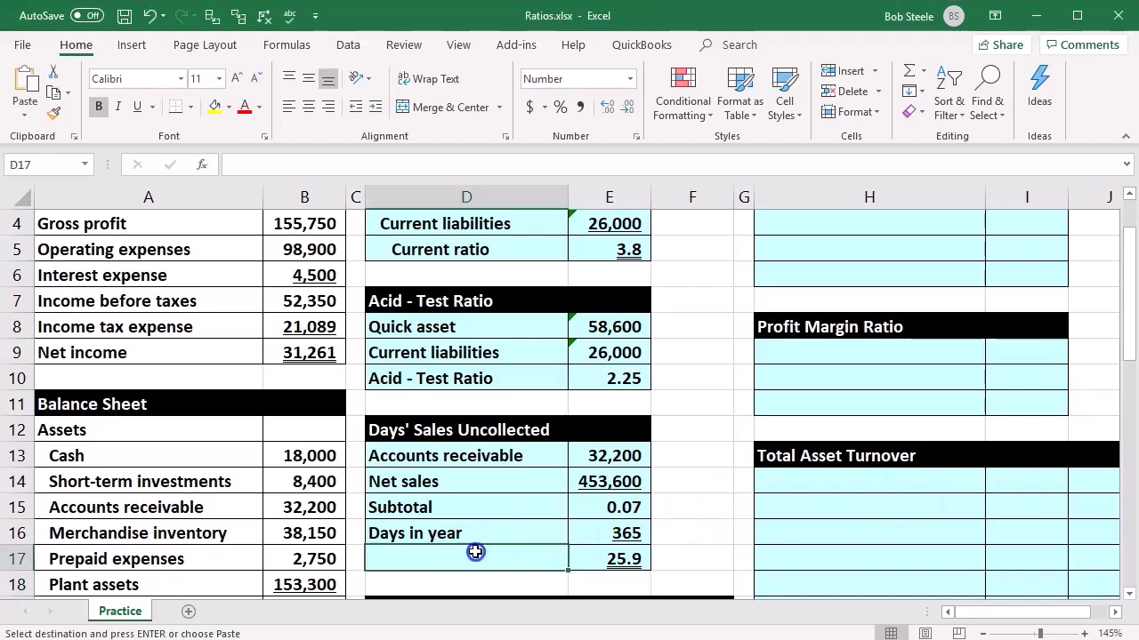
type("Days' Sales Uncollected")
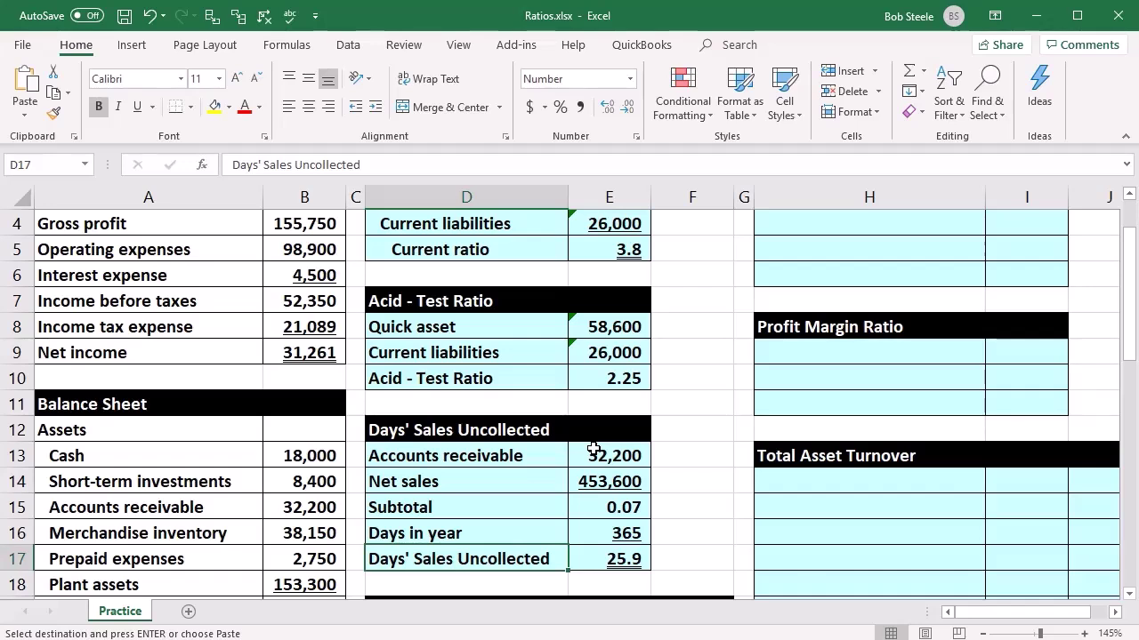
- Review the completed Days' Sales Uncollected calculation and the empty Inventory Turnover table below it
left_click(622, 504)
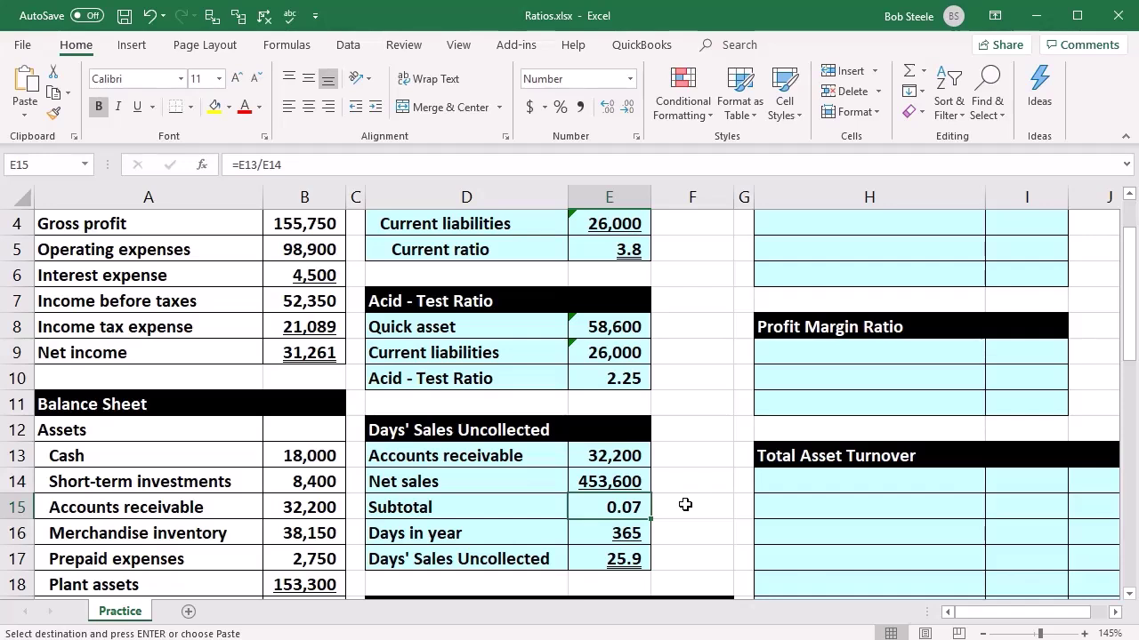
left_click(627, 557)
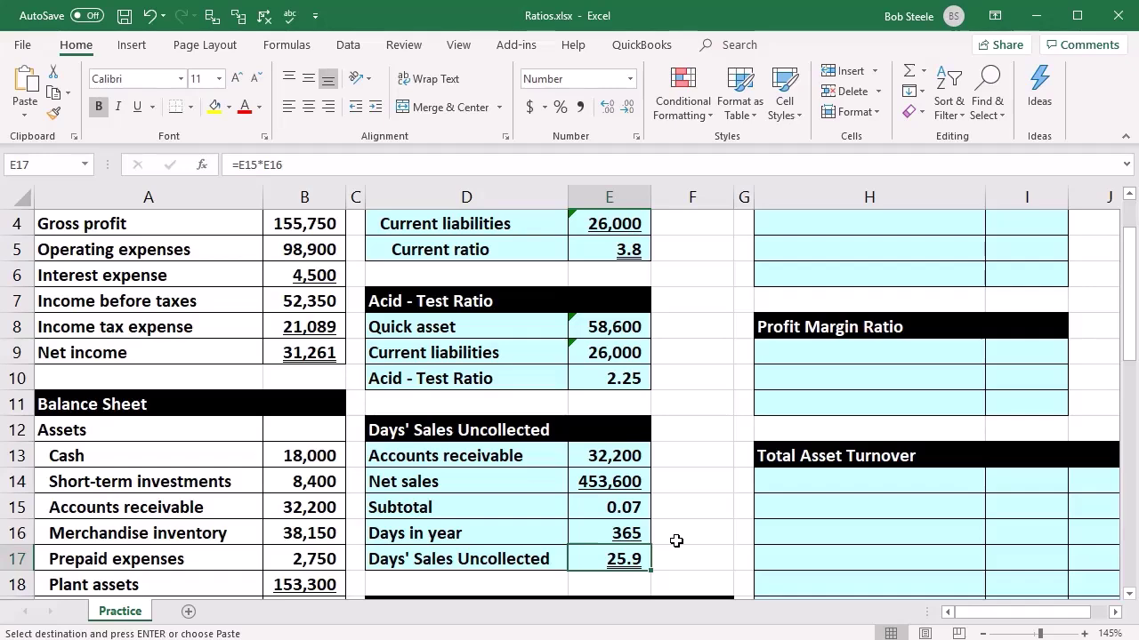
scroll(702, 480, "down", 2)
left_click(692, 558)
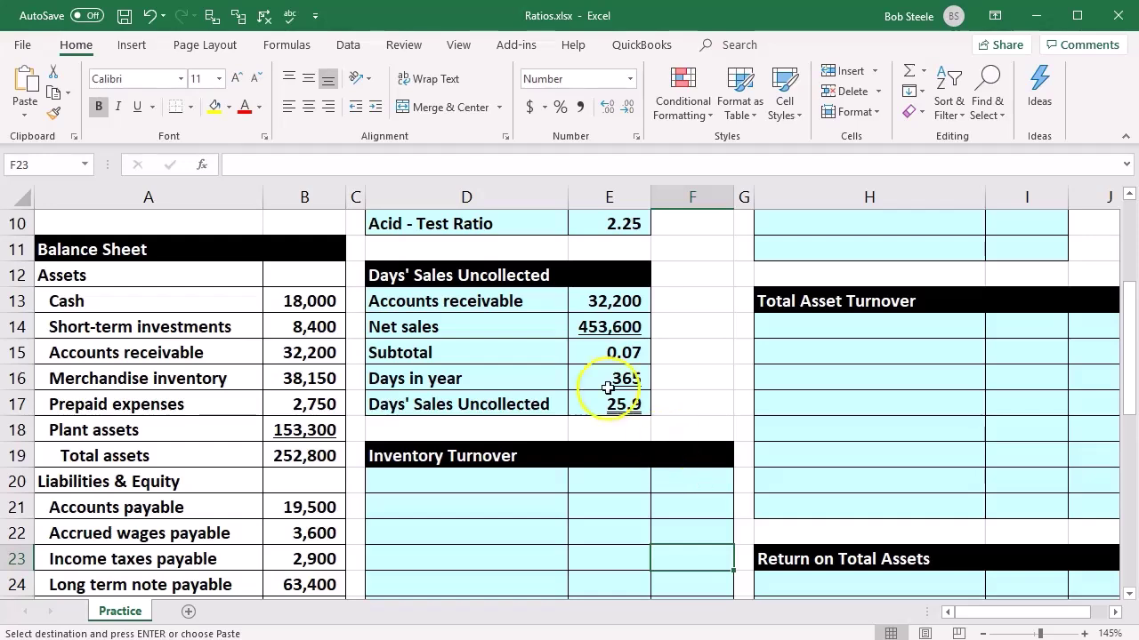
left_click(523, 305)
left_click(521, 324)
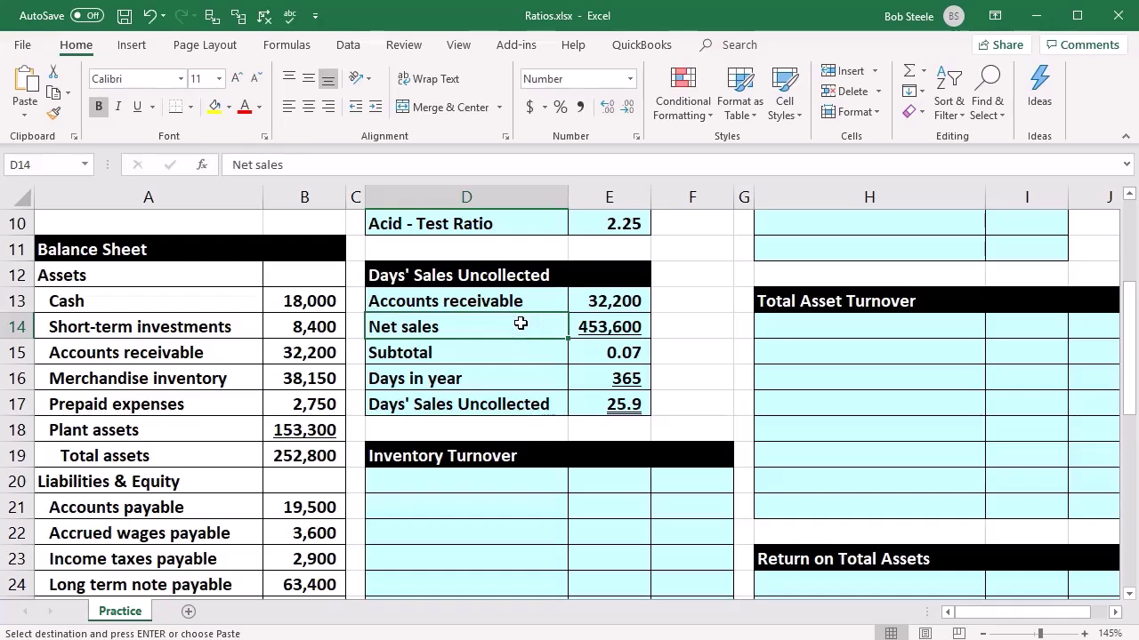
left_click(498, 533)
scroll(534, 499, "down", 1)
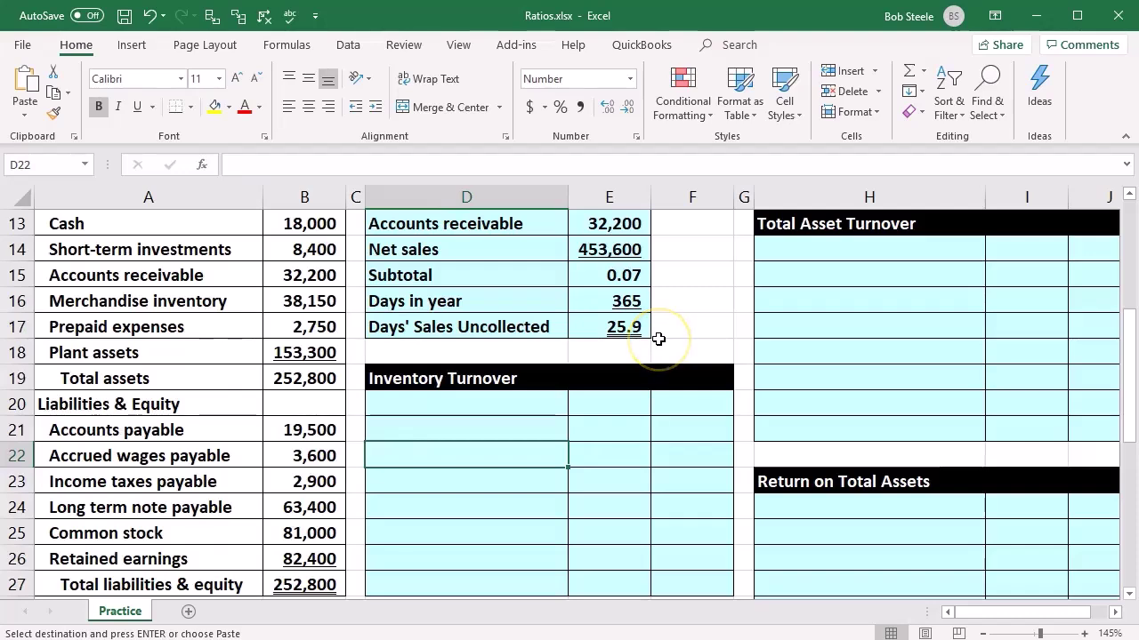
left_click(656, 423)
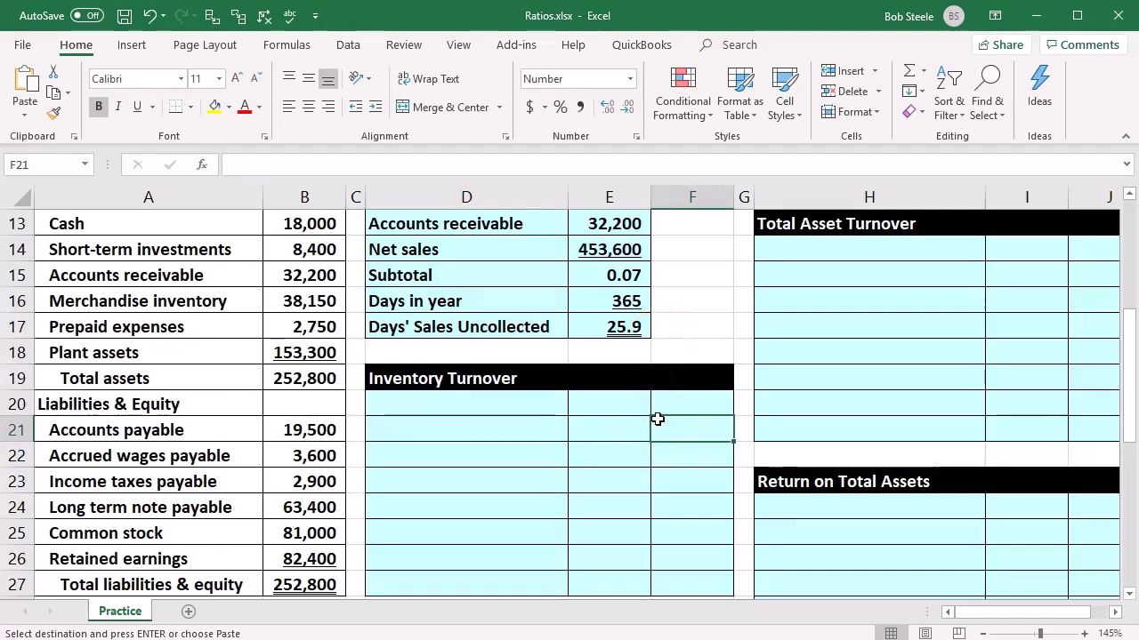
- Add the label "Cost of goods sold" in D20, the first line of the Inventory Turnover table
scroll(657, 418, "down", 1)
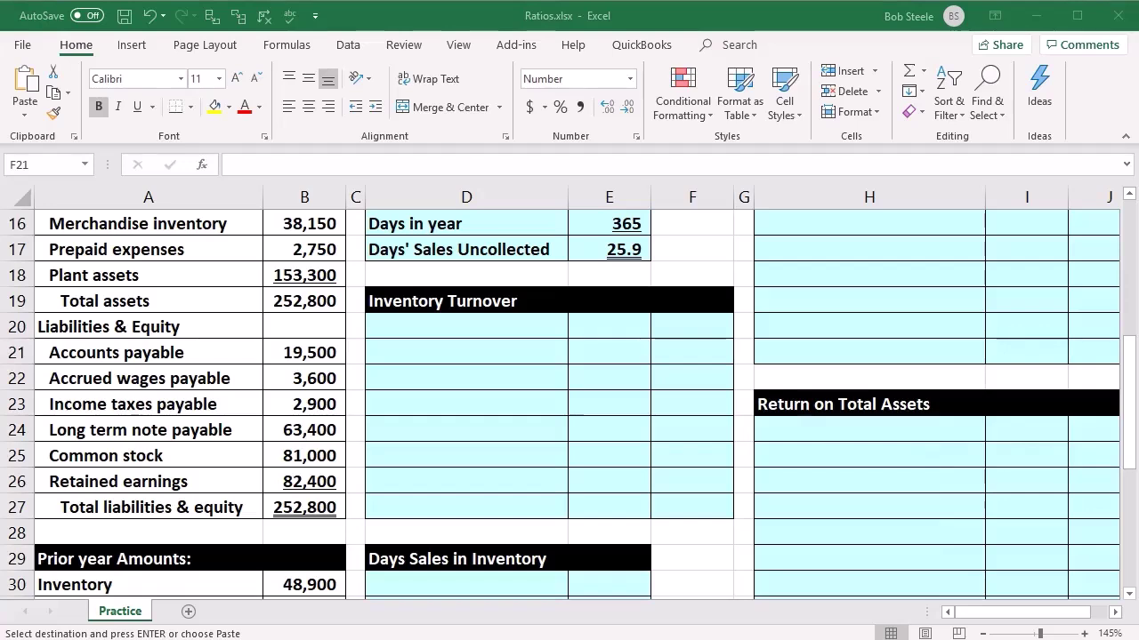
left_click(529, 330)
type("Cost of goods sold")
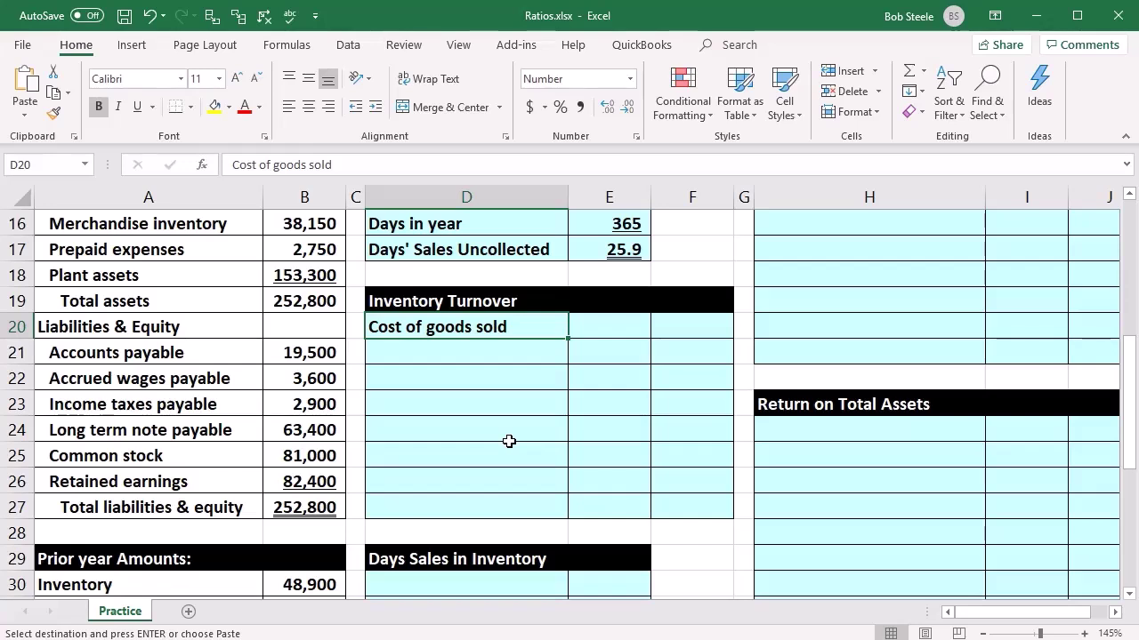
- Link F20 of the Inventory Turnover table to the cost of goods sold on the income statement with =B3
left_click(682, 332)
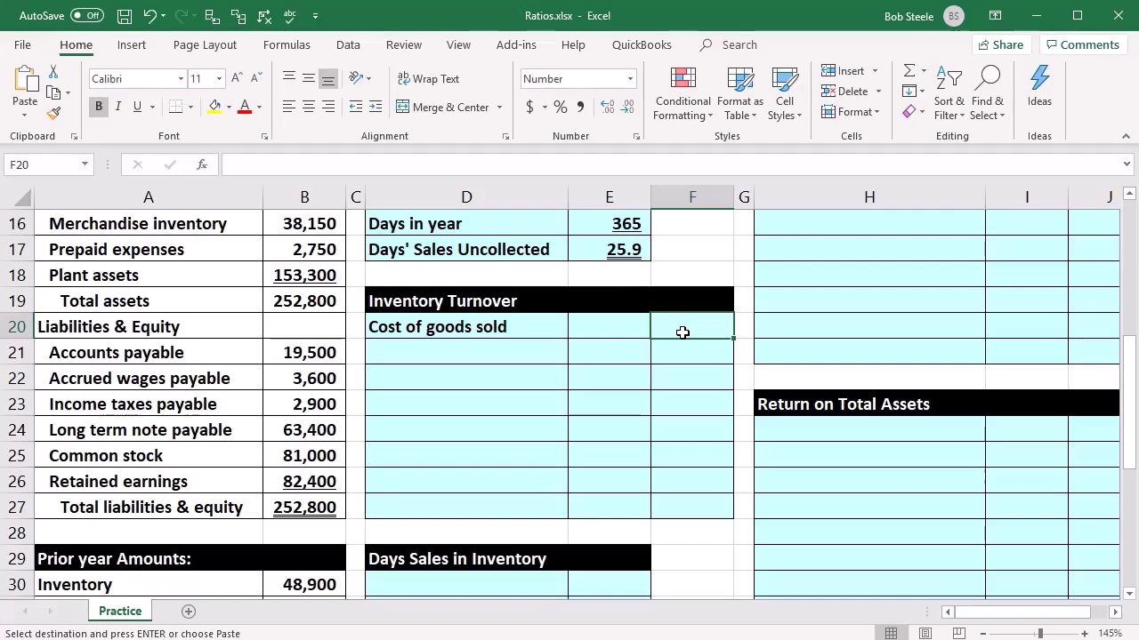
type("=")
scroll(439, 495, "down", 3)
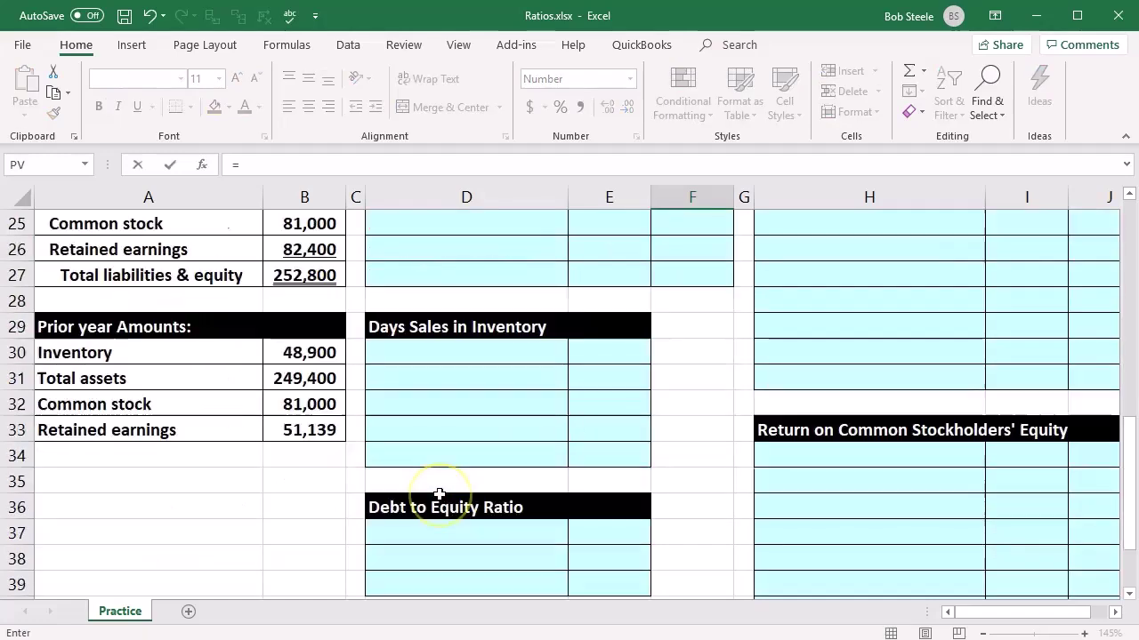
scroll(439, 494, "up", 4)
scroll(439, 495, "up", 4)
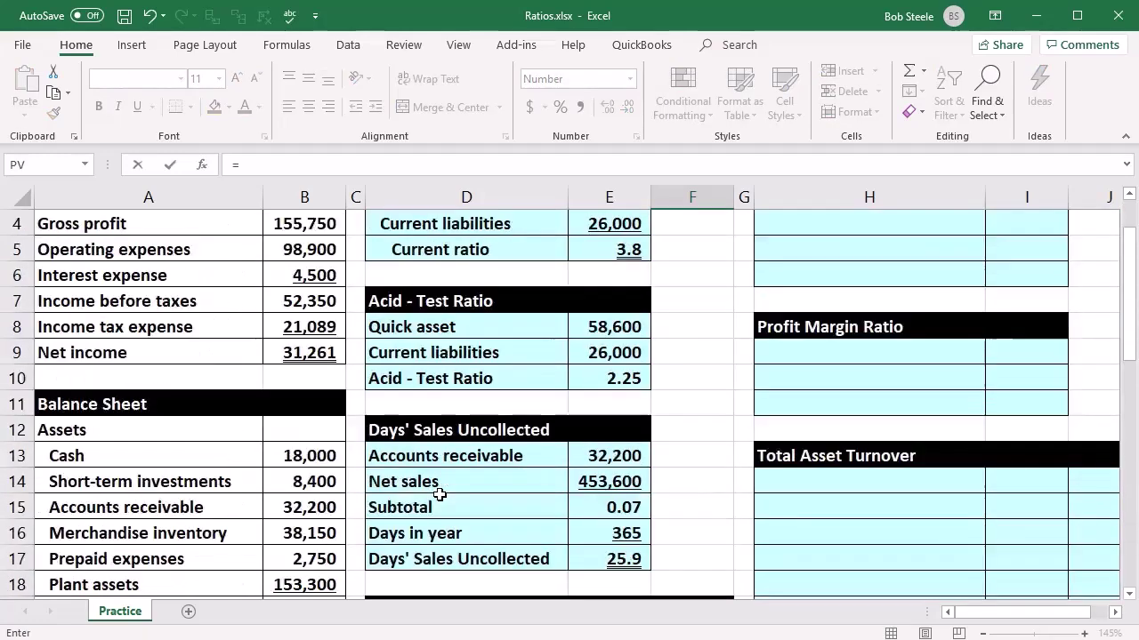
left_click(297, 279)
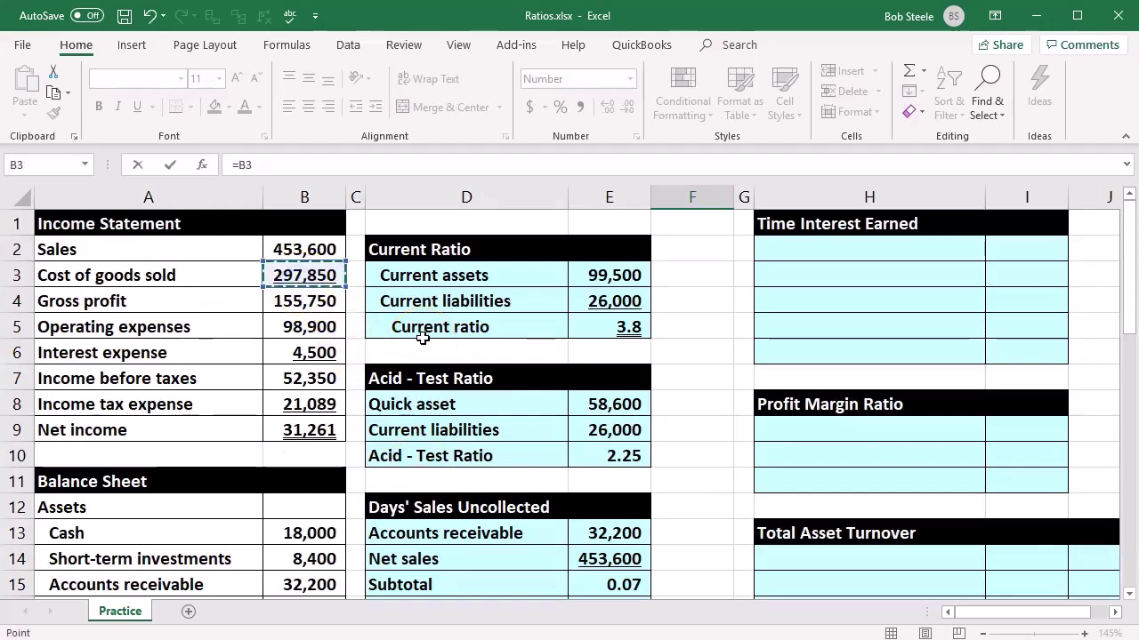
key("Return")
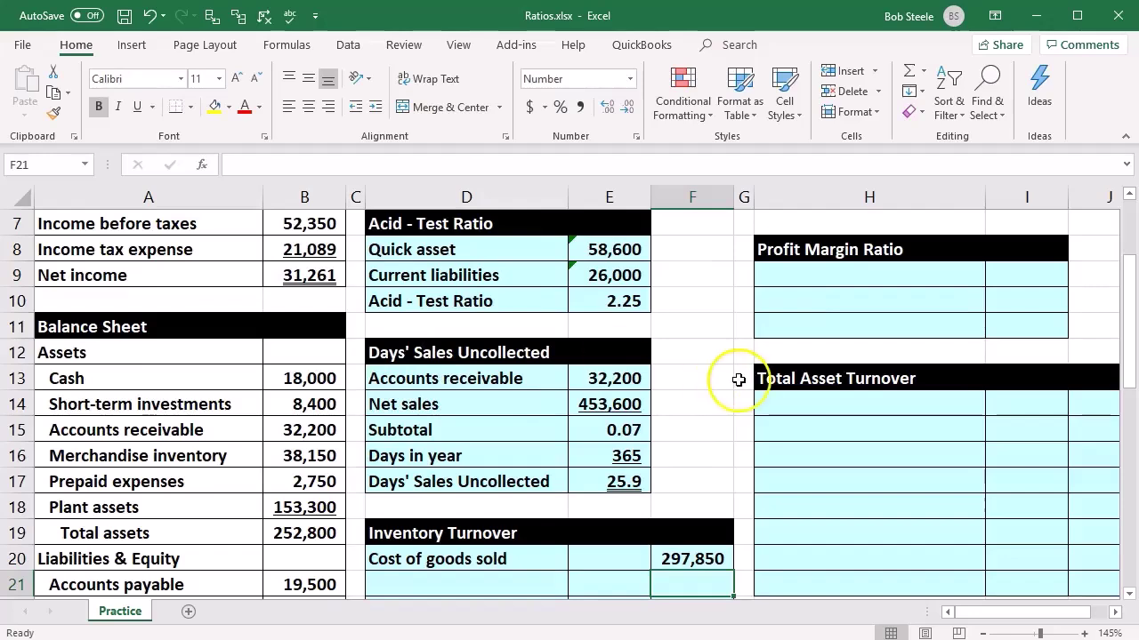
- Add the labels "Average inventory:" in D21 and "Beginning inventory" in D22 of the Inventory Turnover table
scroll(741, 379, "down", 1)
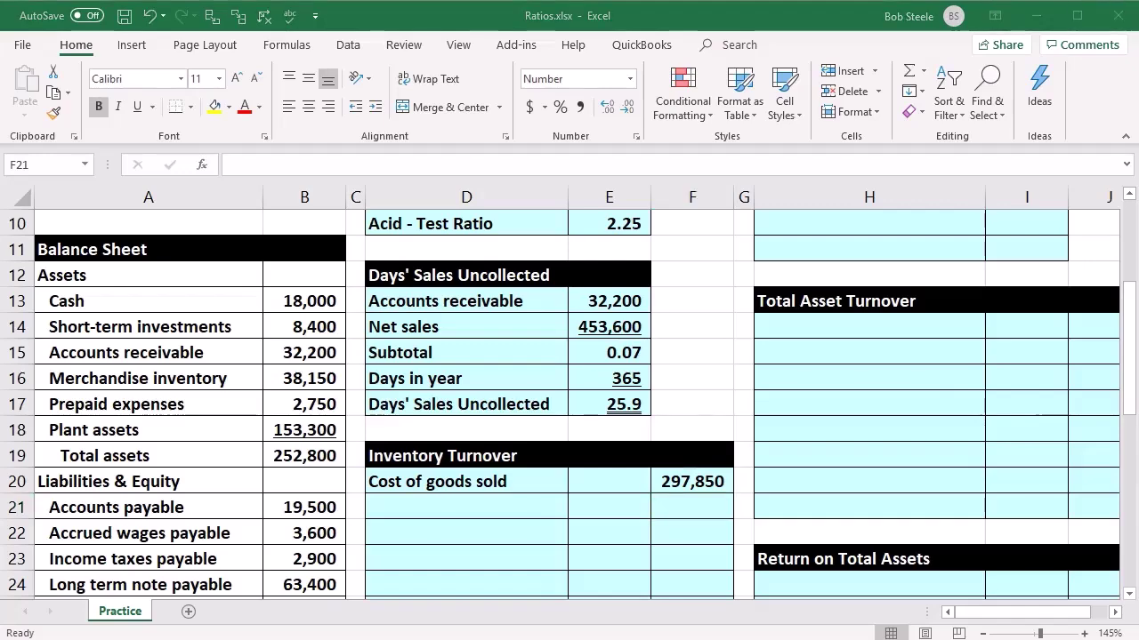
left_click(475, 507)
type("Average inventory:")
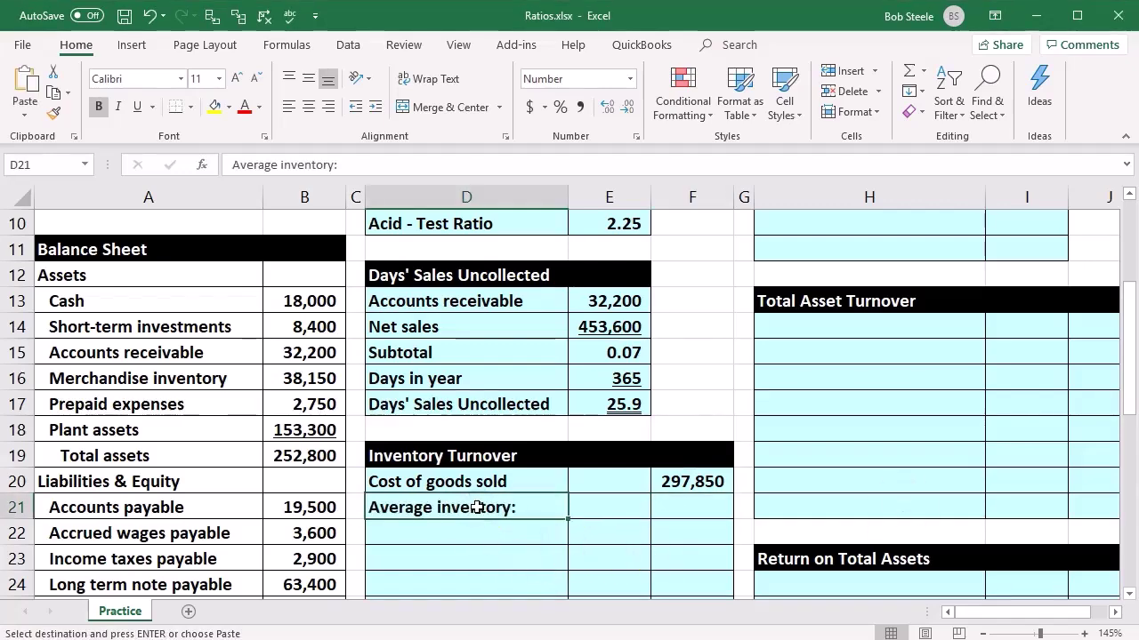
scroll(478, 507, "down", 1)
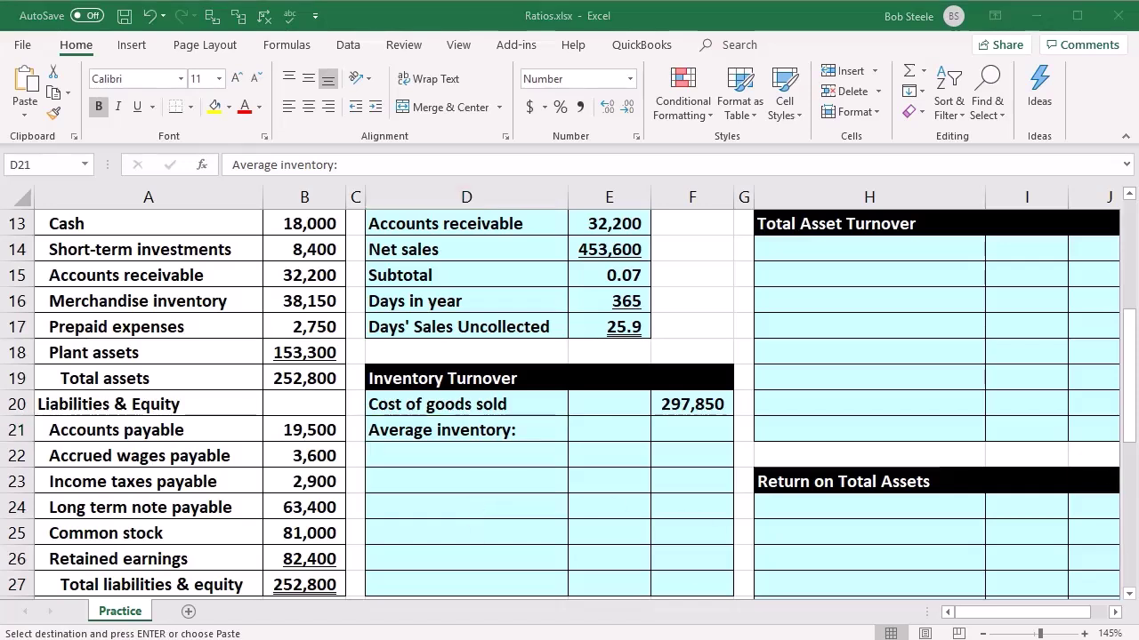
left_click(454, 457)
type("Begginning inventory")
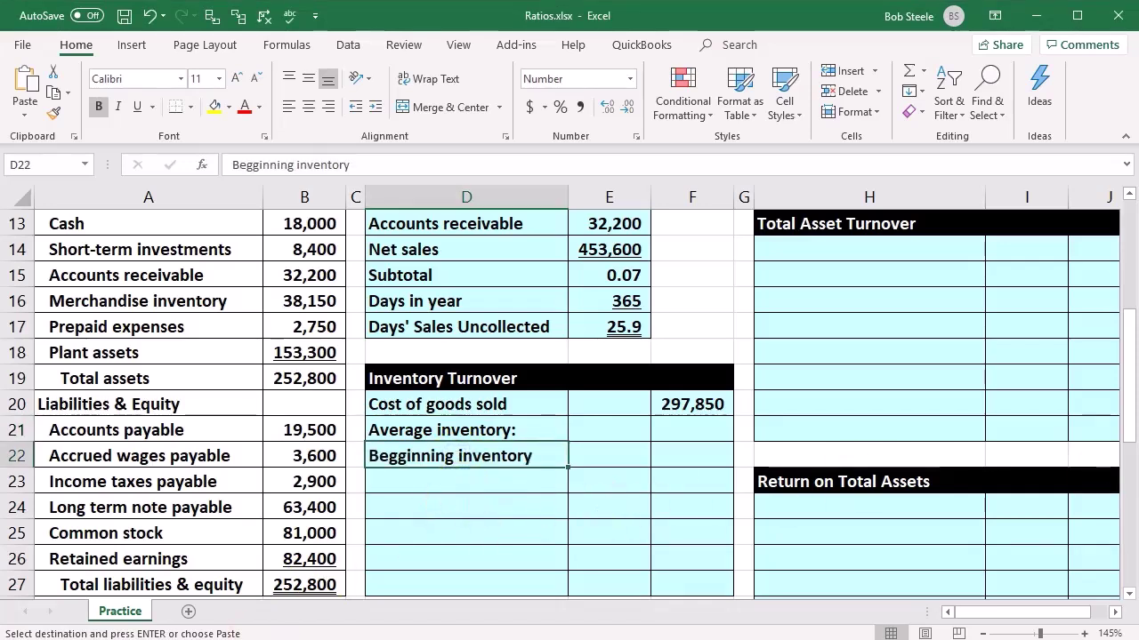
- Compare the merchandise inventory on the balance sheet with the inventory listed under the prior year amounts
left_click(330, 505)
scroll(331, 506, "up", 1)
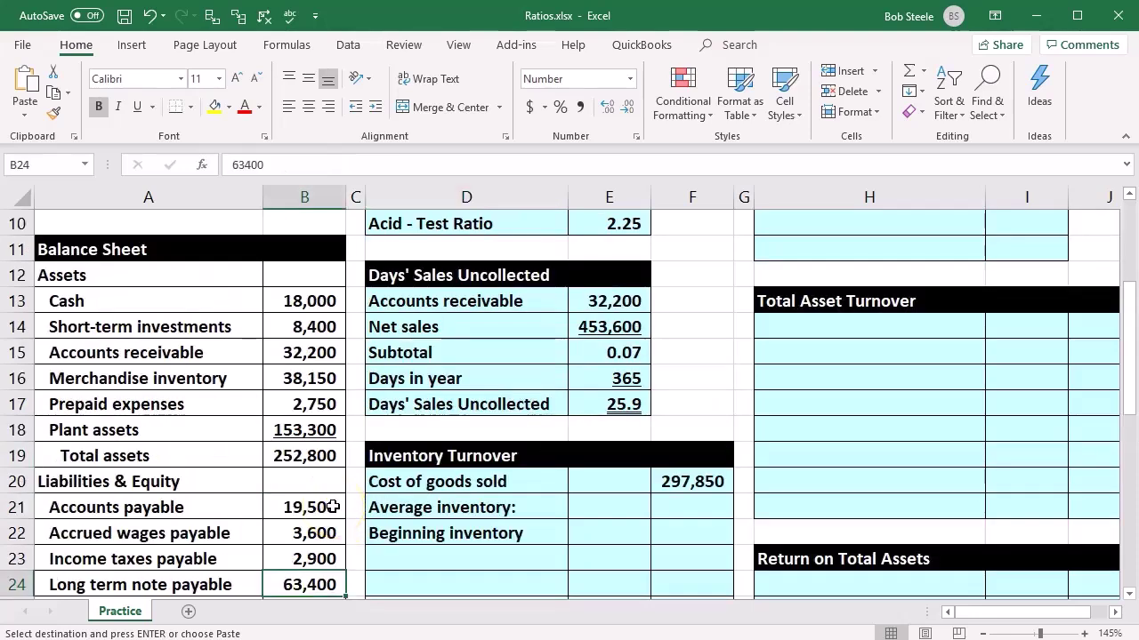
left_click(311, 377)
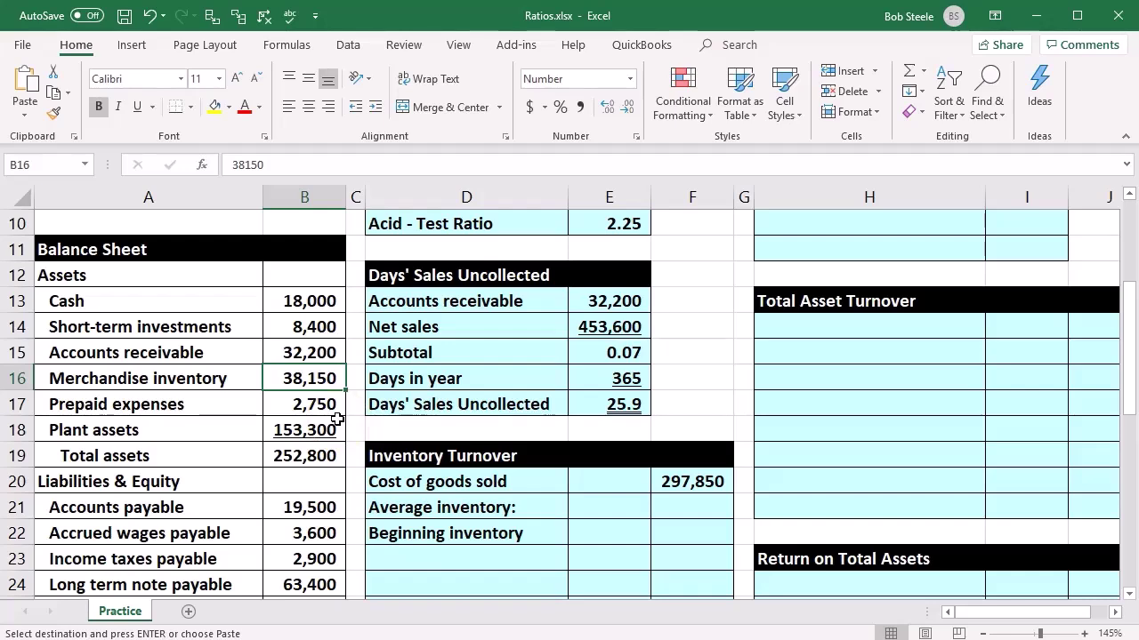
left_click(338, 419)
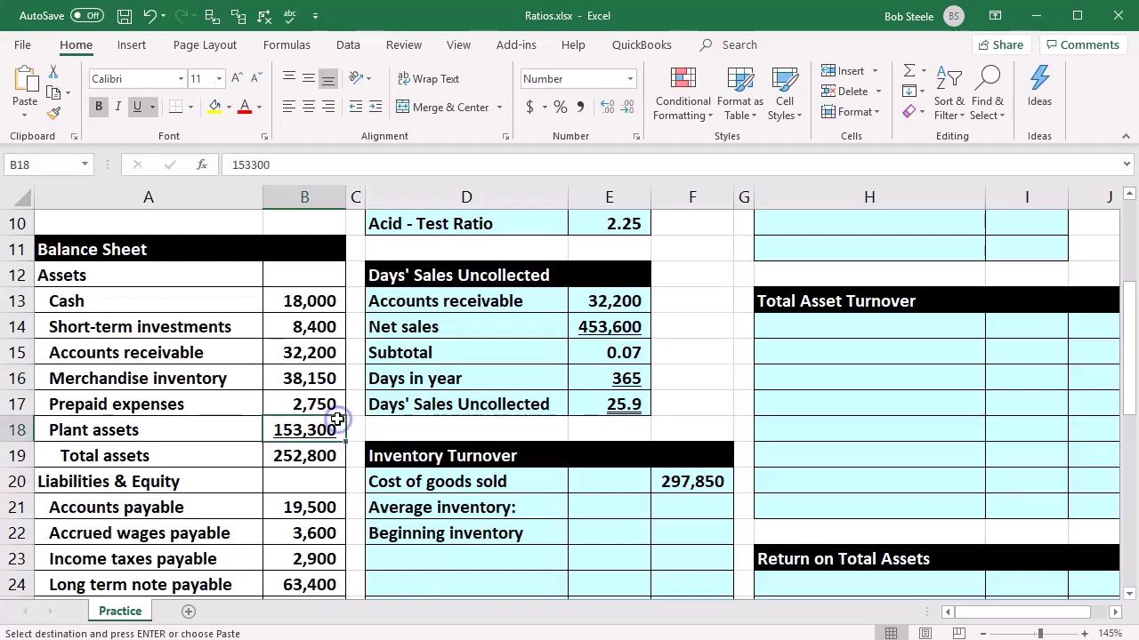
scroll(338, 419, "down", 2)
scroll(338, 419, "down", 2)
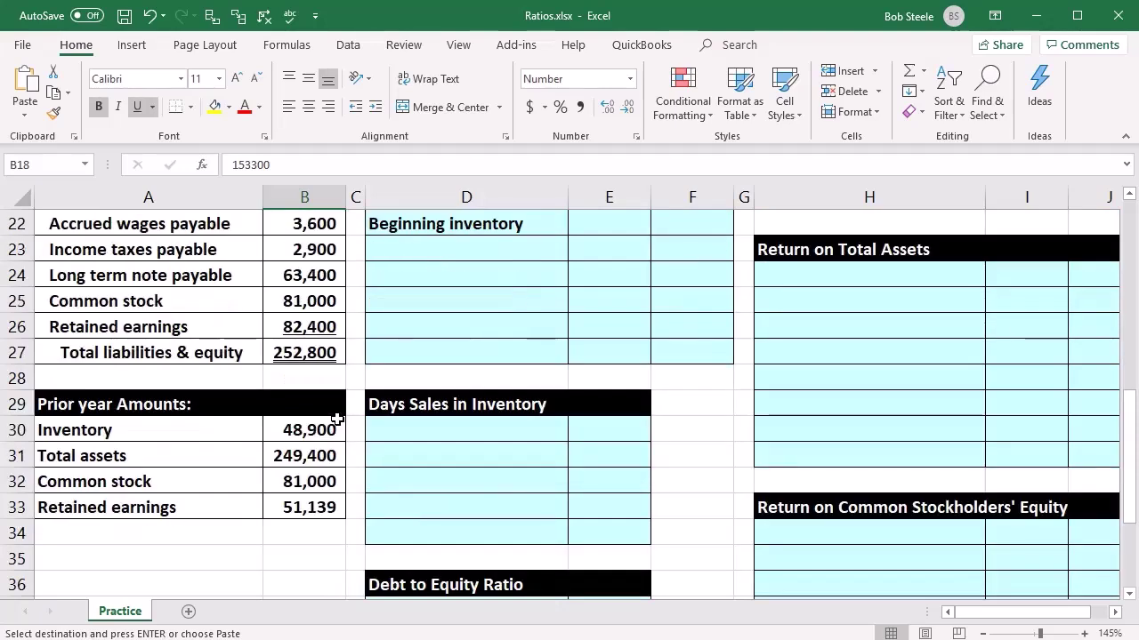
left_click(297, 430)
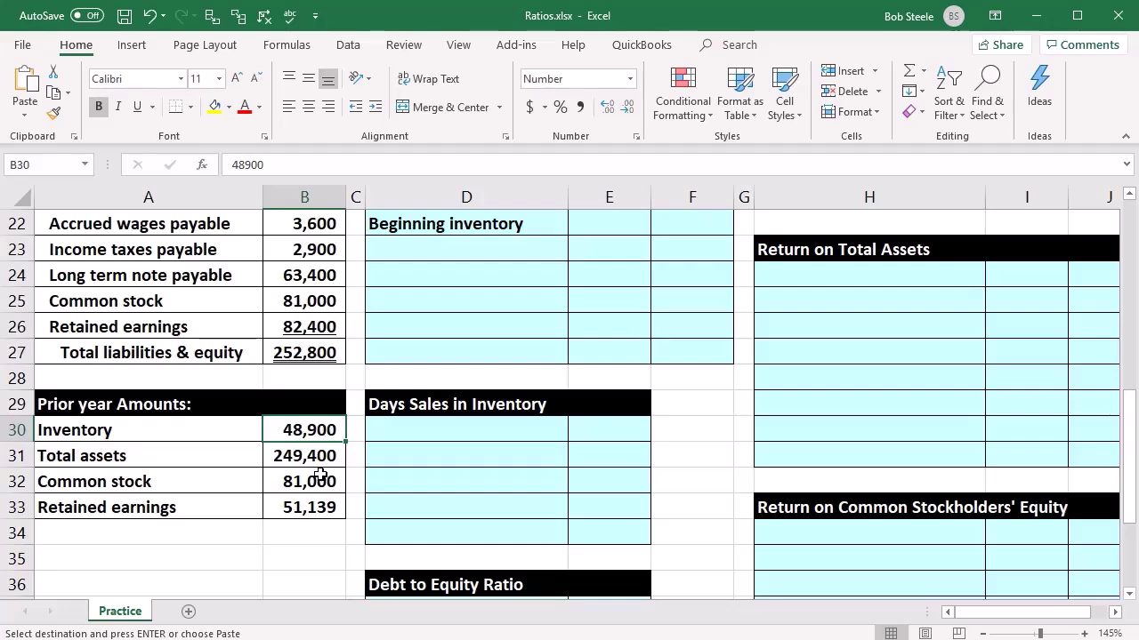
- Link the beginning inventory in E22 to the prior year inventory with =B30
scroll(394, 465, "up", 1)
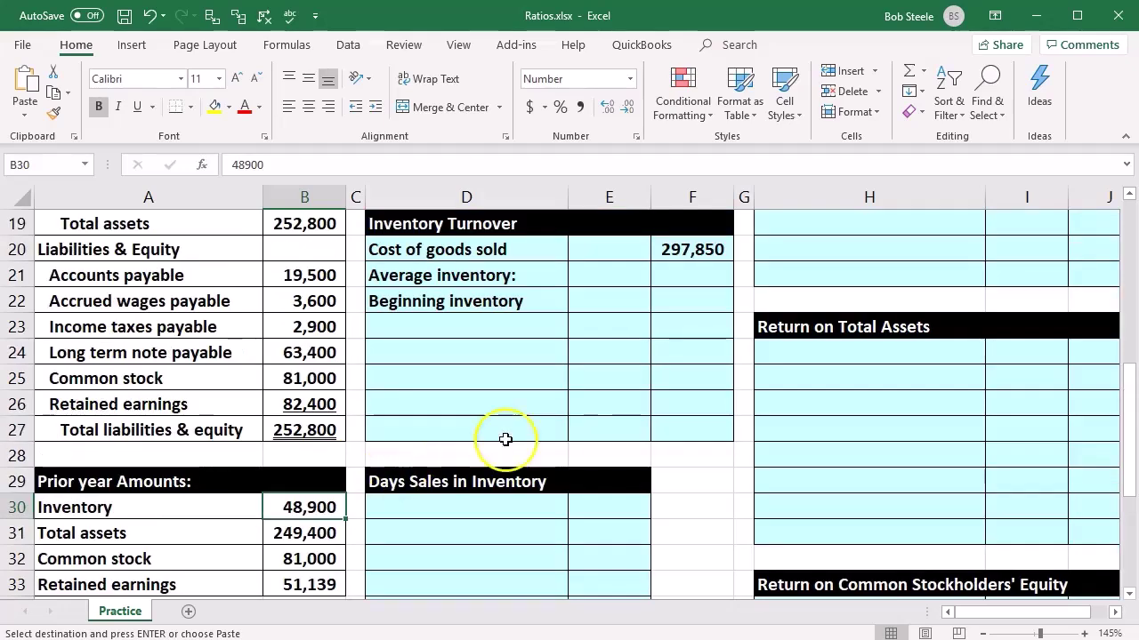
left_click(613, 300)
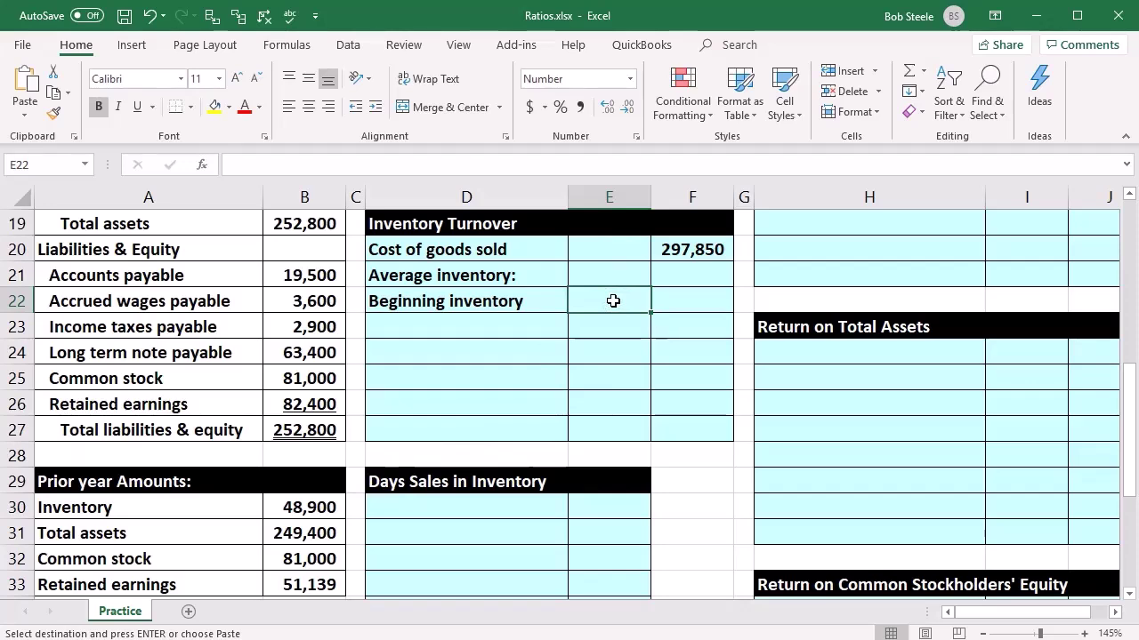
type("=")
left_click(318, 505)
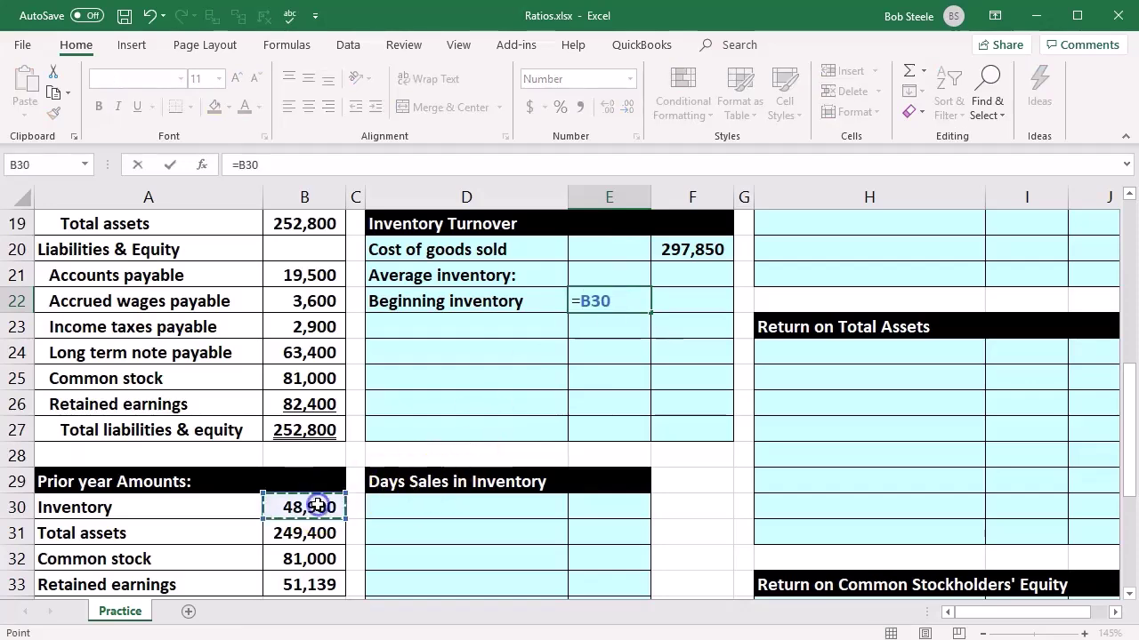
key("Return")
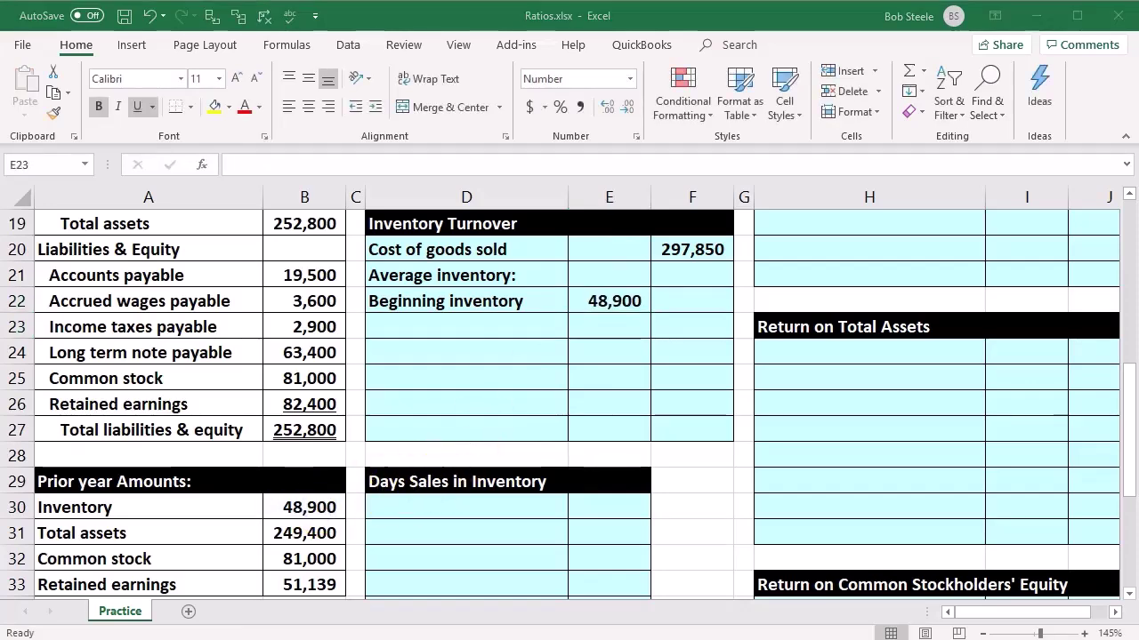
- Label D23 "Ending inventory" and link E23 to the merchandise inventory on the balance sheet with =B16
left_click(770, 358)
left_click(488, 327)
key("ctrl+v")
left_click(587, 328)
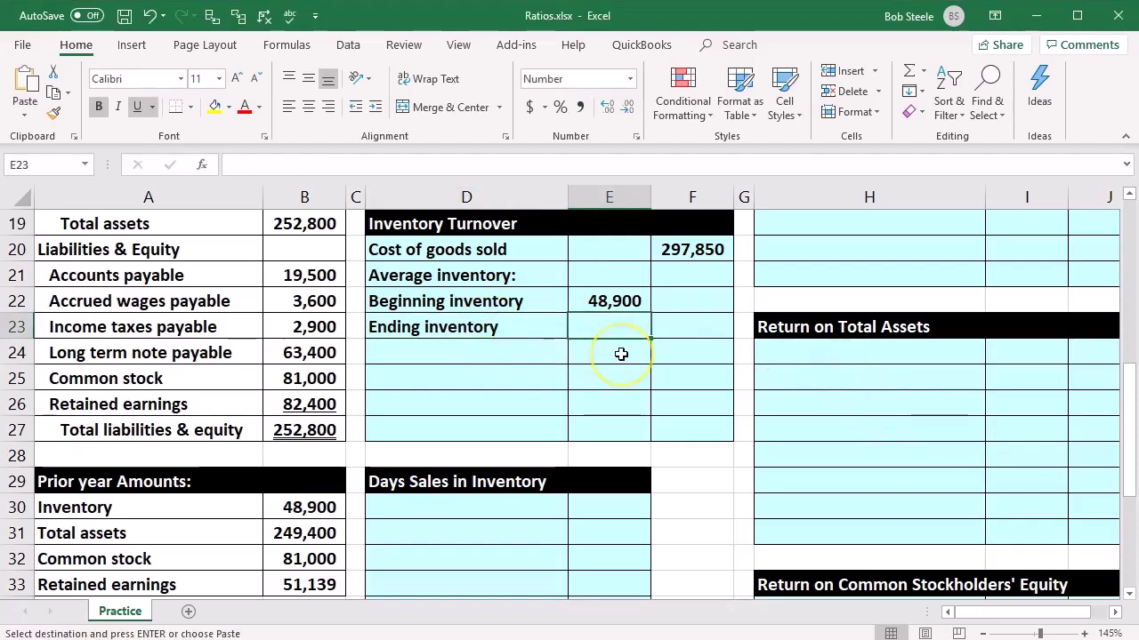
type("=")
scroll(186, 408, "up", 2)
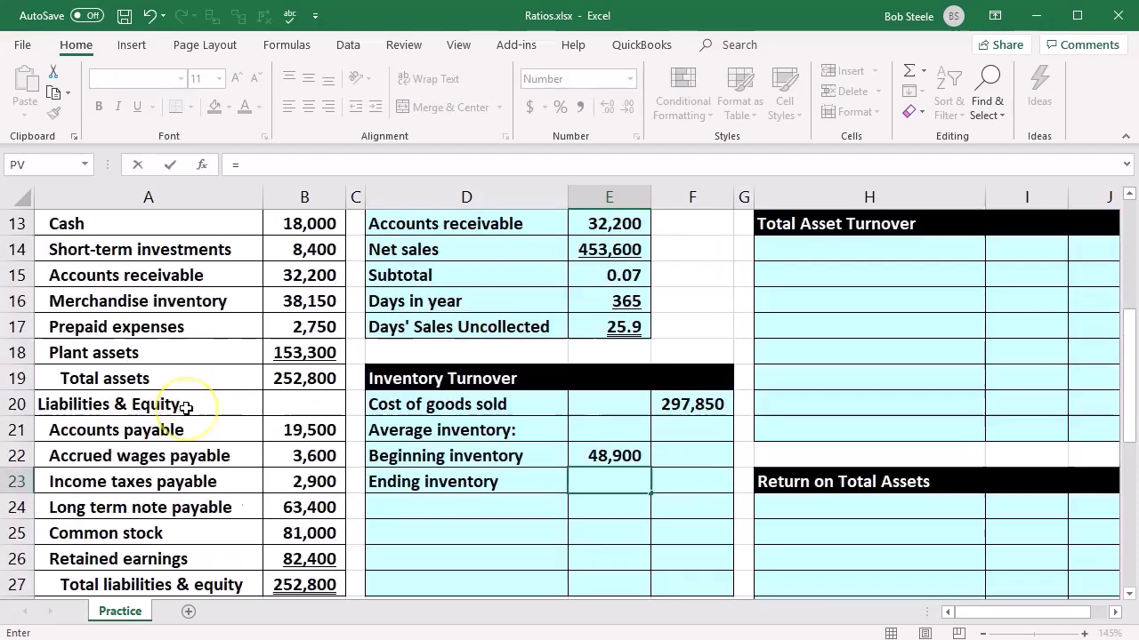
scroll(186, 407, "up", 1)
left_click(286, 379)
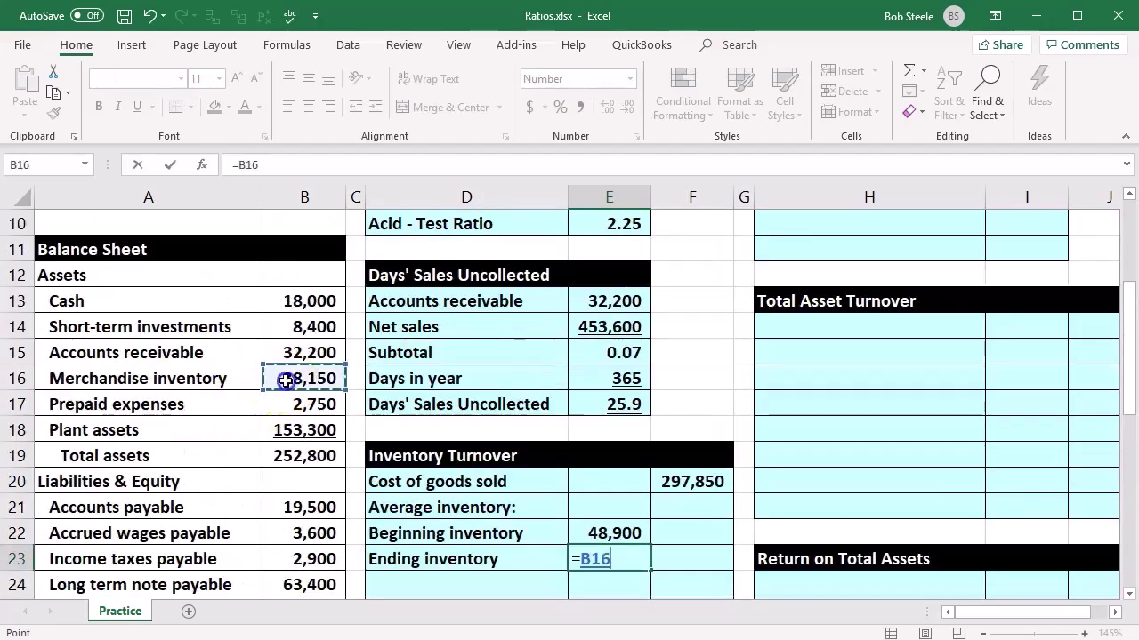
key("Return")
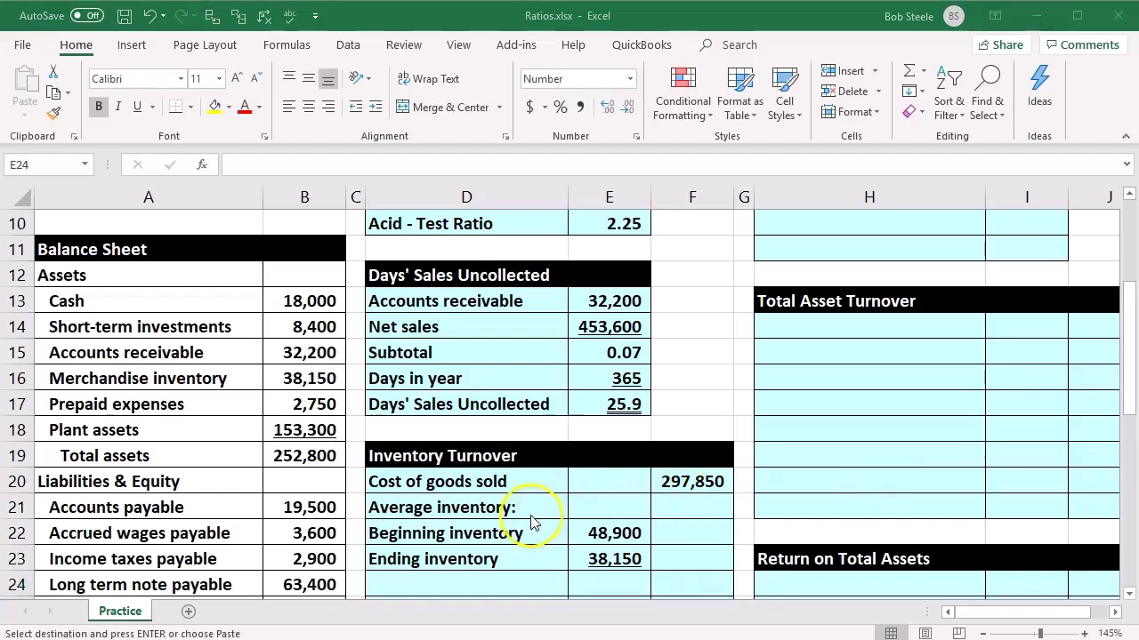
- Label D24 "Subtotal" and add beginning and ending inventory in E24 with =SUM(E22:E23)
scroll(512, 525, "down", 3)
left_click(480, 508)
key("ctrl+v")
left_click(600, 510)
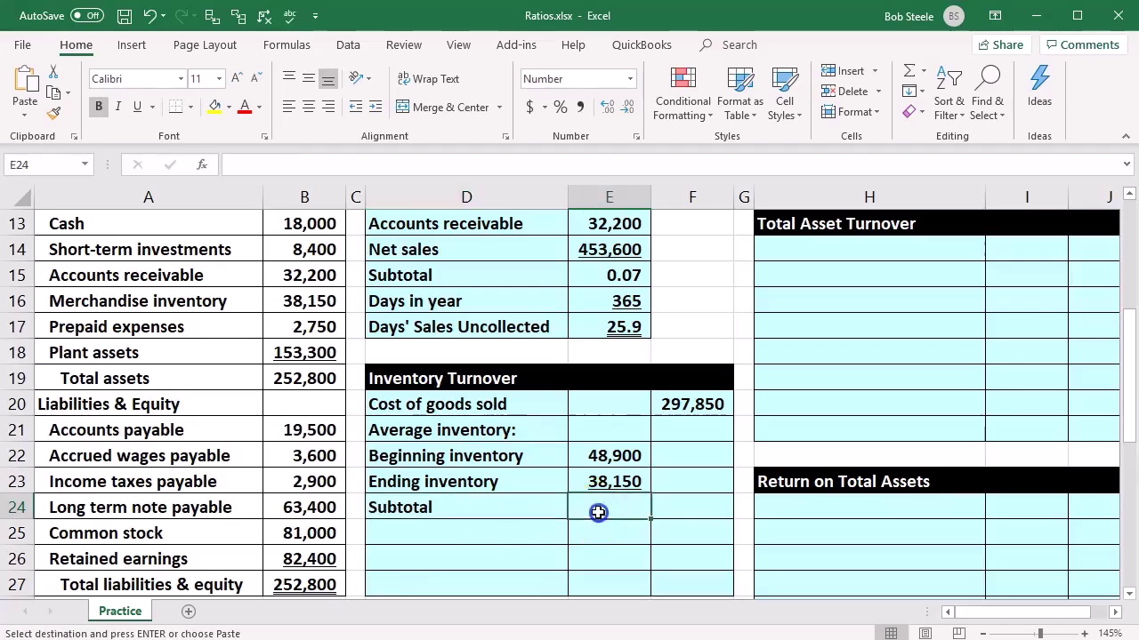
type("=")
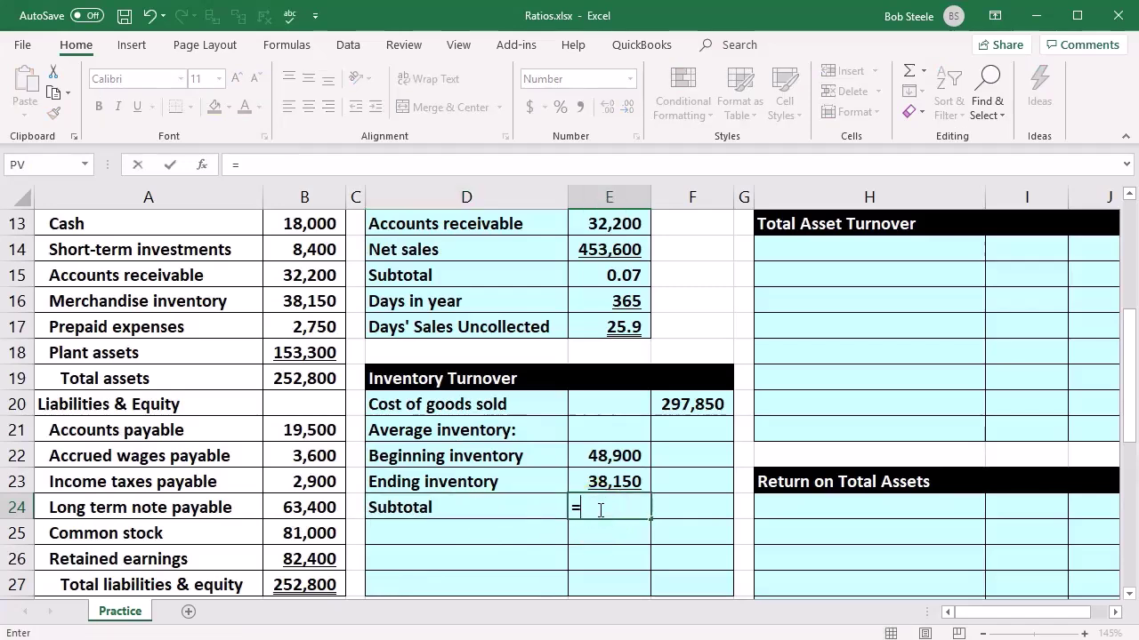
type("sum(")
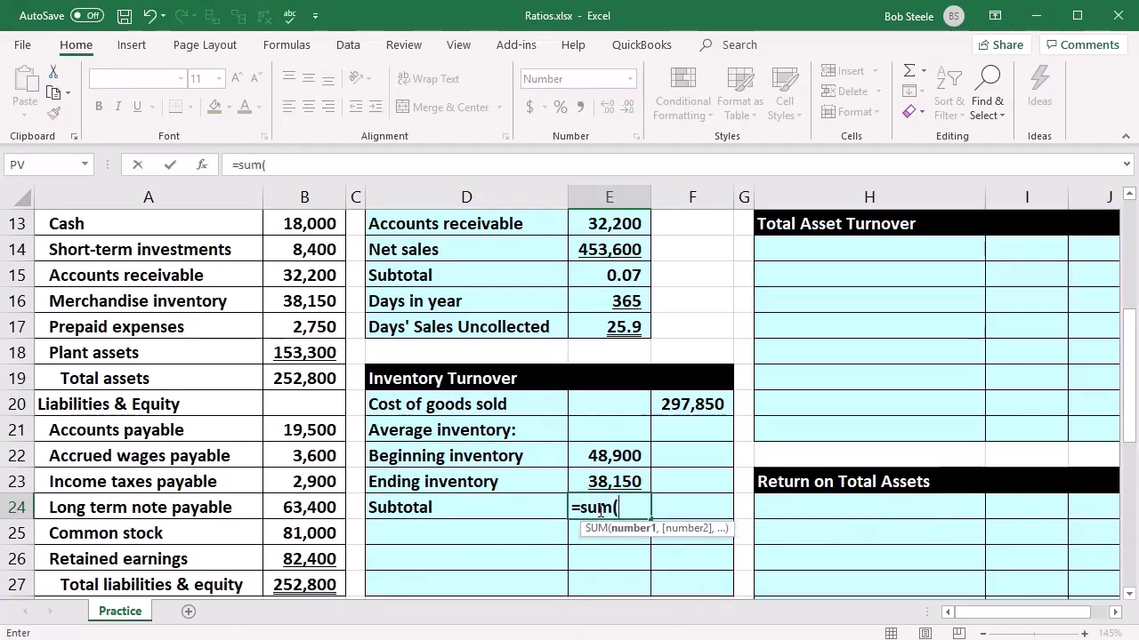
key("Up")
key("shift+Up")
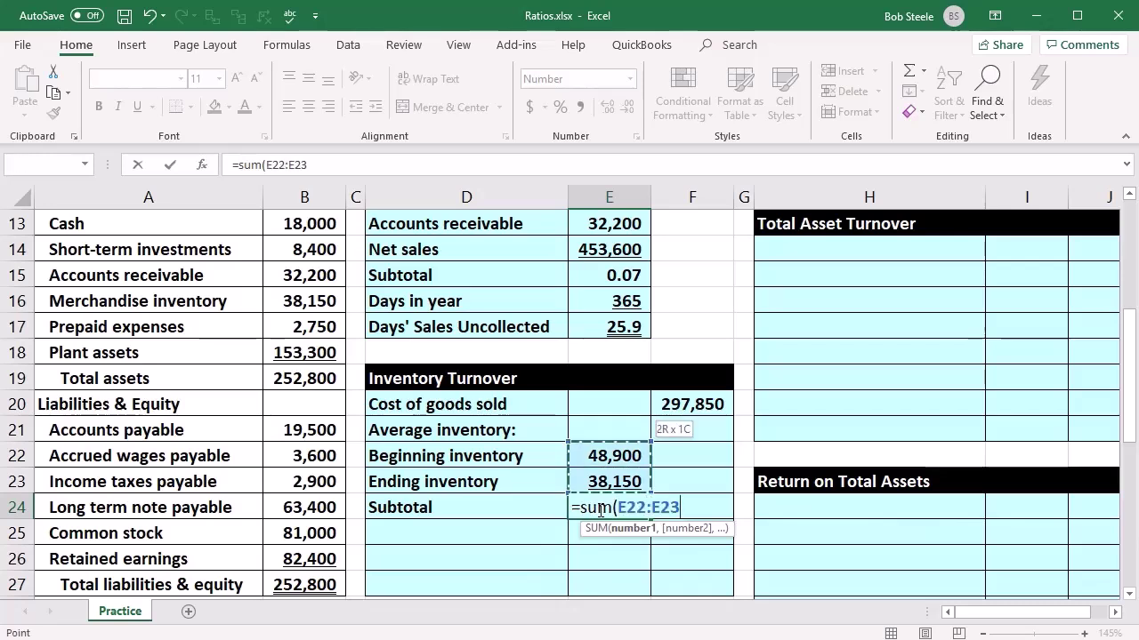
key("Return")
left_click(599, 509)
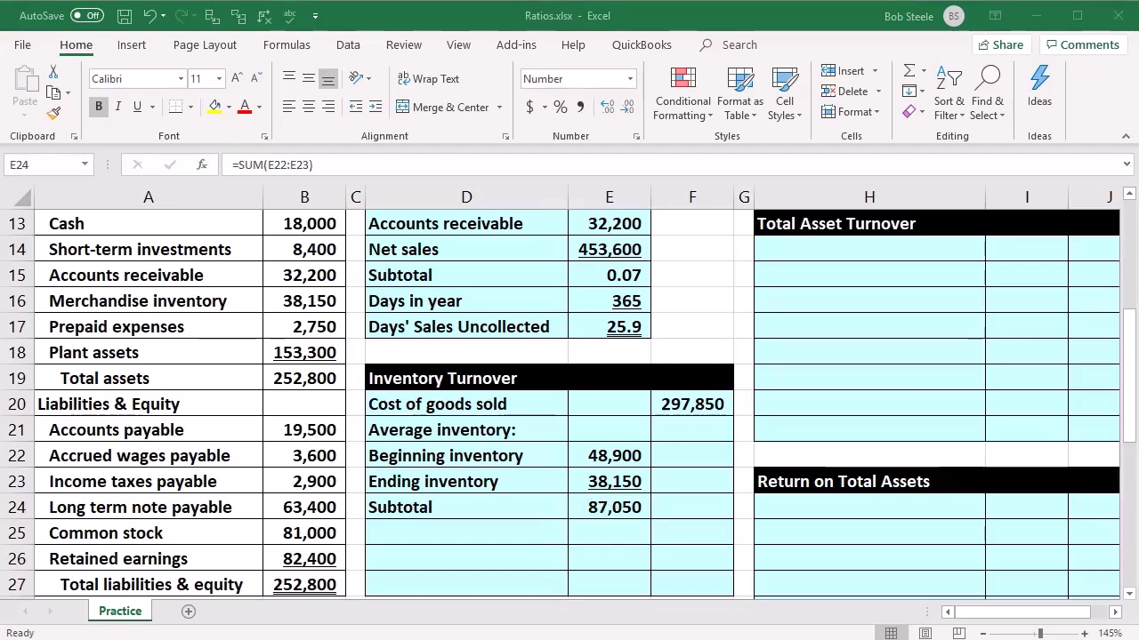
- Label D25 "Divided by 2" and enter the divisor 2 in E25
key("alt+Tab")
left_click(474, 527)
key("ctrl+v")
key("Tab")
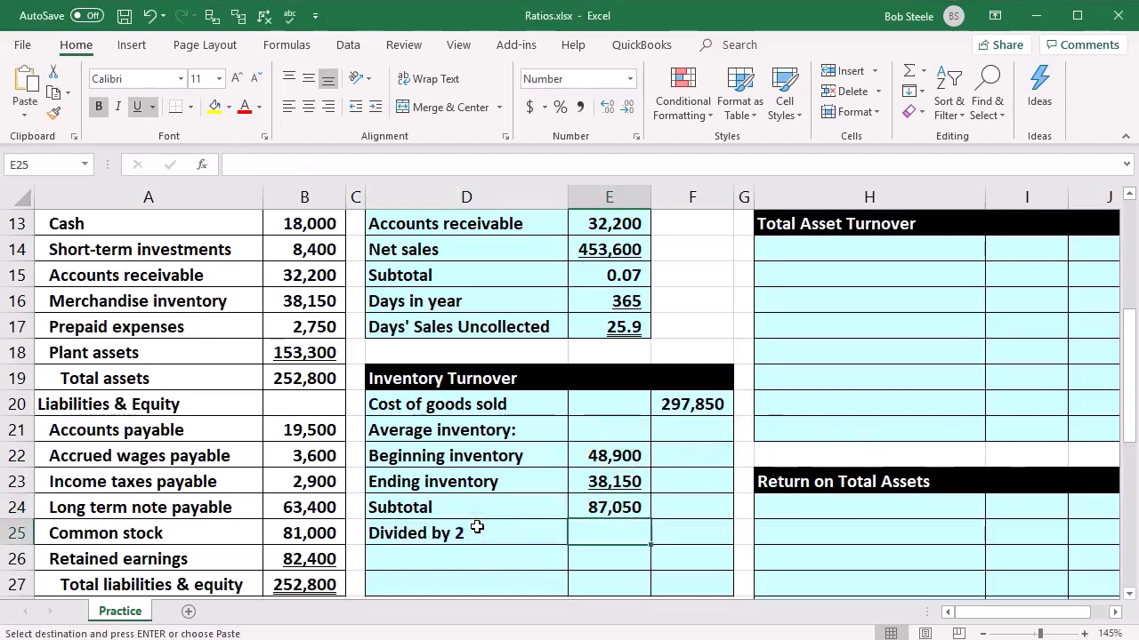
type("2")
key("Return")
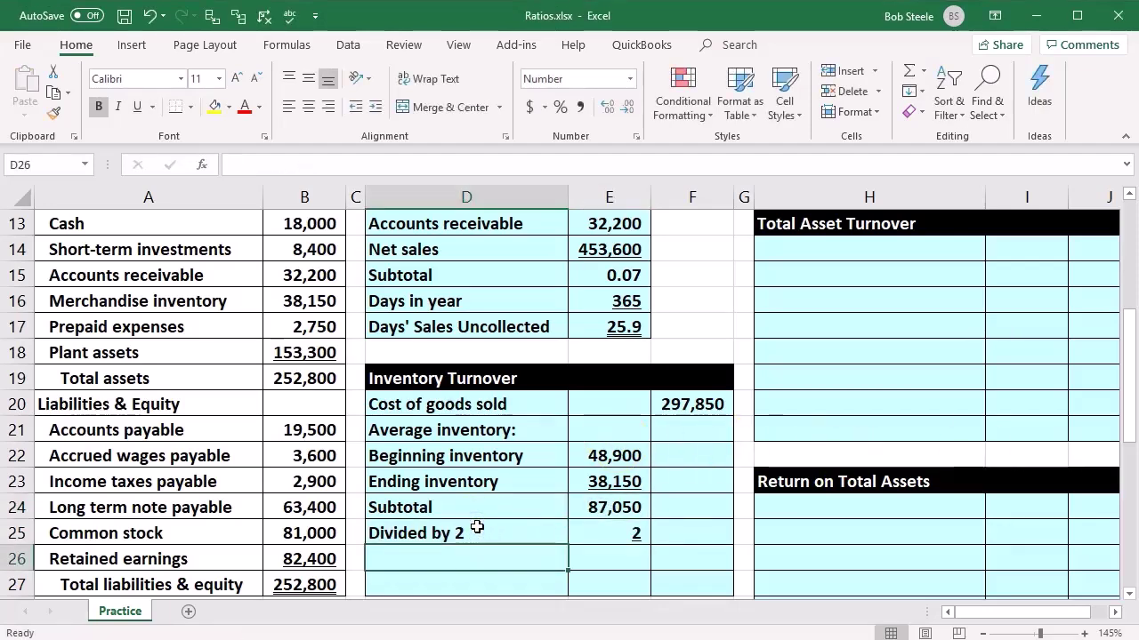
- Calculate the average inventory in F26 by dividing the subtotal by the divisor with =E24/E25
key("Right")
key("Right")
type("=")
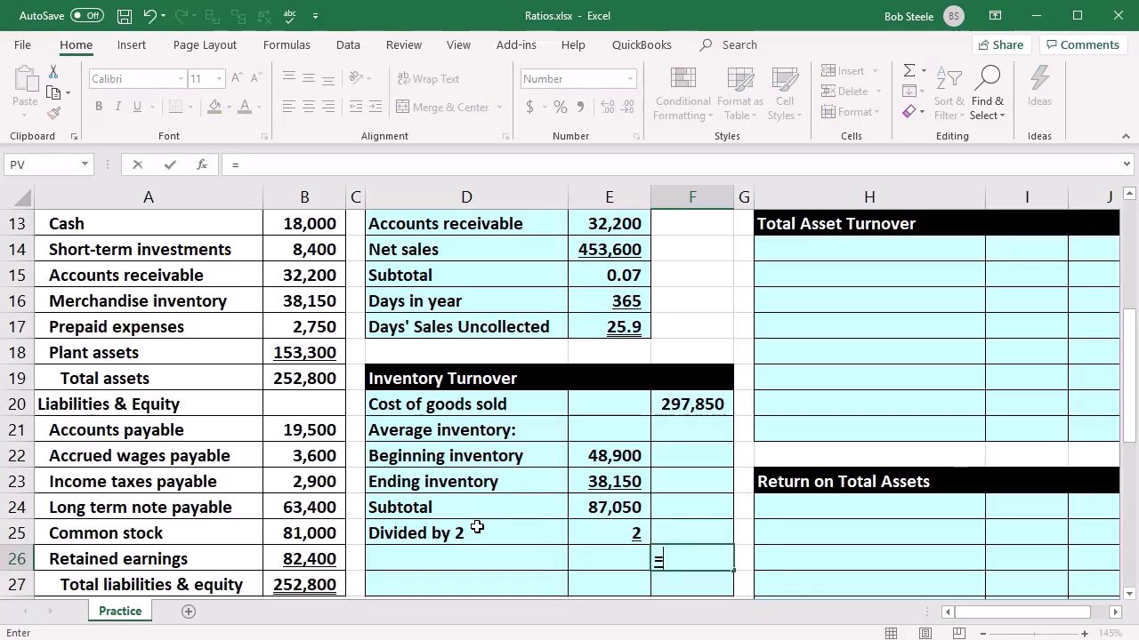
left_click(600, 516)
type("/")
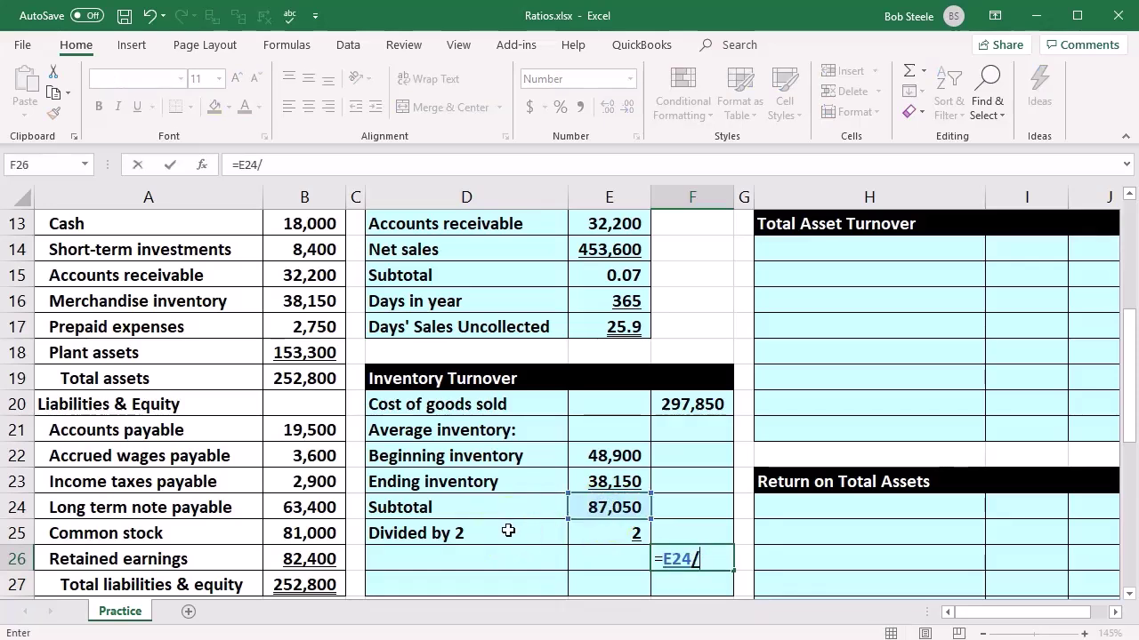
left_click(578, 529)
key("Return")
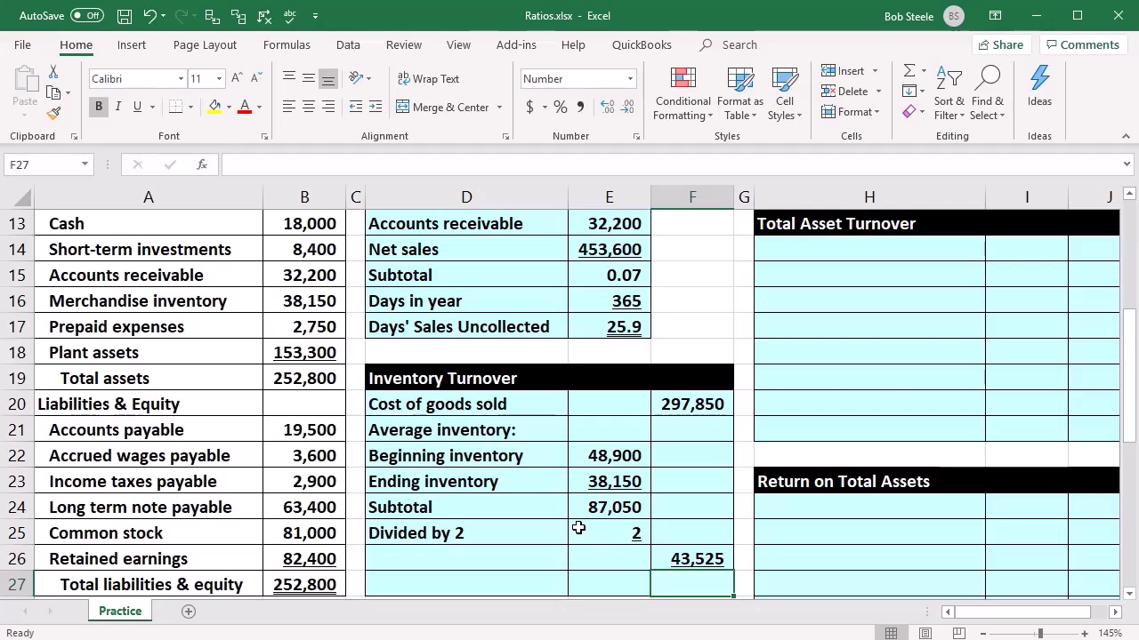
left_click_drag(534, 457, 625, 536)
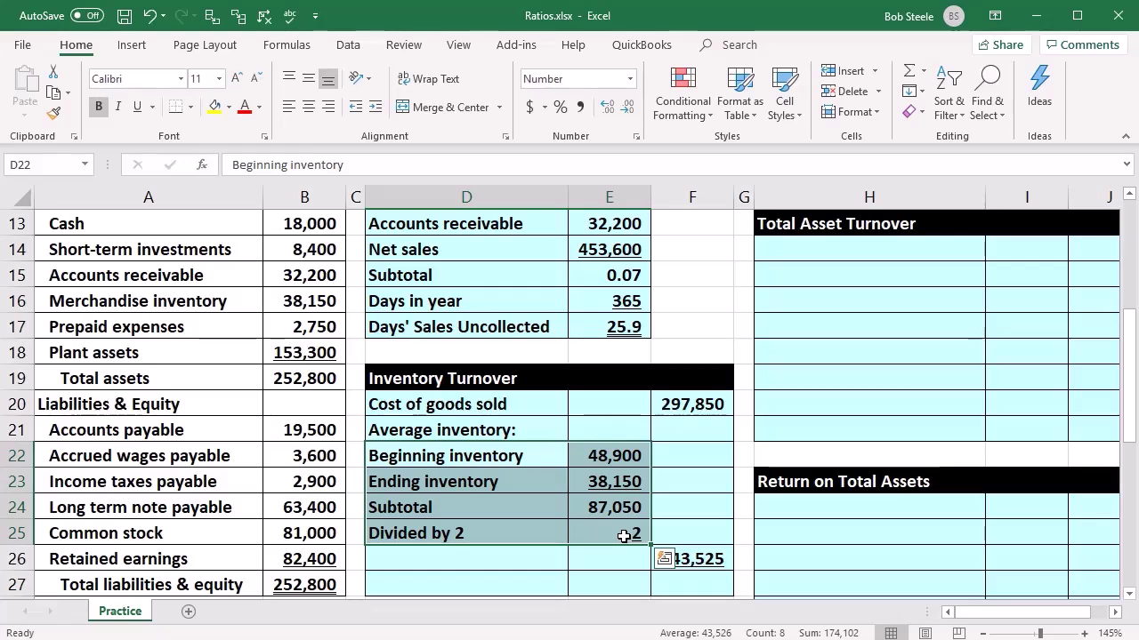
left_click_drag(525, 445, 629, 529)
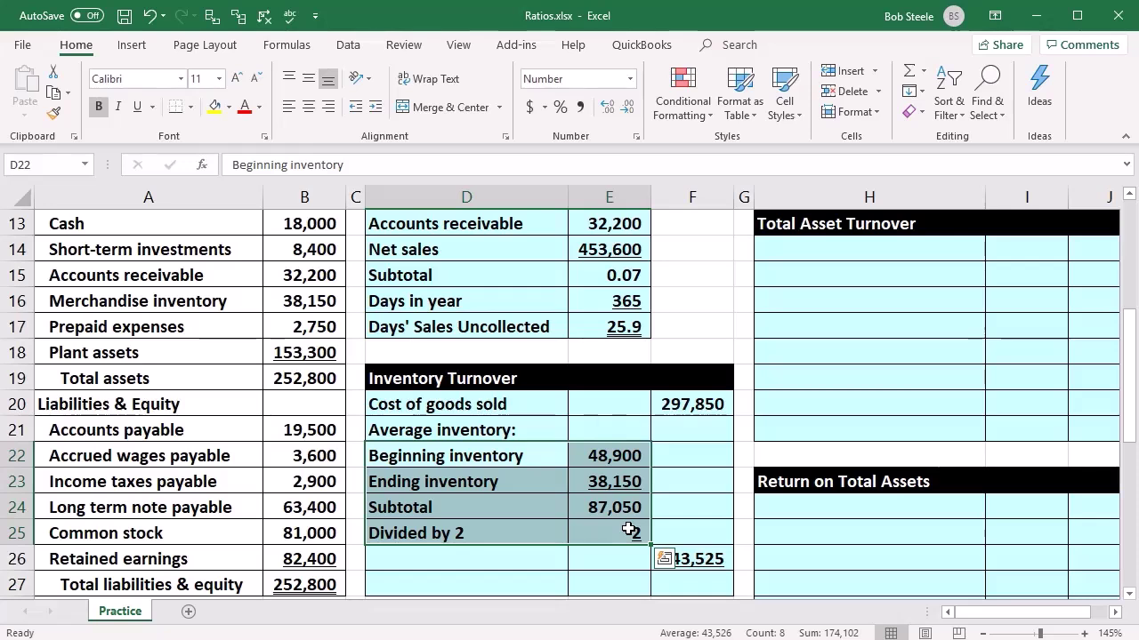
left_click(681, 472)
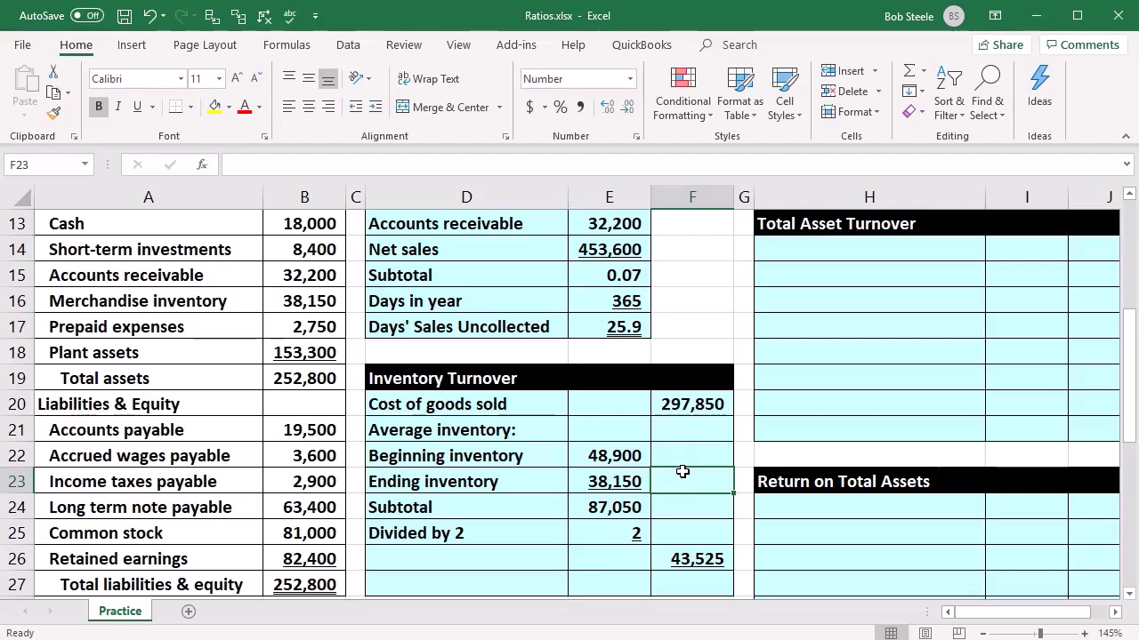
- Review the inventory turnover calculation, from cost of goods sold through the beginning and ending inventory, subtotal and divisor
key("Up")
key("Up")
key("Up")
key("Left")
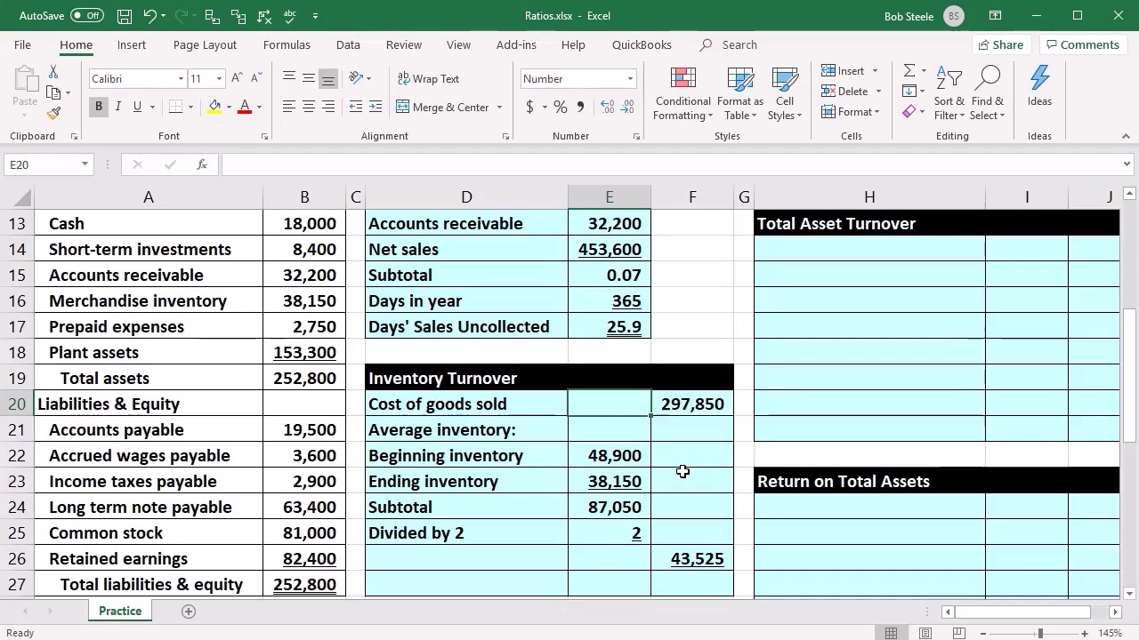
key("Down")
key("Down")
key("Down")
key("Down")
key("Down")
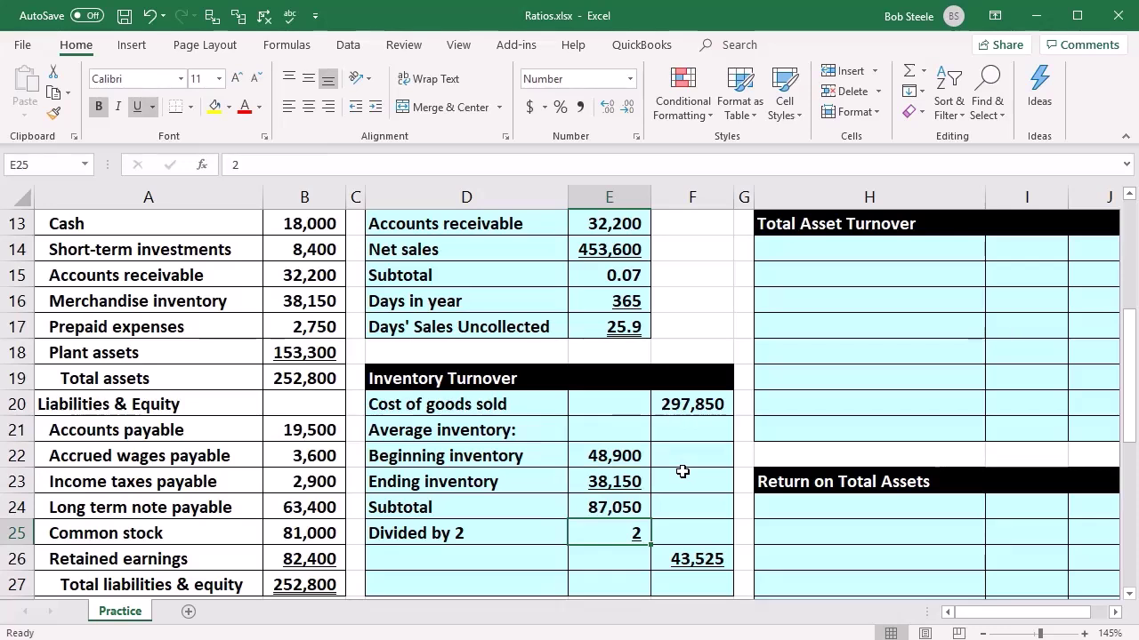
key("Left")
key("Up")
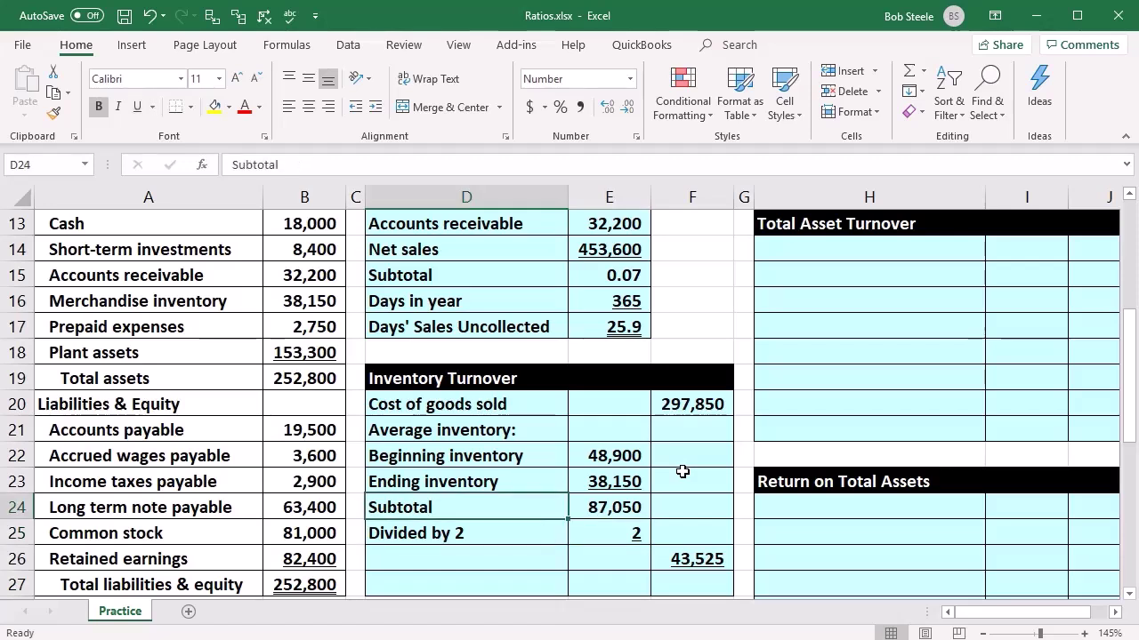
- Label D27 "Inventory turnover" and D26 "Average inventory" in the Inventory Turnover section
key("Down")
key("Down")
key("Down")
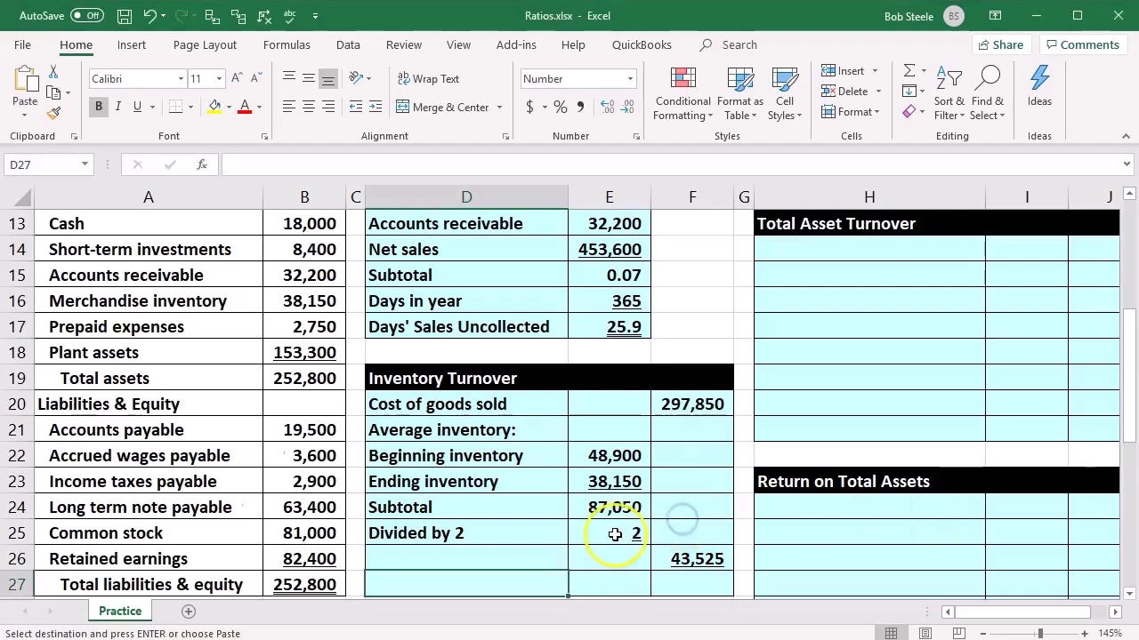
scroll(534, 516, "down", 1)
type("Inventory turnover")
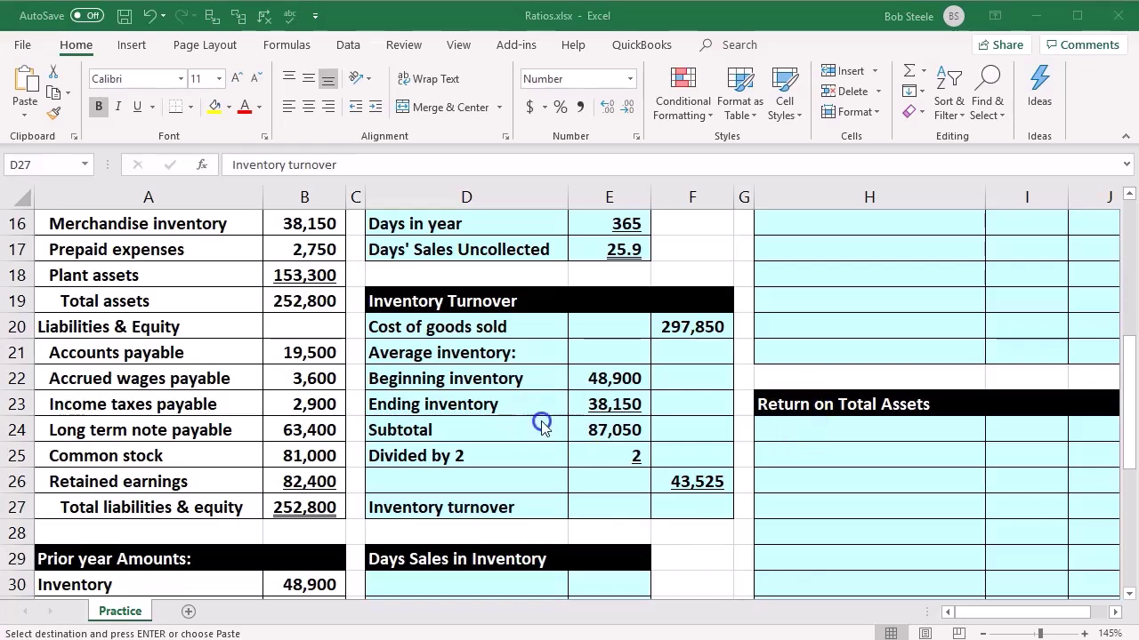
left_click(452, 472)
type("Average inventory")
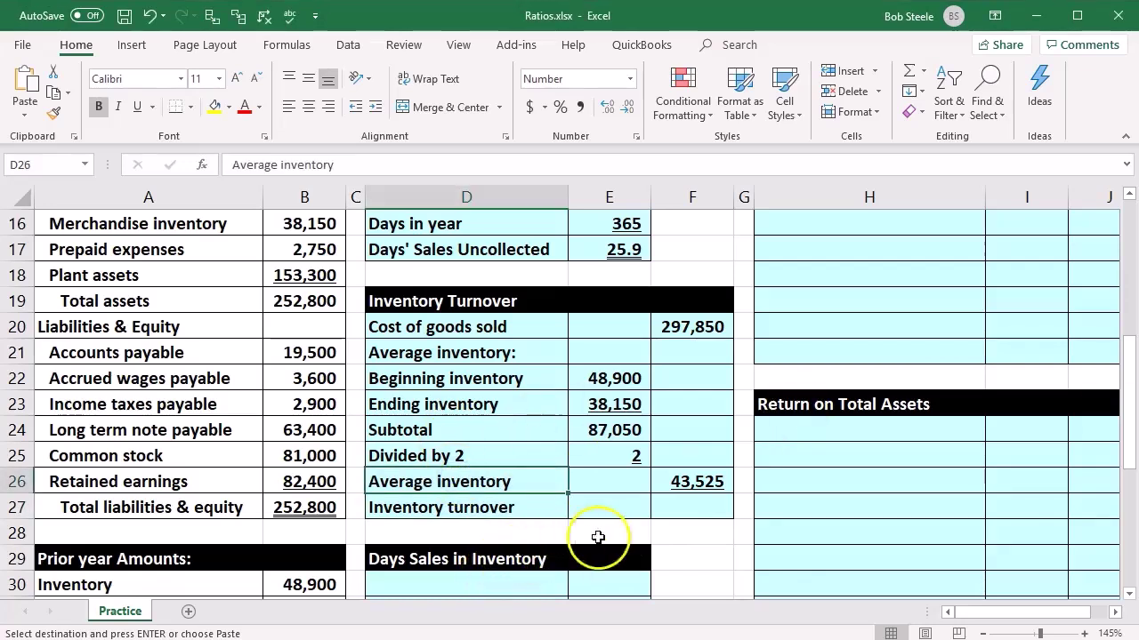
- Calculate the inventory turnover in F27 by dividing cost of goods sold by average inventory with =F20/F26
left_click(677, 508)
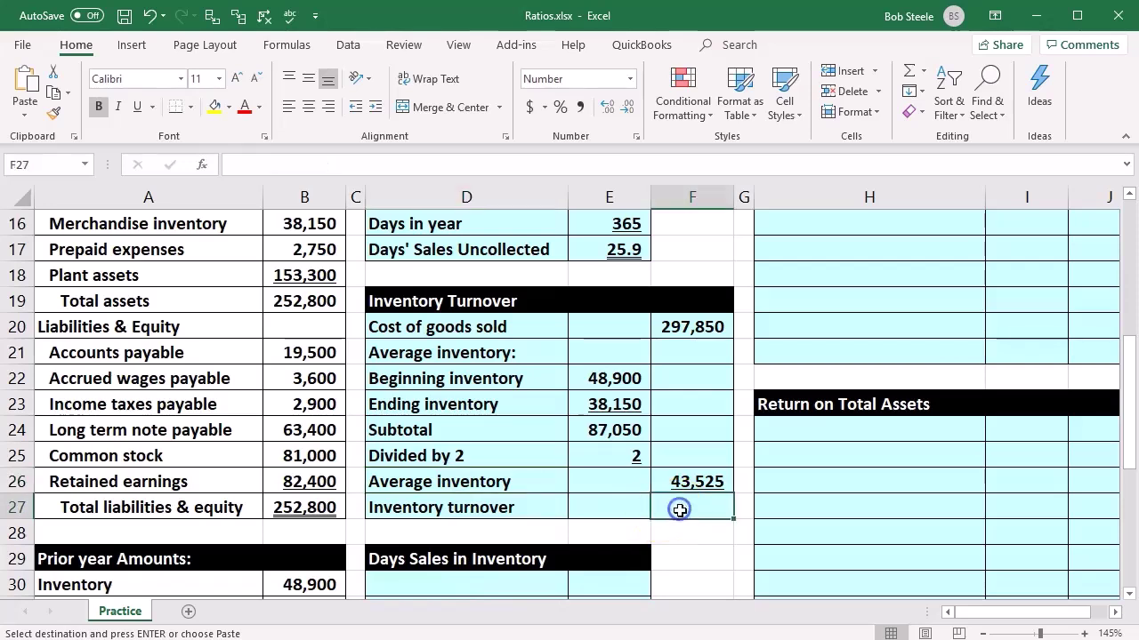
type("=")
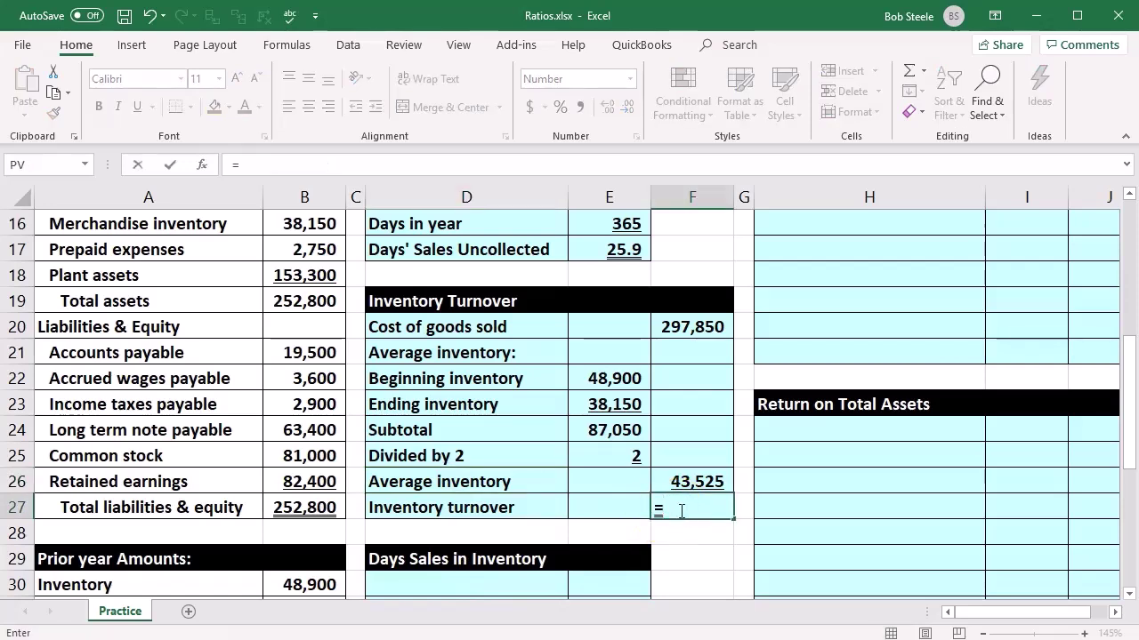
left_click(712, 329)
type("/")
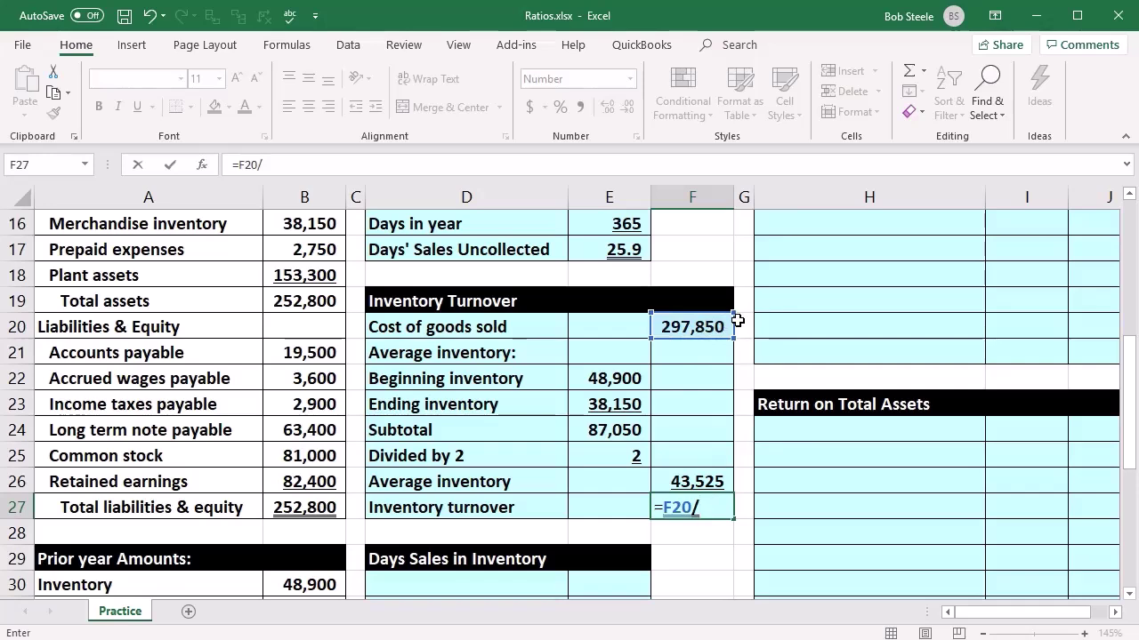
left_click(714, 480)
key("Return")
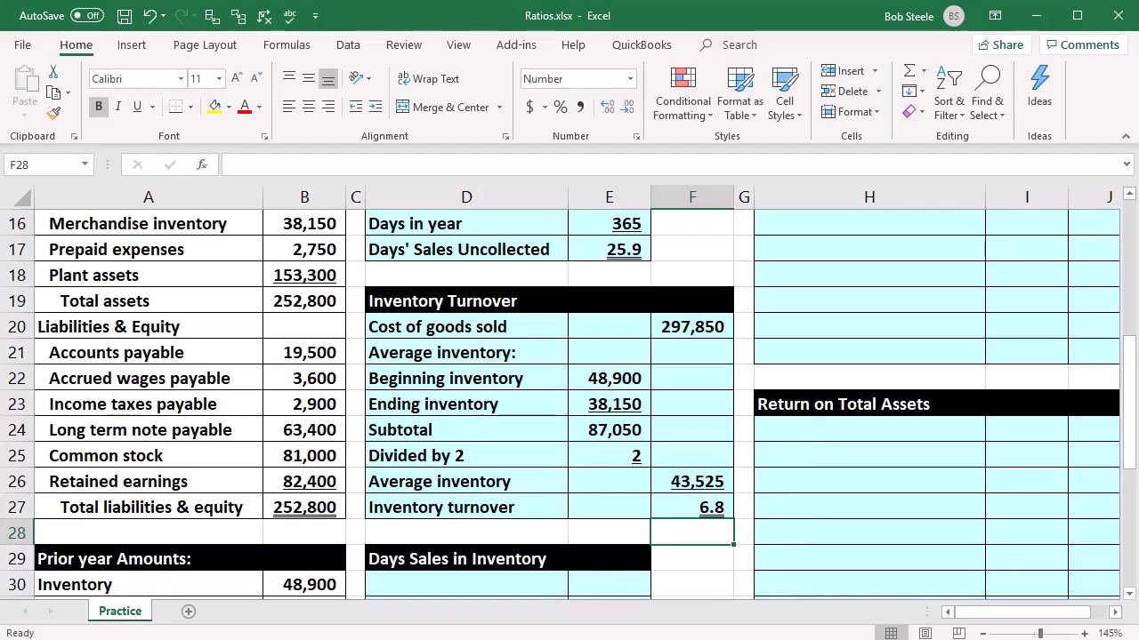
- Check the inventory turnover formula in F27 against its cost of goods sold and average inventory inputs in F20 and F26
key("Up")
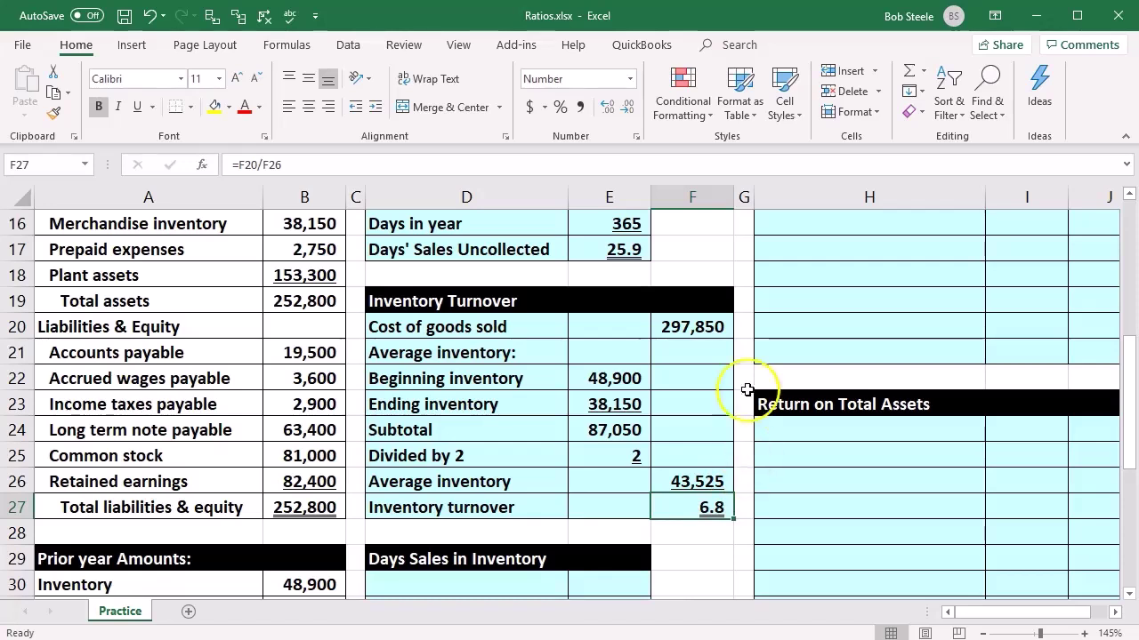
left_click(713, 326)
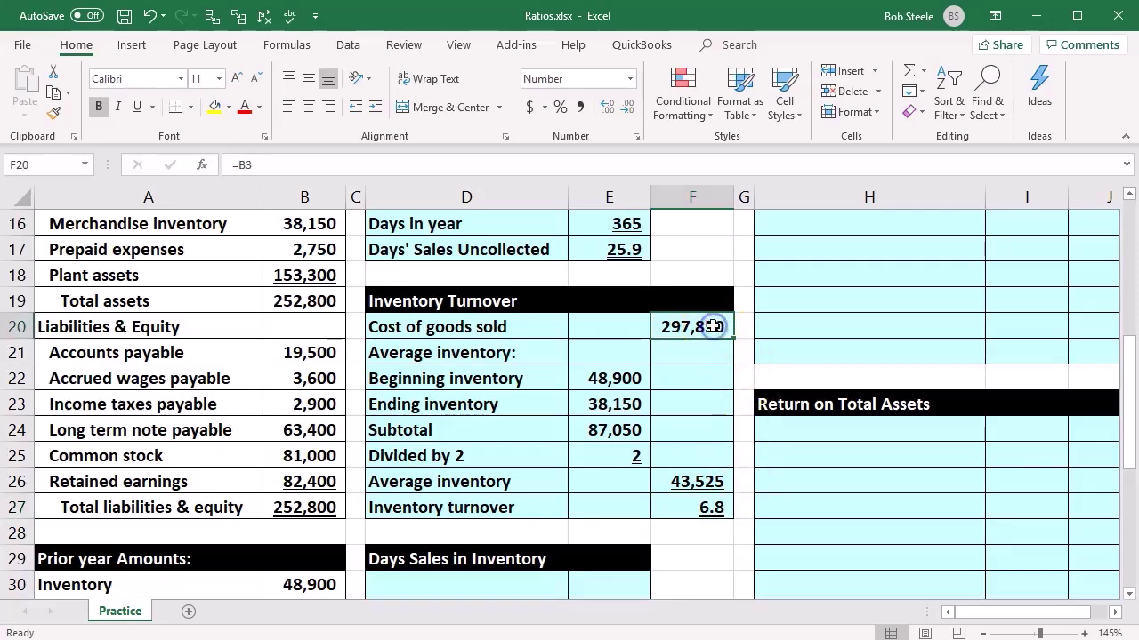
left_click(719, 481)
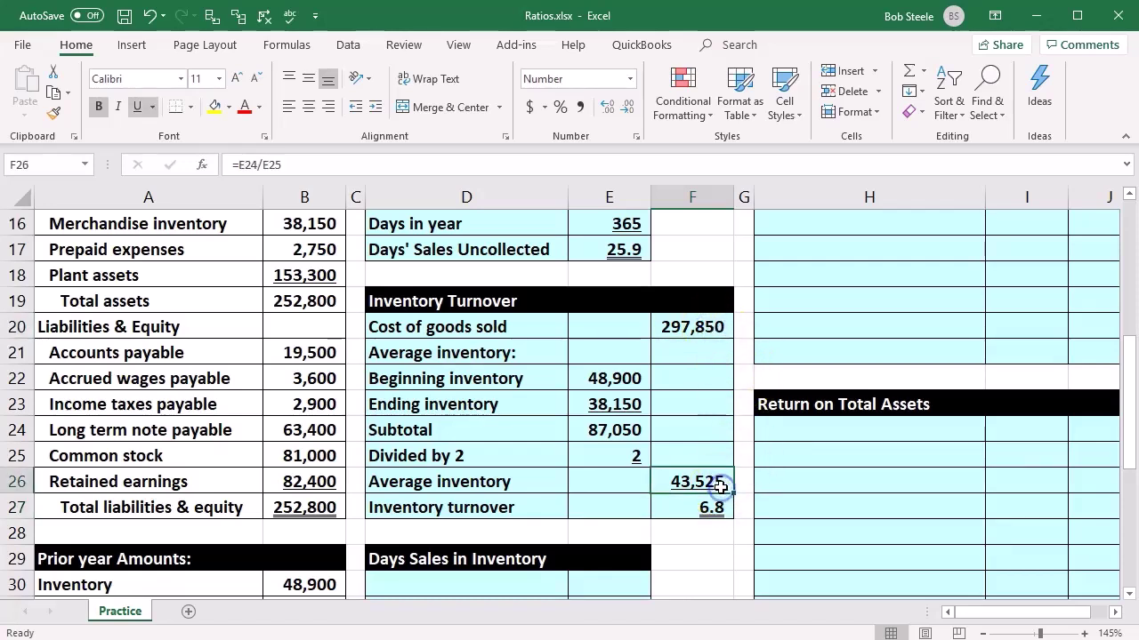
left_click(683, 327)
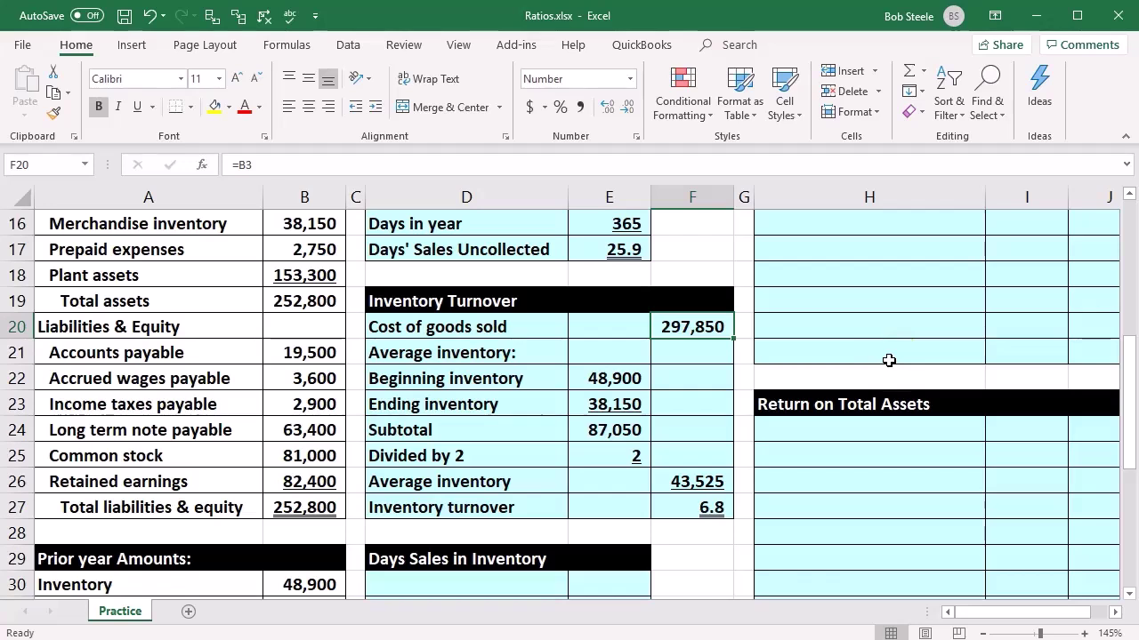
left_click(658, 480)
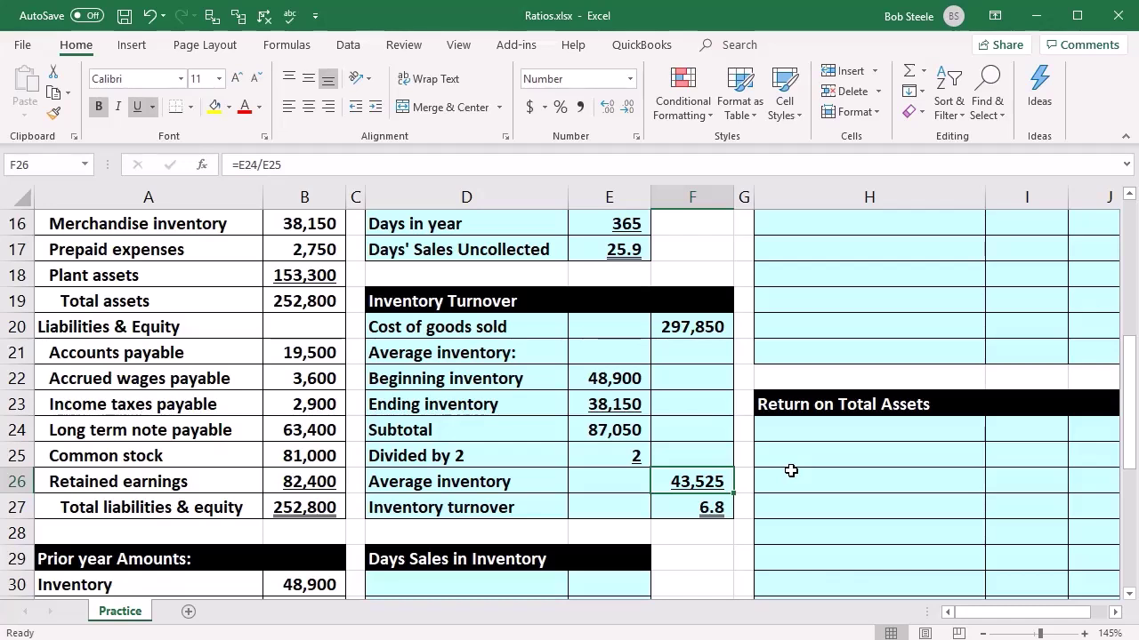
left_click(791, 470)
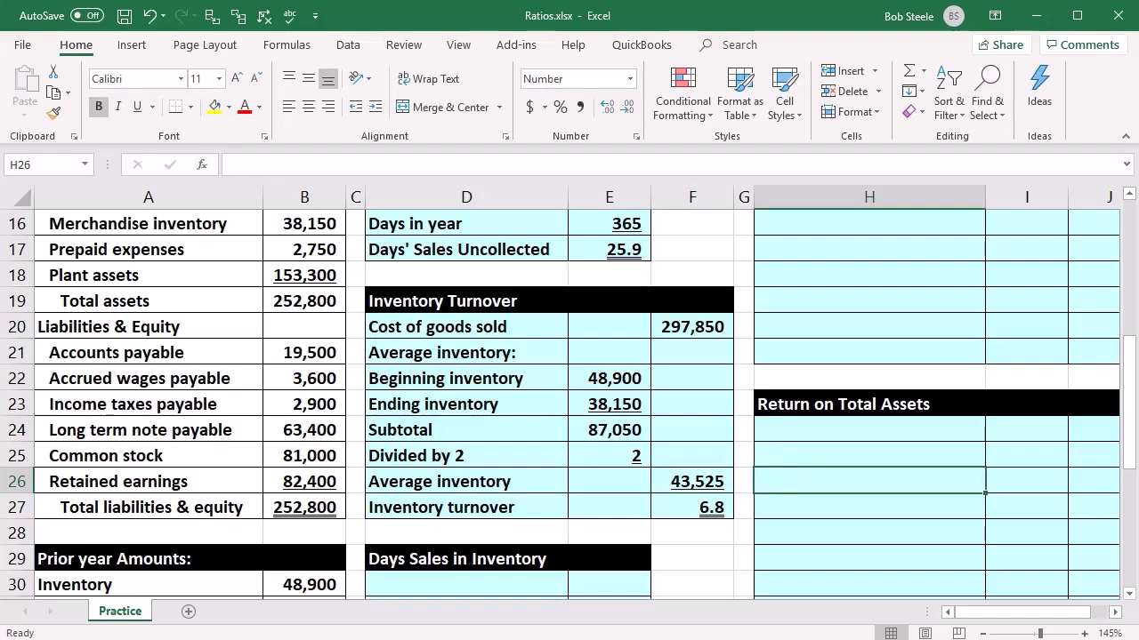
- Label D30 "Merchandise inventory" under Days Sales in Inventory and link E30 to the balance sheet inventory with =B16
scroll(634, 524, "down", 2)
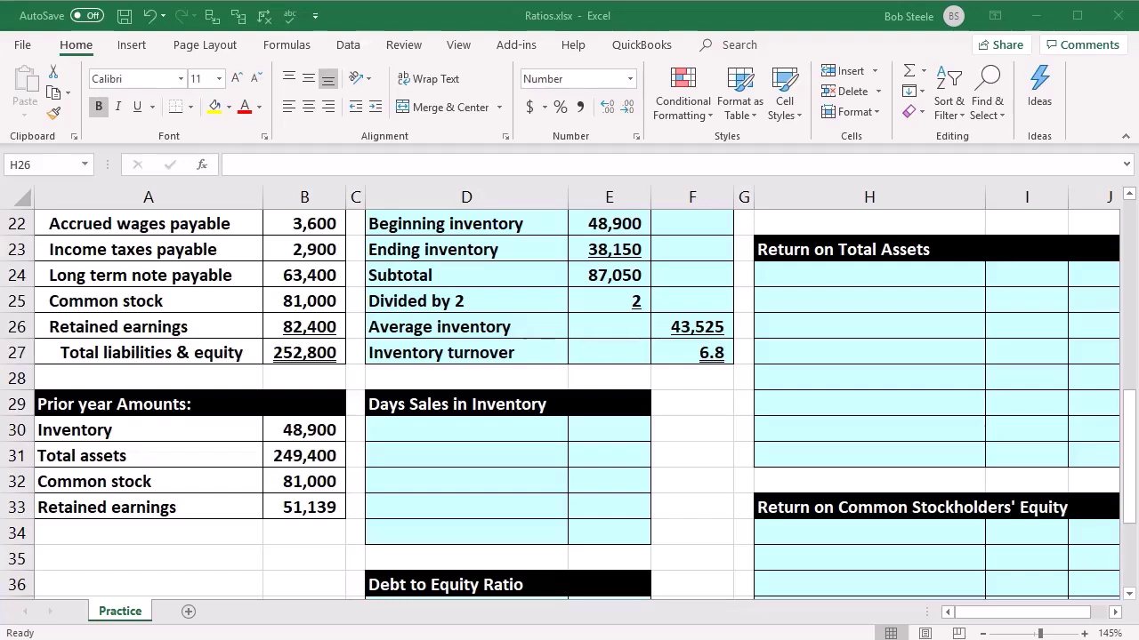
key("ctrl+c")
left_click(619, 484)
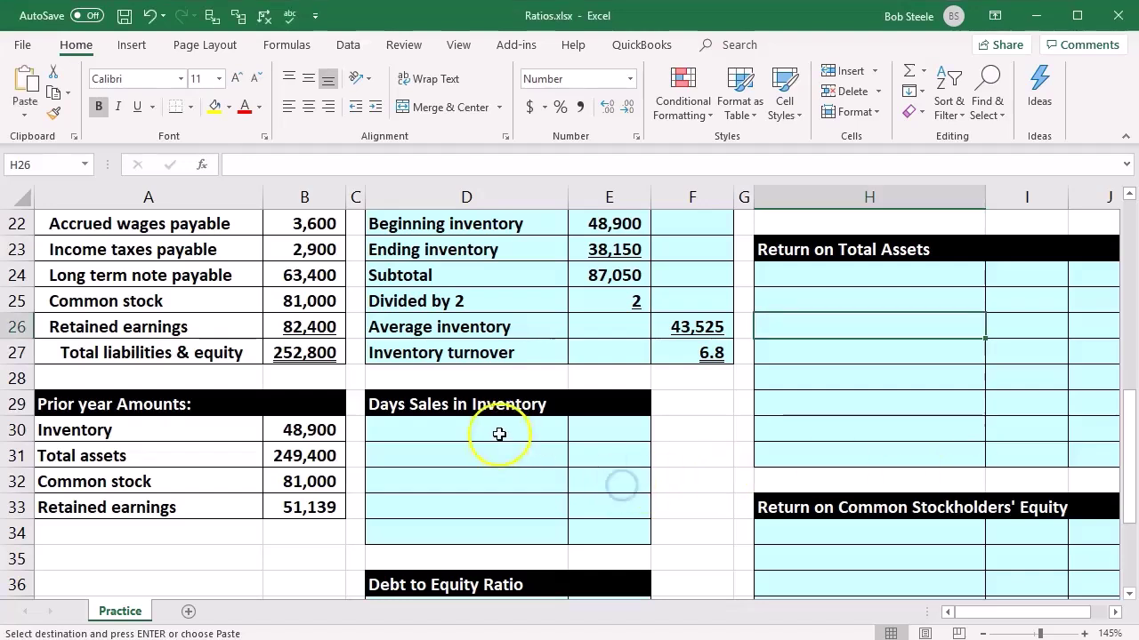
right_click(501, 437)
left_click(530, 106)
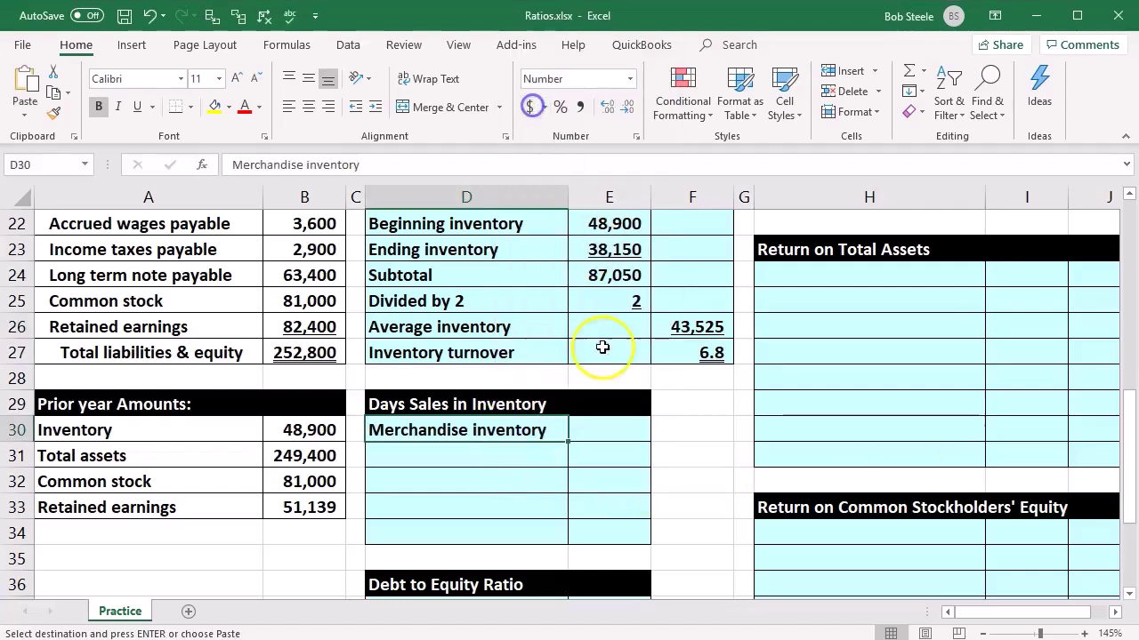
left_click(607, 433)
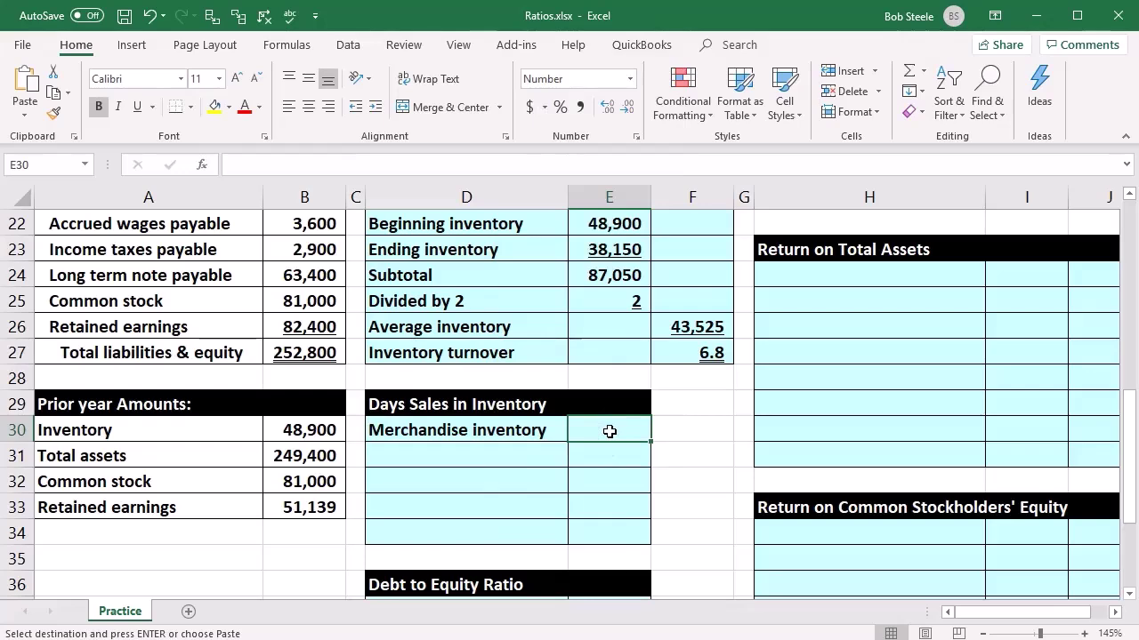
type("=")
scroll(283, 544, "up", 4)
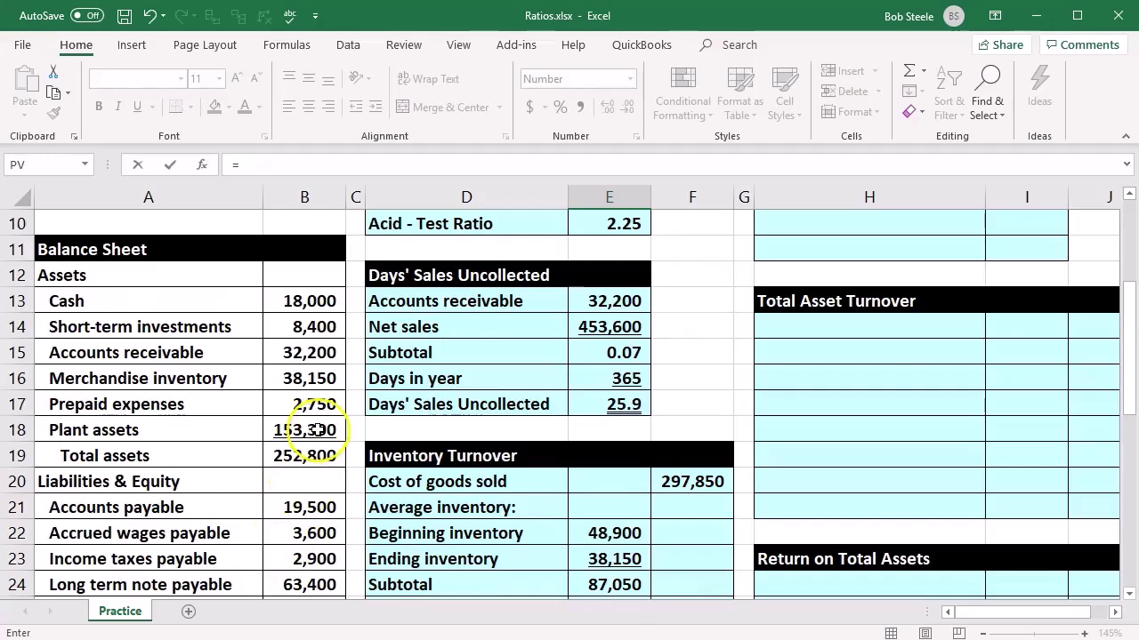
left_click(311, 378)
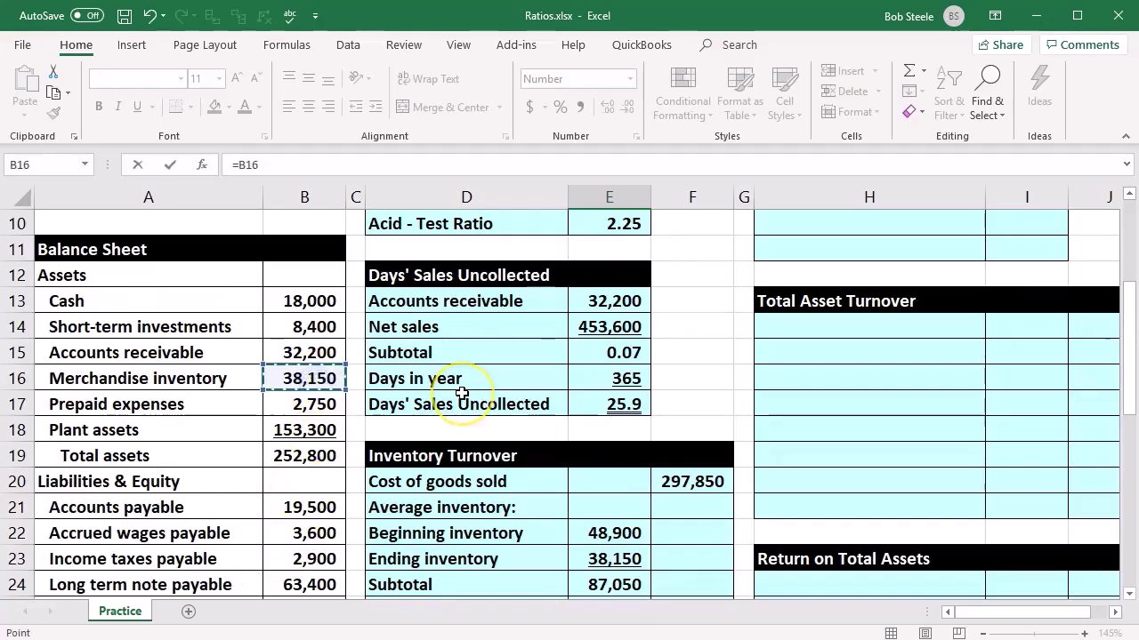
key("Return")
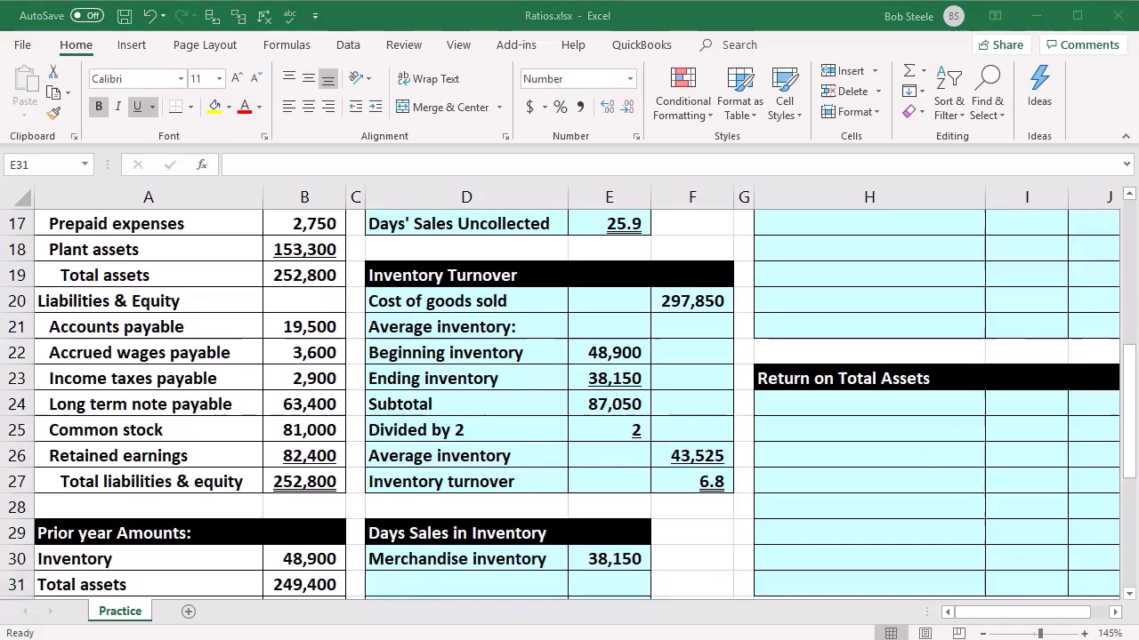
- Label D31 "Cost of goods sold" and link E31 to the income statement's cost of goods sold with =B3
key("ctrl+c")
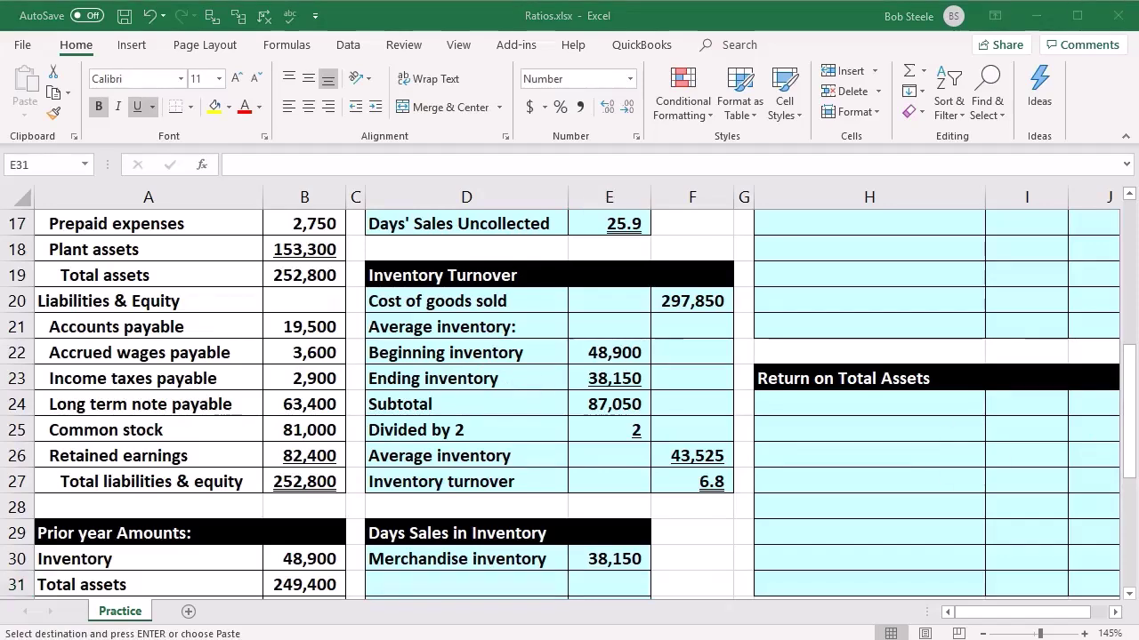
scroll(534, 525, "down", 1)
left_click(521, 511)
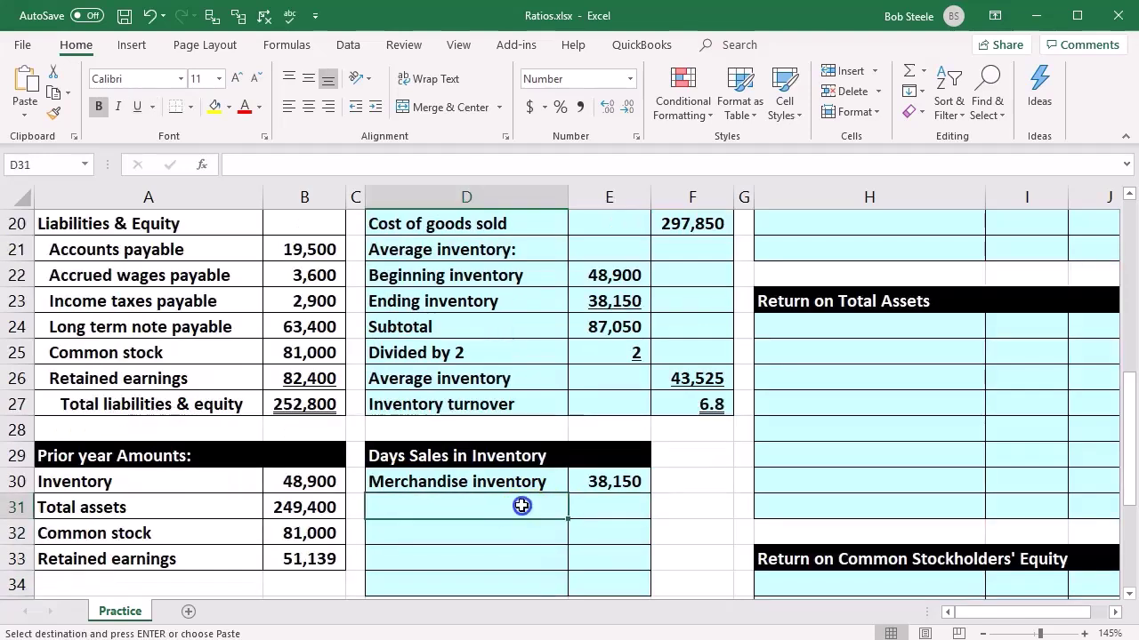
key("ctrl+v")
left_click(620, 511)
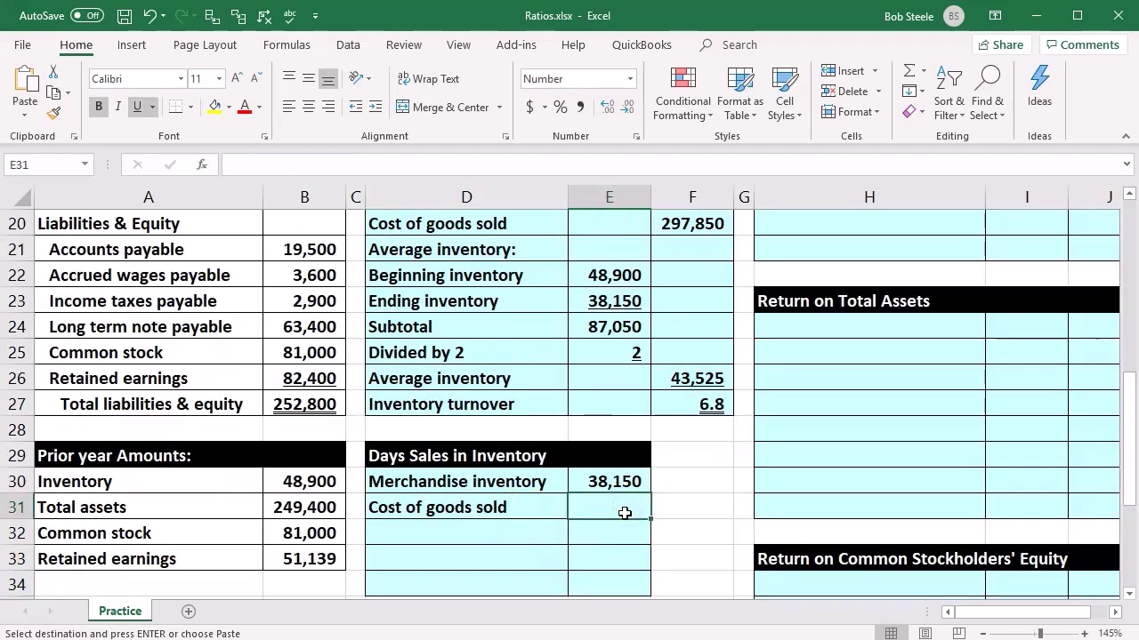
type("=")
left_click(305, 533)
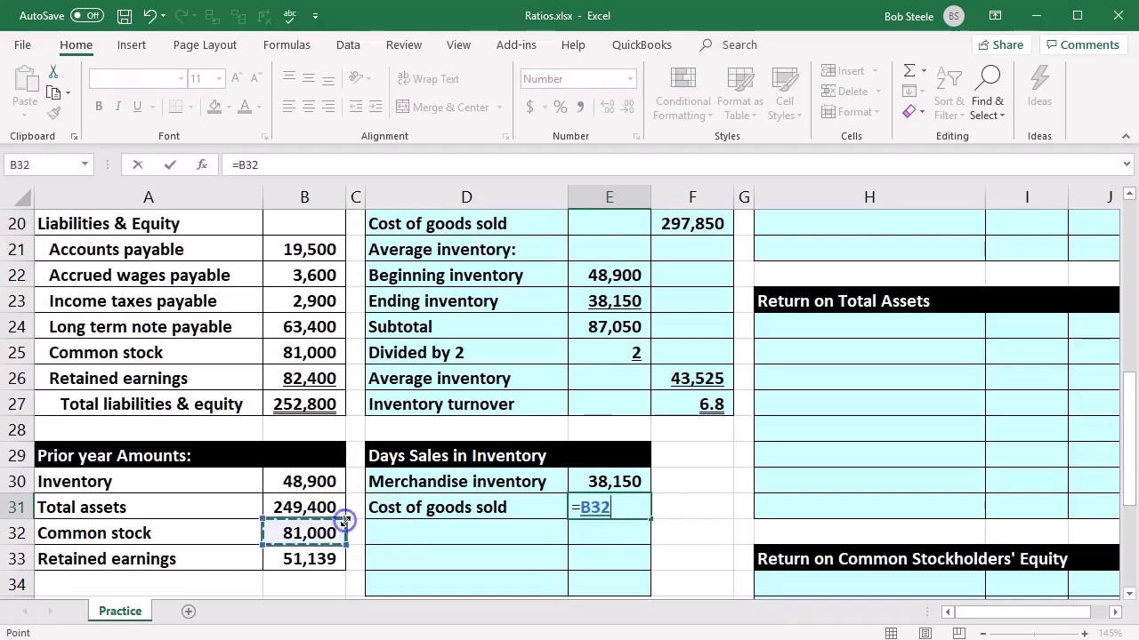
scroll(360, 520, "up", 3)
scroll(359, 521, "up", 3)
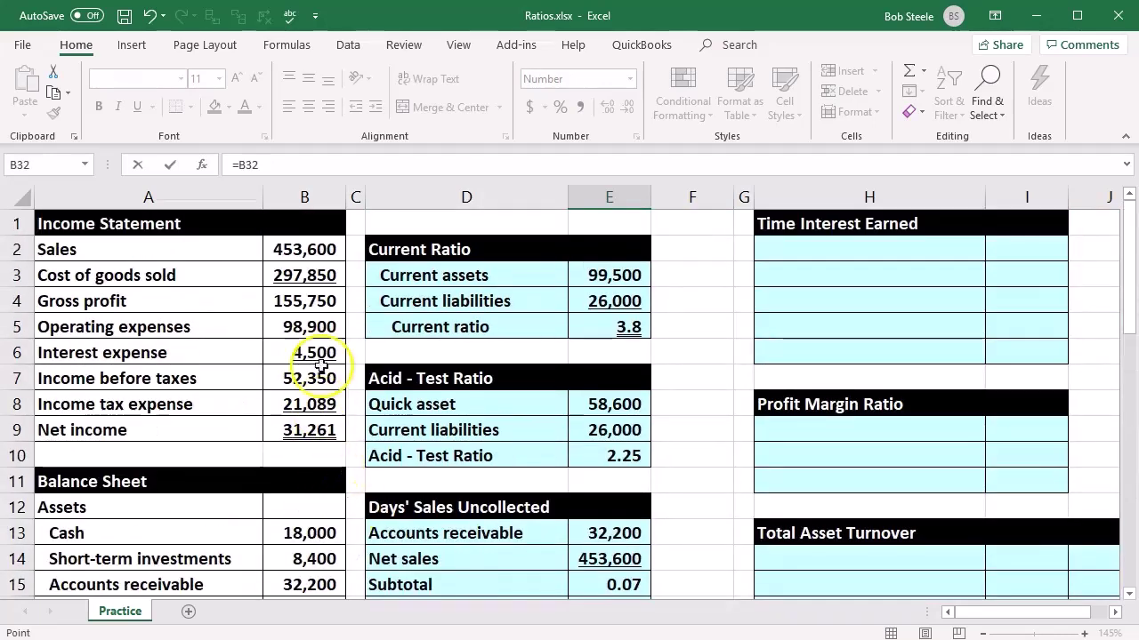
left_click(311, 279)
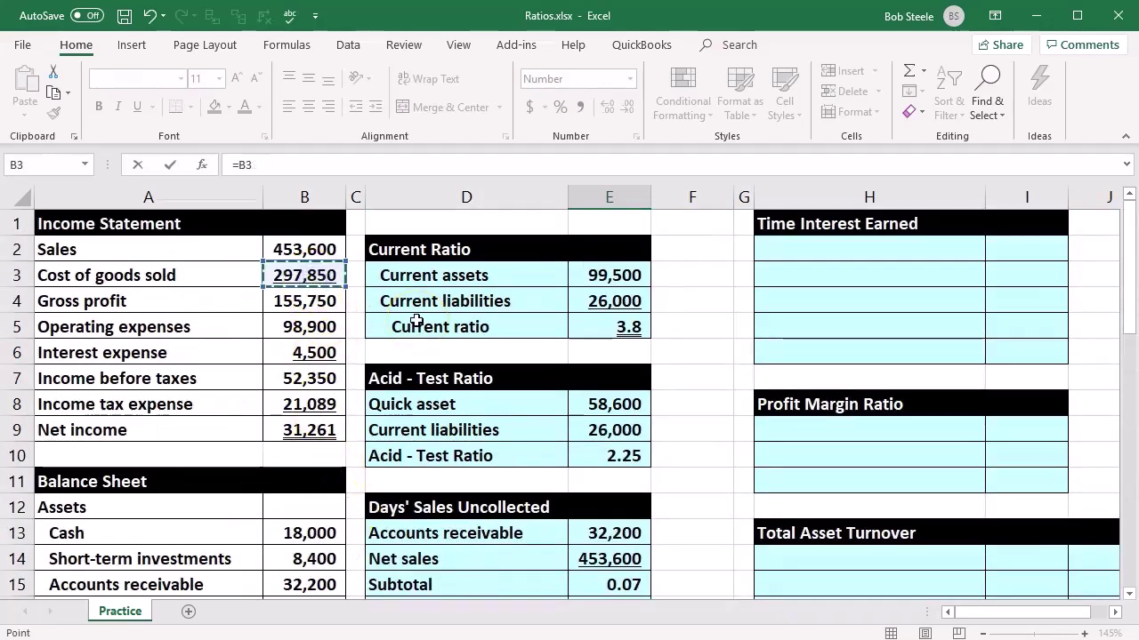
key("Return")
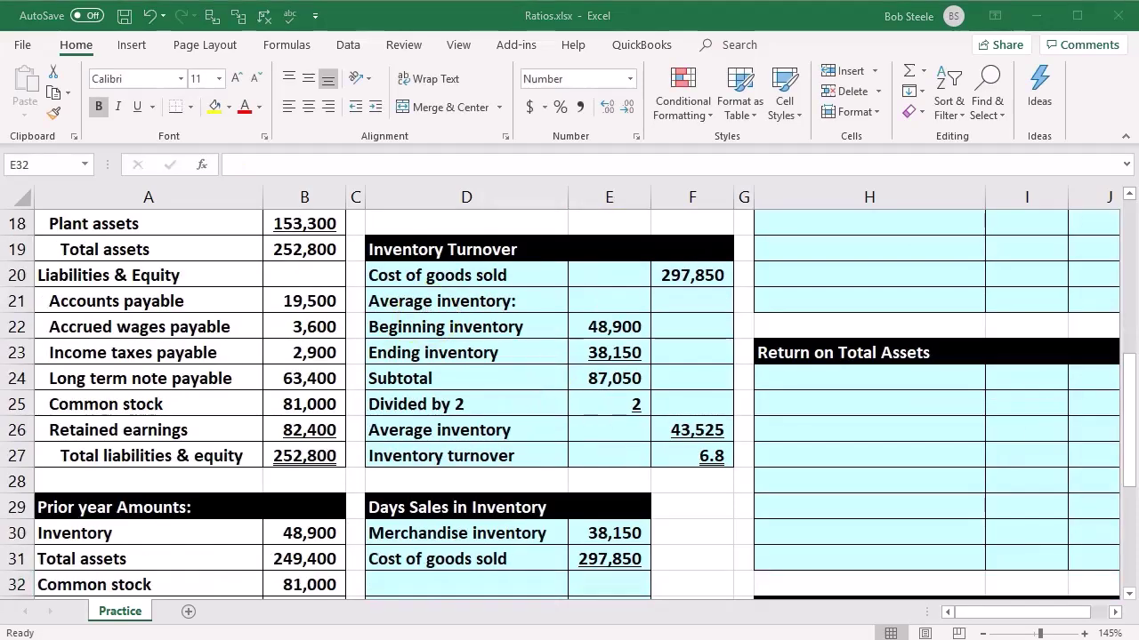
- Label D32 "Subtotal" and divide merchandise inventory by cost of goods sold in E32 with =E30/E31
key("ctrl+c")
left_click(602, 534)
scroll(561, 530, "down", 1)
left_click(514, 512)
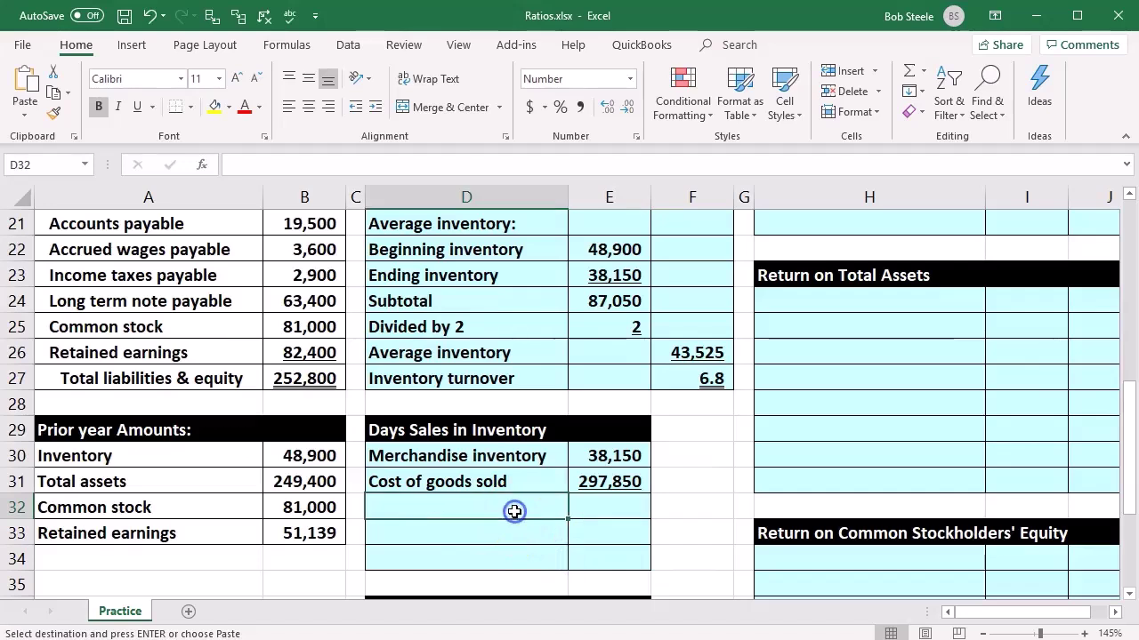
key("ctrl+v")
left_click(622, 508)
key("Escape")
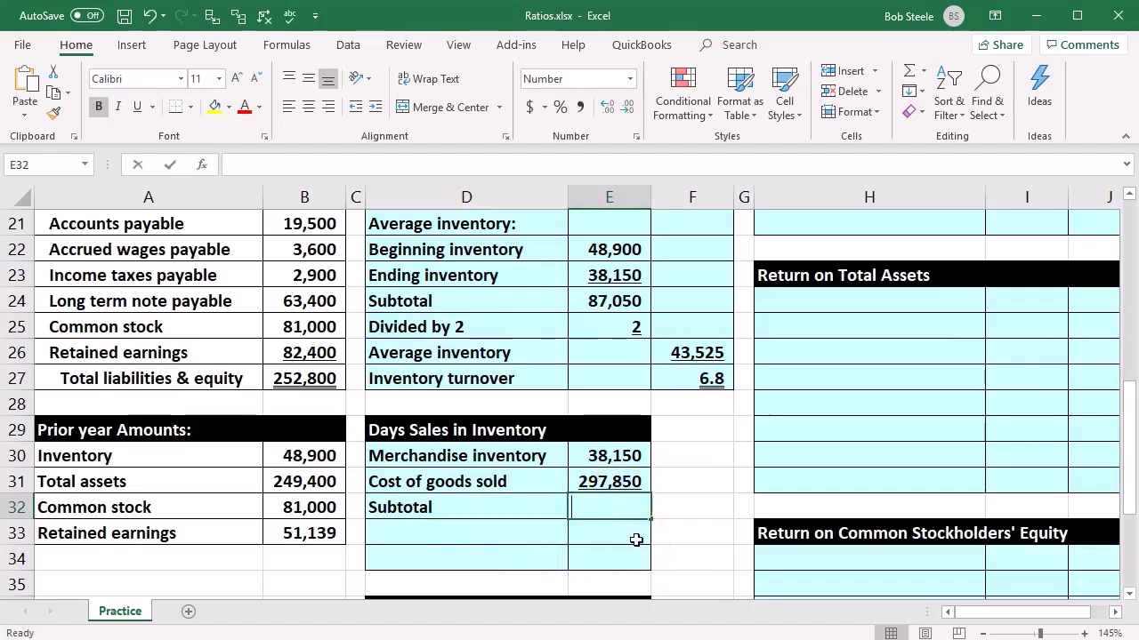
type("=")
left_click(614, 457)
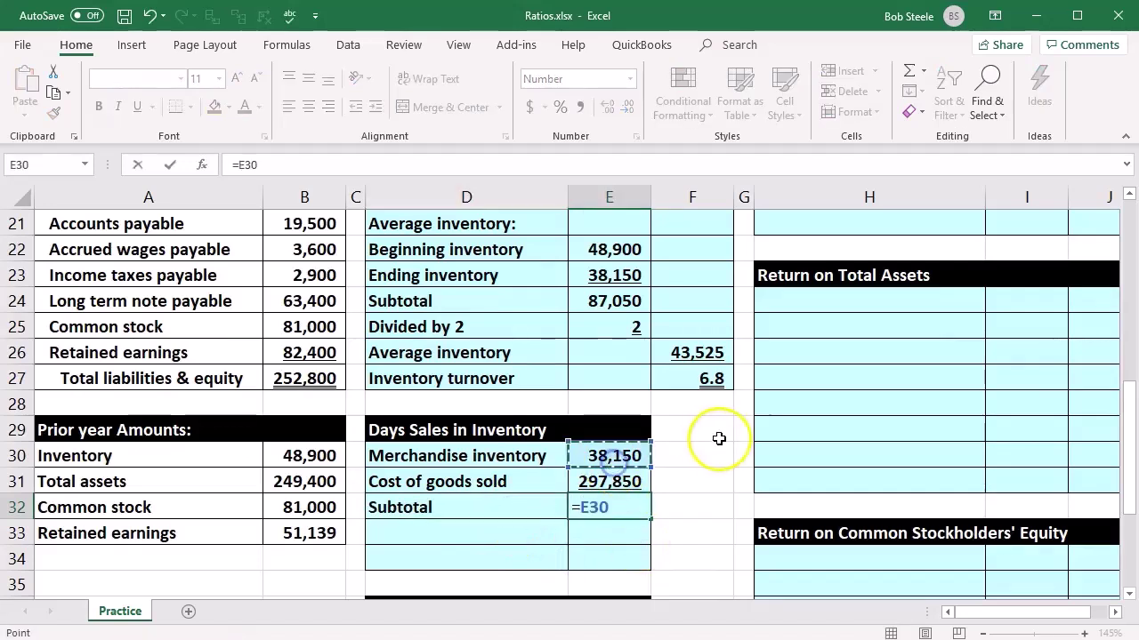
type("/")
left_click(627, 482)
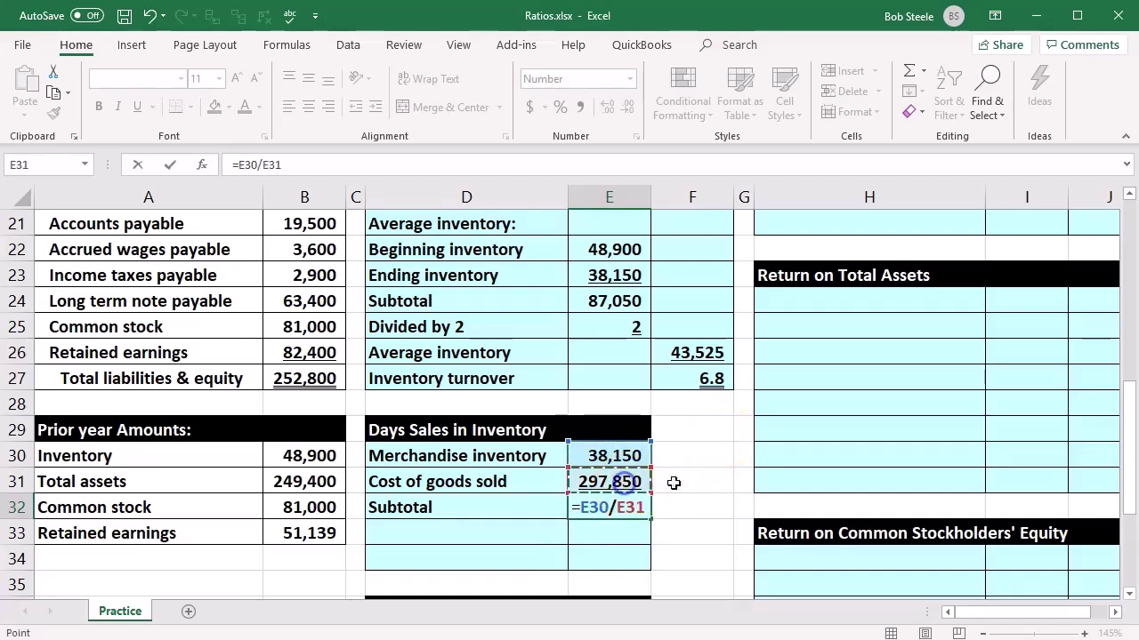
- Label D33 "Days in a year" under Days Sales in Inventory and enter 365 in E33
left_click(470, 534)
type("Da")
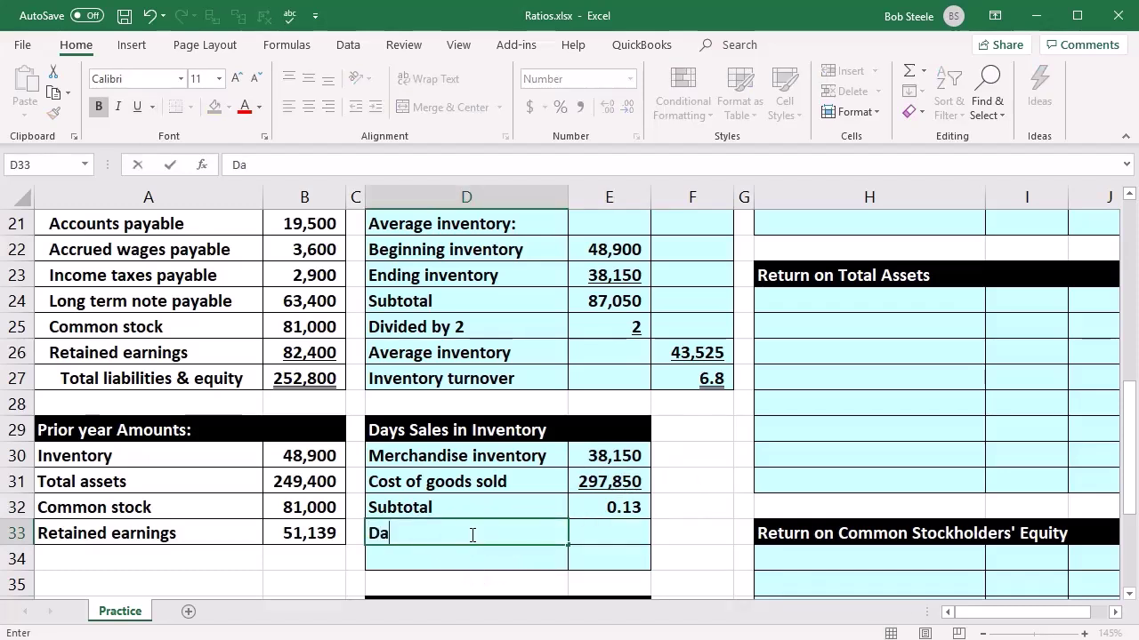
type("ys in a year")
key("Tab")
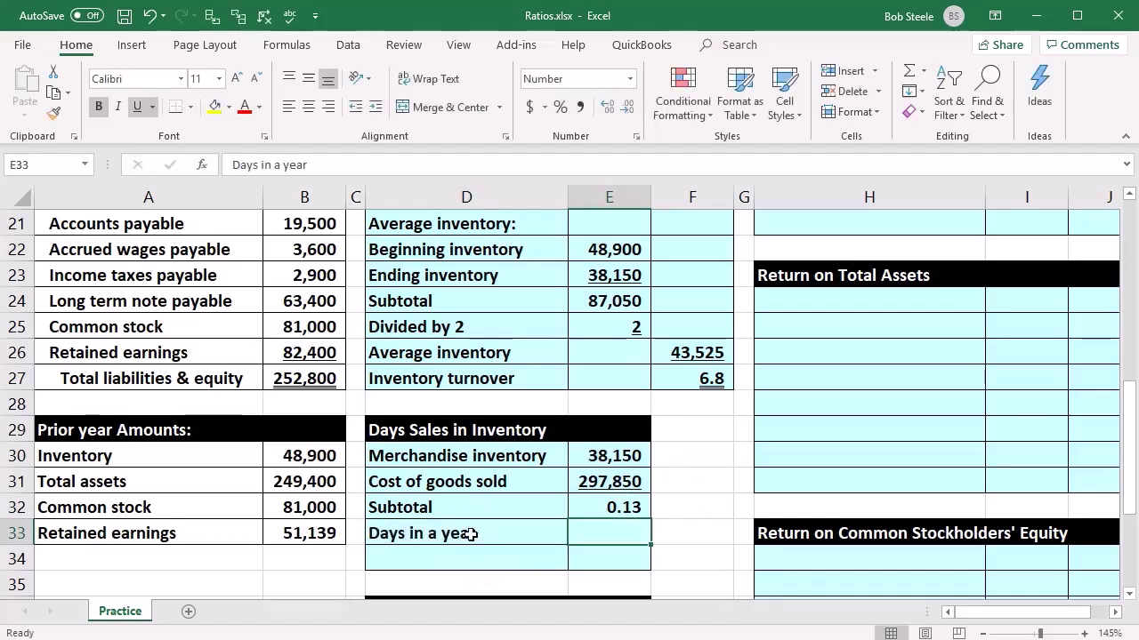
type("365")
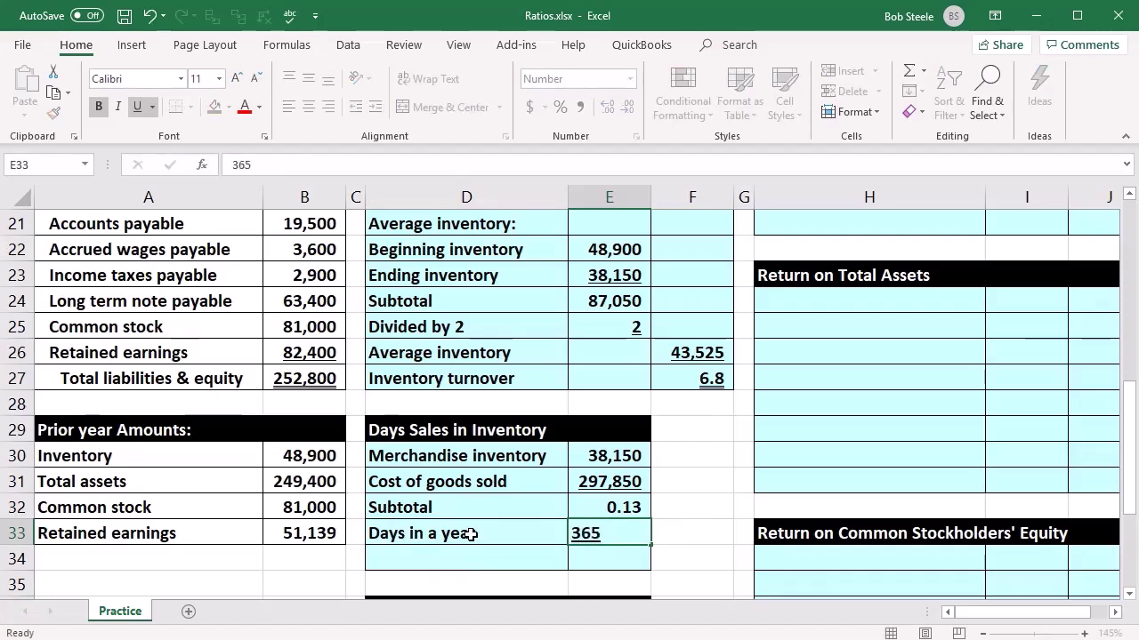
key("Return")
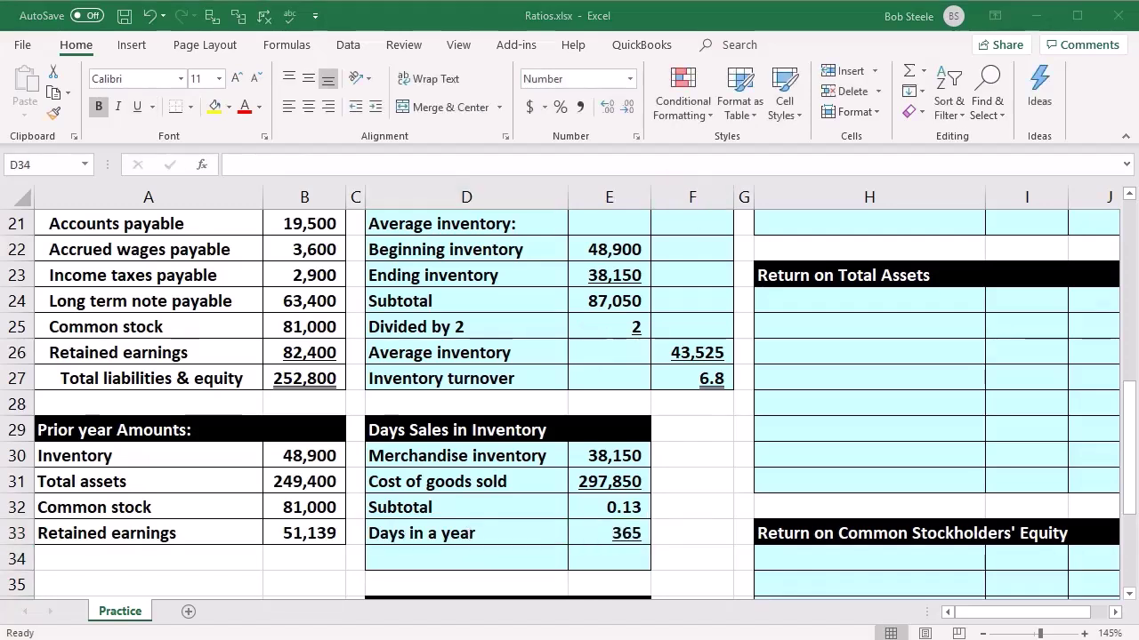
- Label D34 "Days Sales in Inventory" and multiply the subtotal by the days in a year in E34 with =E32*E33
left_click(536, 544)
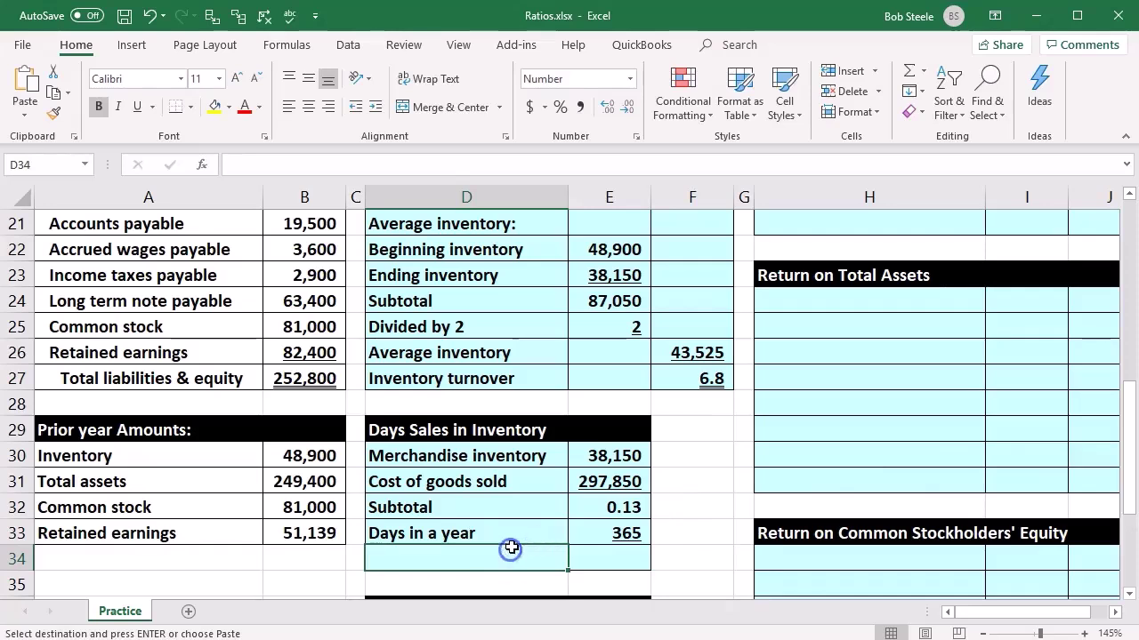
key("ctrl+v")
key("Right")
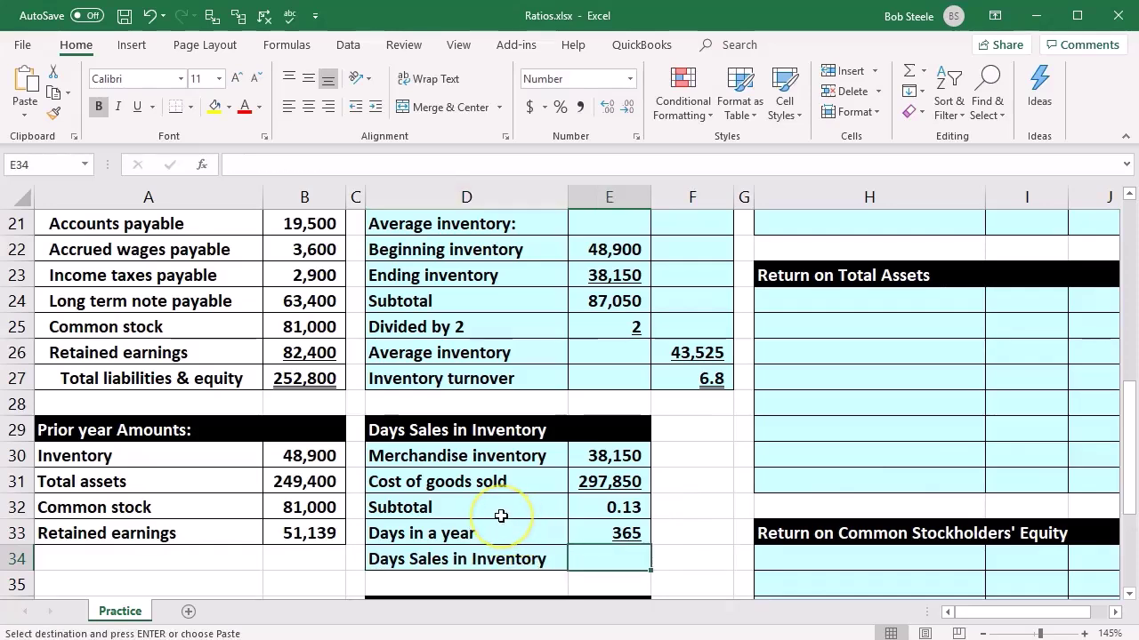
type("=")
left_click(606, 508)
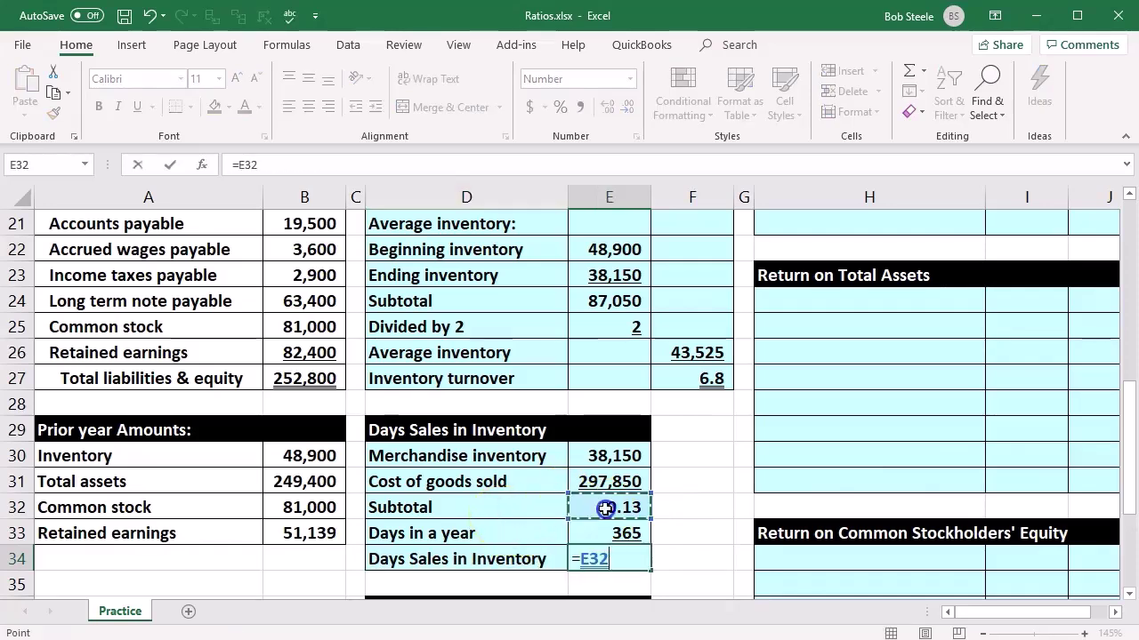
type("*")
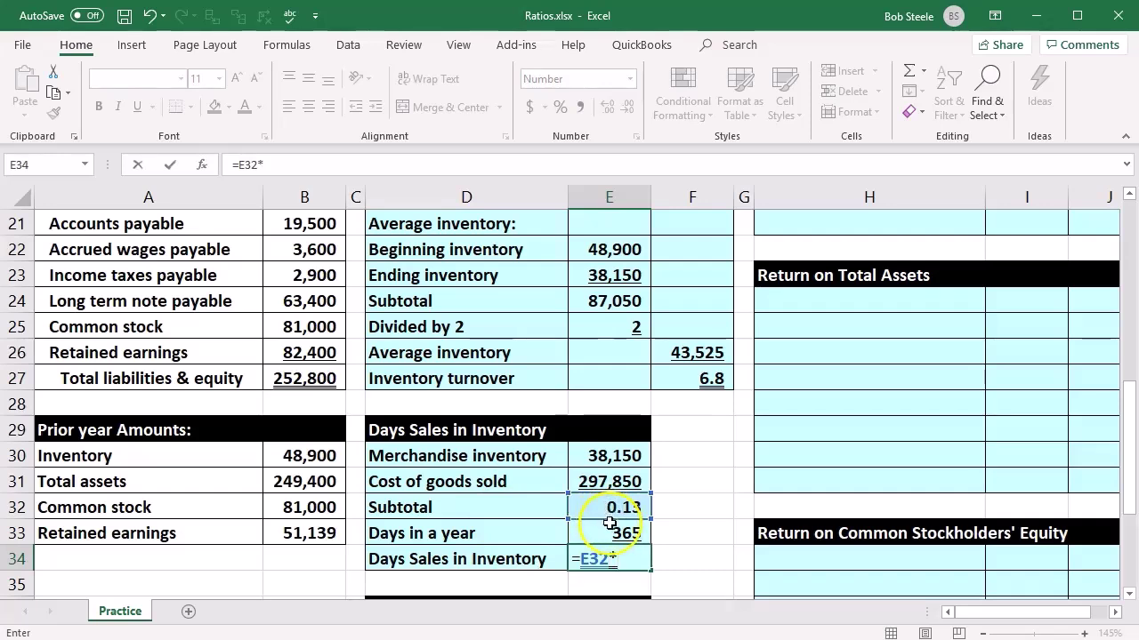
left_click(609, 533)
key("Return")
left_click(529, 580)
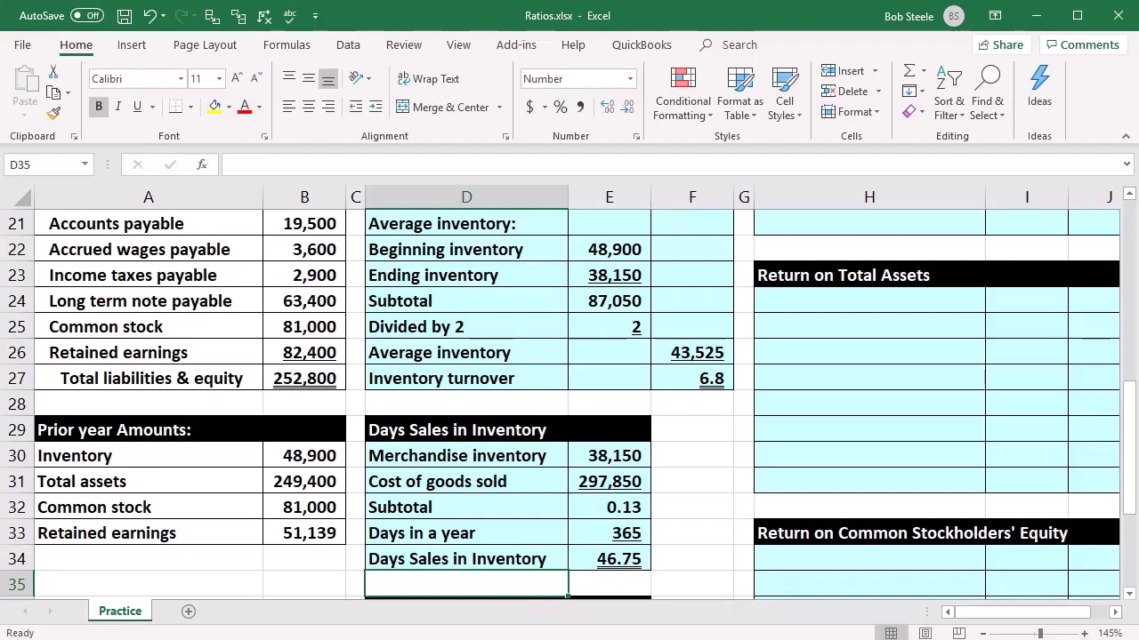
scroll(542, 401, "down", 2)
left_click(596, 381)
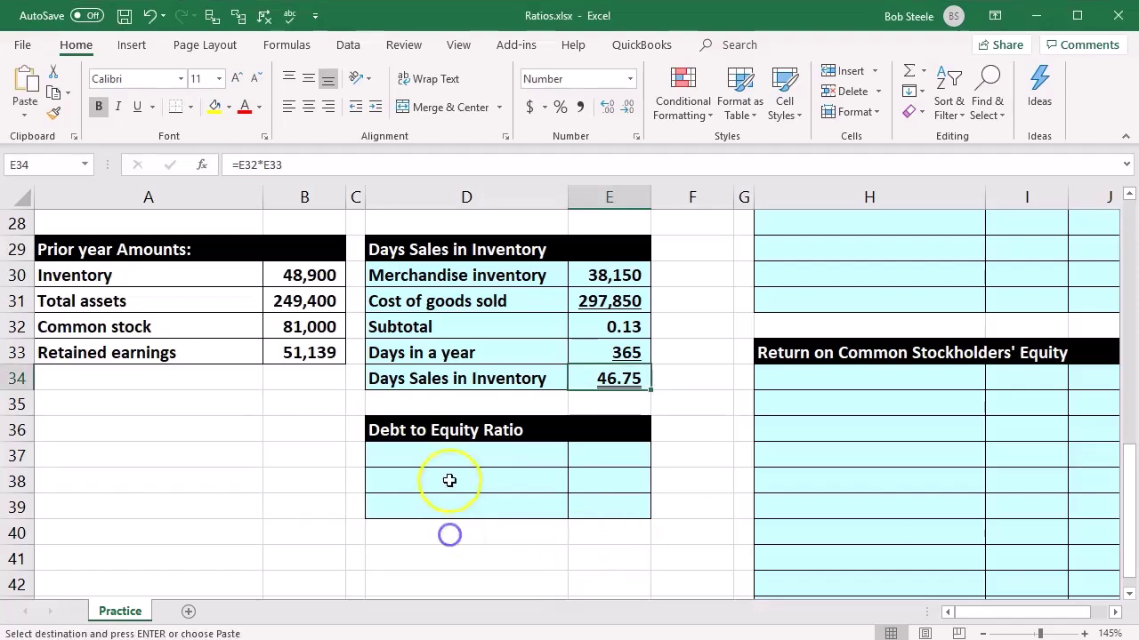
- Paste the labels "Total liabilities" into D37 and "Total equity" into D38 as values only under Debt to Equity Ratio
left_click(440, 454)
right_click(440, 454)
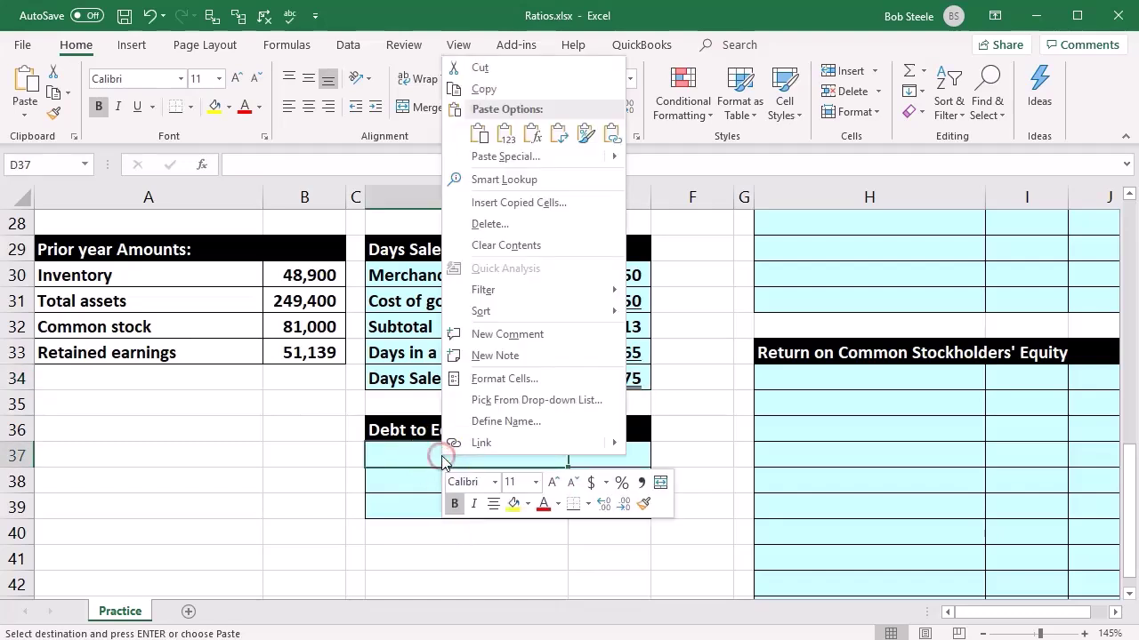
left_click(508, 142)
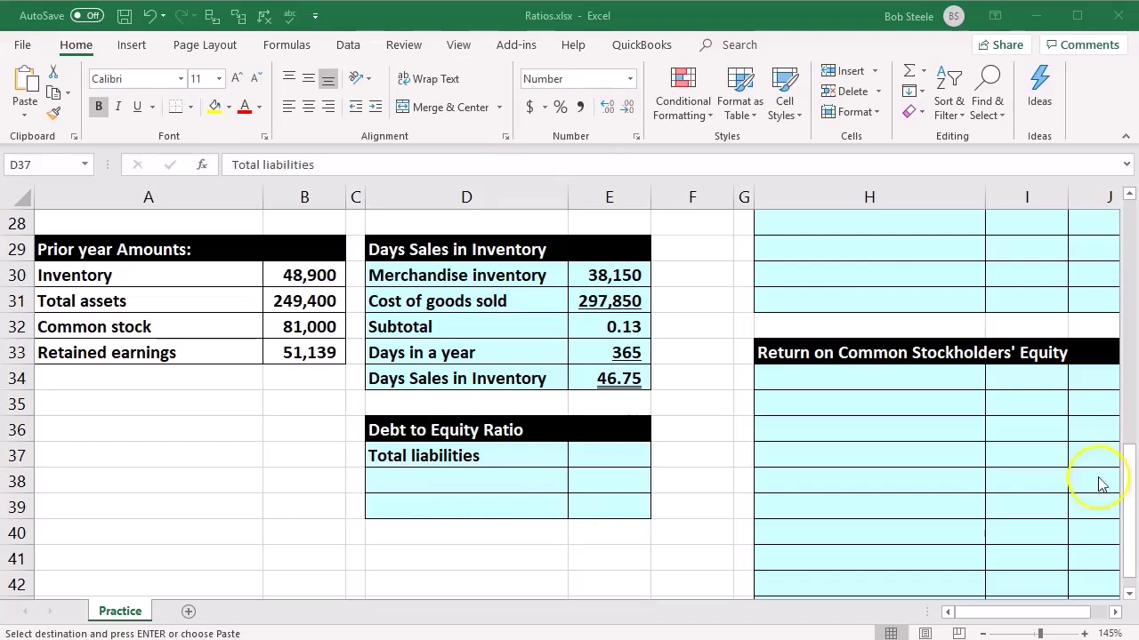
right_click(464, 480)
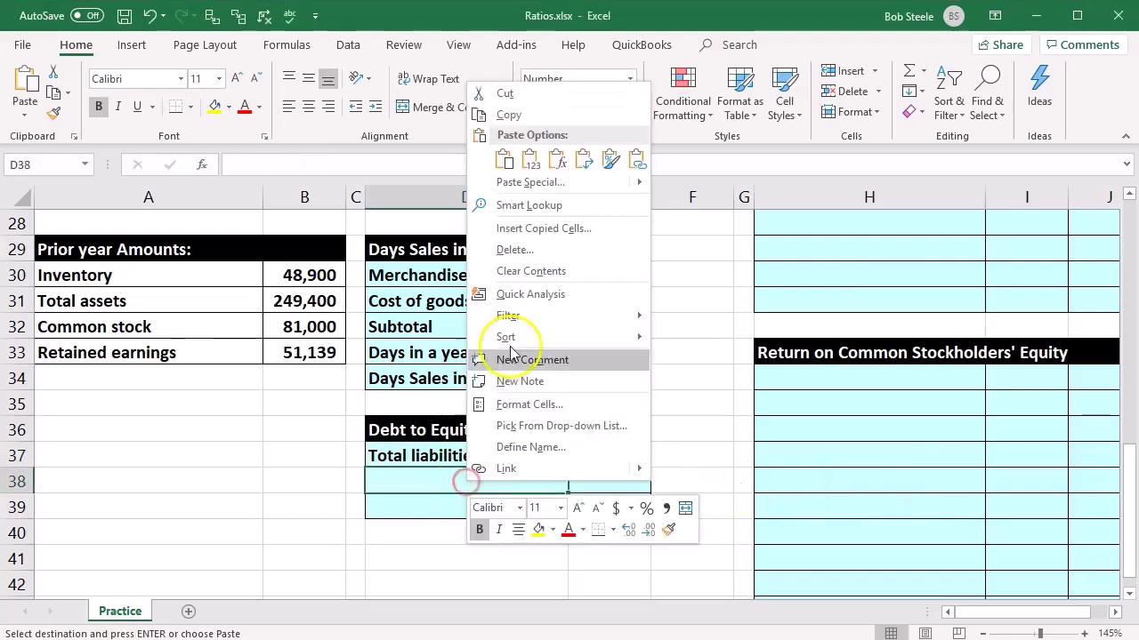
left_click(531, 160)
- Total the balance sheet liabilities from accounts payable through long term note payable in E37 with =SUM(B21:B24)
left_click(640, 458)
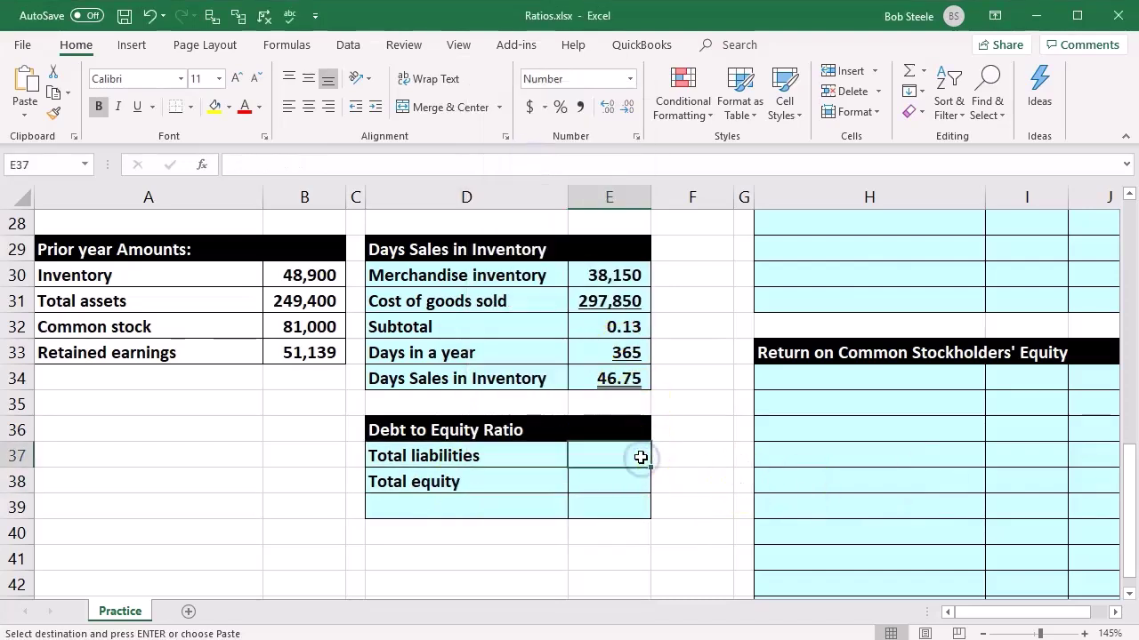
type("=")
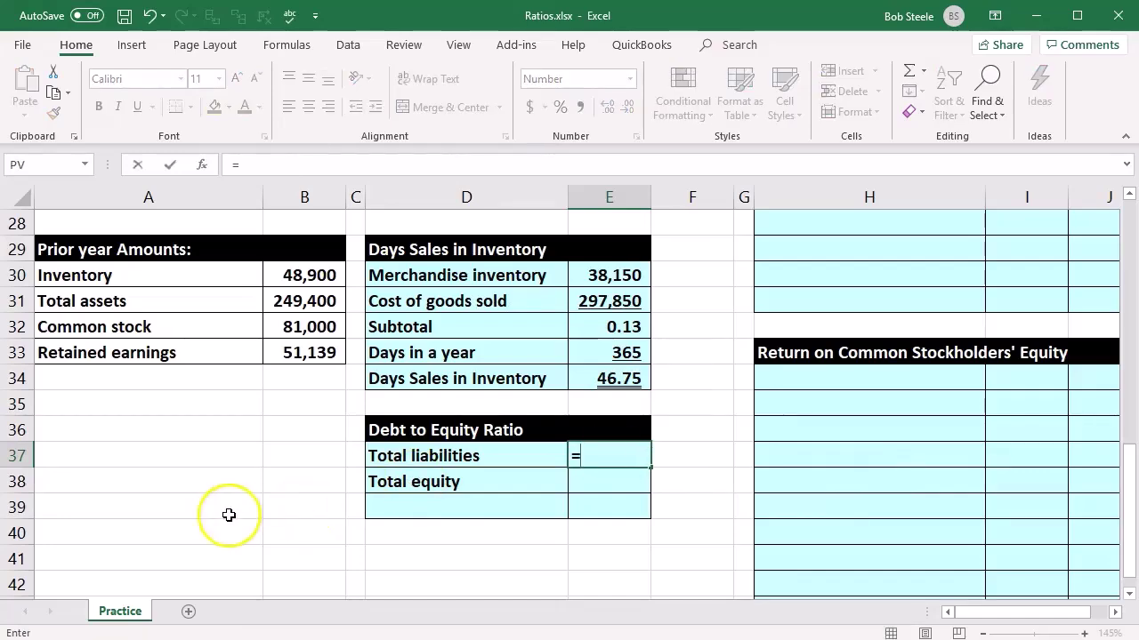
scroll(228, 511, "up", 4)
scroll(213, 523, "up", 2)
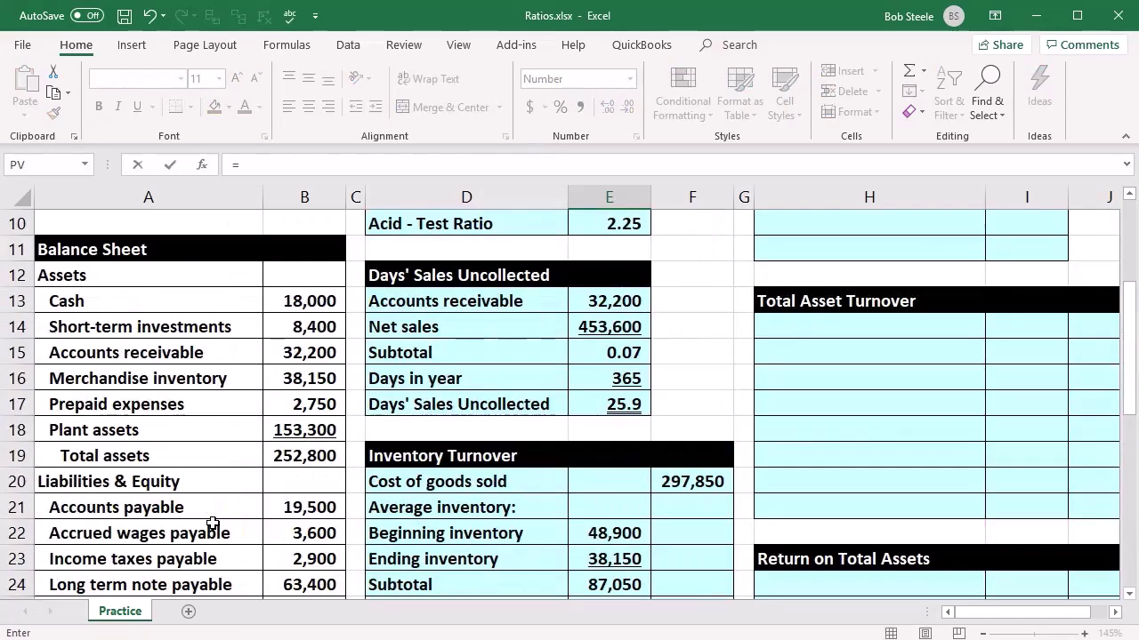
scroll(213, 523, "down", 1)
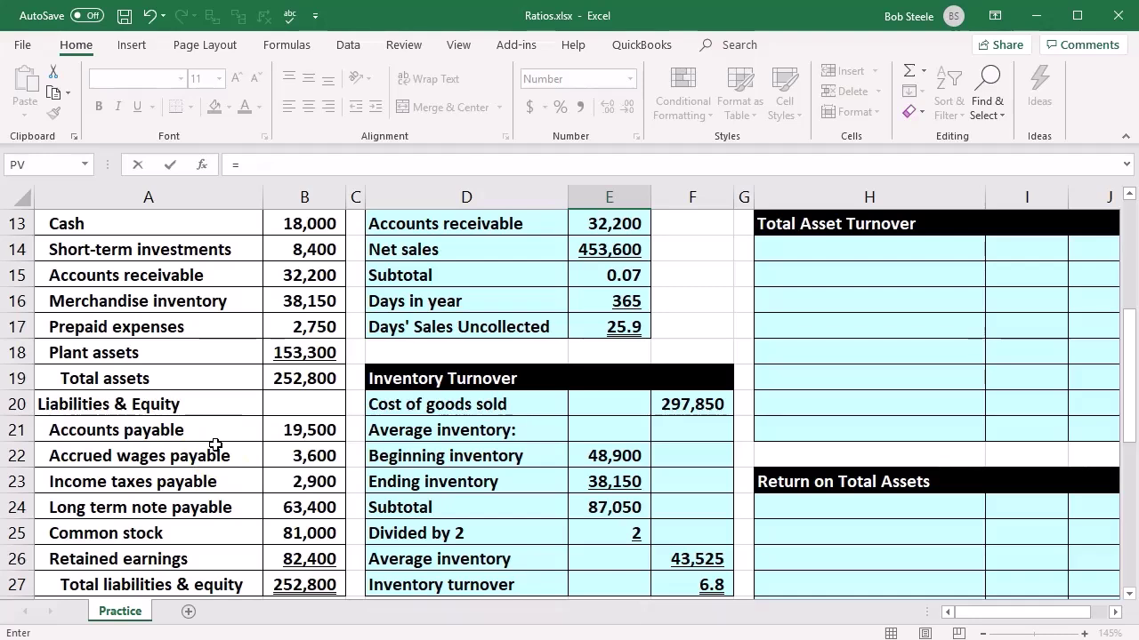
type("sum(")
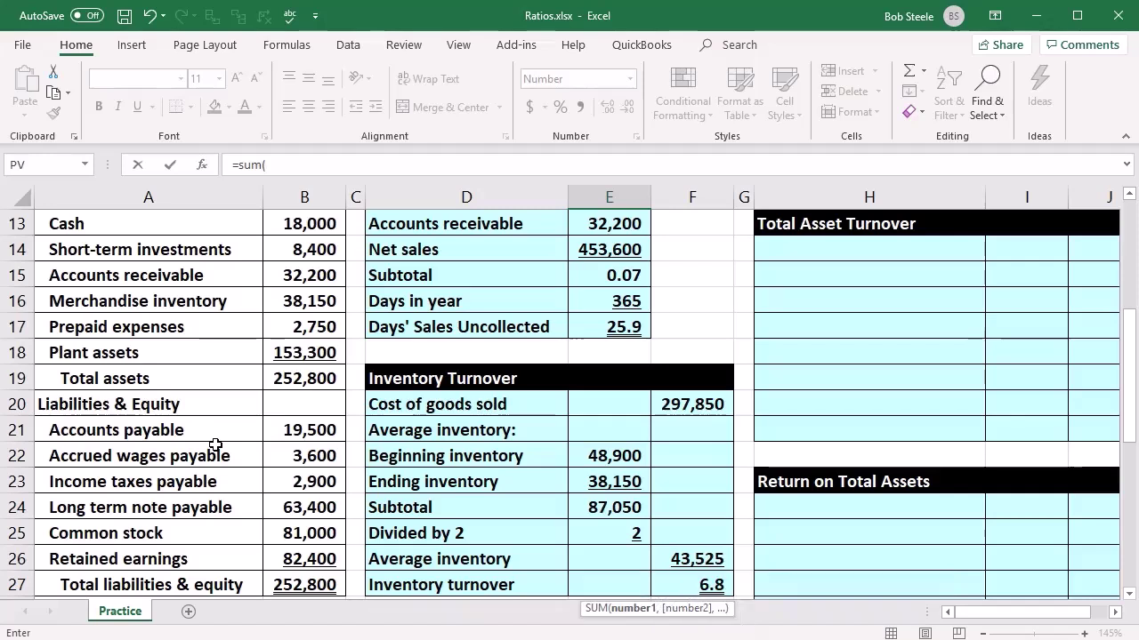
left_click(267, 164)
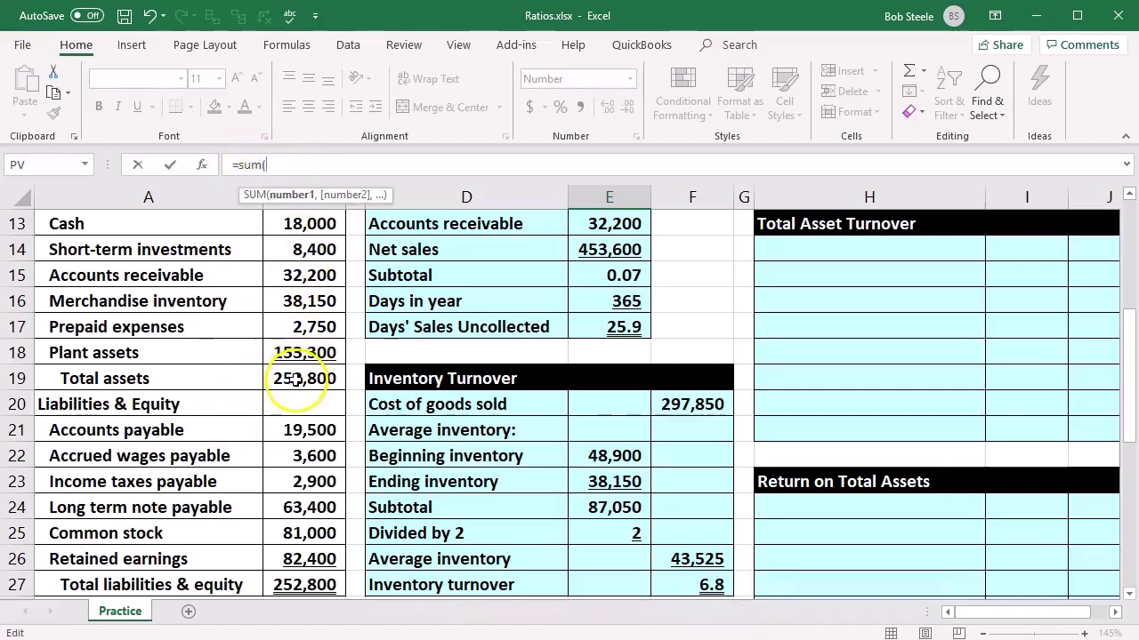
scroll(300, 419, "down", 1)
left_click(300, 352)
left_click_drag(300, 352, 314, 422)
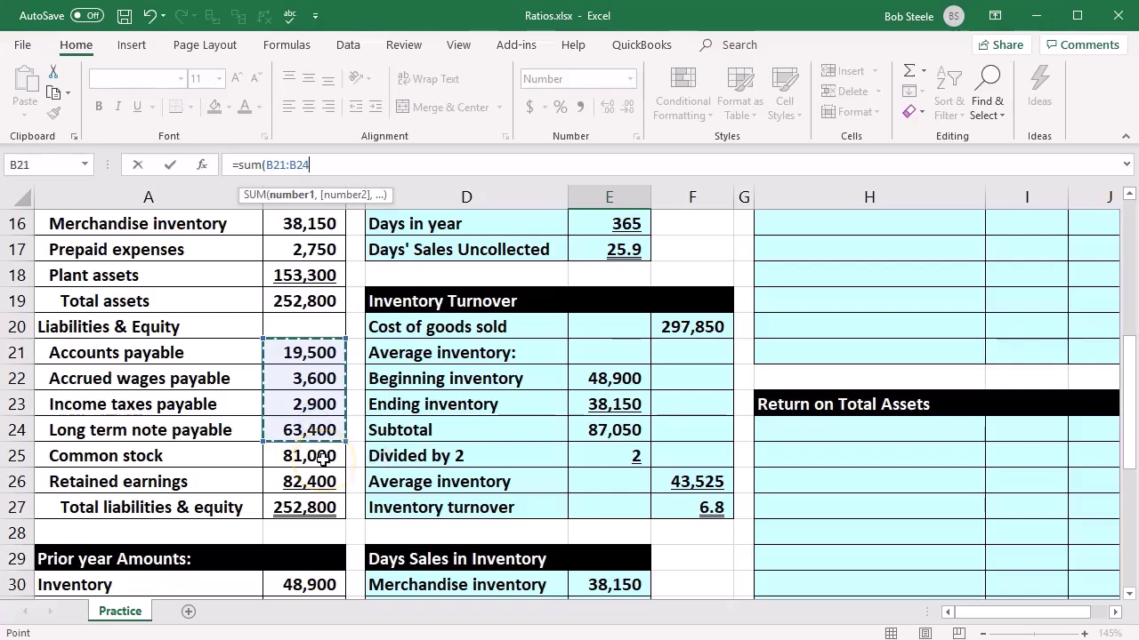
type(")")
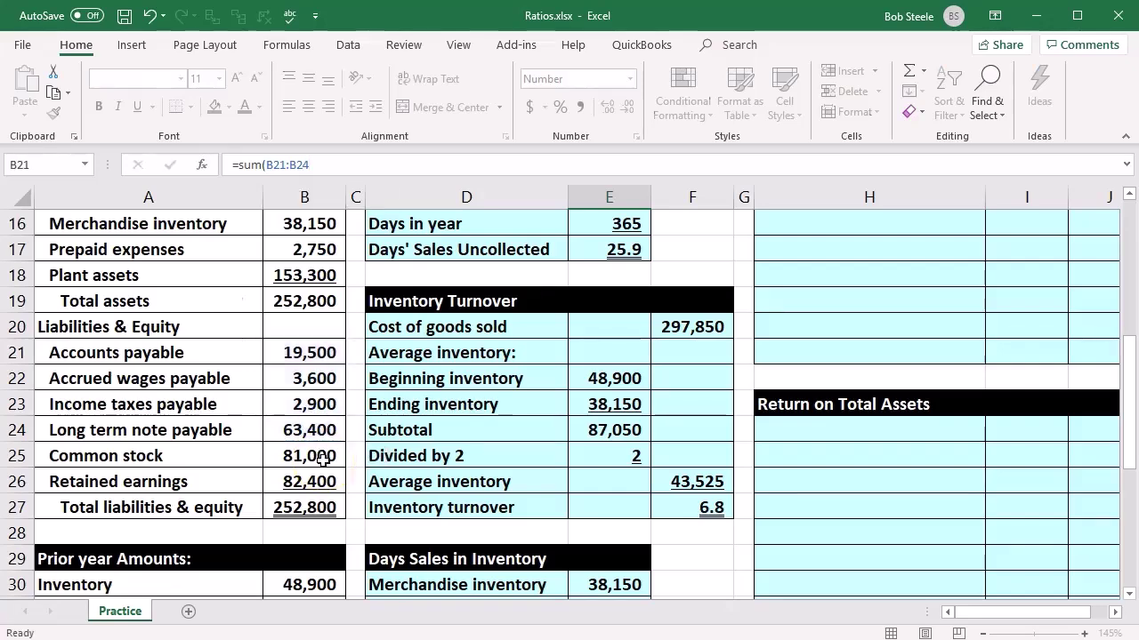
key("Return")
- Total common stock and retained earnings from the balance sheet in E38 with =SUM(B25:B26)
scroll(323, 461, "down", 1)
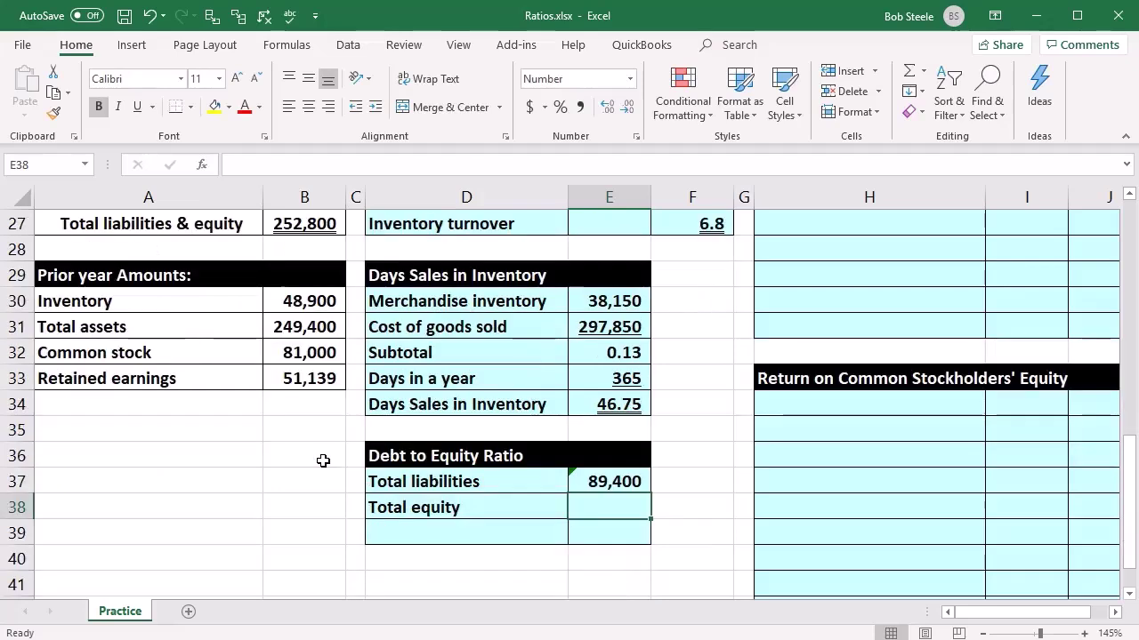
type("=su")
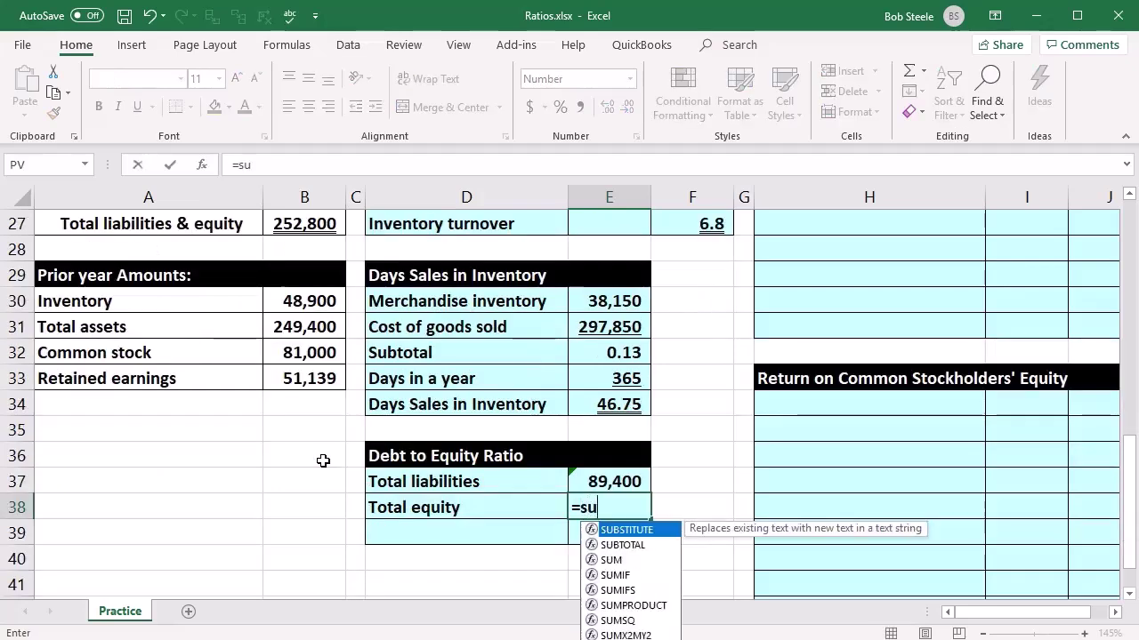
type("m(")
scroll(293, 483, "up", 3)
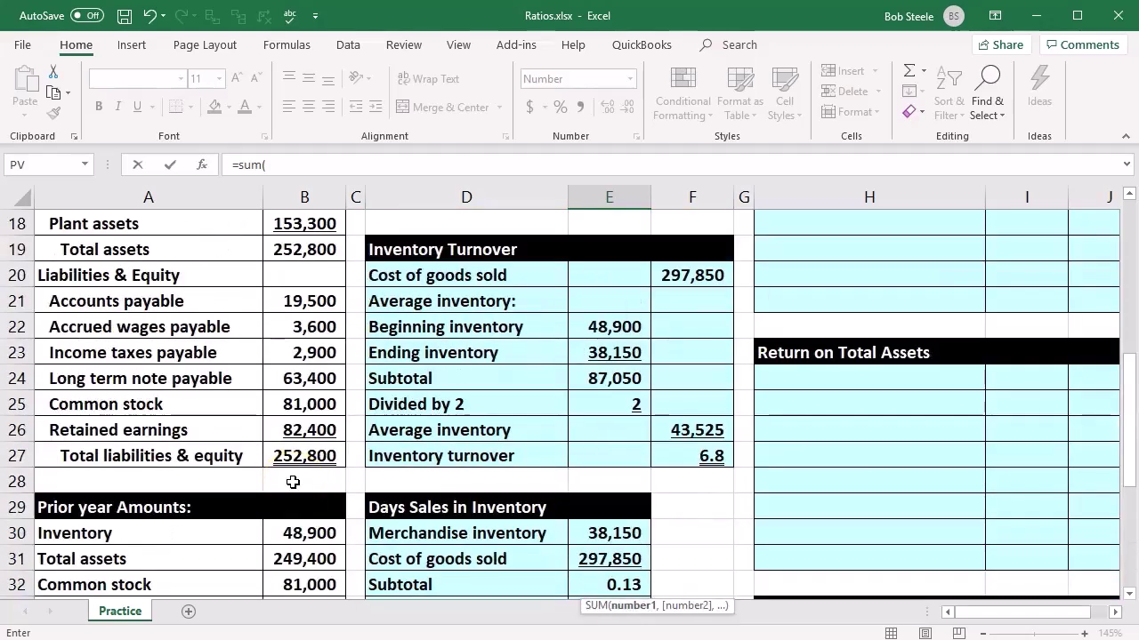
left_click(307, 404)
left_click_drag(307, 404, 302, 428)
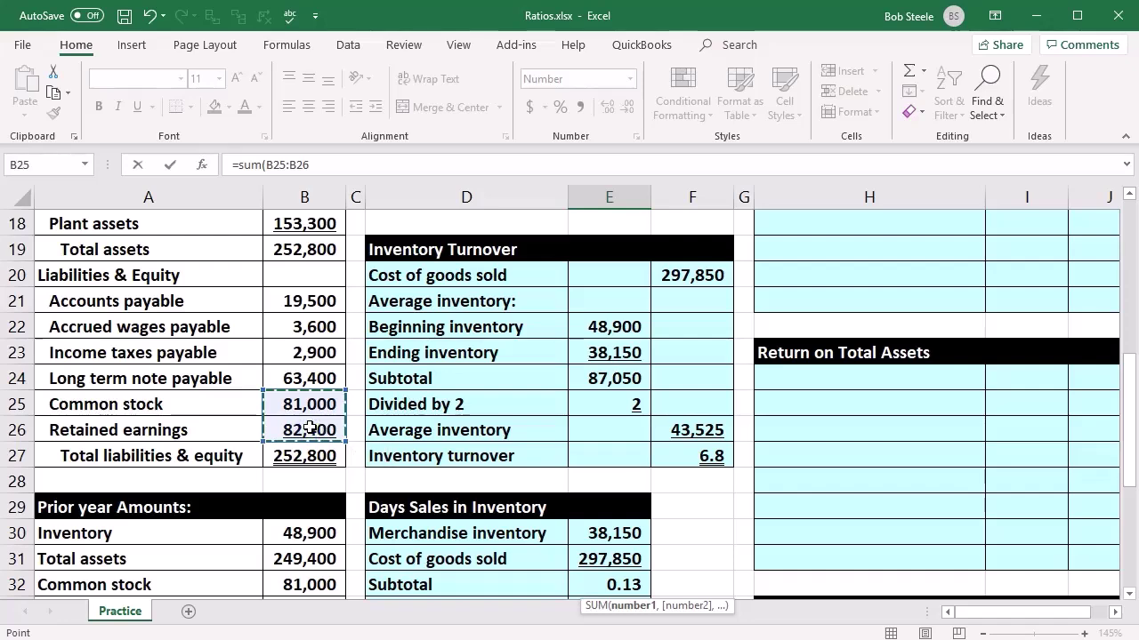
key("Return")
- Label D39 "Debt to equity ration" and divide total liabilities by total equity in E39 with =E37/E38
left_click(730, 473)
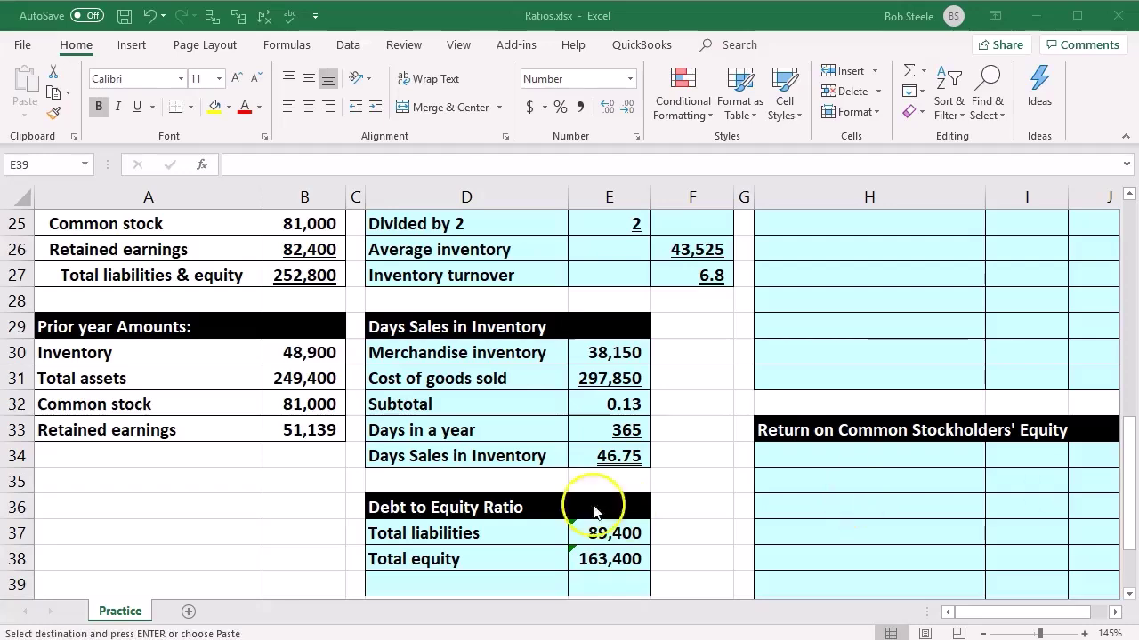
scroll(579, 483, "down", 1)
left_click(501, 514)
key("ctrl+v")
left_click(620, 500)
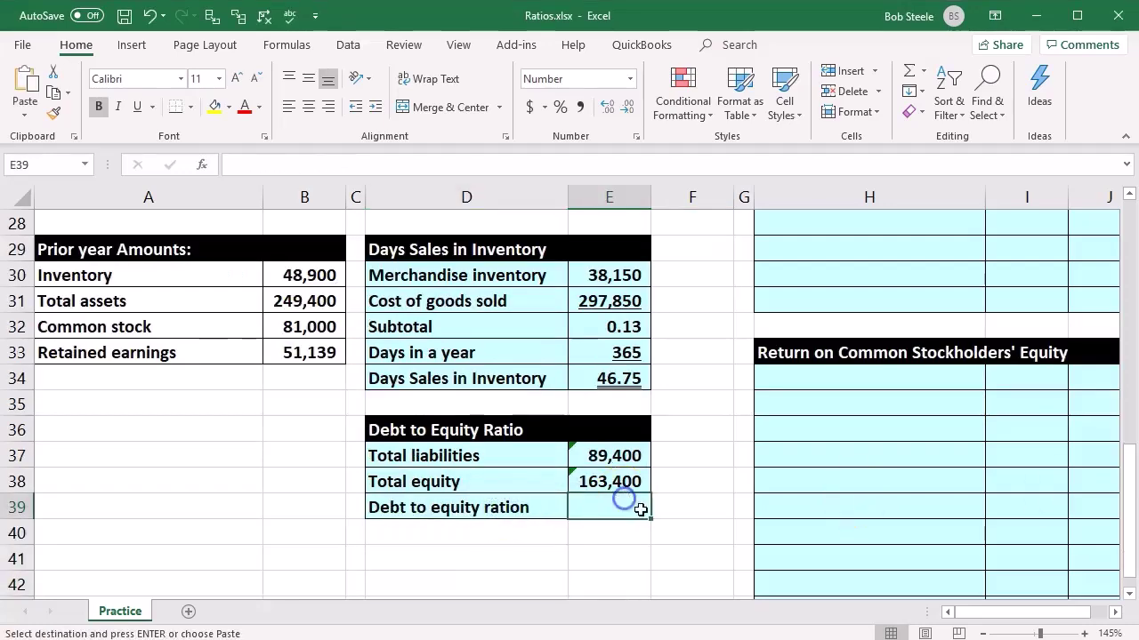
type("=")
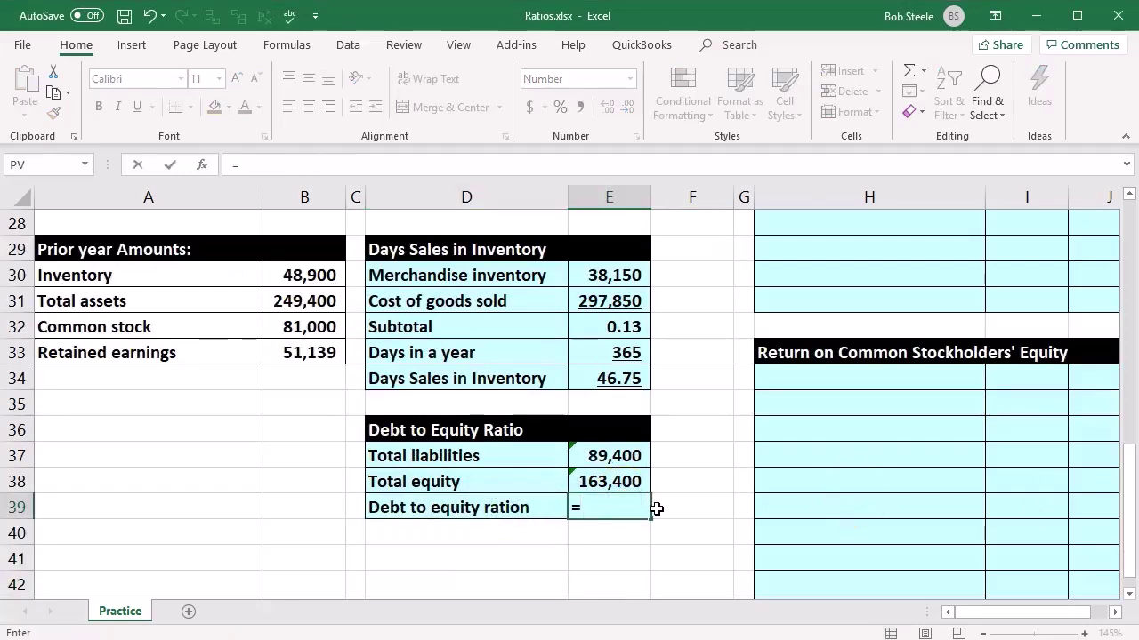
left_click(614, 458)
type("/")
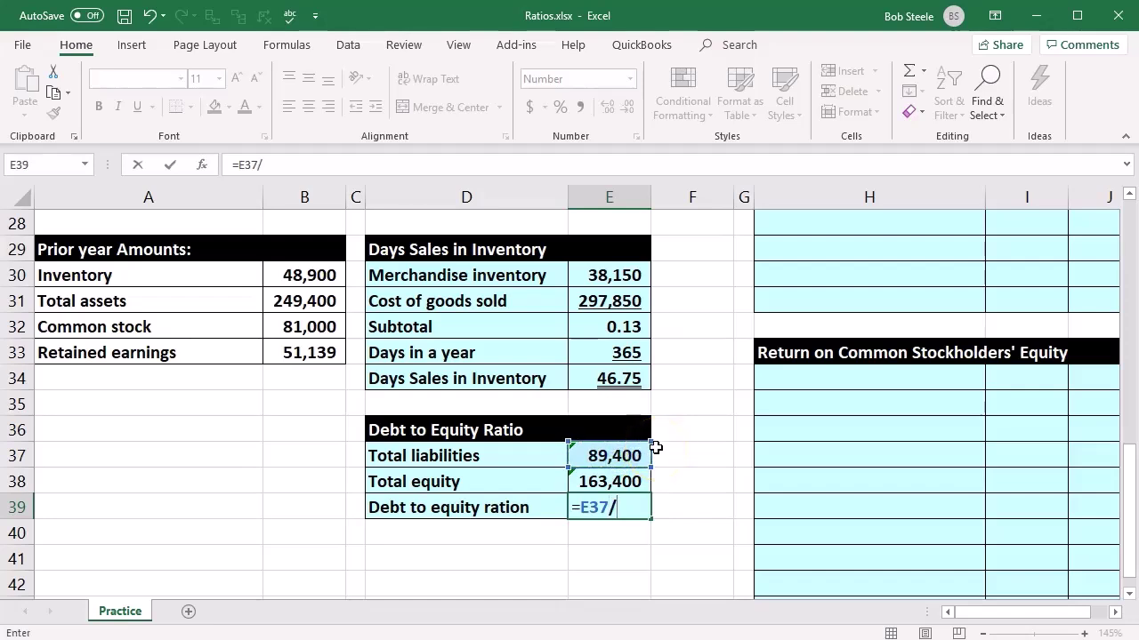
left_click(634, 481)
key("Return")
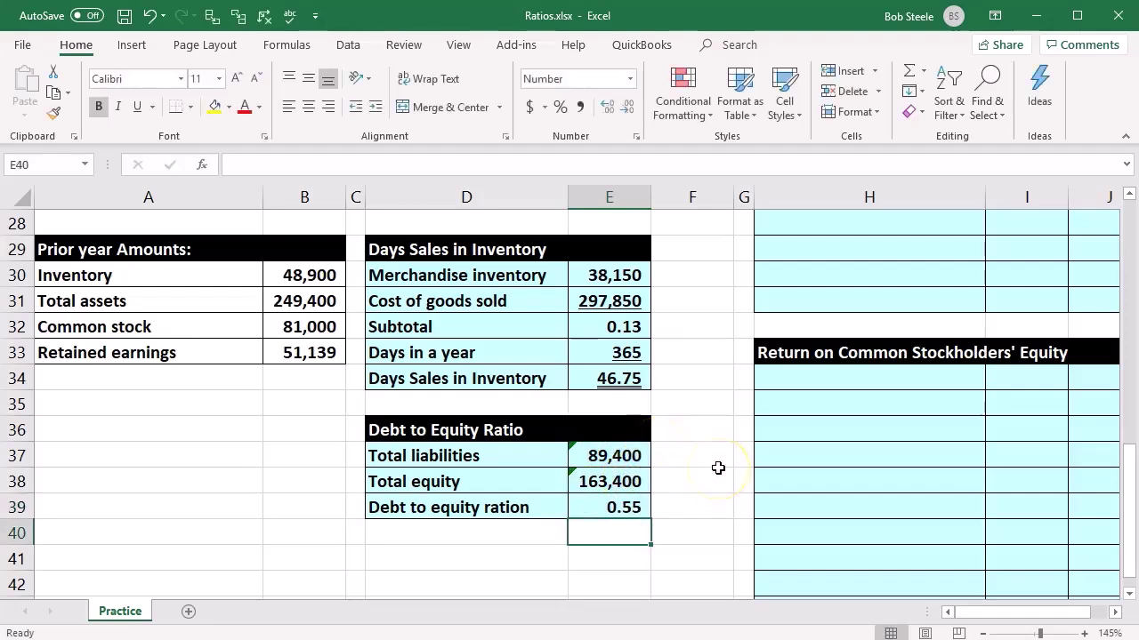
- Check the total equity and total liabilities formulas in E38 and E37 that feed the debt to equity ratio
left_click(614, 532)
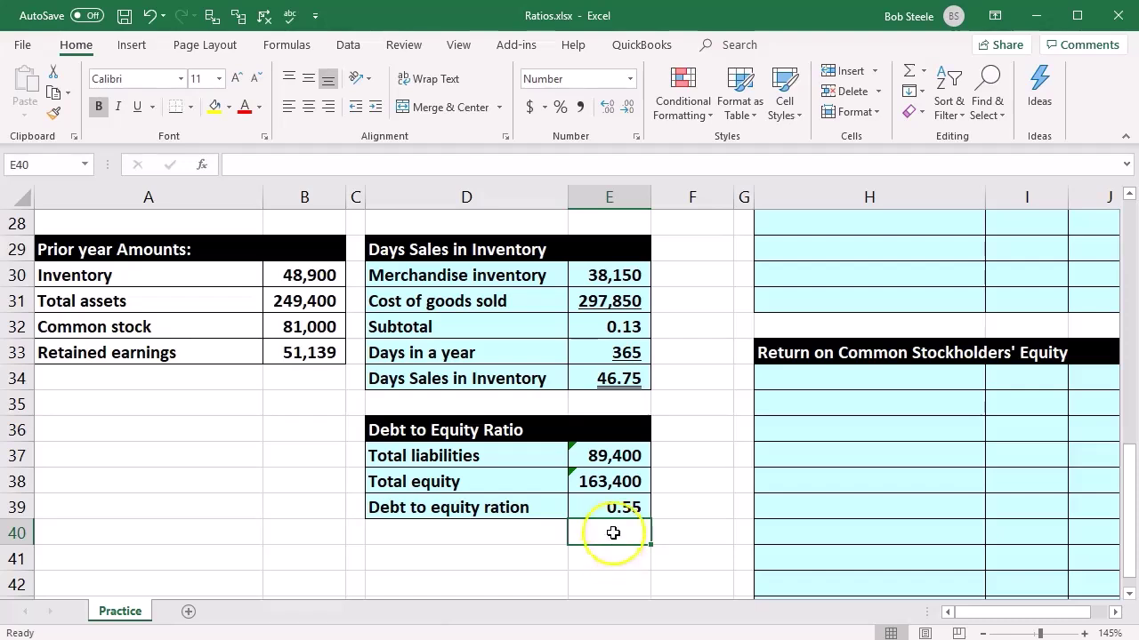
left_click(607, 483)
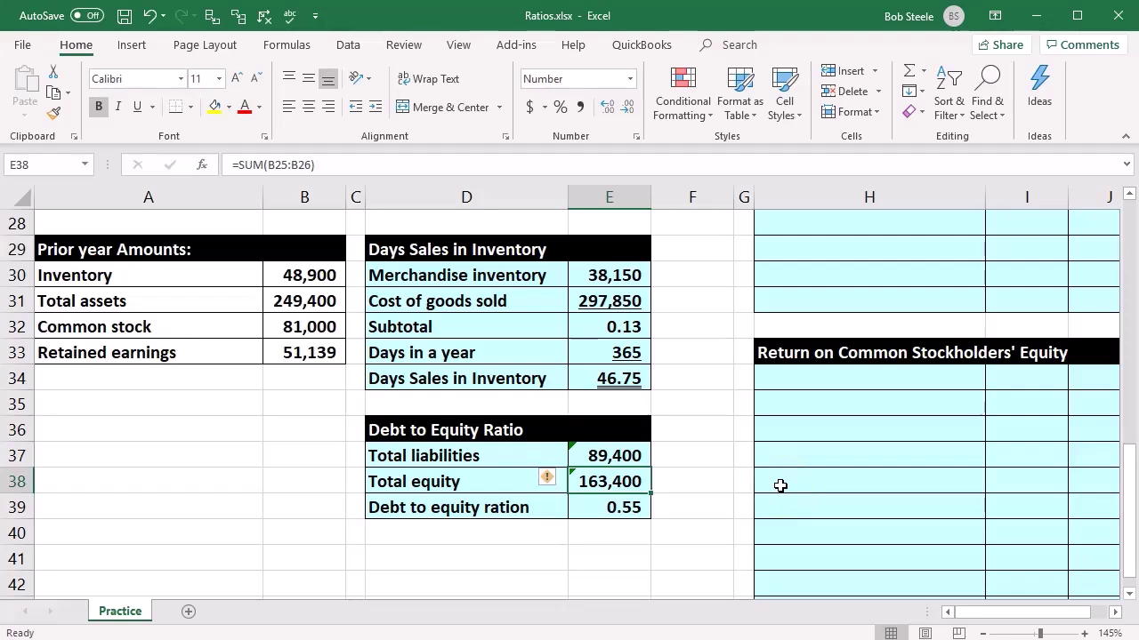
left_click(643, 457)
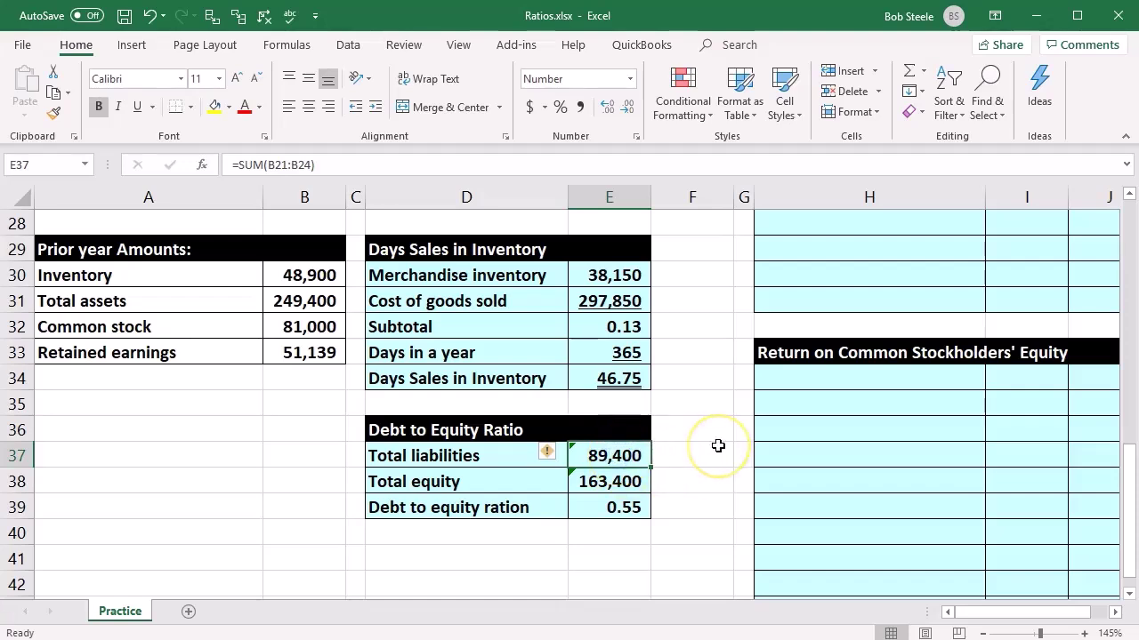
key("Down")
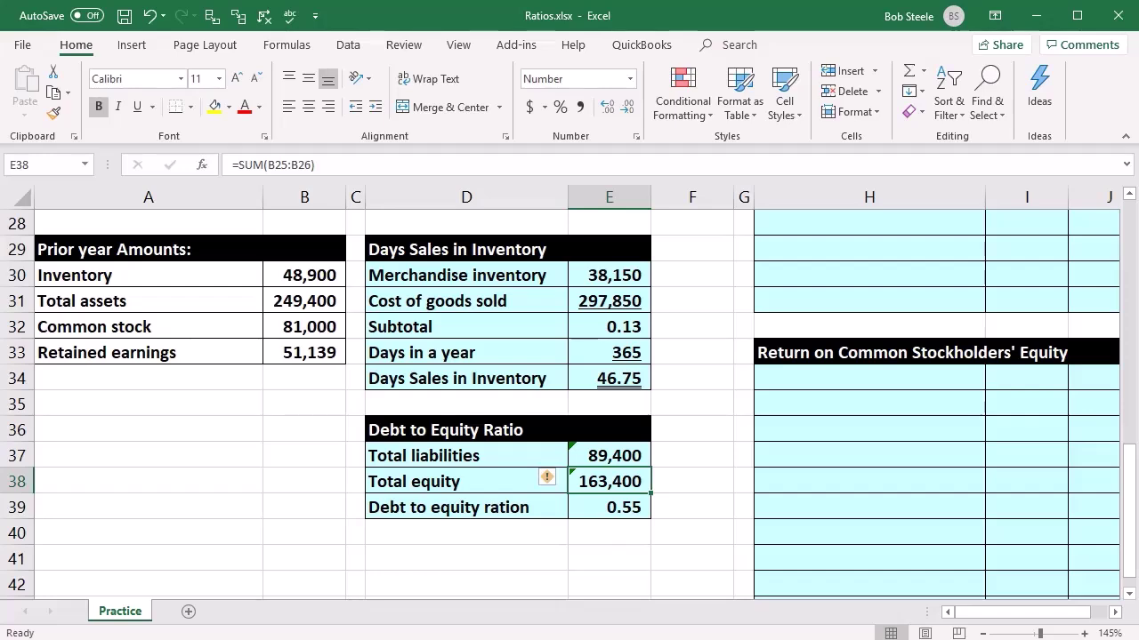
scroll(368, 521, "up", 9)
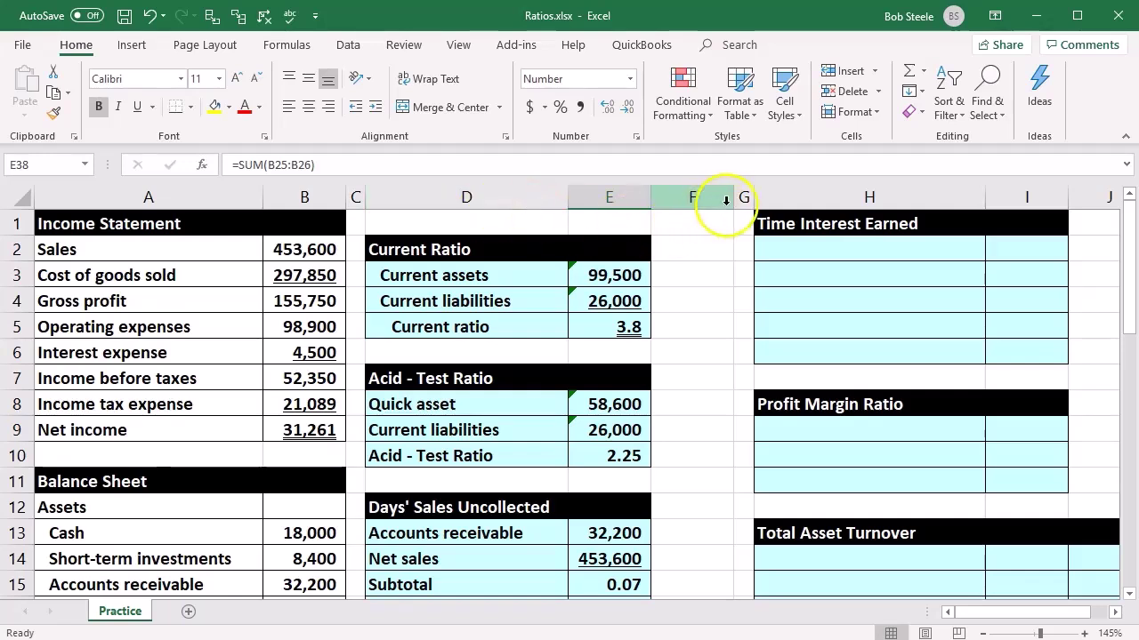
- Hide columns D through G so the Time Interest Earned table sits beside the financial statements
left_click(849, 253)
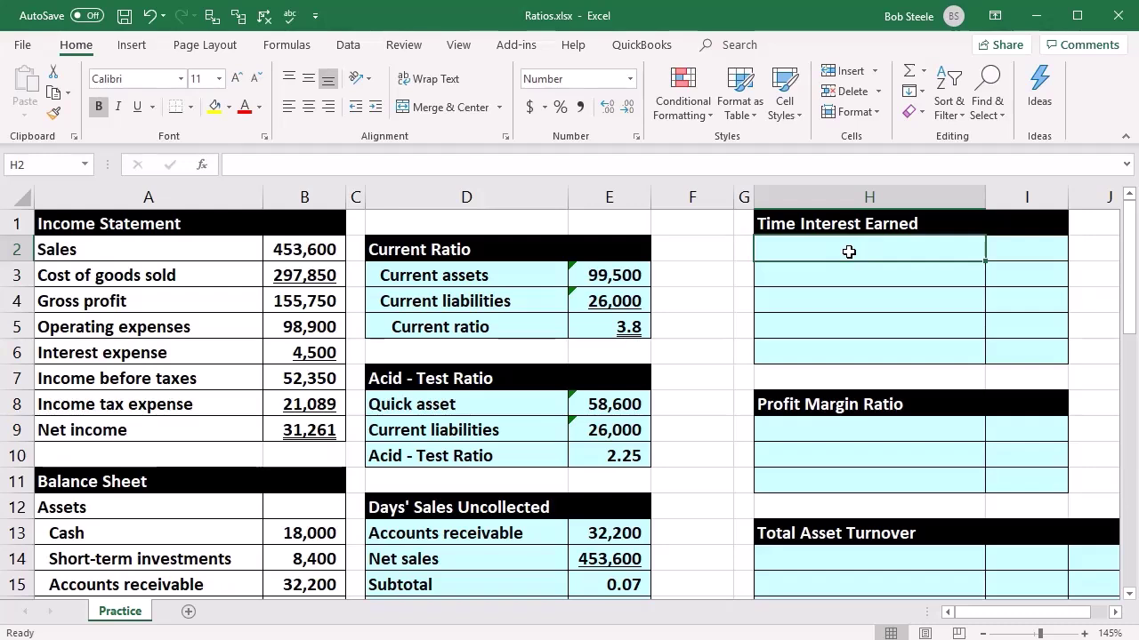
left_click(422, 199)
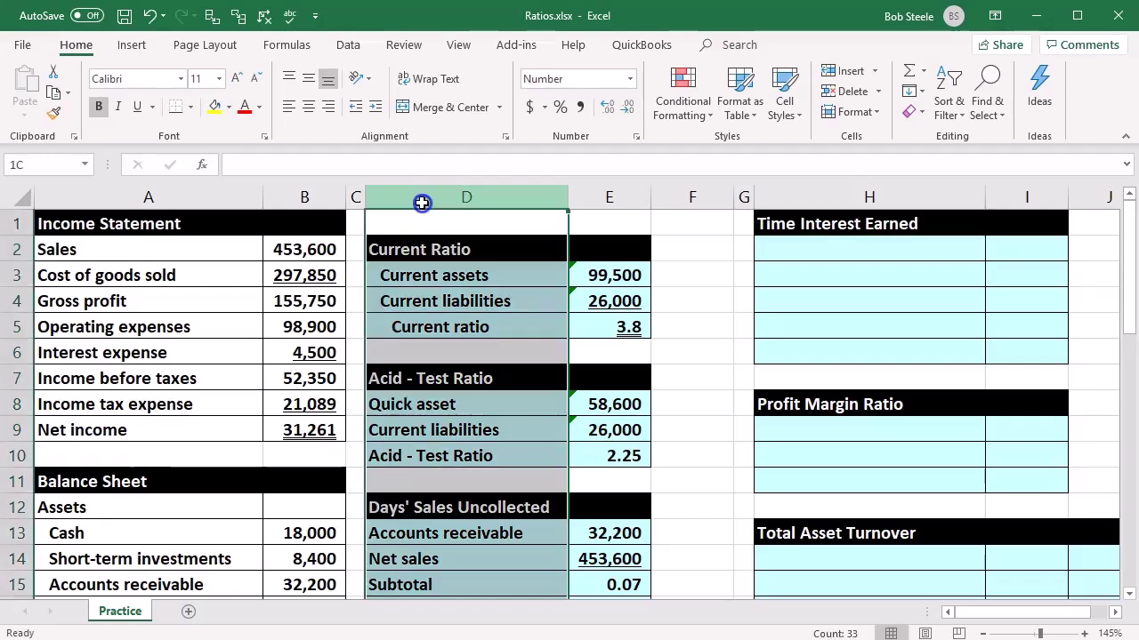
left_click_drag(422, 202, 739, 212)
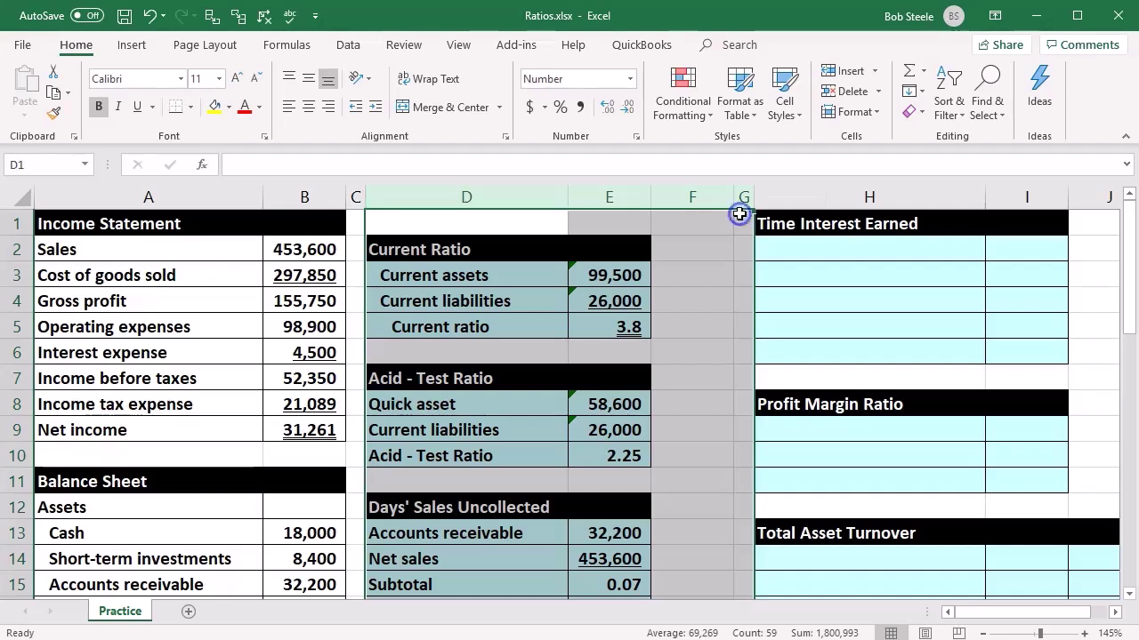
right_click(697, 267)
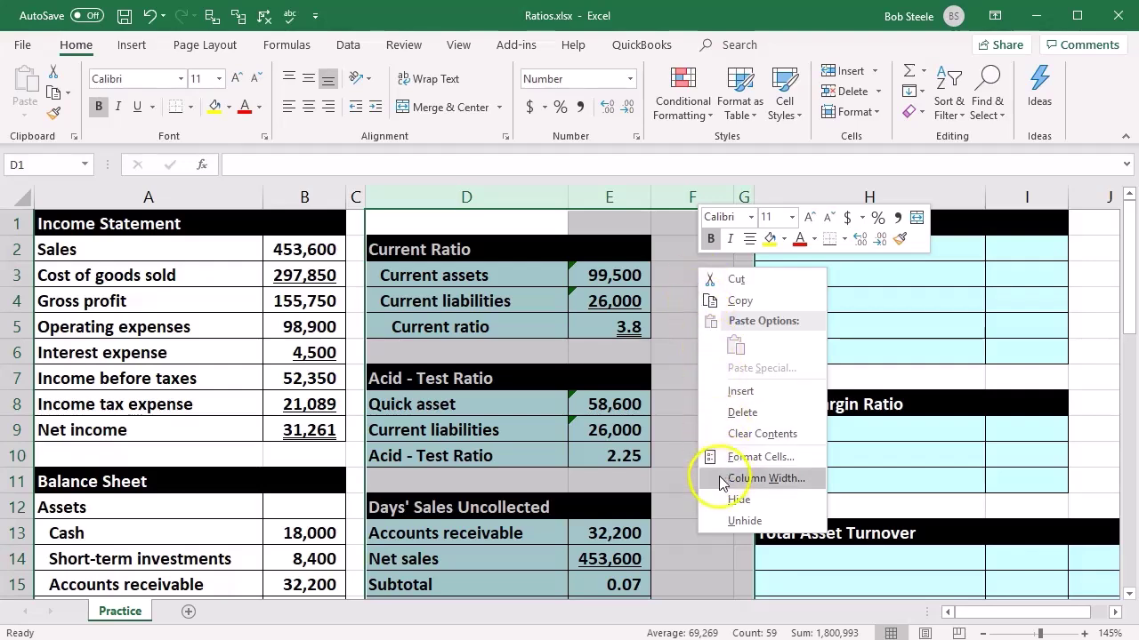
left_click(760, 507)
left_click(759, 503)
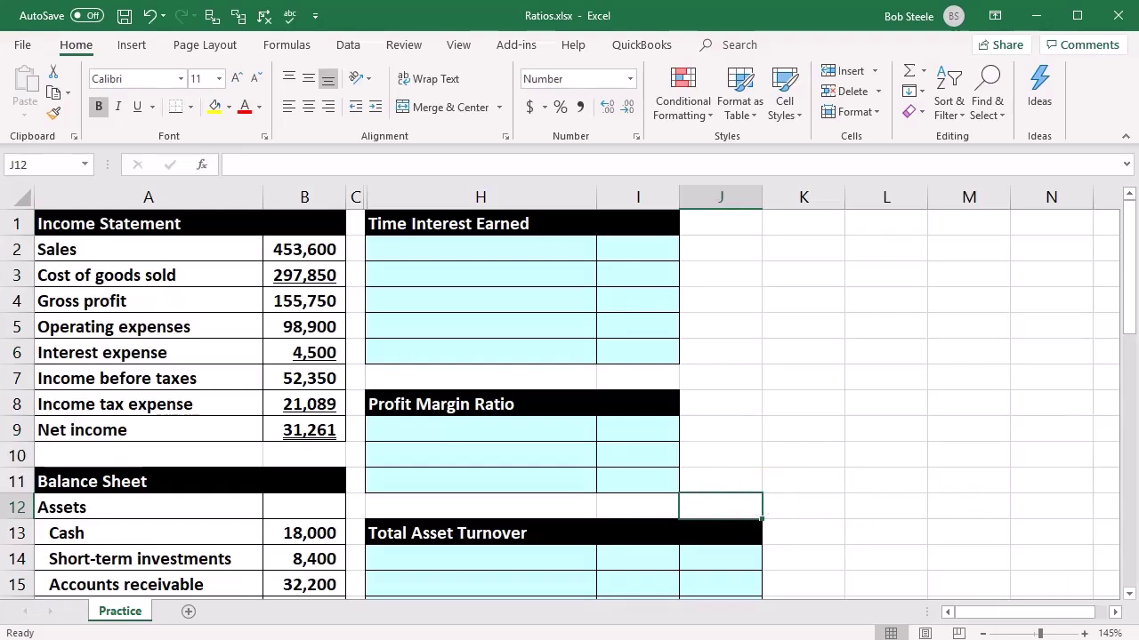
left_click(409, 497)
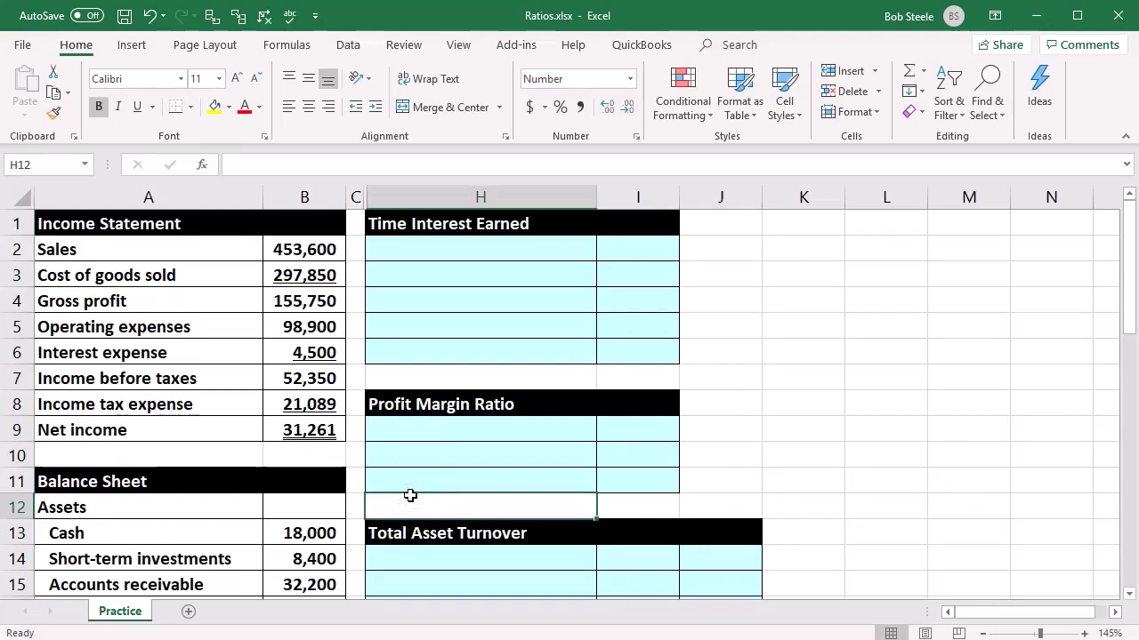
- Label H2 "Income before tax" and link I2 to the income statement's income before taxes with =B7
left_click_drag(480, 249, 638, 275)
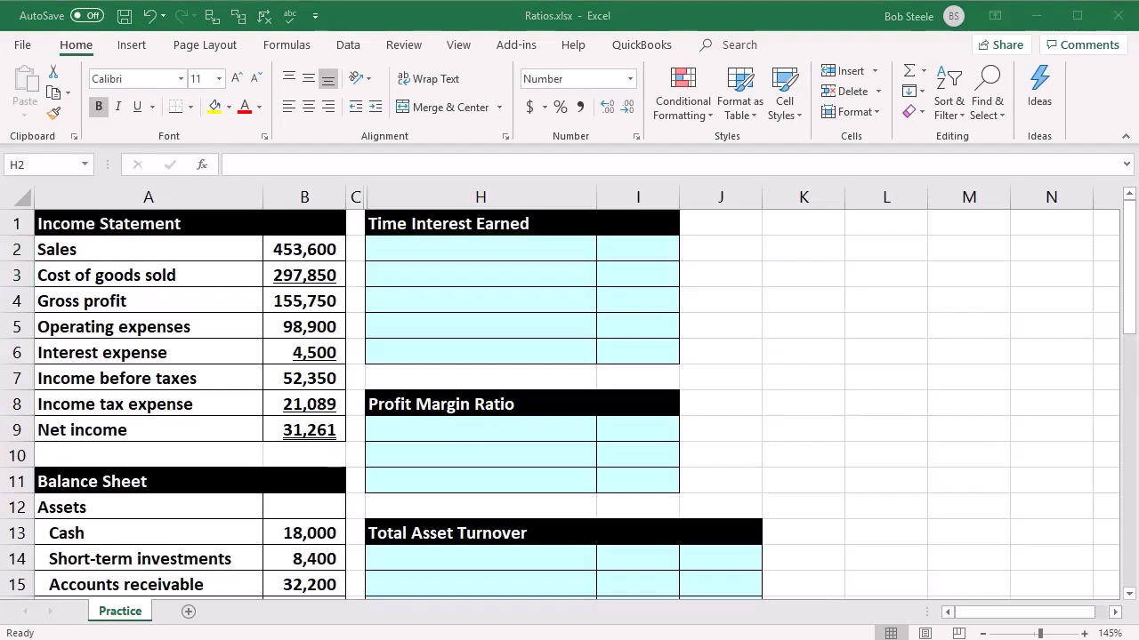
left_click(470, 247)
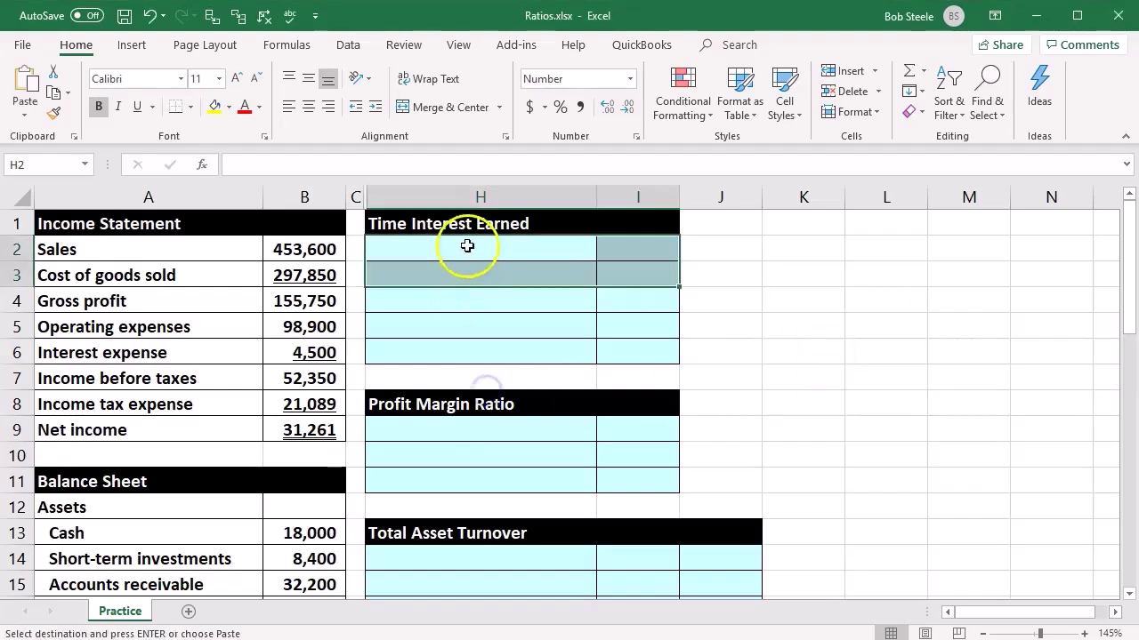
type("Income before tax")
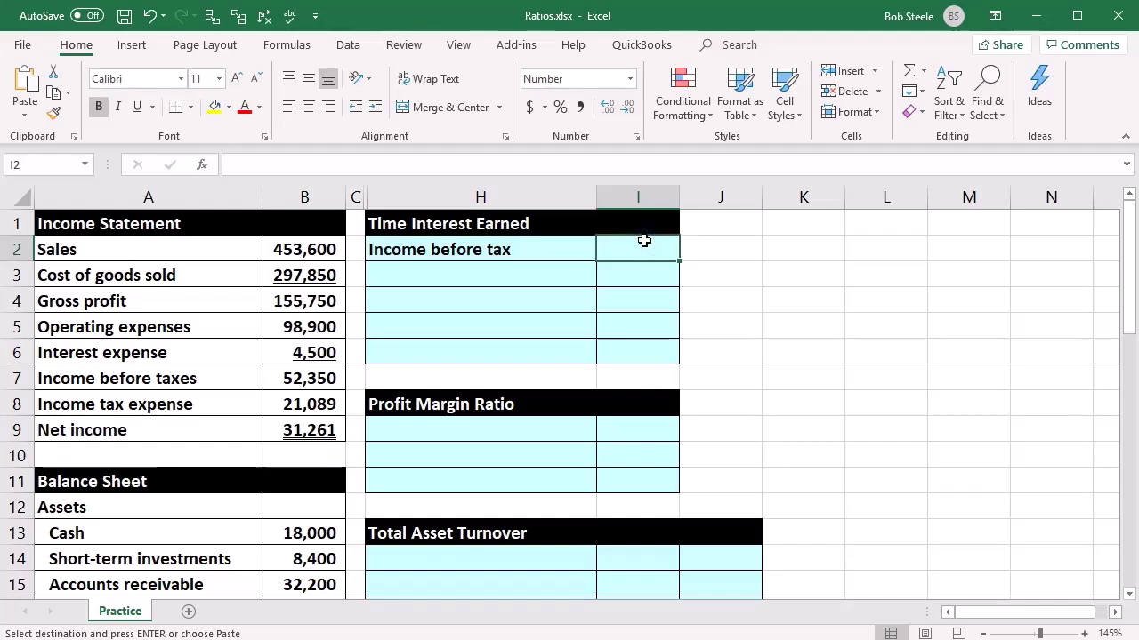
type("=")
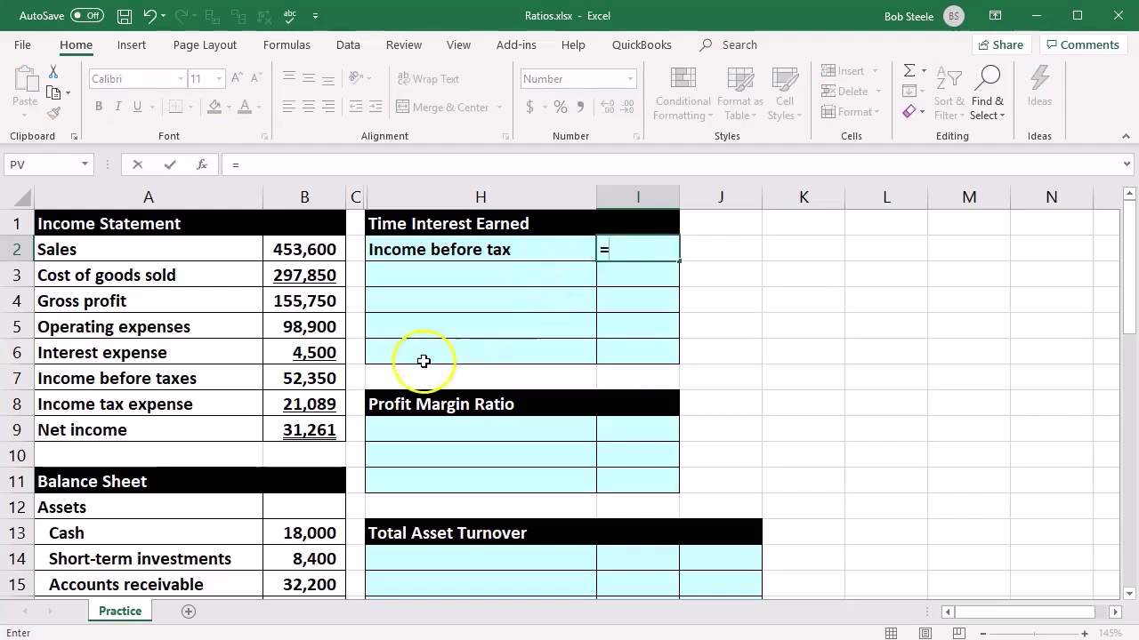
left_click(327, 380)
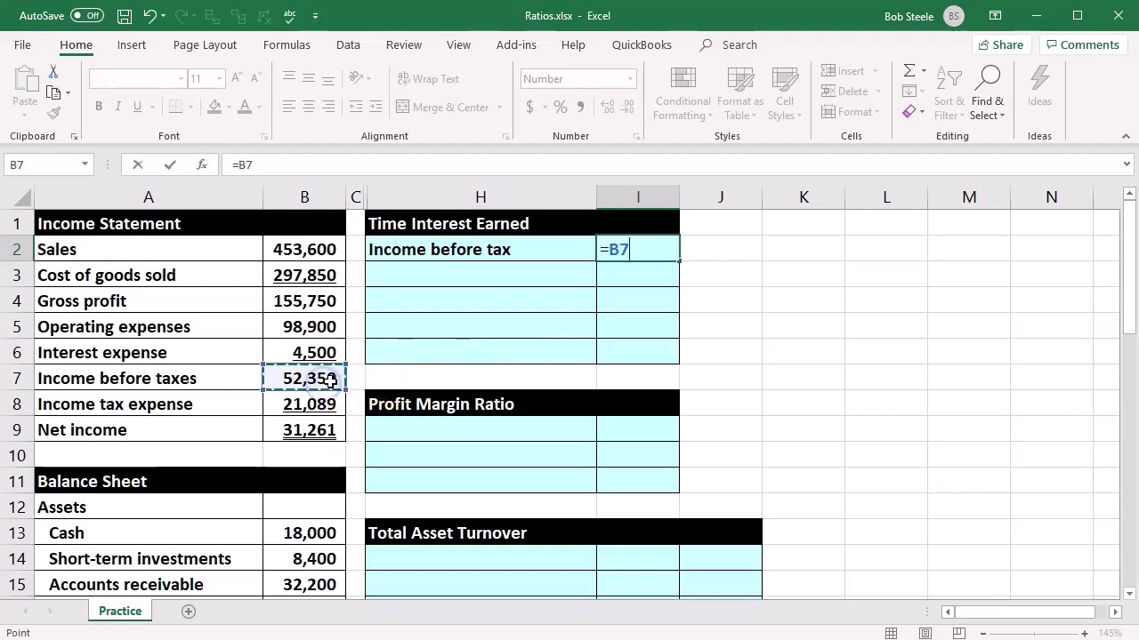
key("Return")
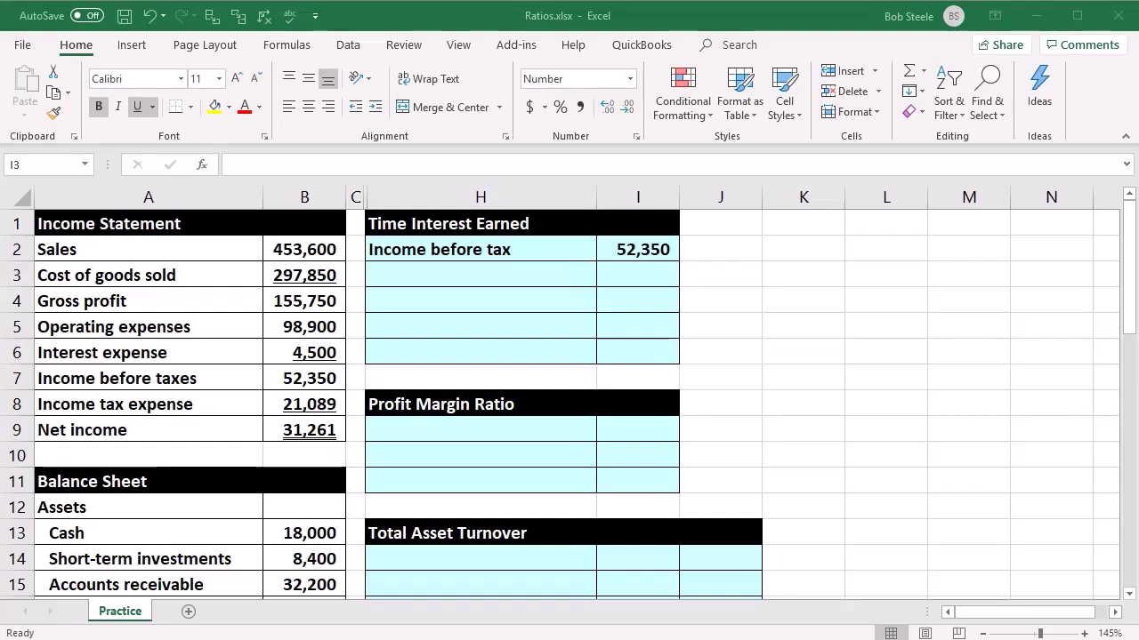
- Label H3 "Interest expense" and link I3 to the income statement's interest expense with =B6
left_click(649, 382)
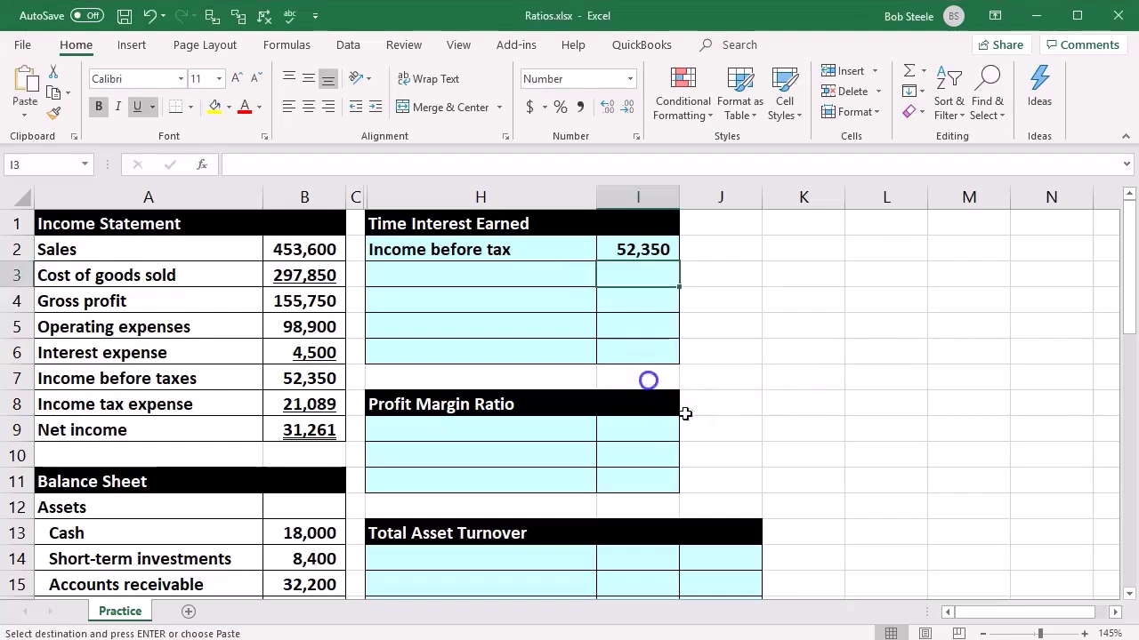
left_click(530, 281)
key("ctrl+v")
key("Right")
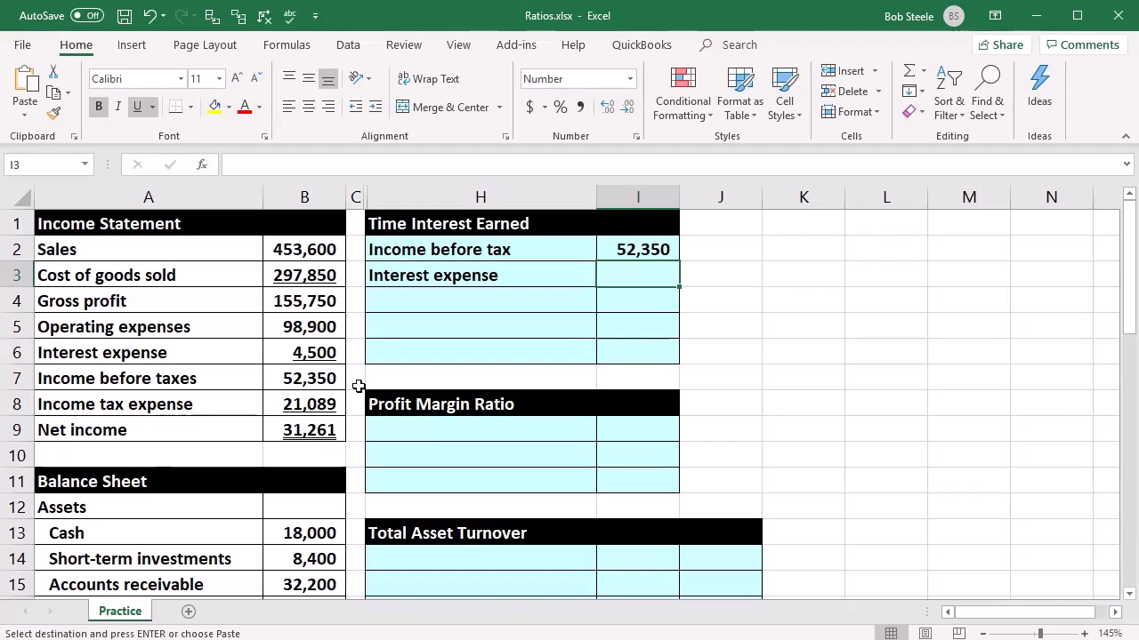
type("=")
left_click(313, 350)
key("Return")
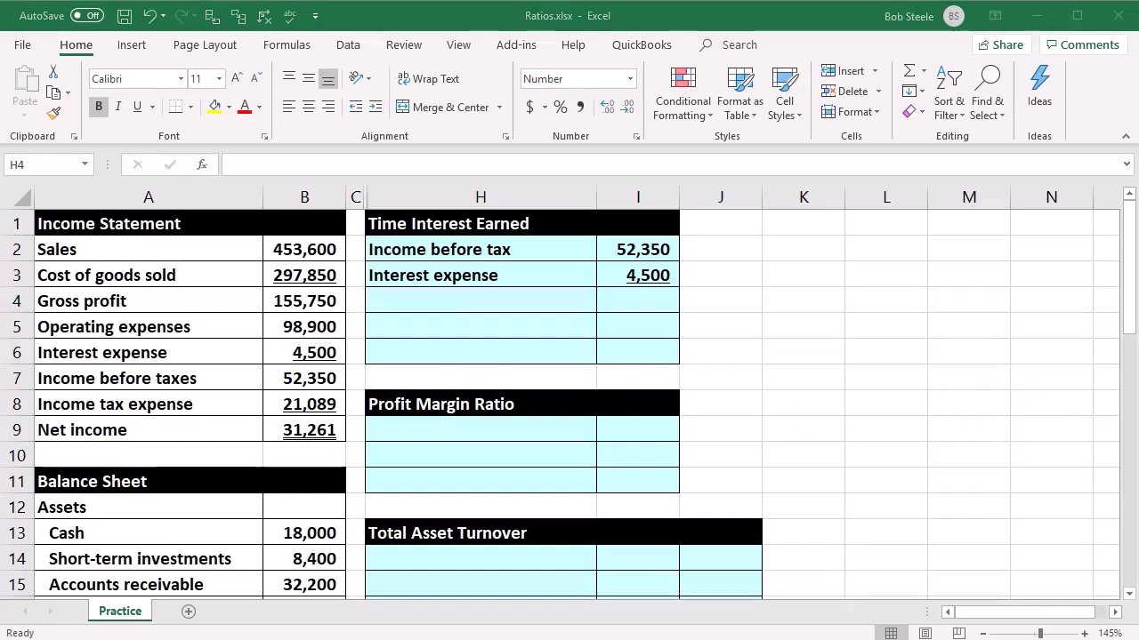
- Label H4 "Subtotal" and add income before tax and interest expense in I4 with =SUM(I2:I3)
key("alt+Tab")
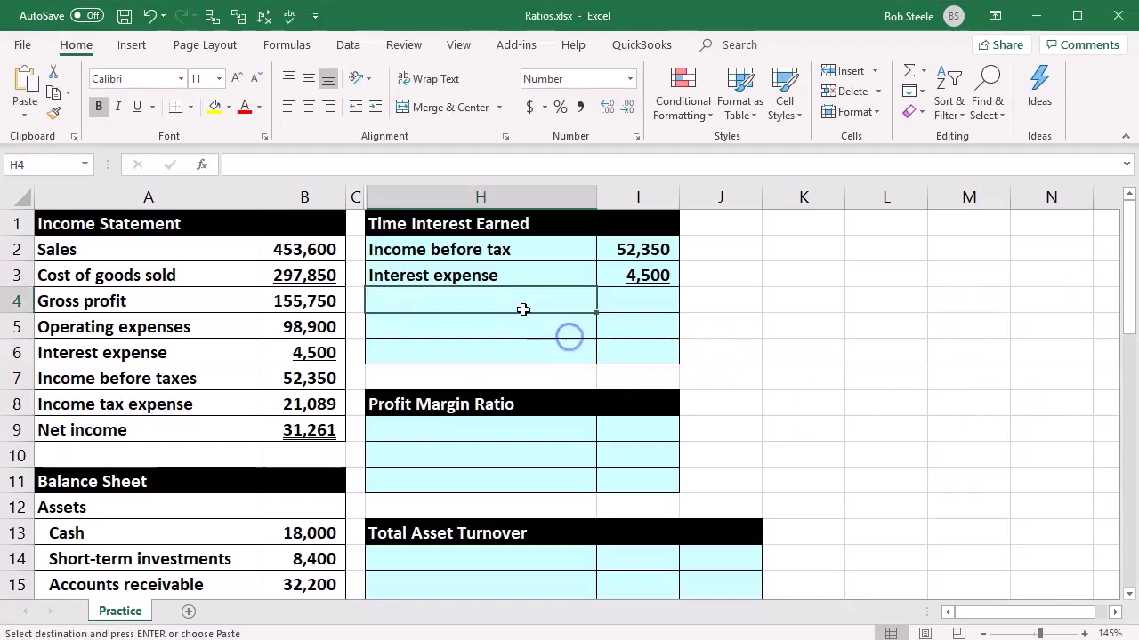
key("ctrl+v")
key("Right")
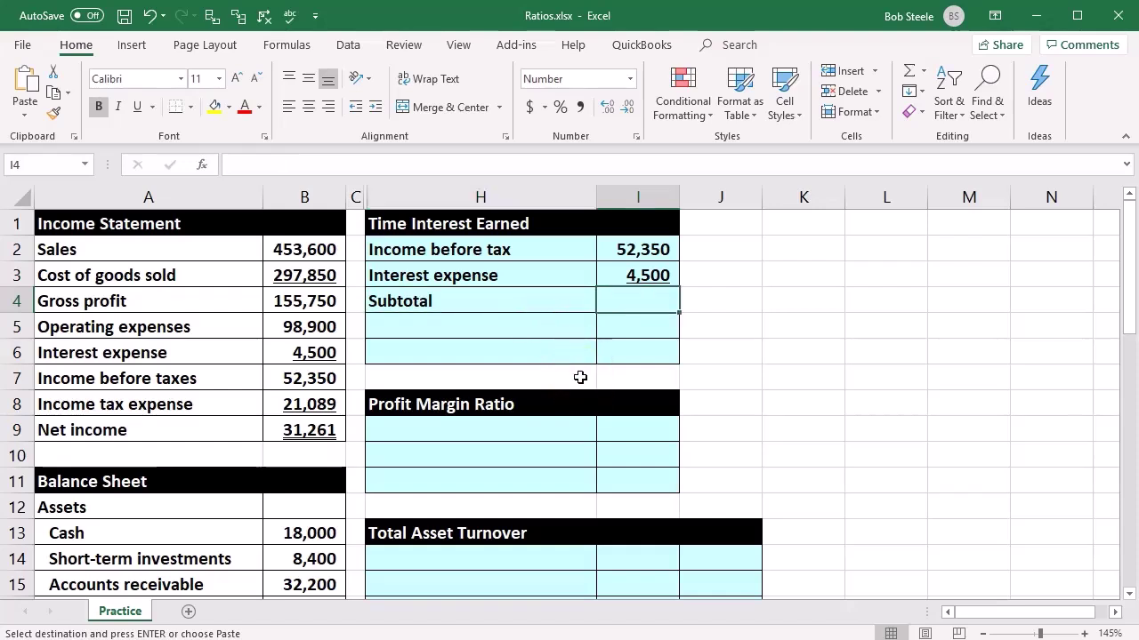
type("=sum(")
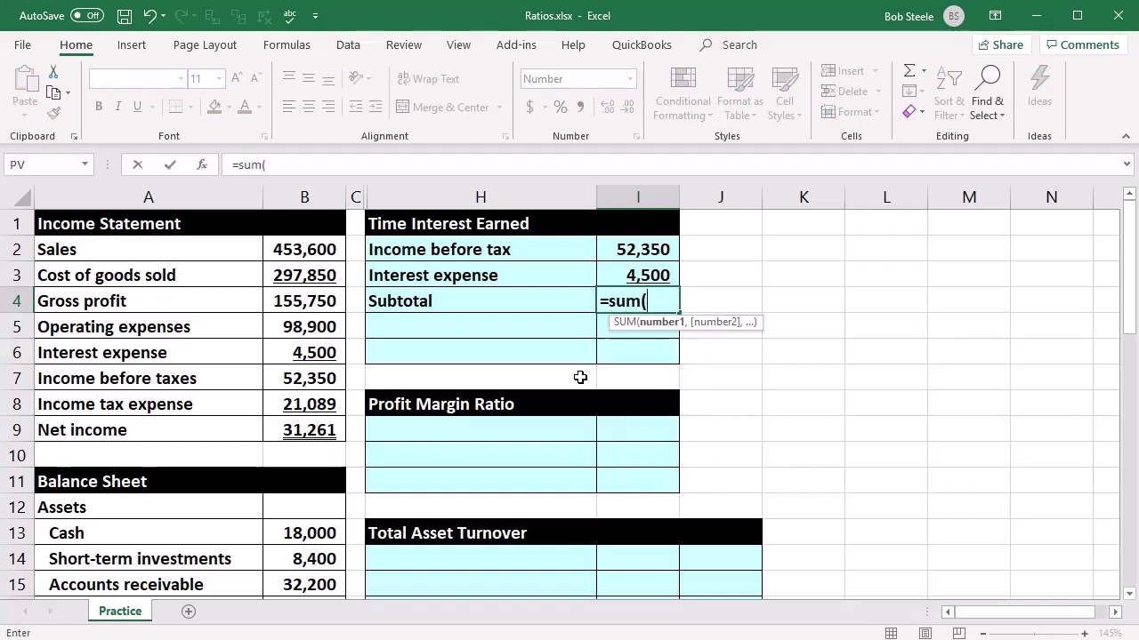
key("Up")
key("shift+Up")
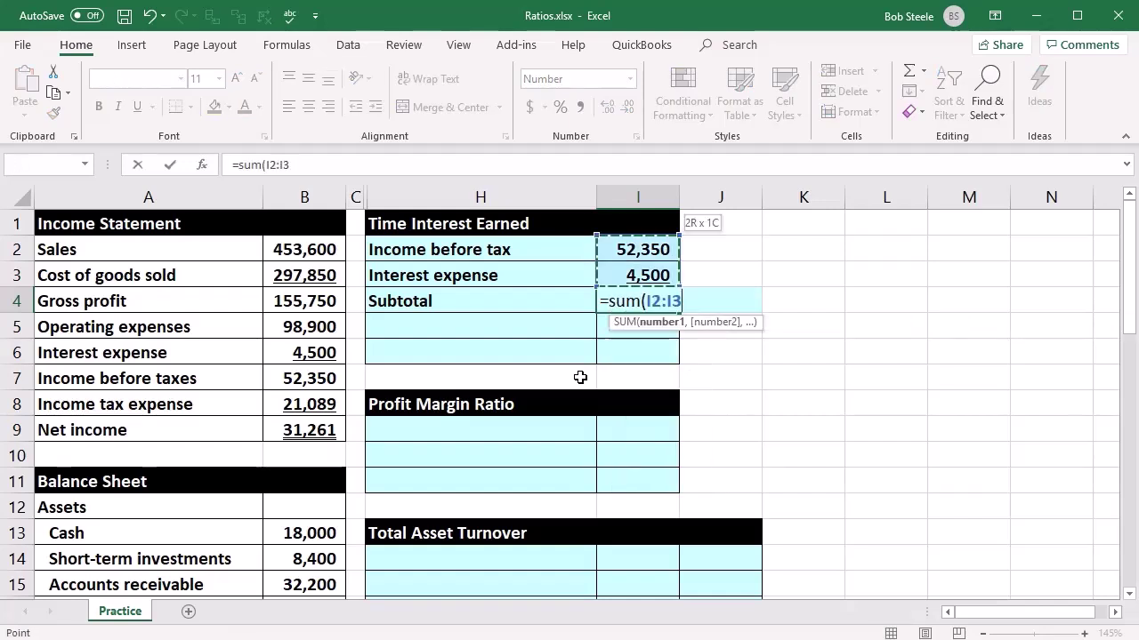
key("Return")
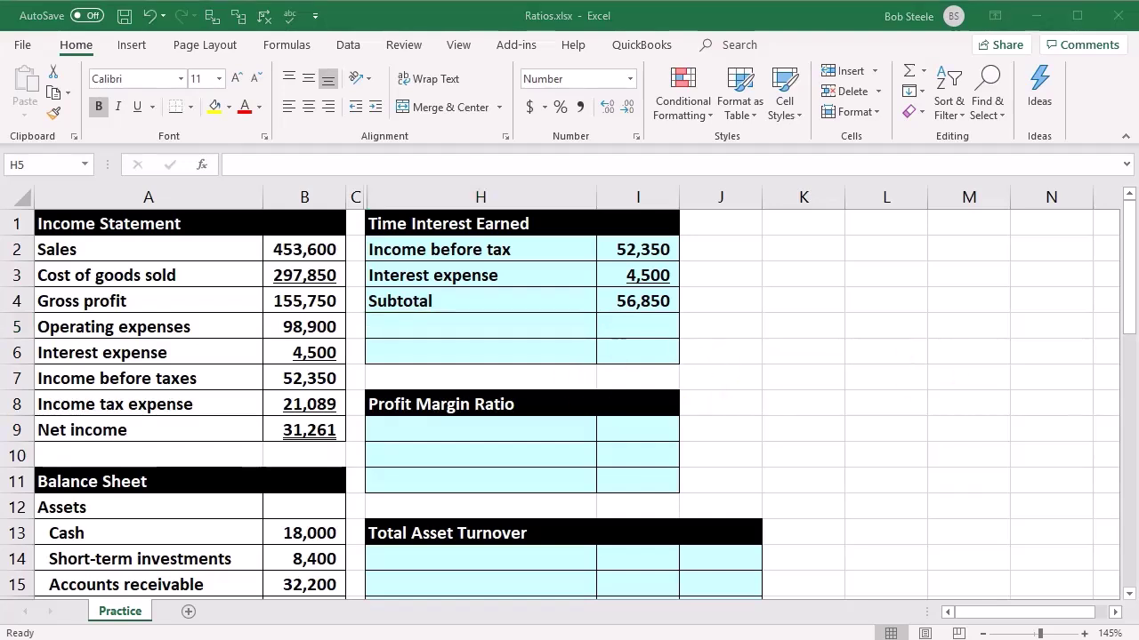
- Label H5 "Interest expense" and link I5 to the income statement's interest expense with =B6 as the divisor
left_click(495, 325)
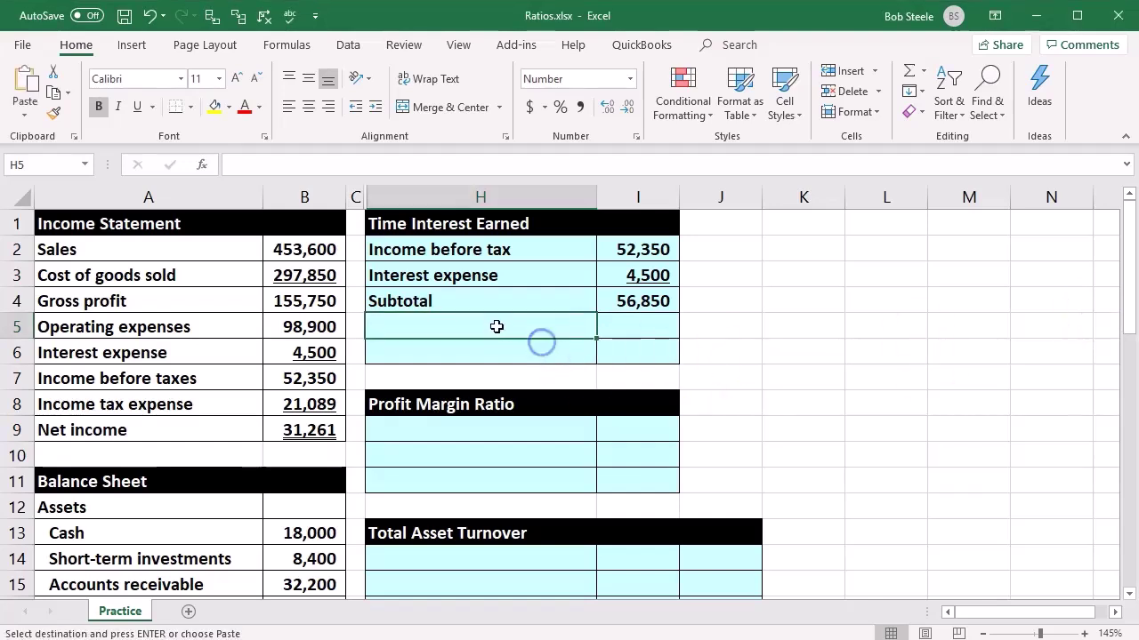
key("ctrl+v")
left_click(620, 324)
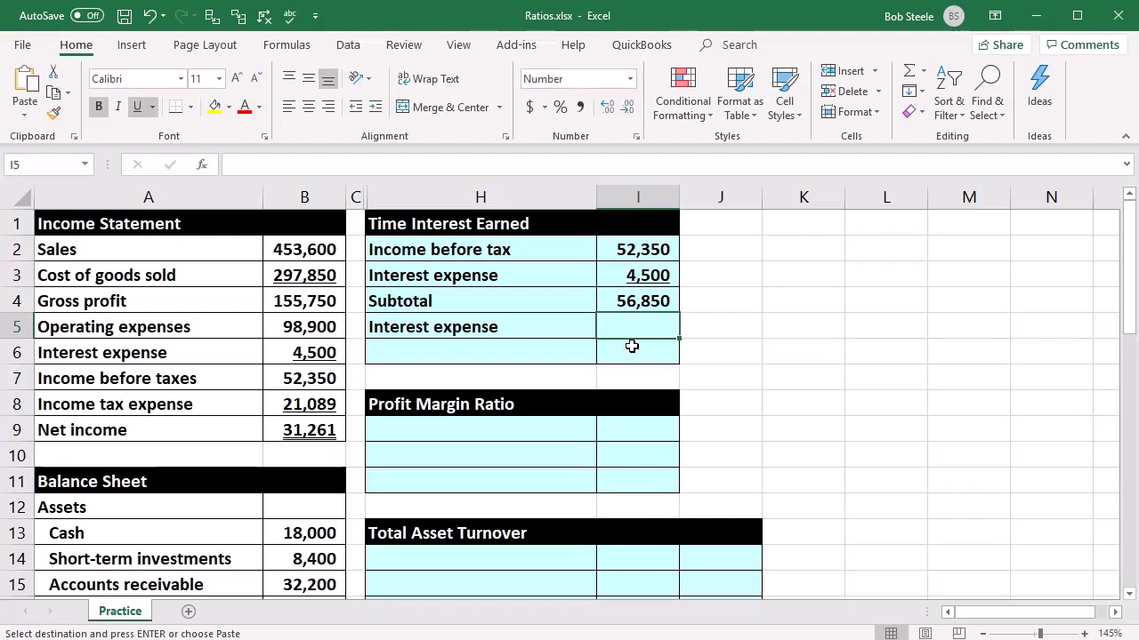
type("=")
left_click(338, 348)
key("Return")
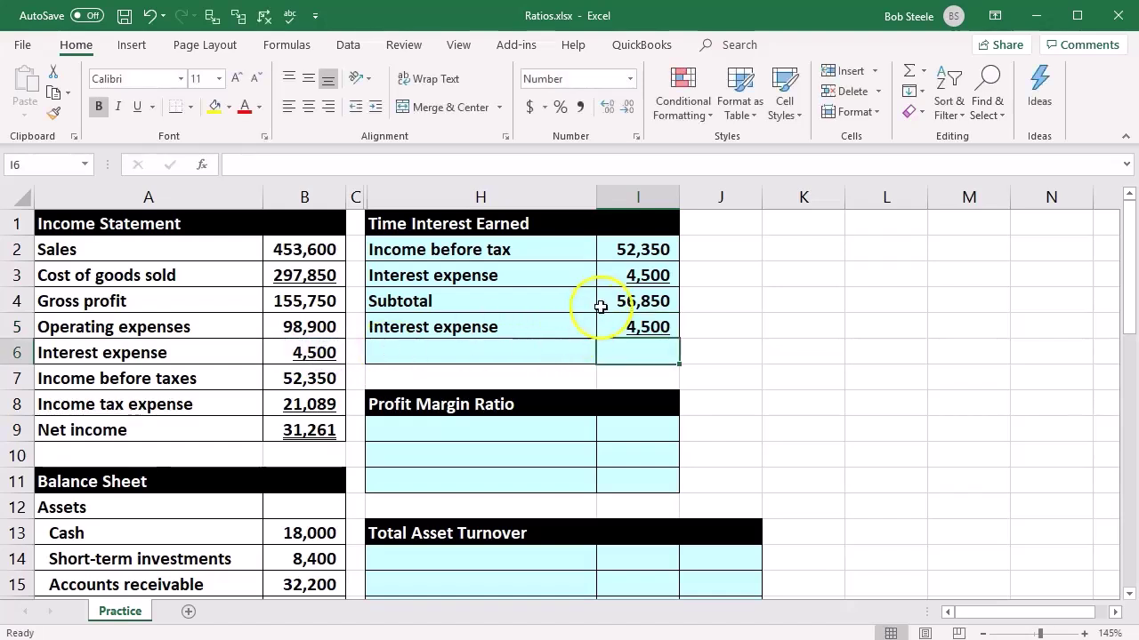
left_click(612, 282)
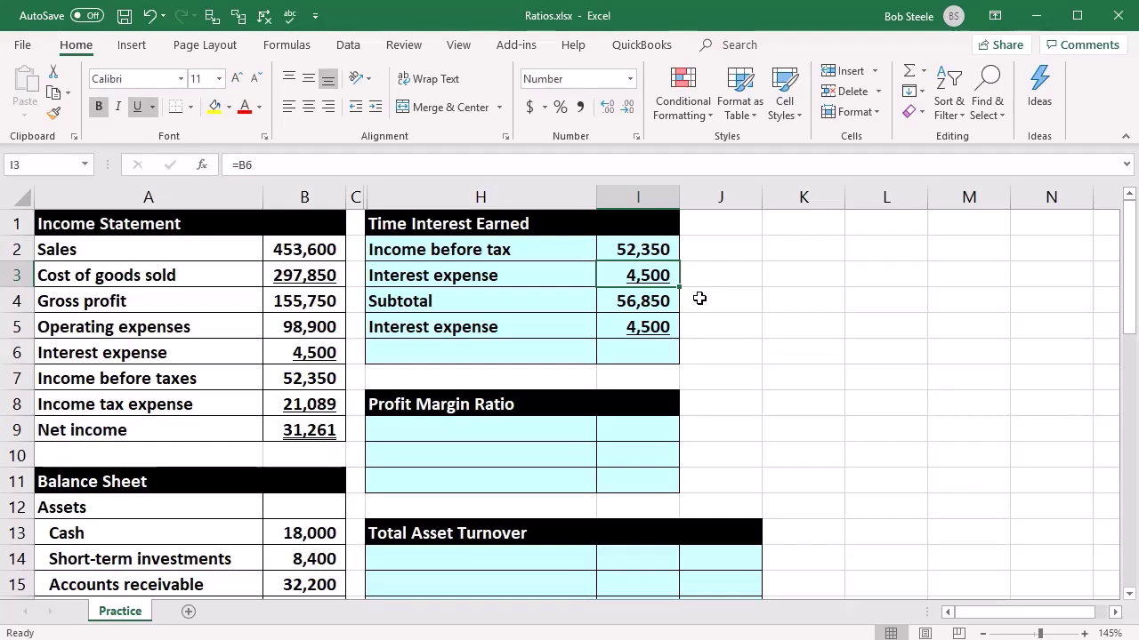
left_click(655, 322)
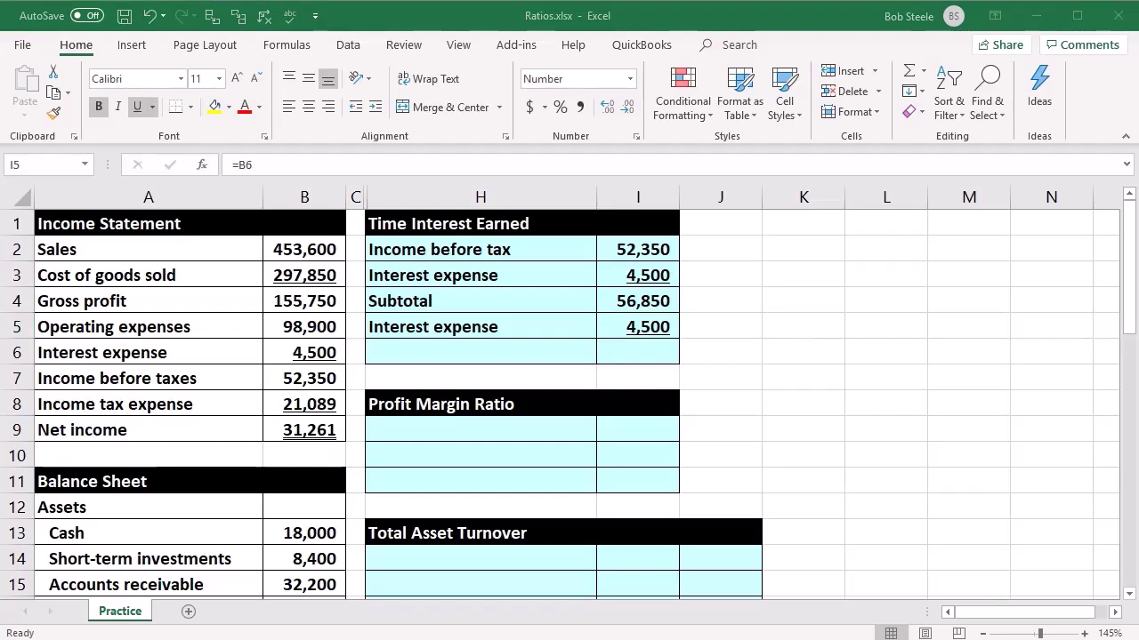
- Label H6 "Time Interest Earned" and divide the subtotal by interest expense in I6 with =I4/I5
key("alt+Tab")
left_click(508, 348)
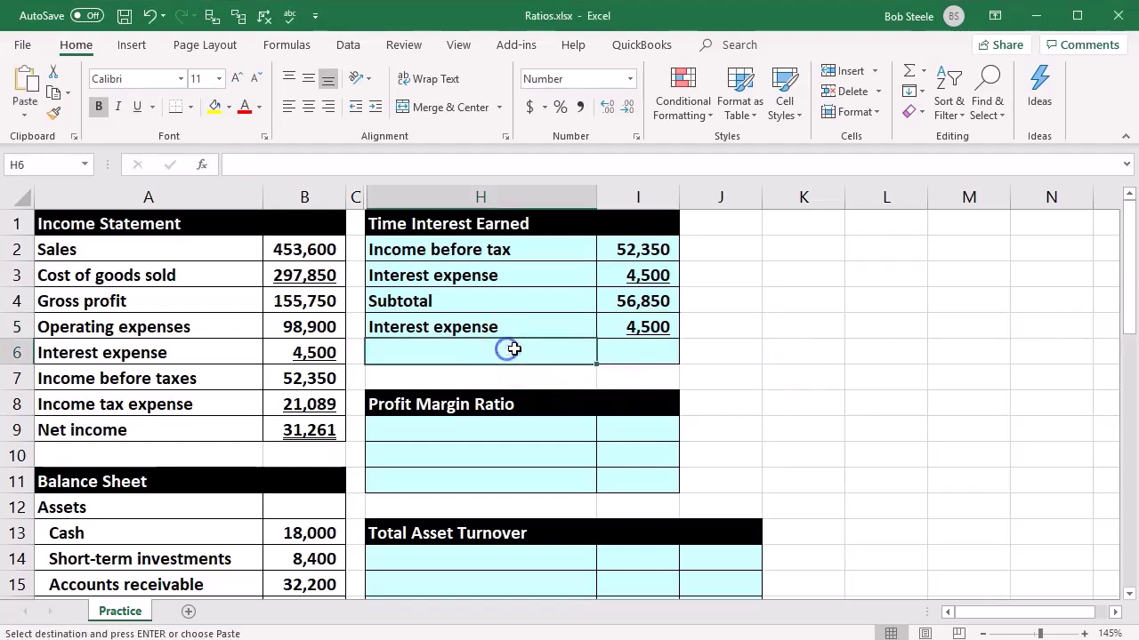
key("ctrl+v")
left_click(645, 350)
type("=")
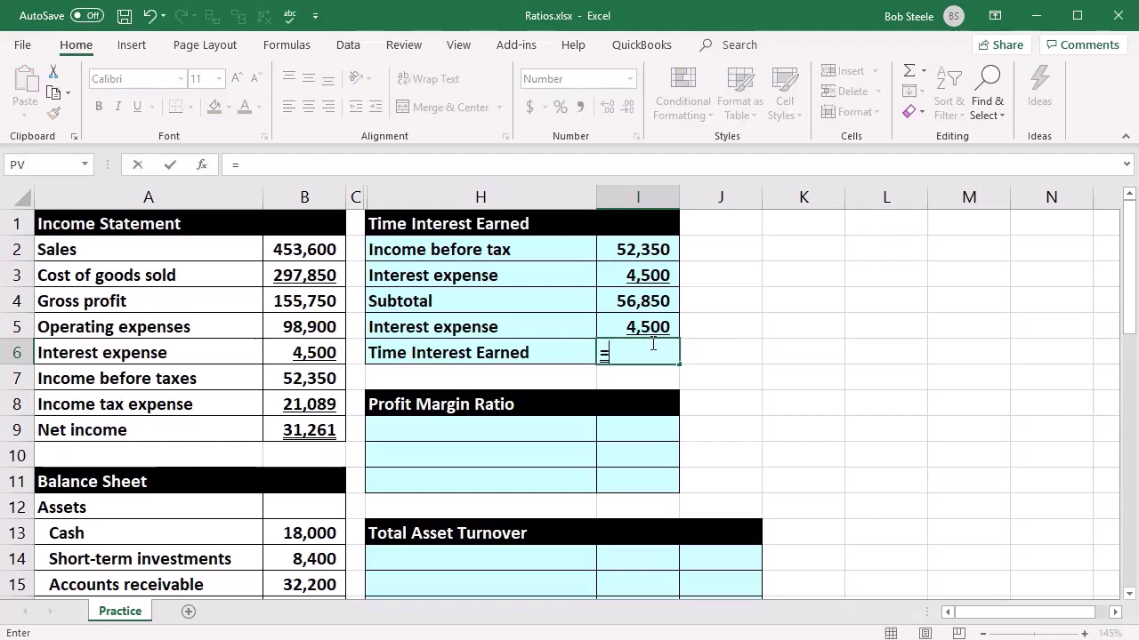
left_click(627, 300)
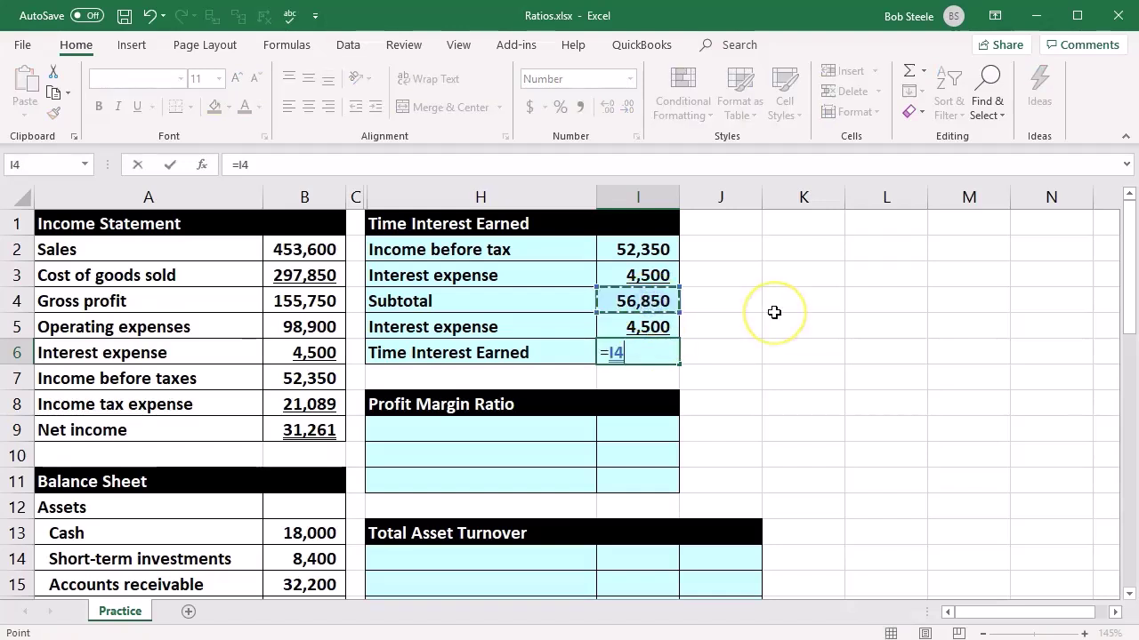
type("/")
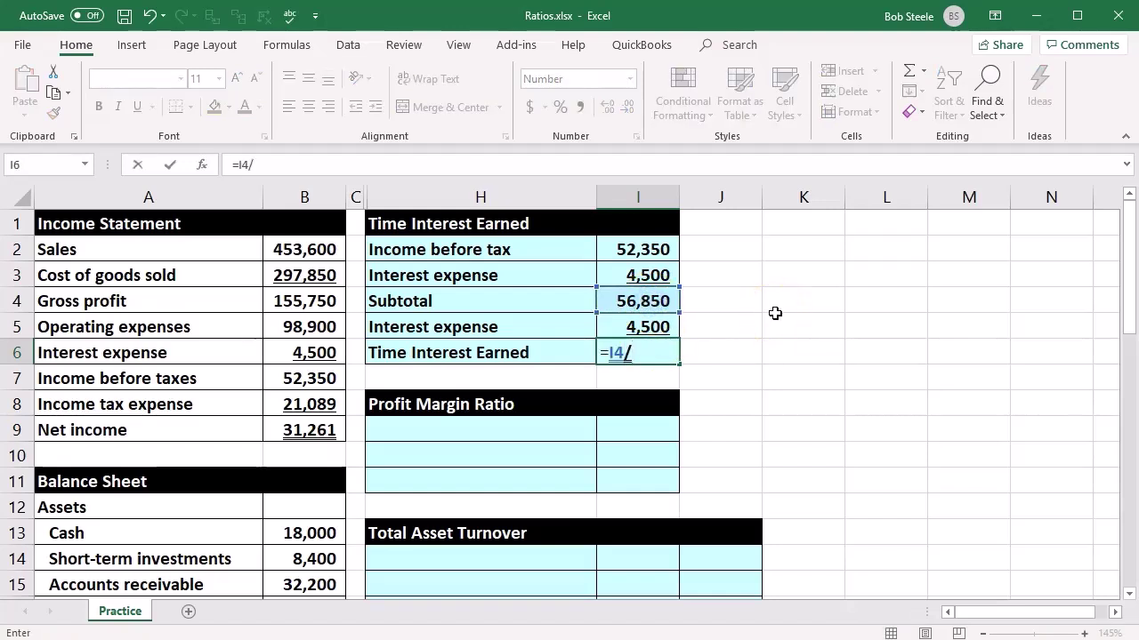
left_click(658, 326)
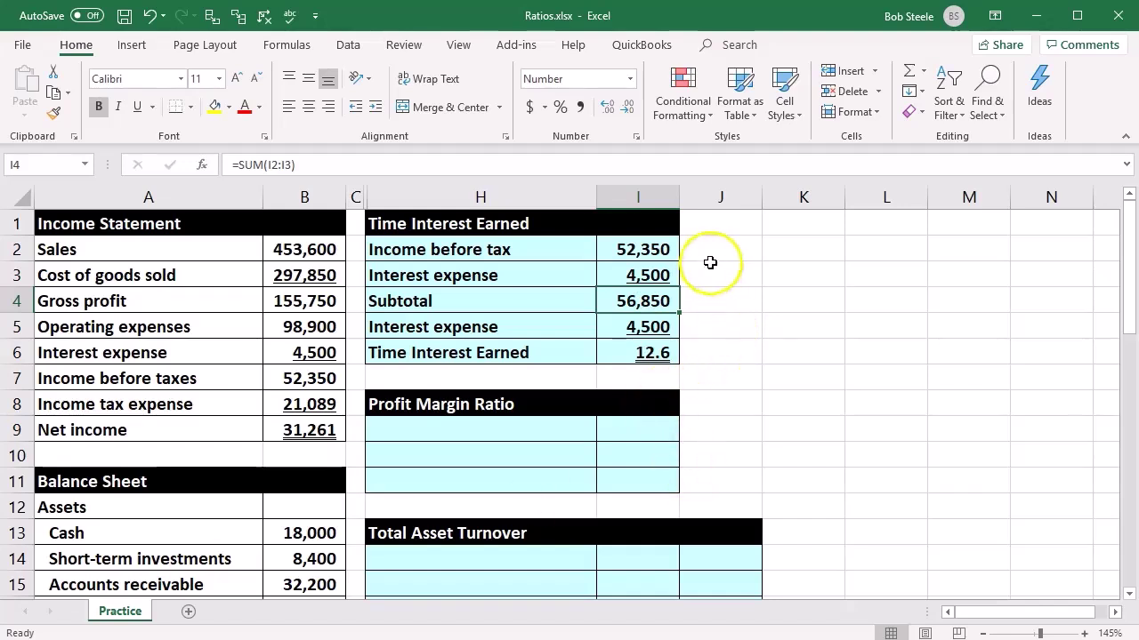
- Review the Time Interest Earned calculation row by row, from income before tax down to the ratio in row 6
left_click(710, 257)
key("Down")
key("Down")
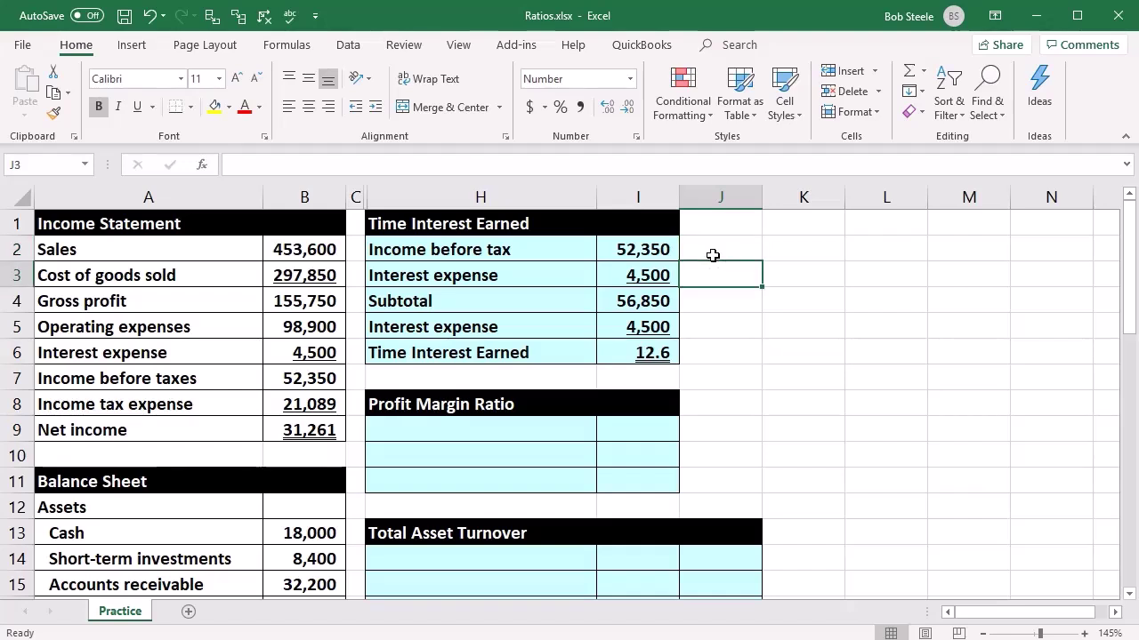
key("Down")
key("Down")
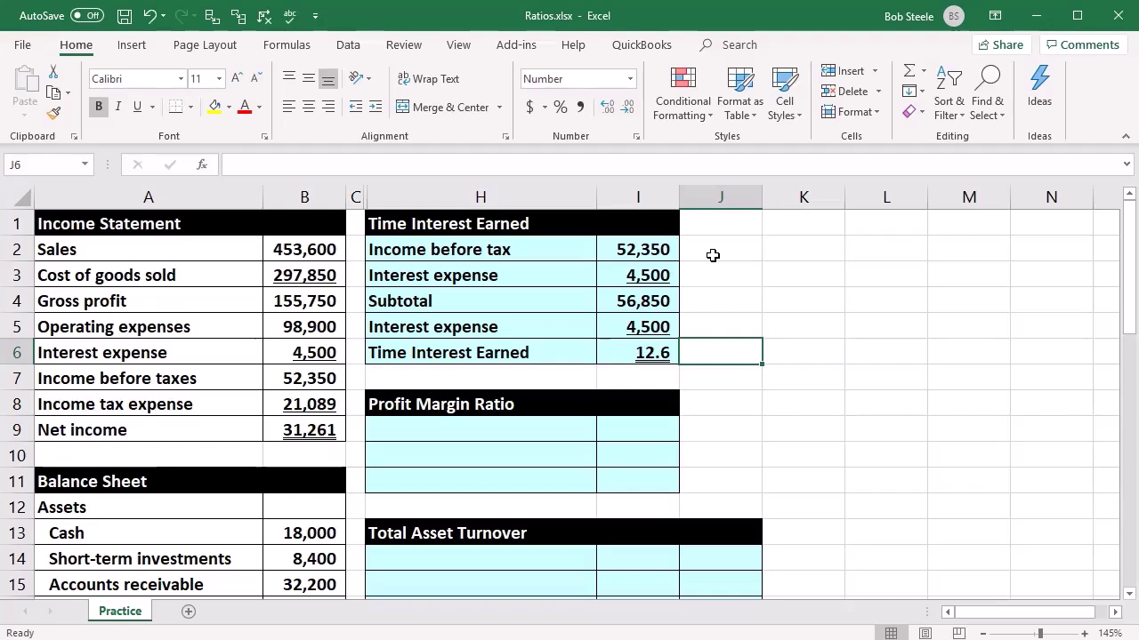
left_click(712, 255)
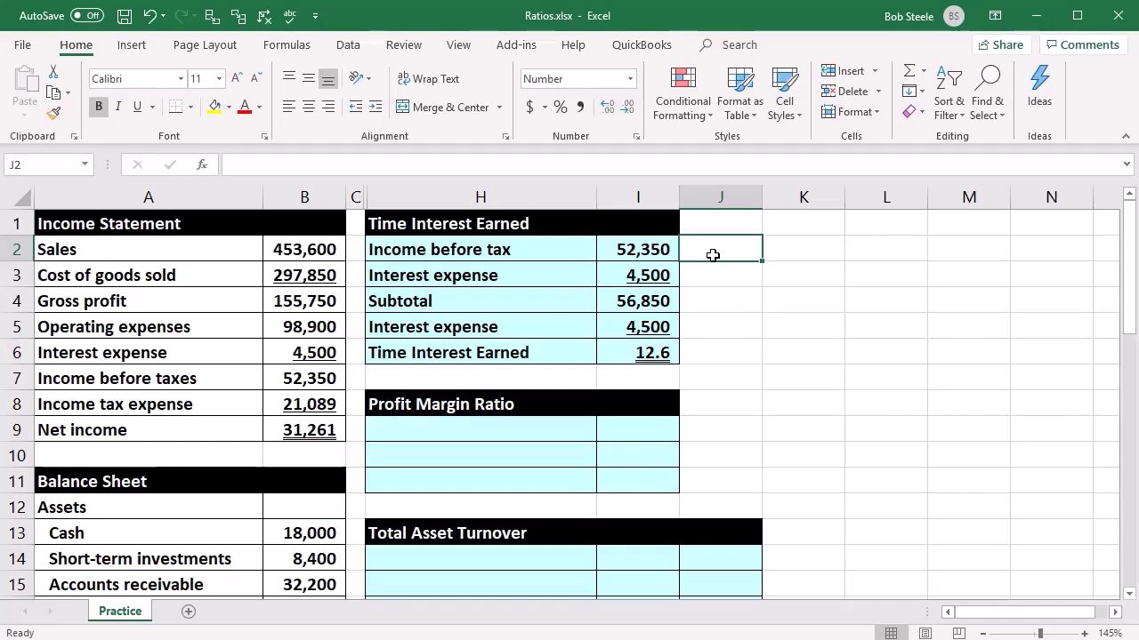
left_click(740, 358)
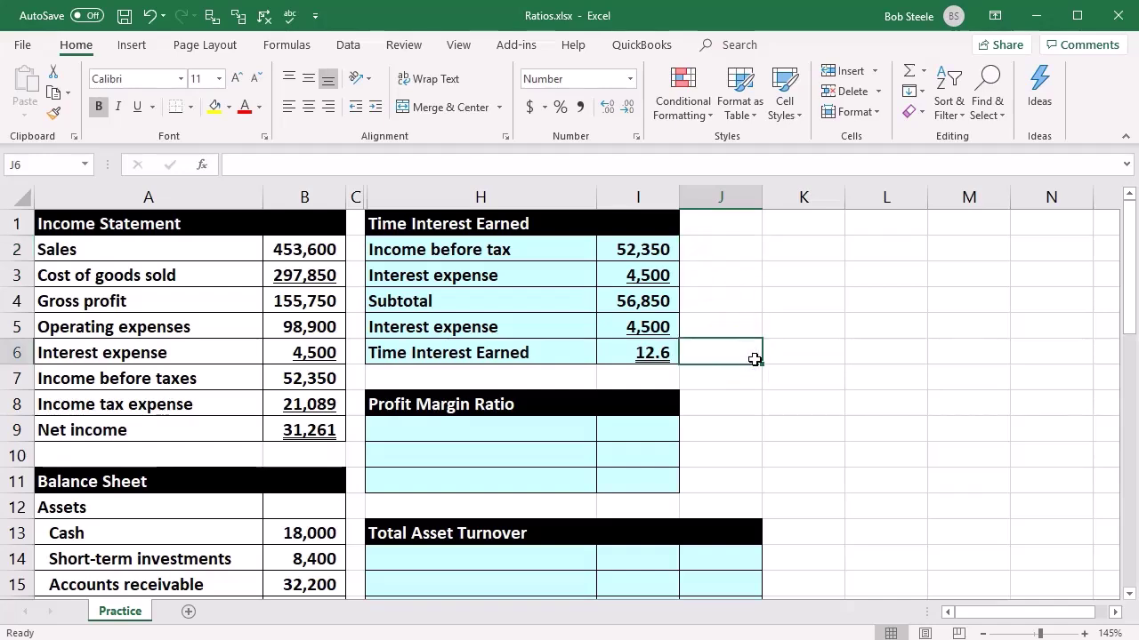
scroll(754, 358, "down", 2)
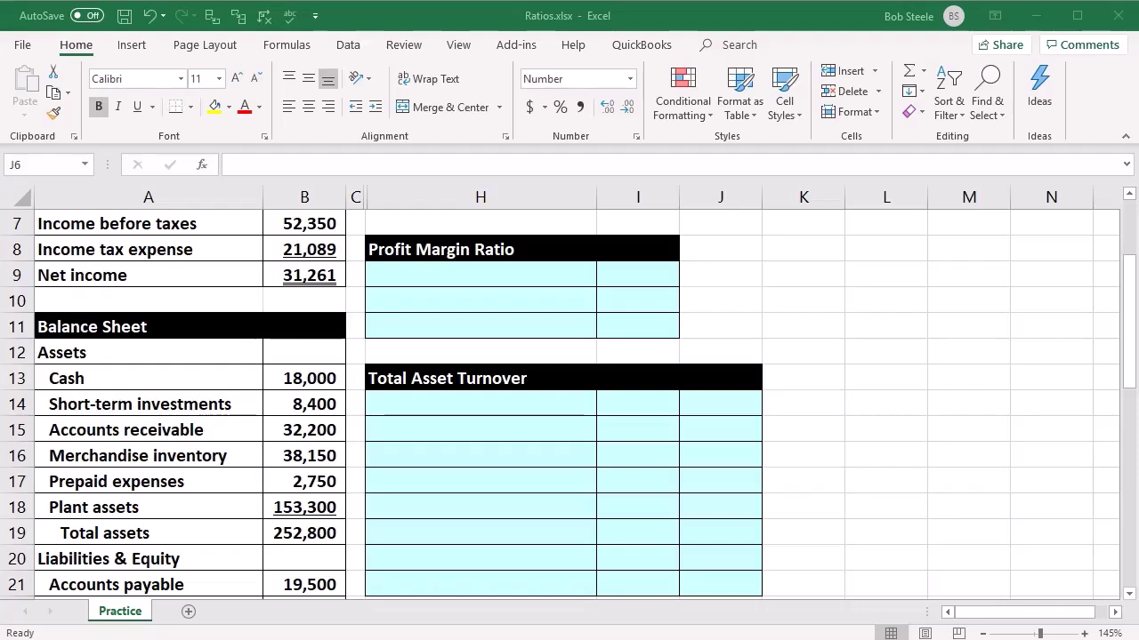
- Label H9 "Net income" under Profit Margin Ratio and link I9 to the income statement's net income with =B9
key("ctrl+c")
left_click(433, 278)
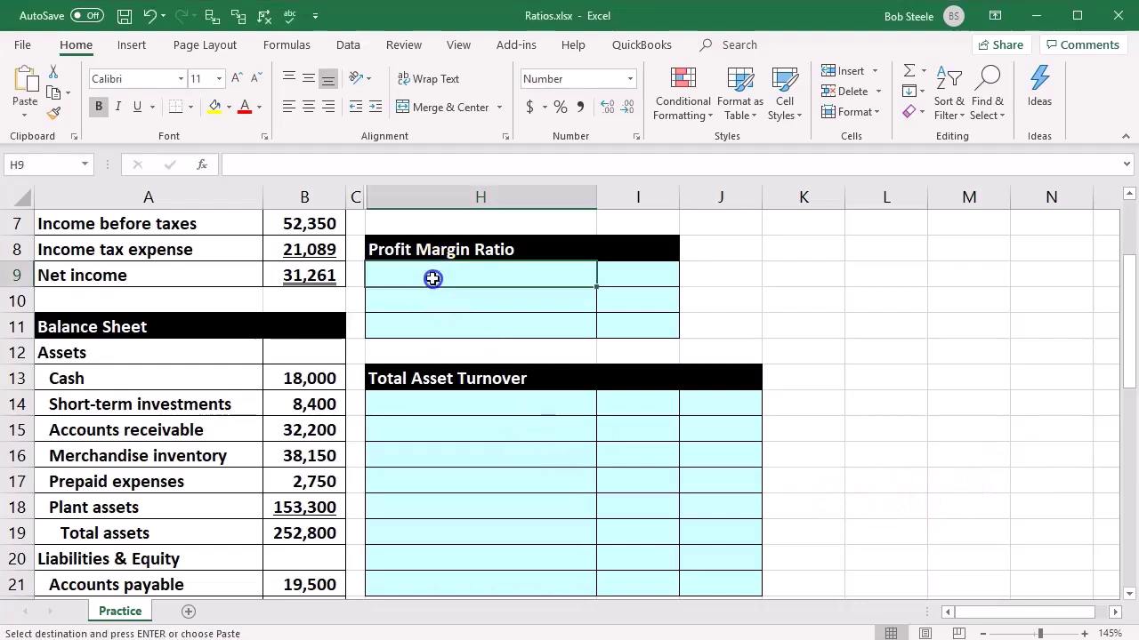
key("ctrl+v")
key("Tab")
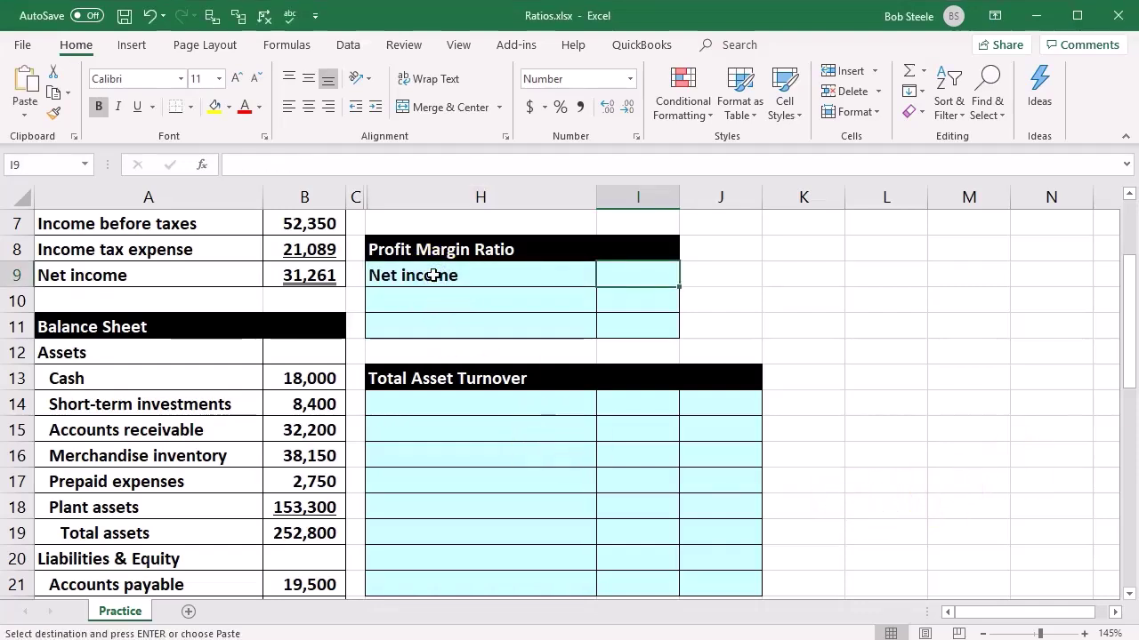
type("=")
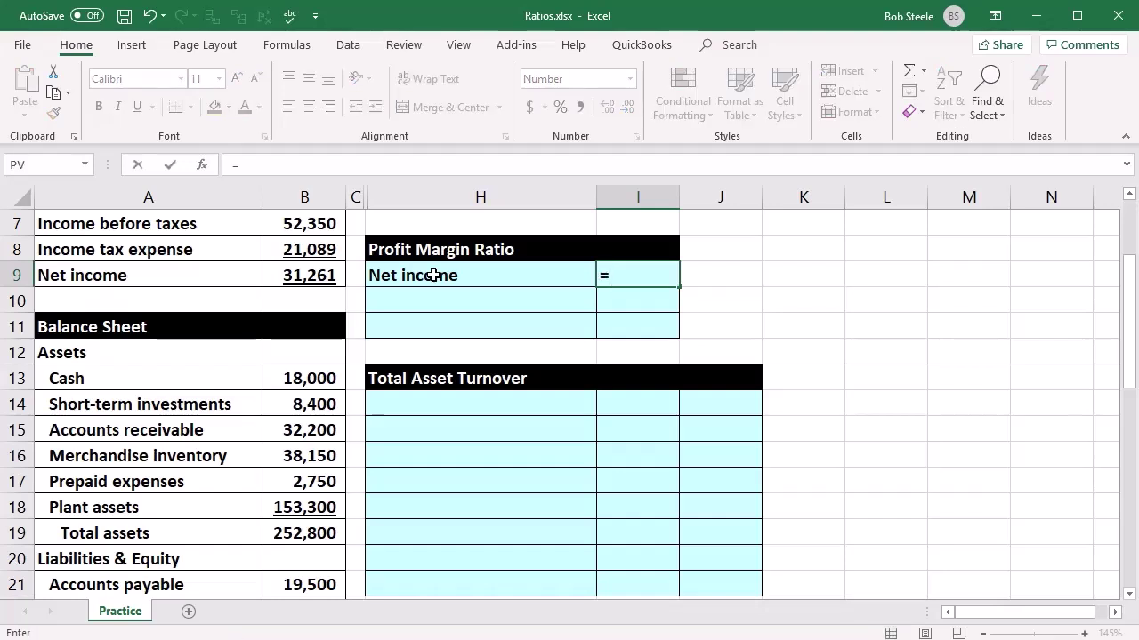
left_click(316, 276)
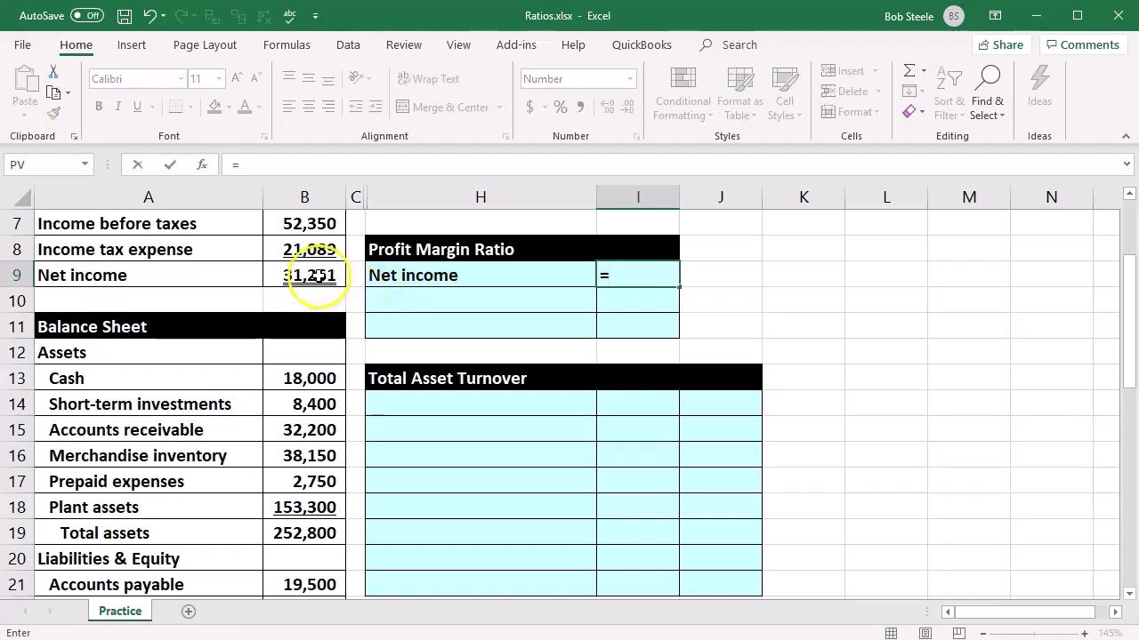
key("Return")
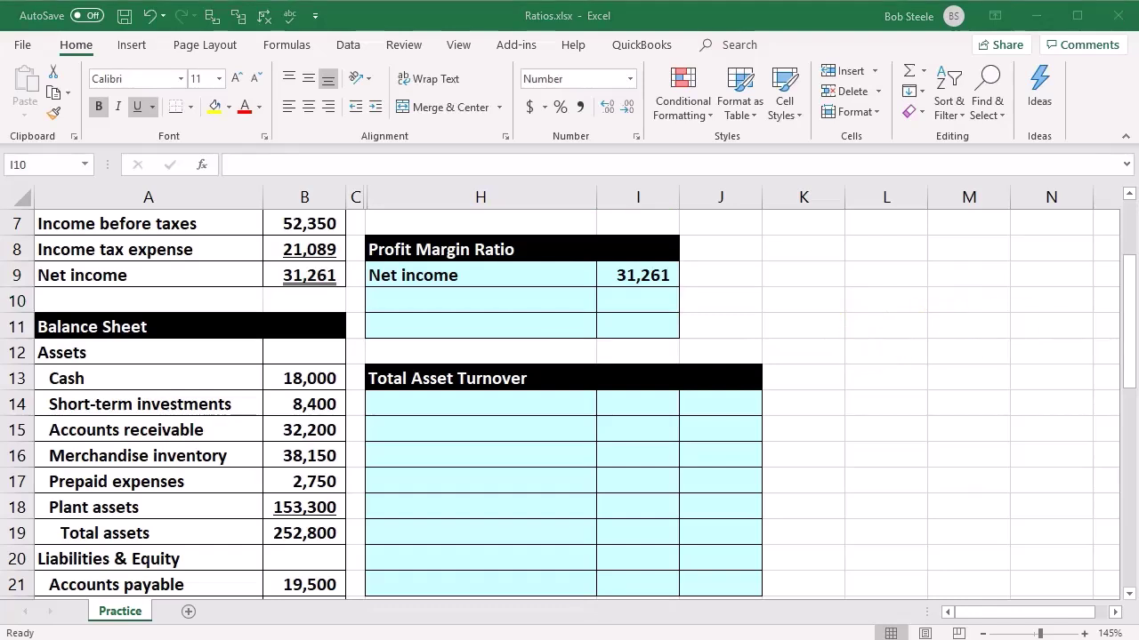
- Label H10 "Net sales" and link I10 to the income statement's sales with =B2
left_click(526, 308)
key("ctrl+v")
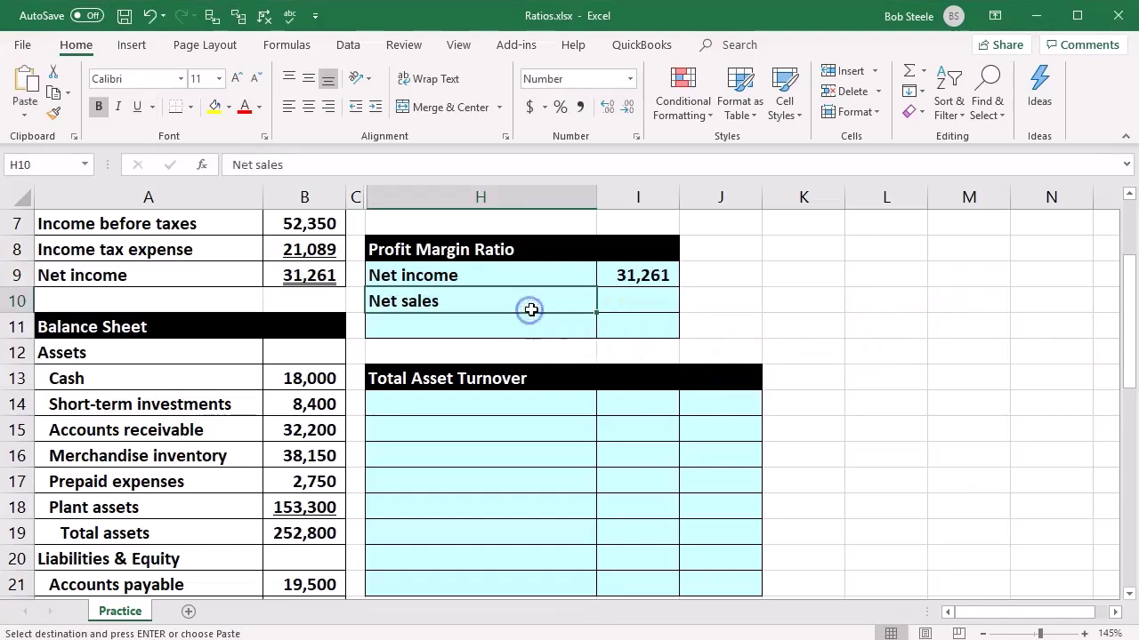
left_click(359, 457)
scroll(359, 457, "up", 2)
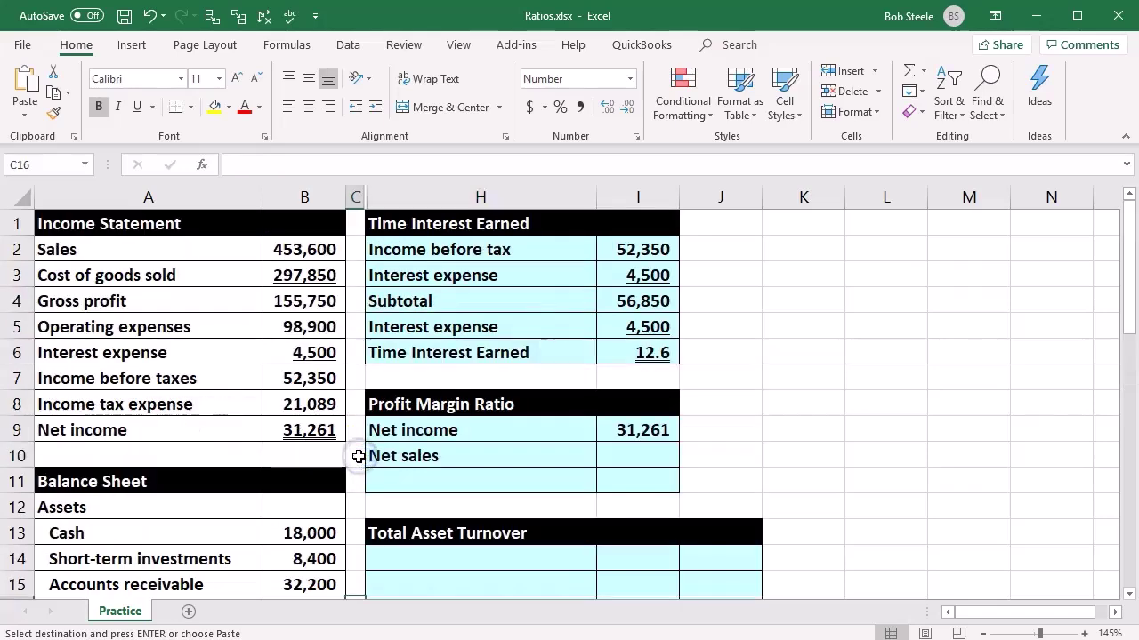
left_click(307, 252)
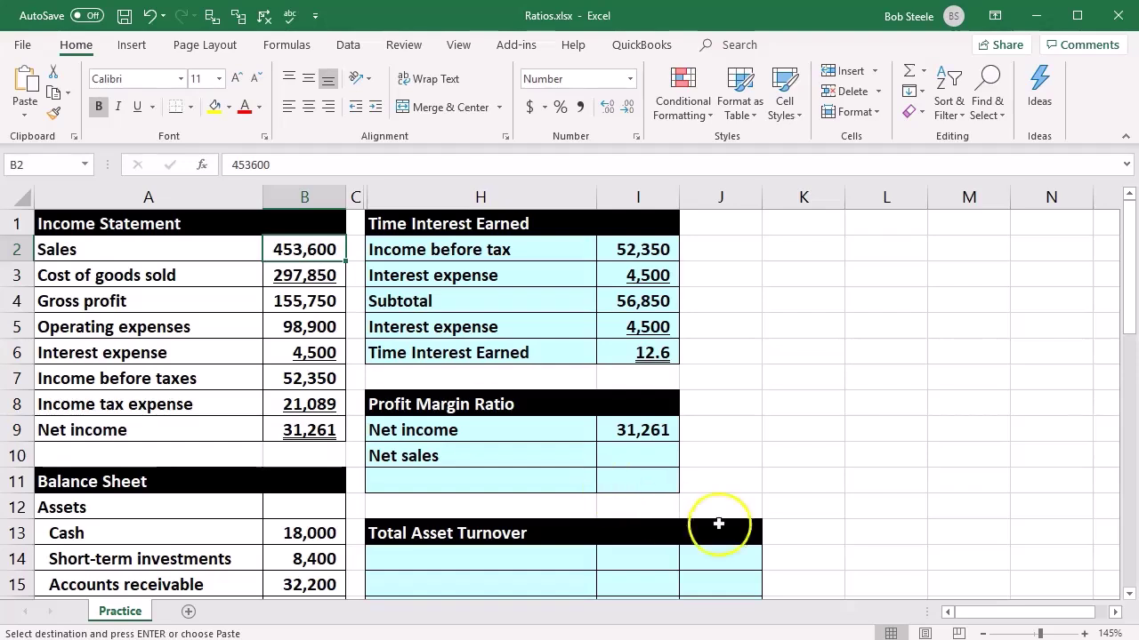
left_click(672, 461)
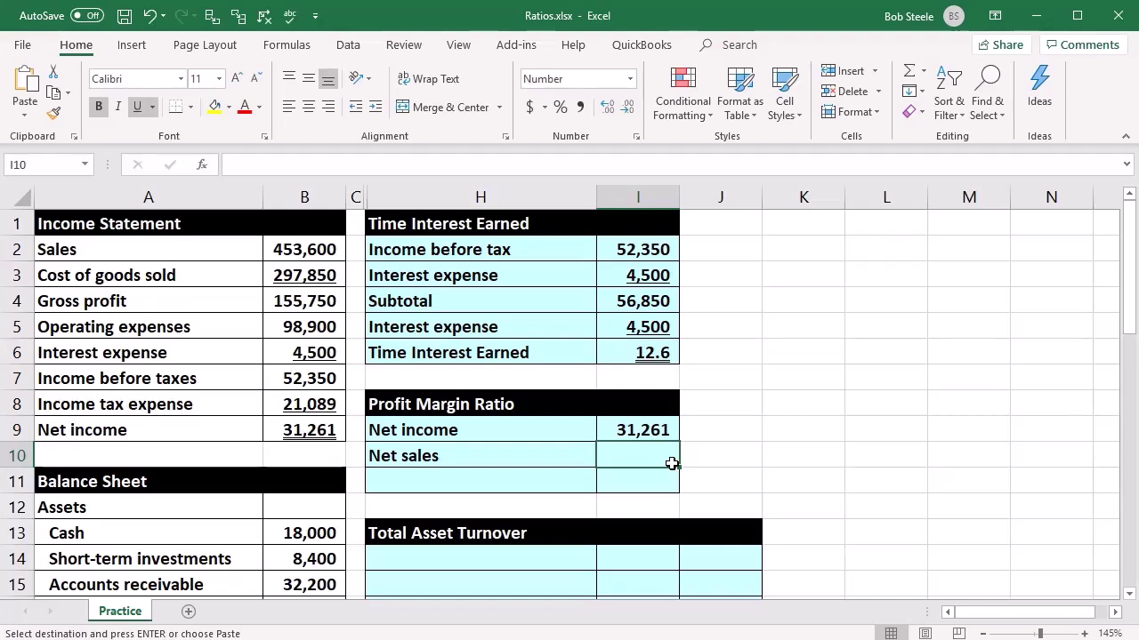
type("=")
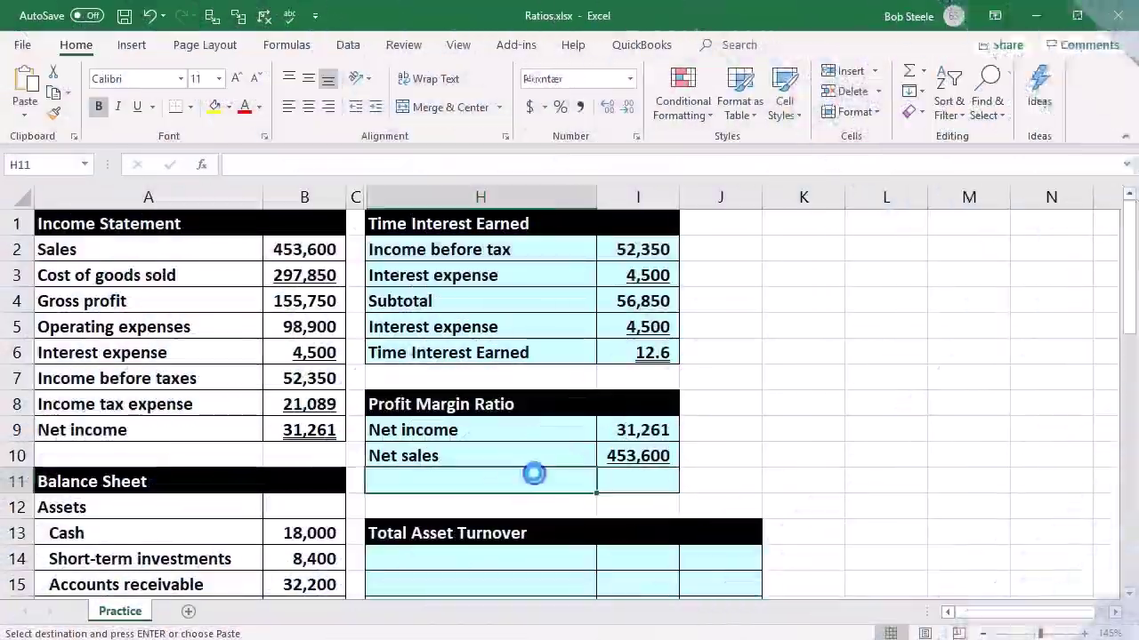
- Label H11 "Profit Margin Ratio" and divide net income by net sales in I11 with =I9/I10
key("ctrl+v")
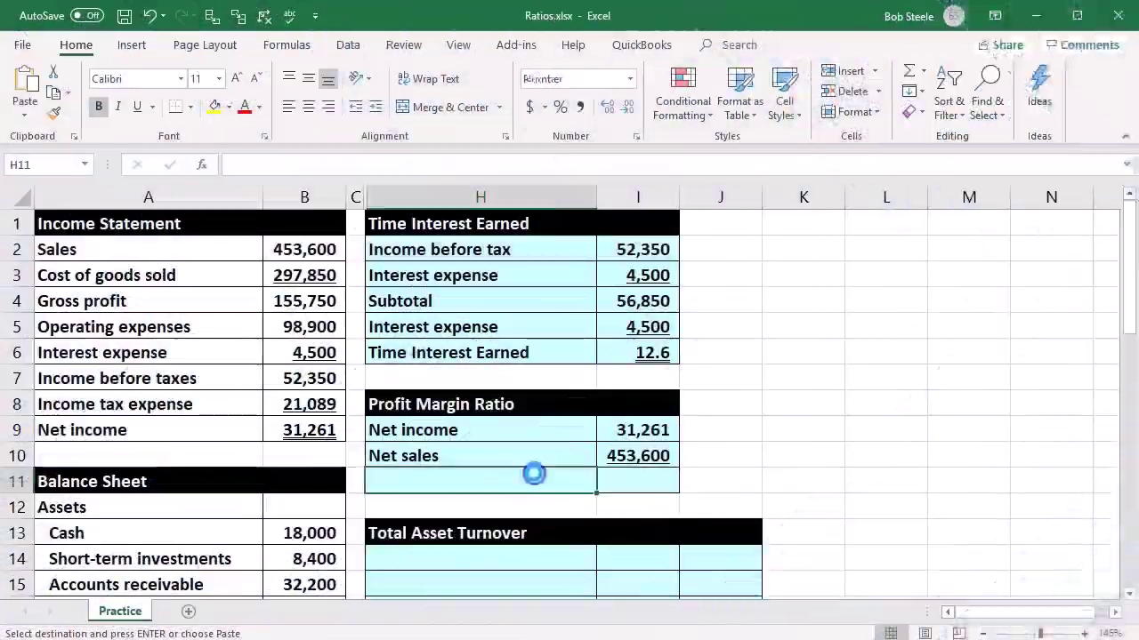
key("Right")
type("=")
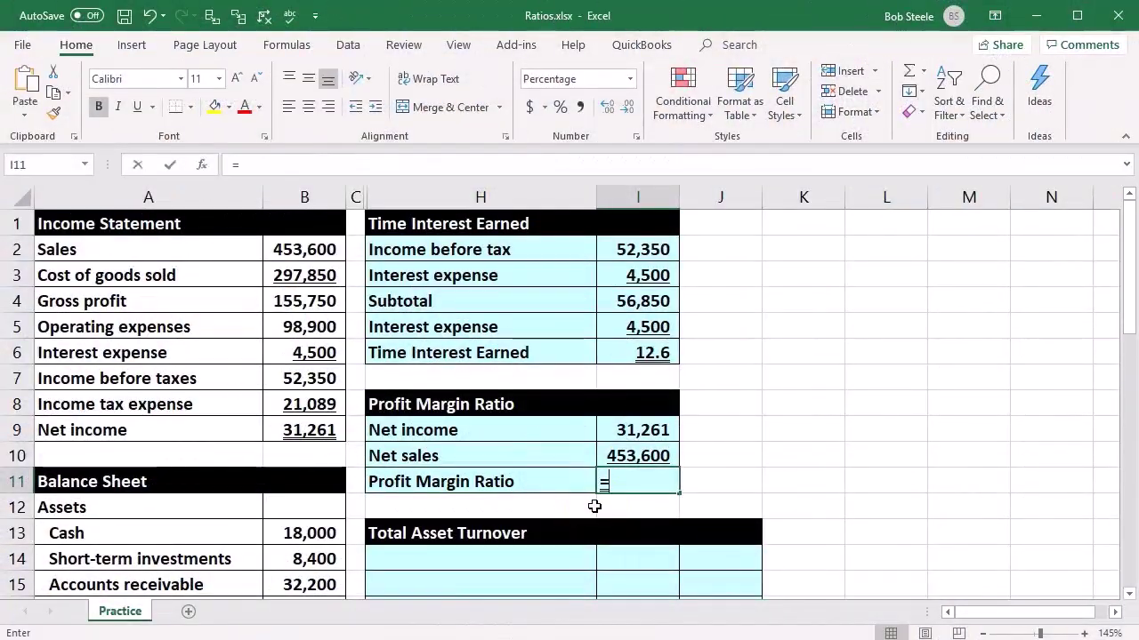
left_click(645, 430)
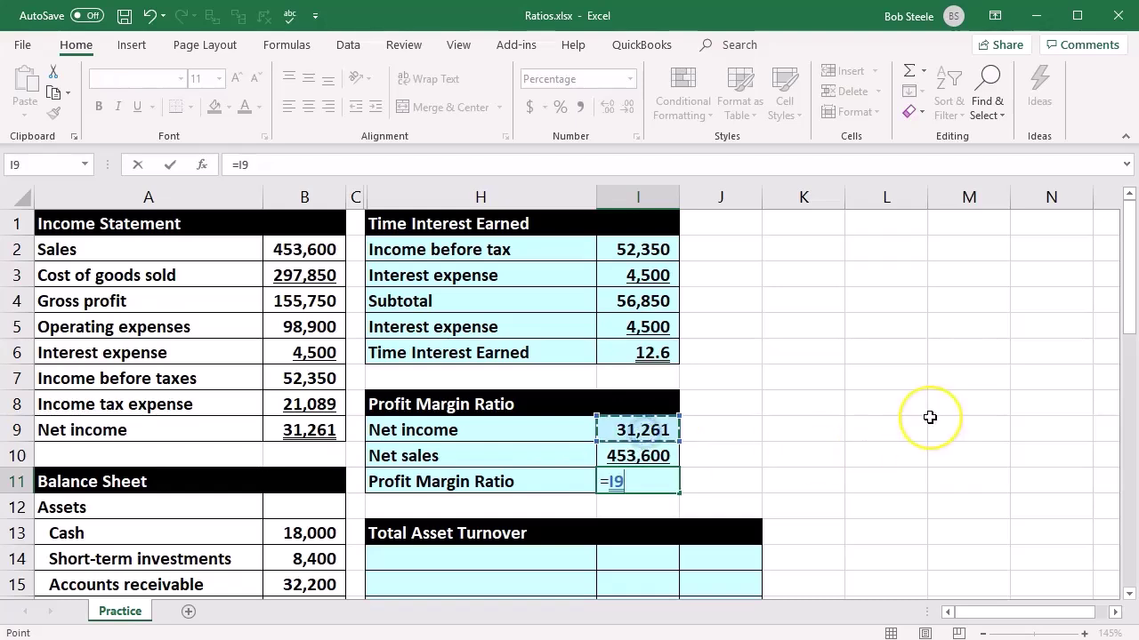
type("/")
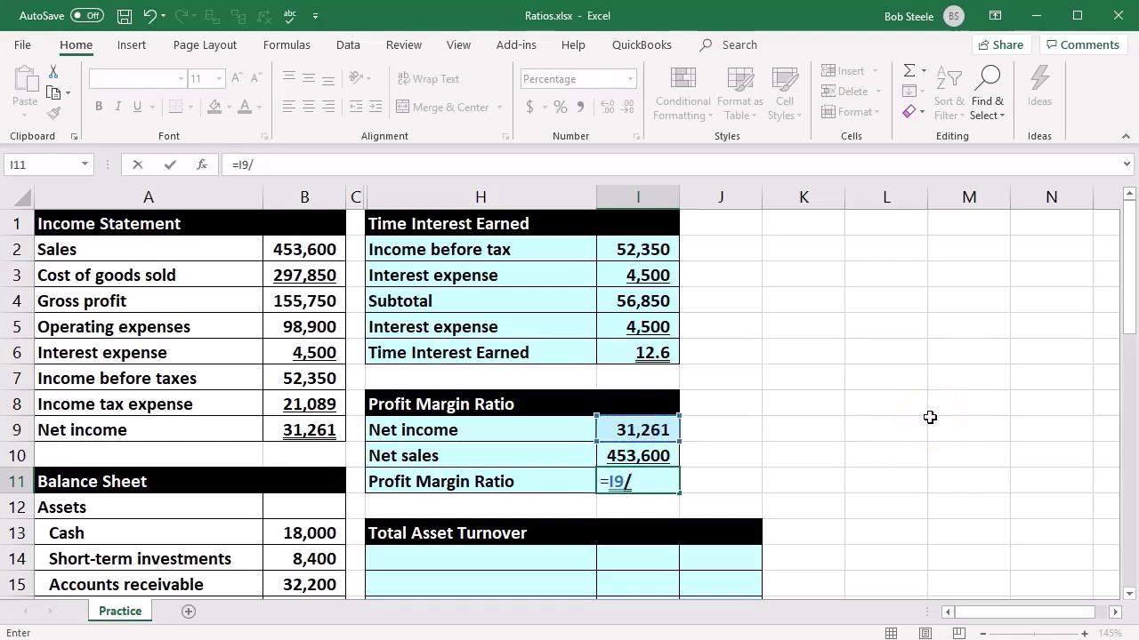
left_click(664, 455)
key("Return")
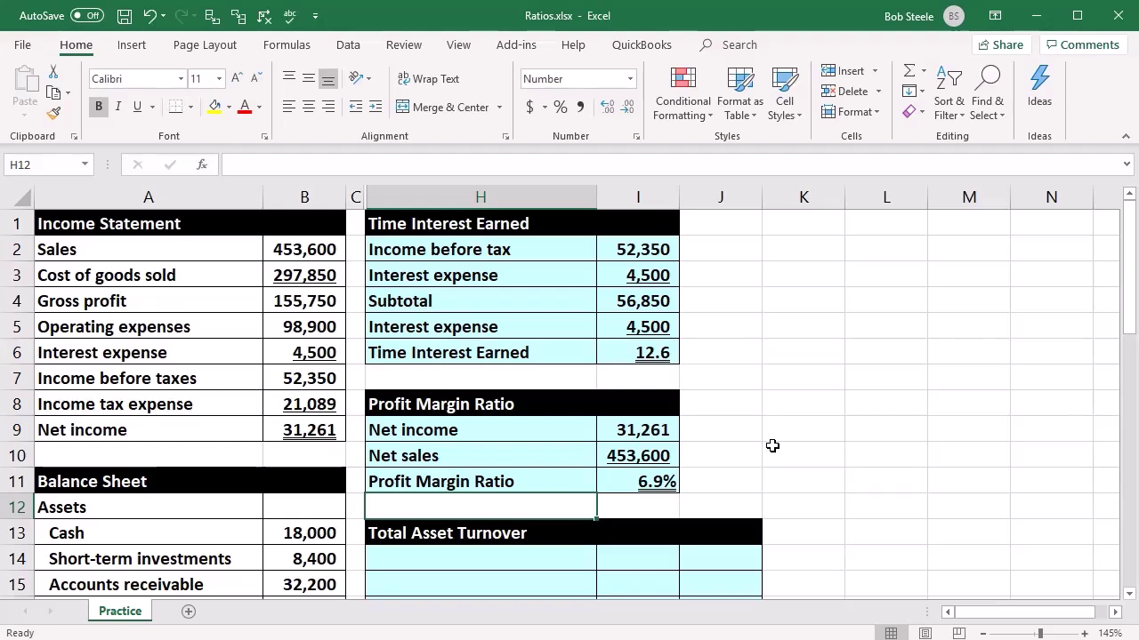
- Review the net income and sales figures in the income statement that feed the profit margin ratio
left_click(331, 432)
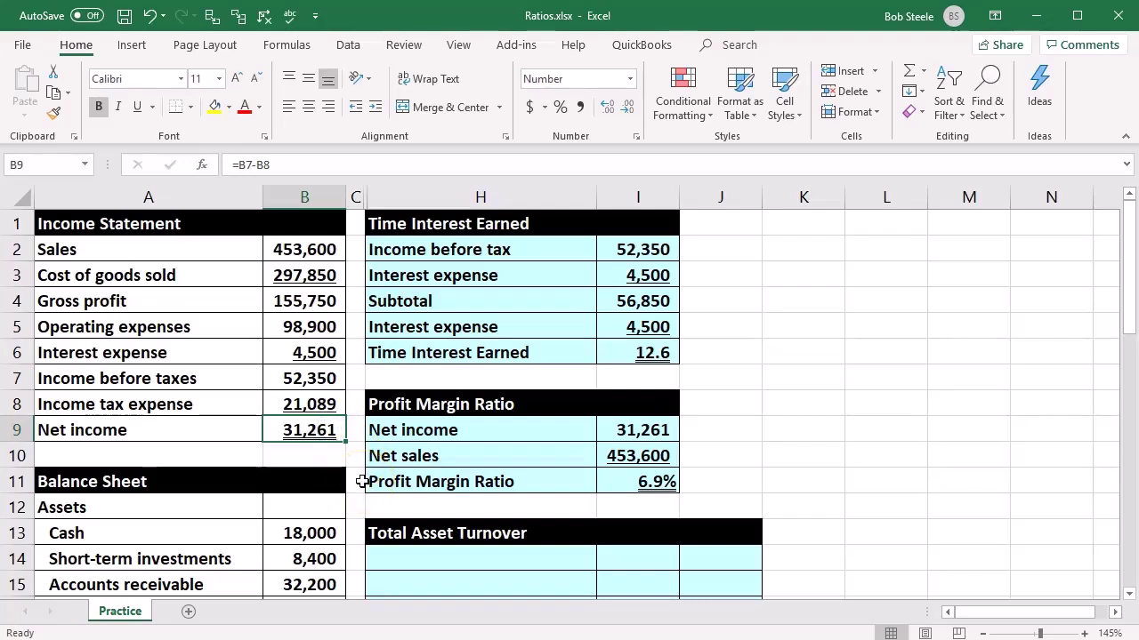
left_click(274, 636)
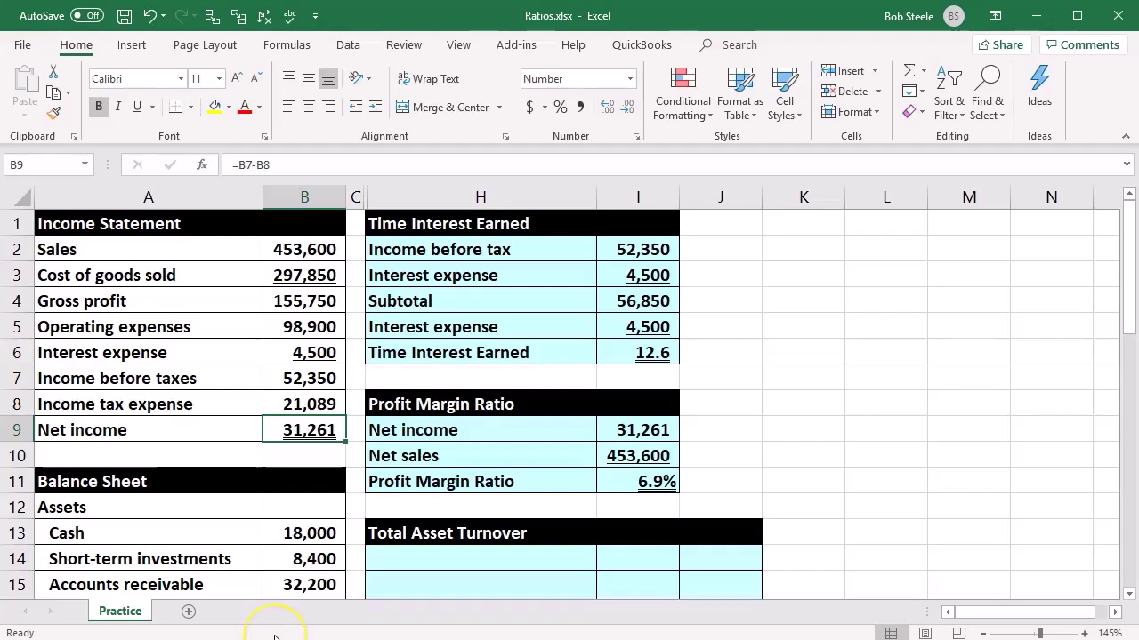
left_click(333, 250)
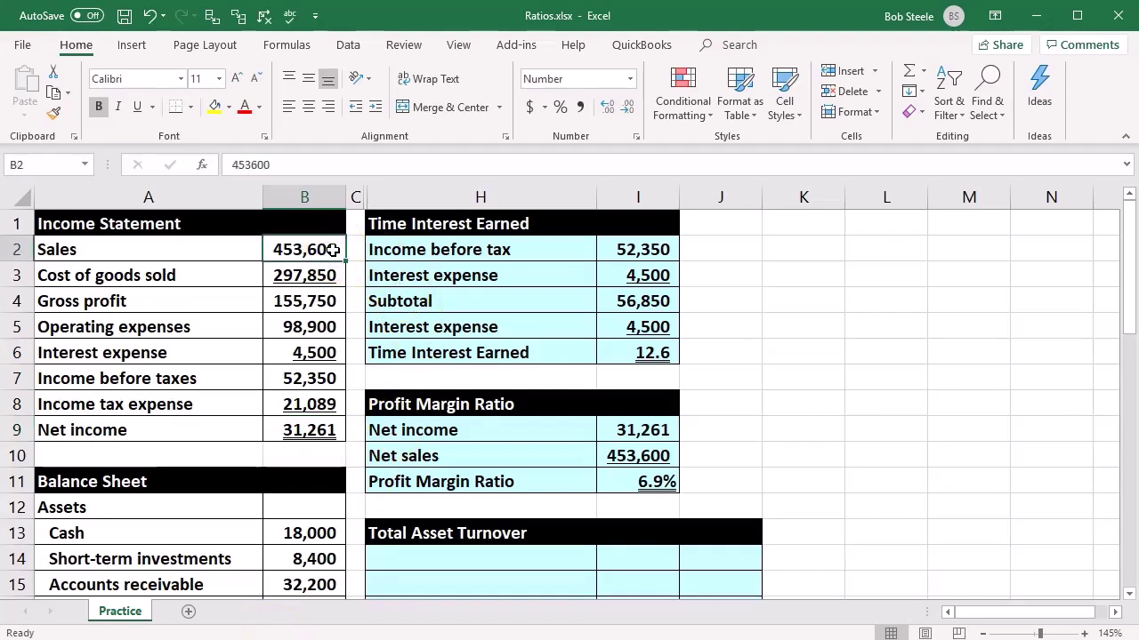
left_click(305, 432)
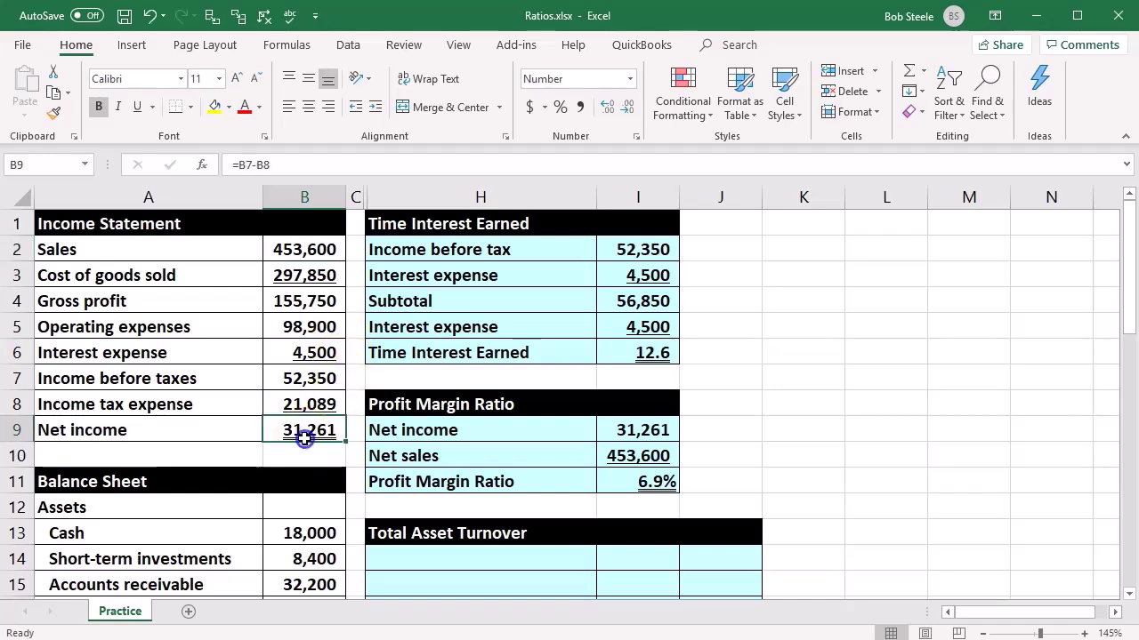
left_click(585, 454)
- Label H14 "Net sales" under Total Asset Turnover and link J14 to the income statement's sales with =B2
scroll(585, 454, "down", 3)
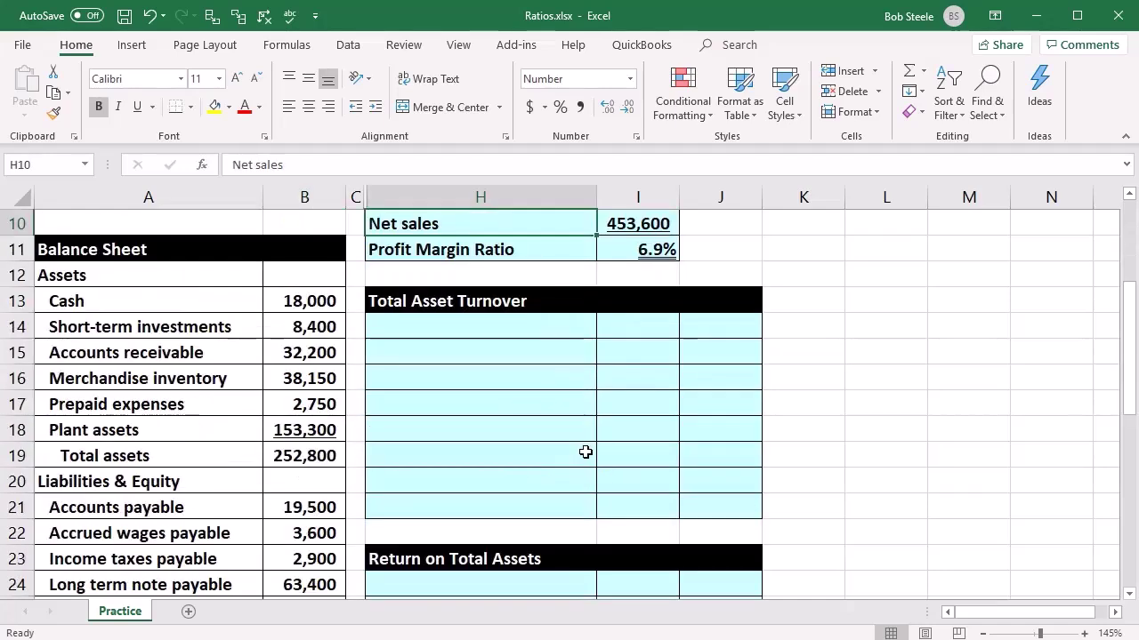
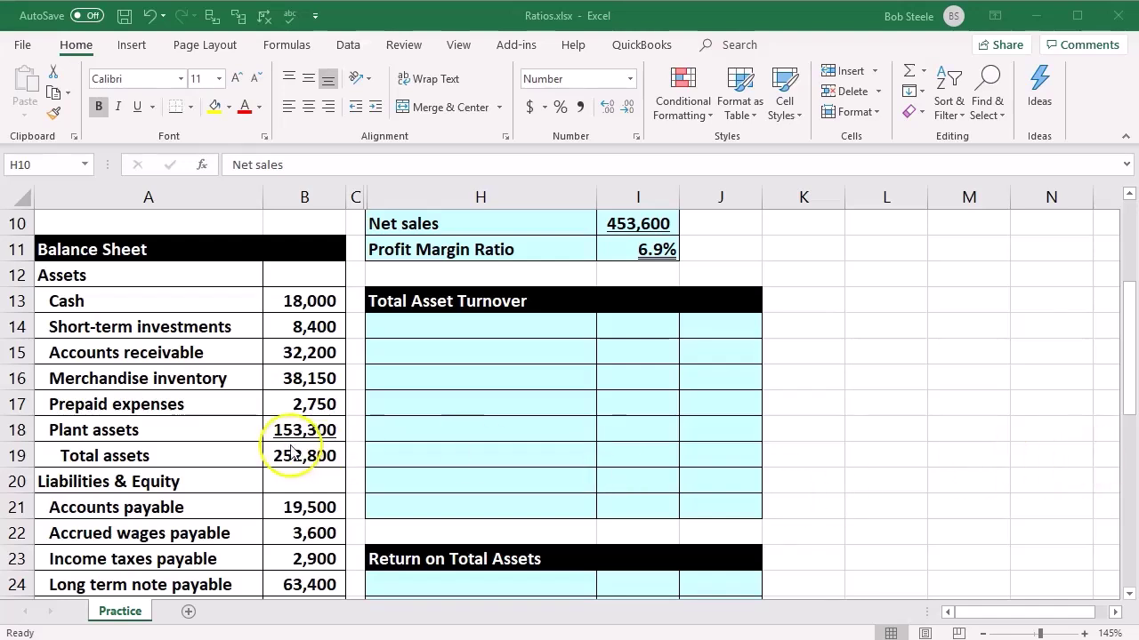
left_click(306, 423)
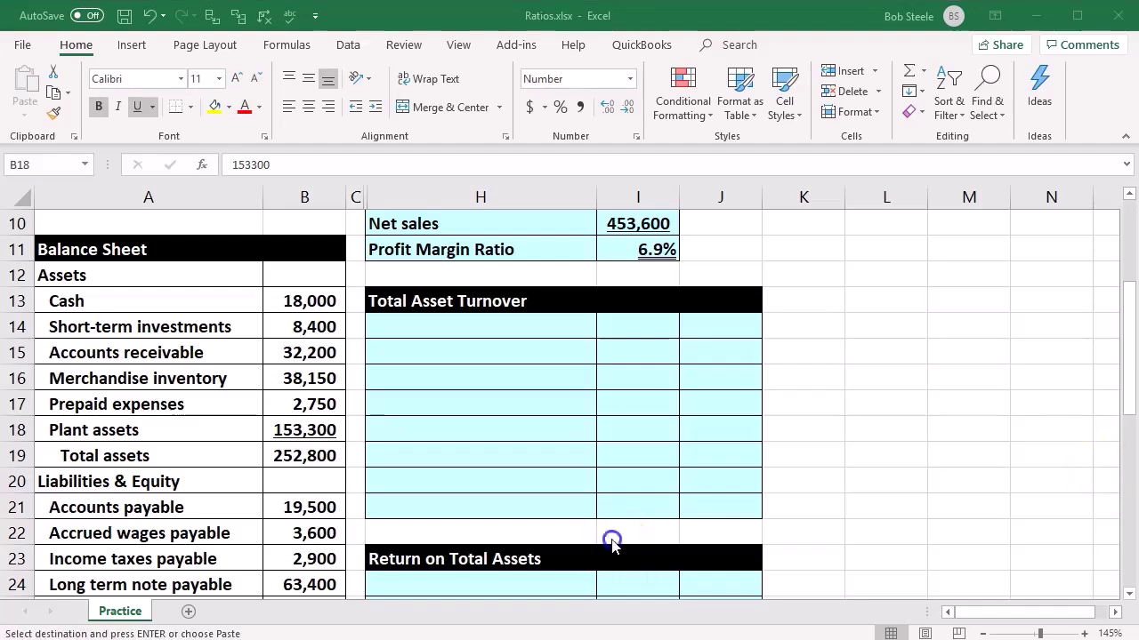
left_click(451, 326)
type("Net sales")
left_click(689, 329)
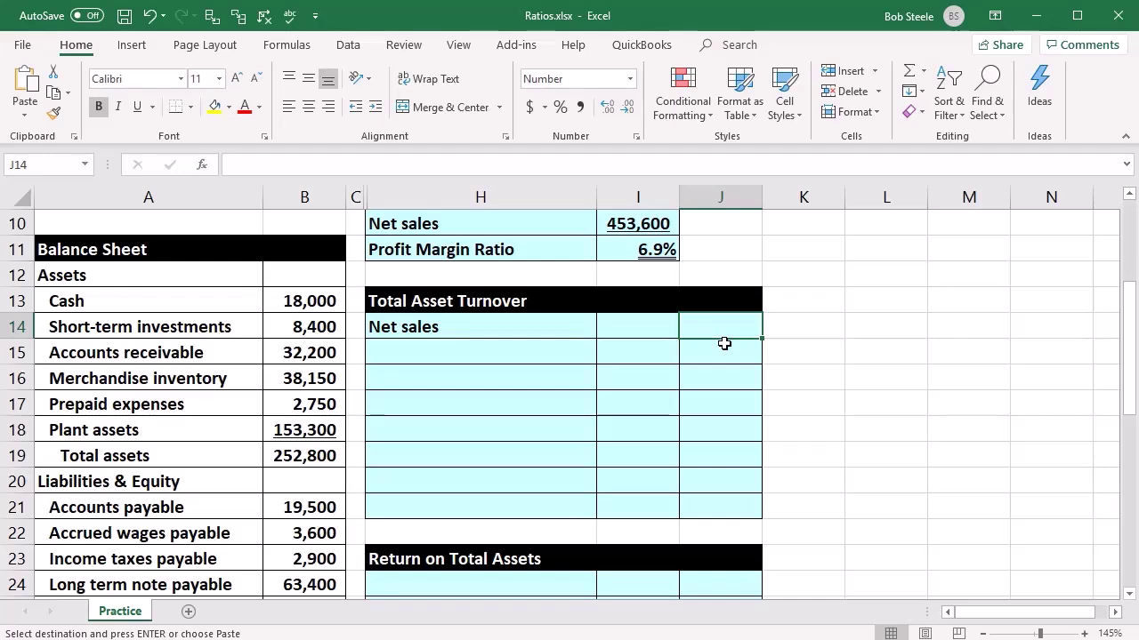
type("=")
scroll(313, 481, "up", 1)
scroll(313, 481, "up", 2)
left_click(303, 250)
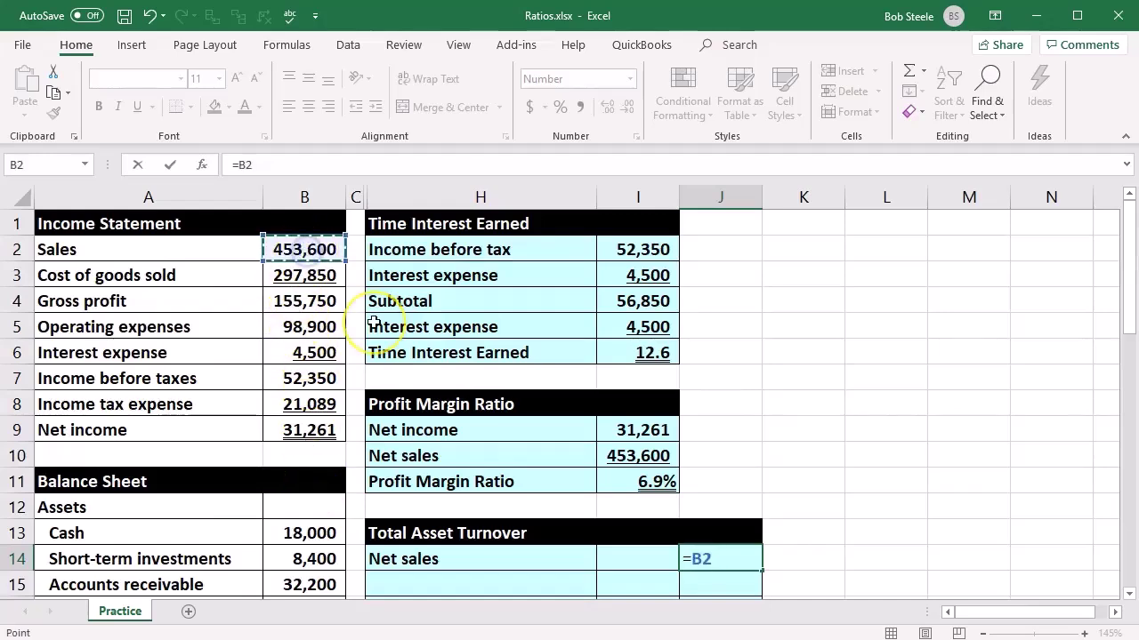
key("Return")
- Label H15 "Average total assets:" and H16 "Beginning assets" in the Total Asset Turnover table
scroll(602, 422, "down", 2)
scroll(602, 422, "down", 1)
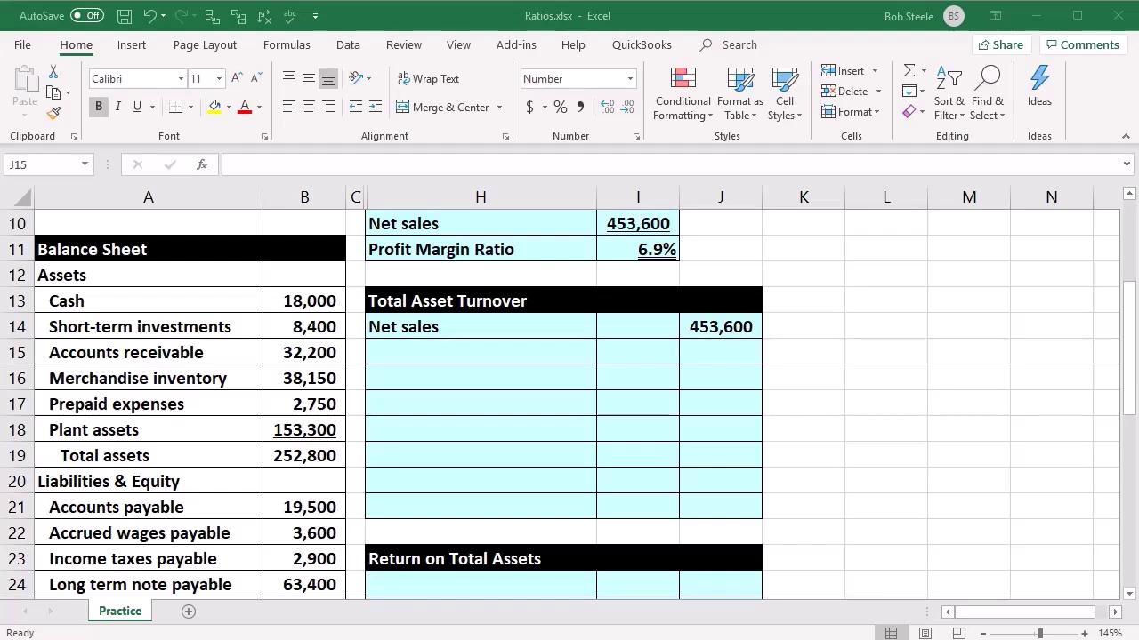
left_click(730, 356)
left_click(501, 350)
key("ctrl+v")
left_click(511, 382)
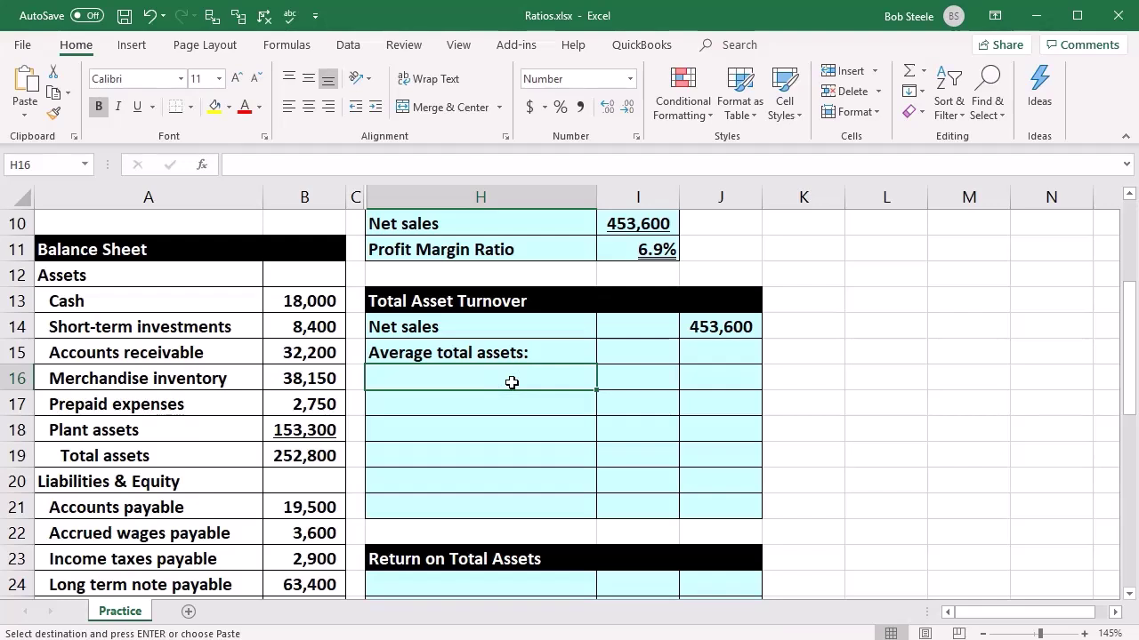
left_click(674, 407)
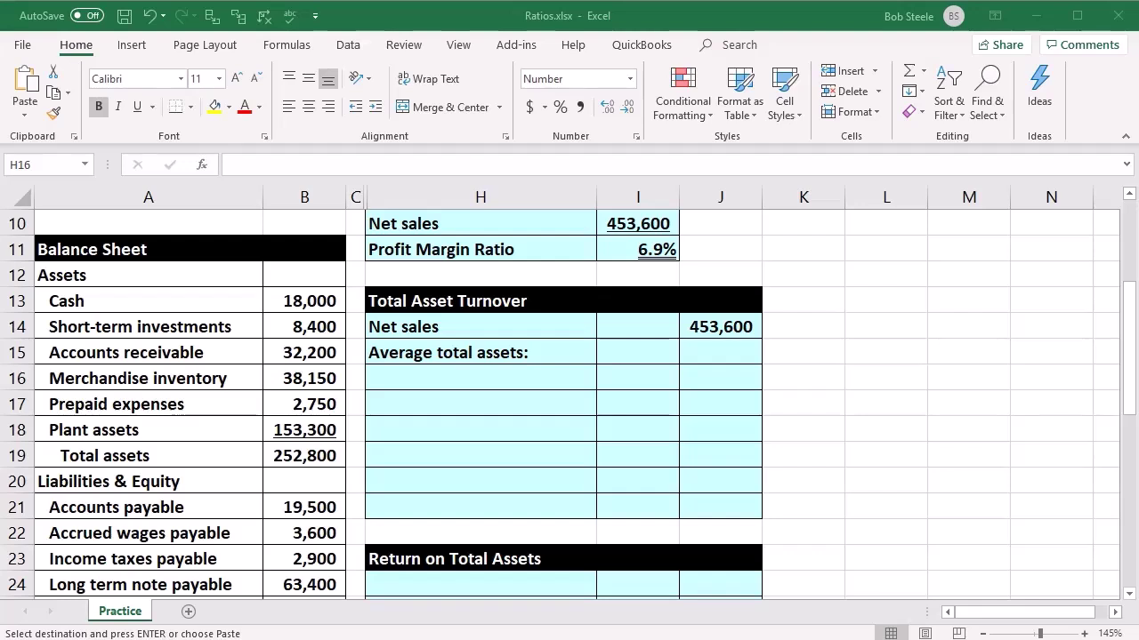
left_click(471, 402)
key("ctrl+v")
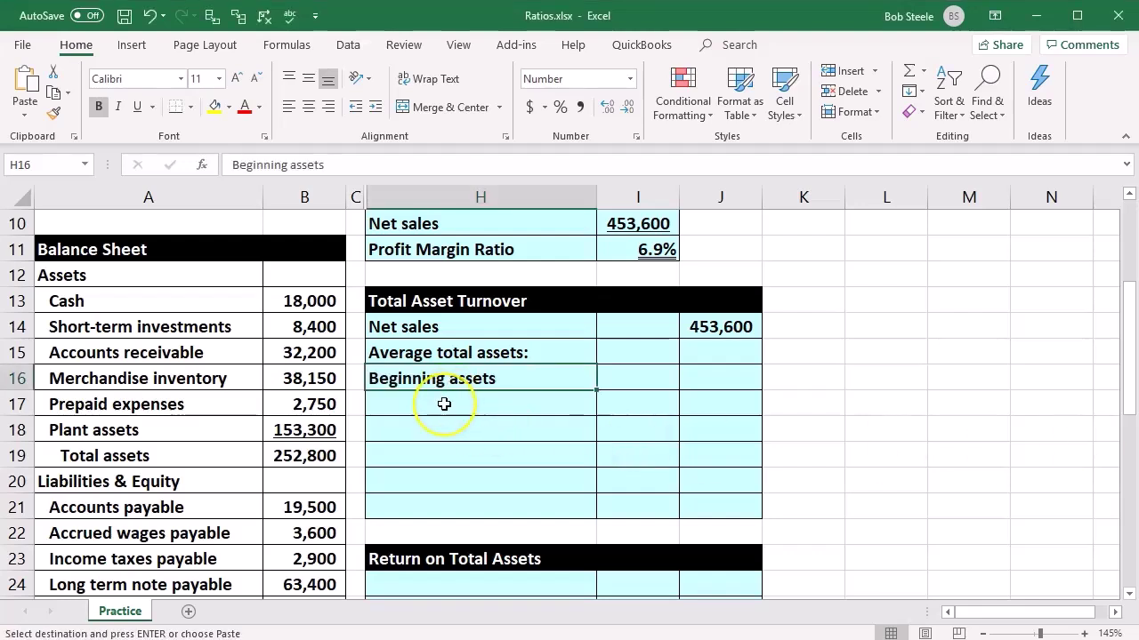
- Locate total assets among the prior year amounts and link the beginning assets in I16 to it with =B31
left_click(149, 364)
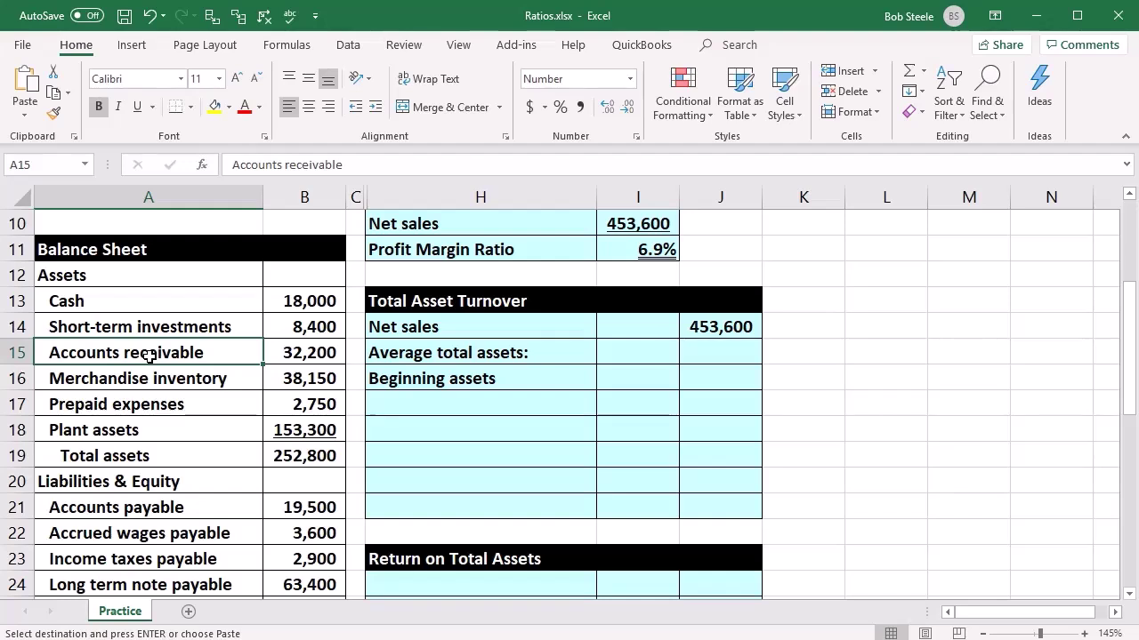
left_click(140, 429)
scroll(136, 422, "down", 3)
scroll(135, 418, "down", 1)
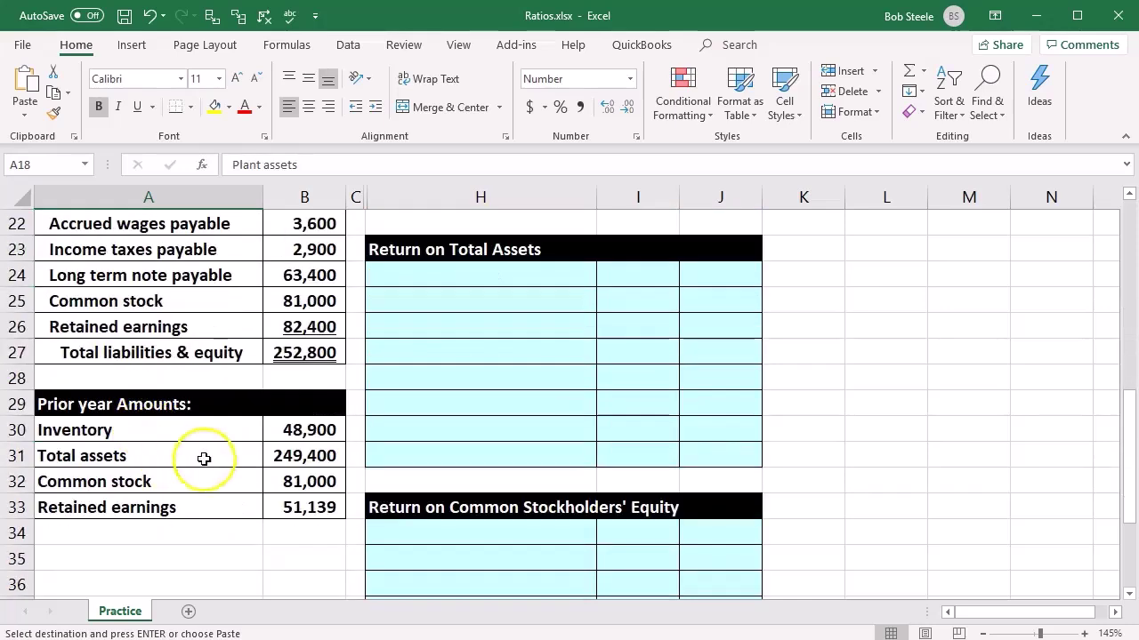
left_click(289, 454)
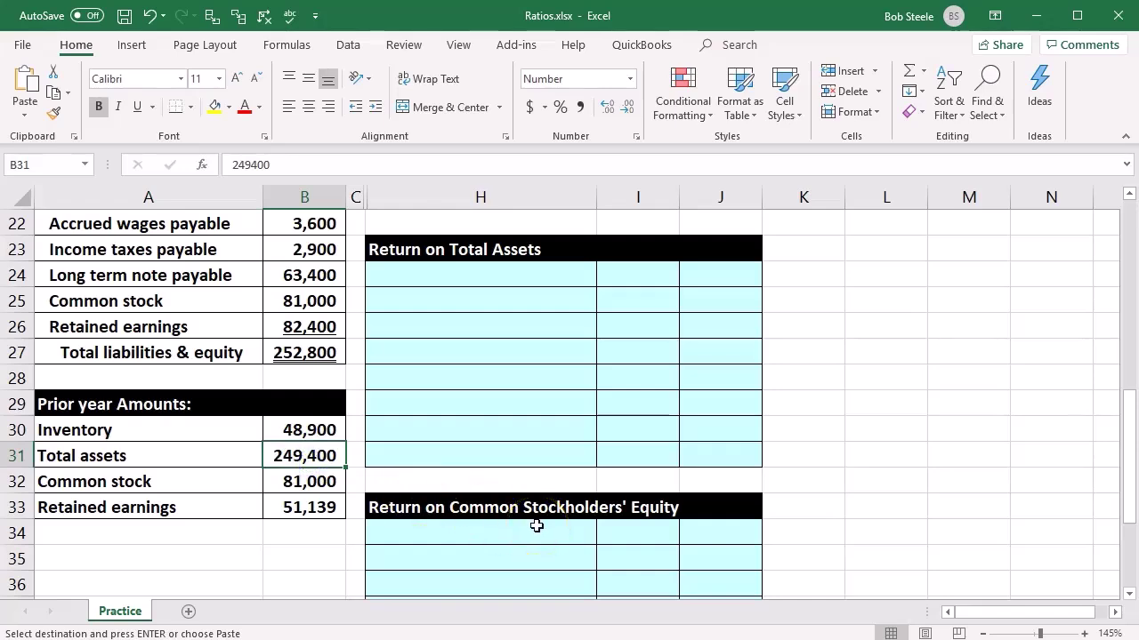
scroll(536, 526, "up", 4)
left_click(629, 381)
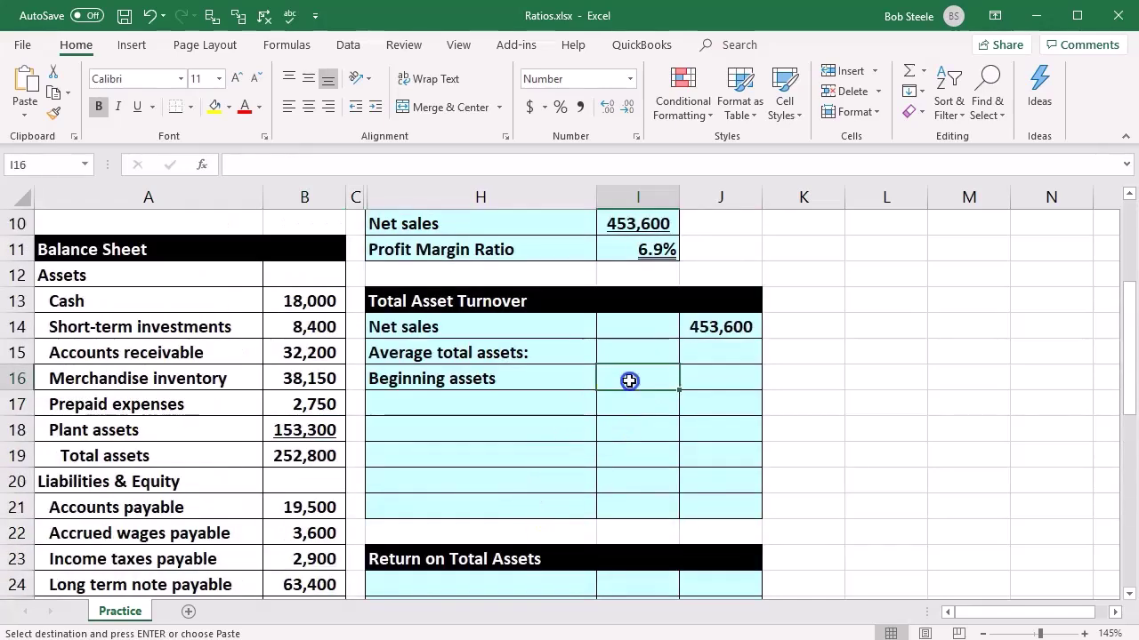
type("=")
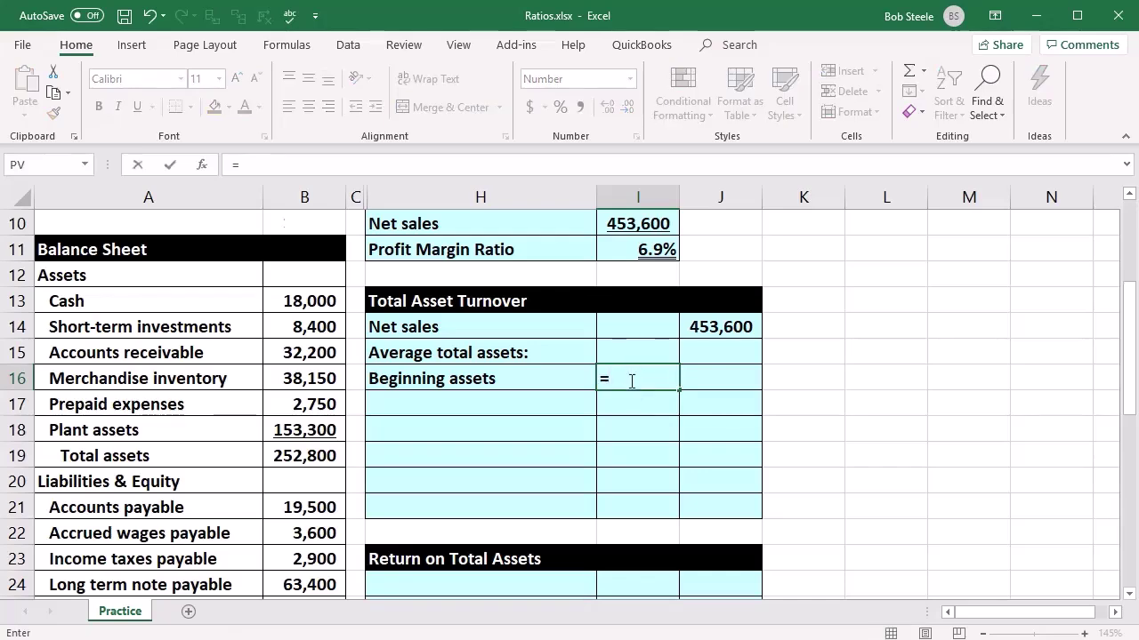
scroll(631, 381, "down", 6)
left_click(315, 307)
key("Return")
- Label H17 "Ending assets" in the Total Asset Turnover table and move on to its amount cell I17
scroll(623, 463, "up", 2)
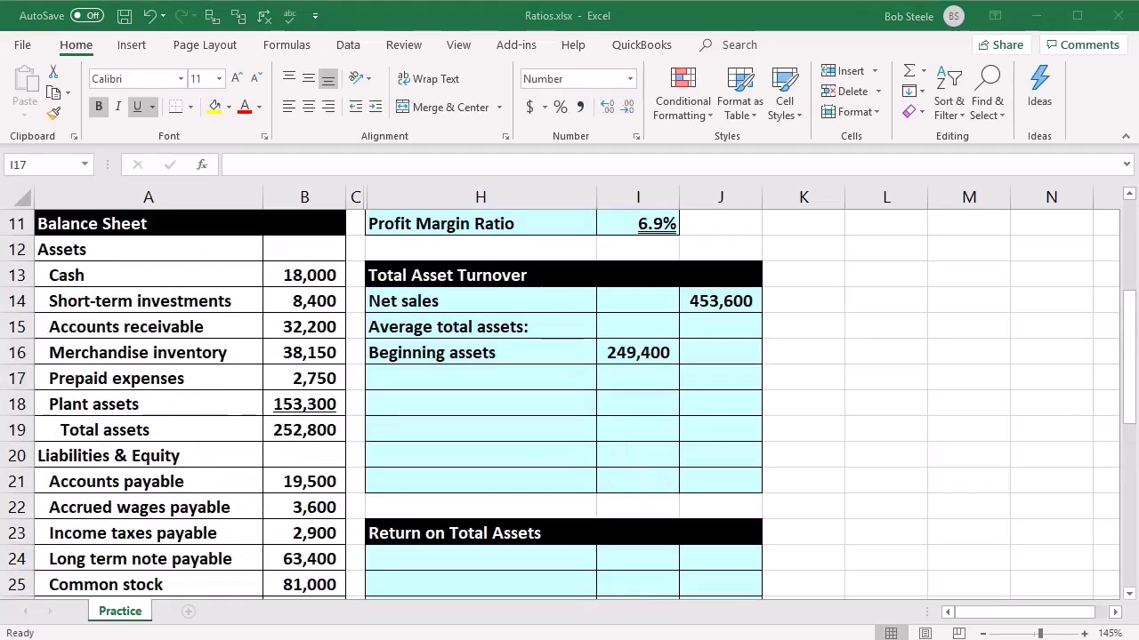
left_click(475, 441)
left_click(424, 366)
type("Ending assets")
key("Tab")
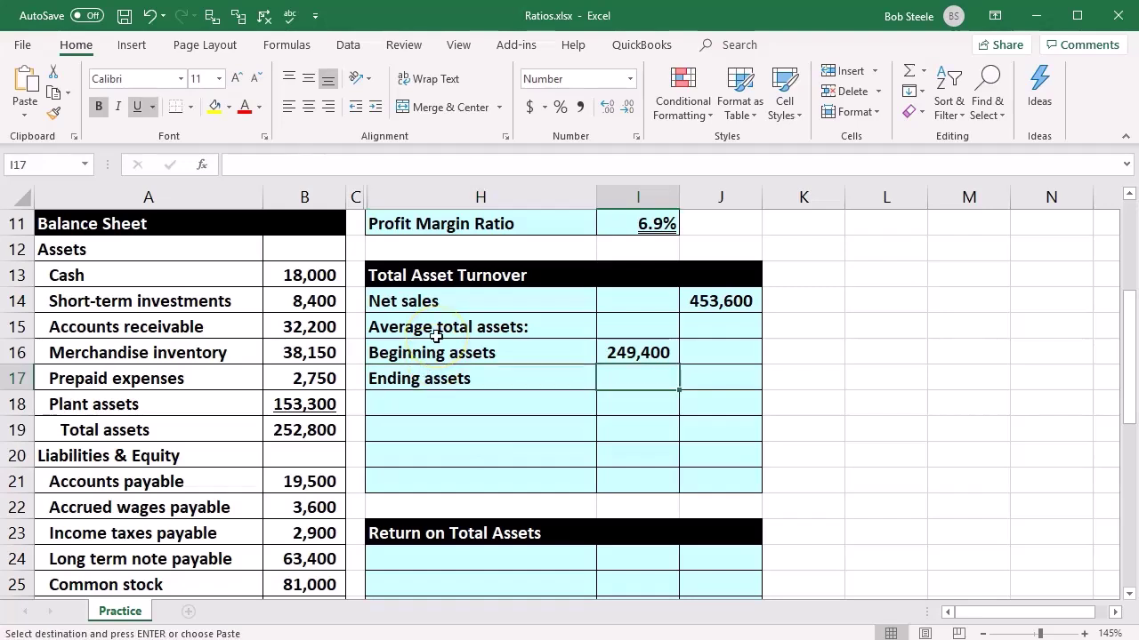
- Link the ending assets in I17 to the balance sheet's total assets with =B19
type("=")
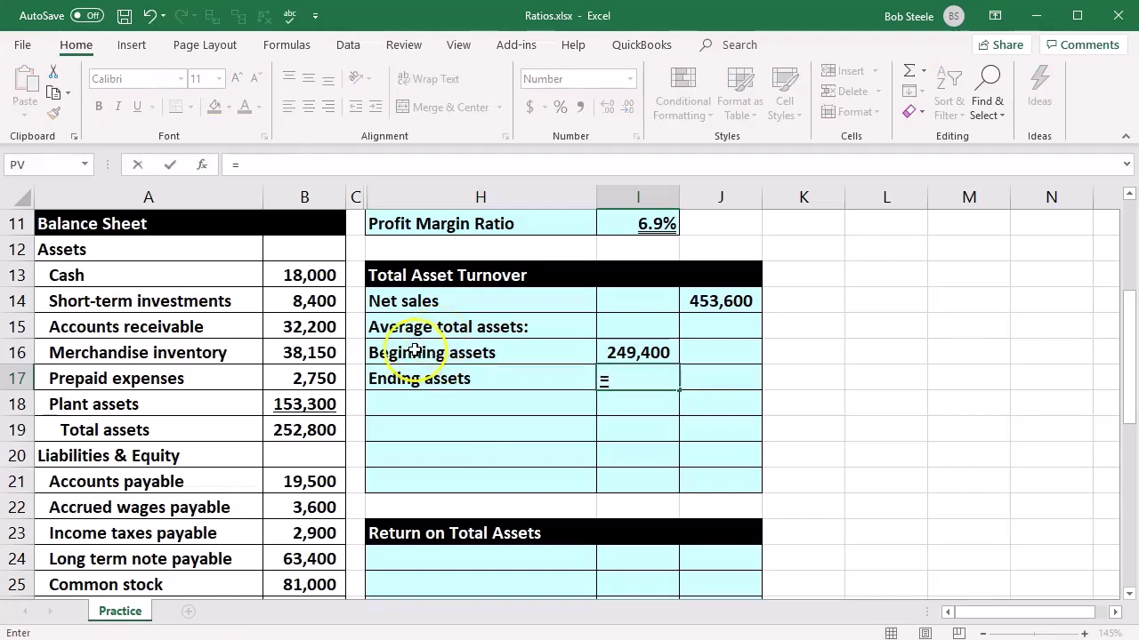
left_click(318, 429)
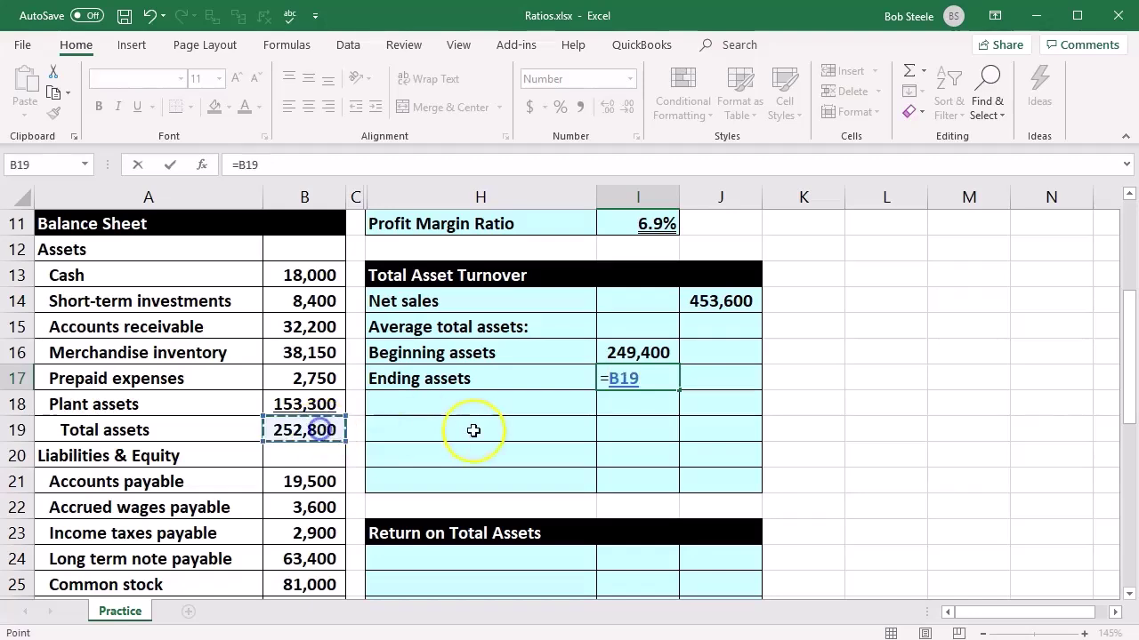
key("Return")
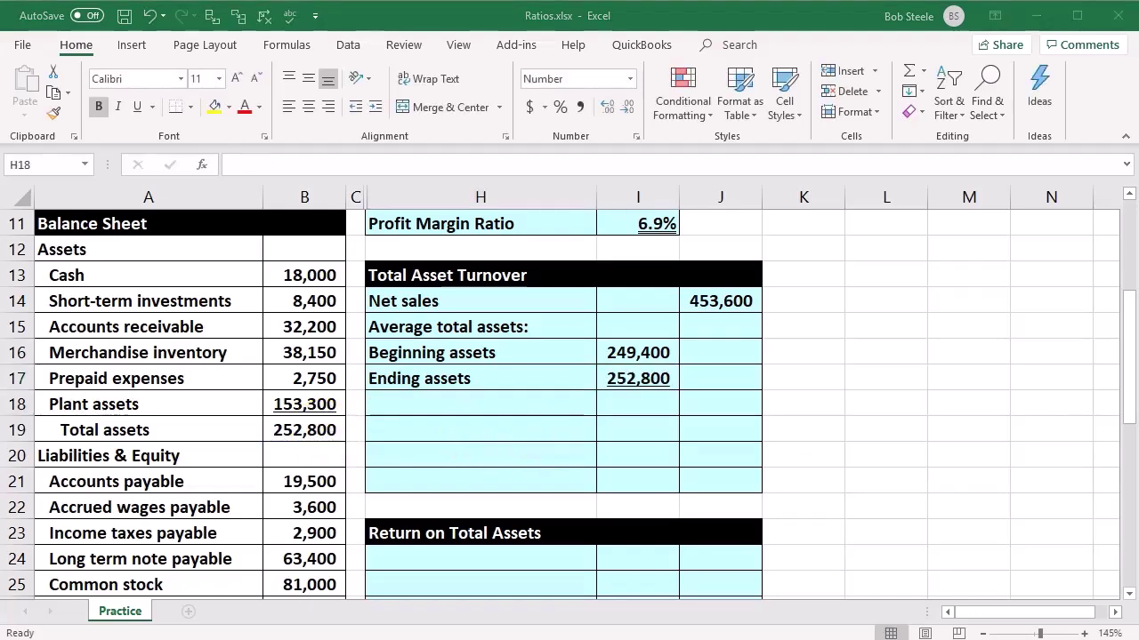
- Add a "Subtotal" row with =SUM(I16:I17) in I18 and a "Divided by 2" row with 2 in I19
key("ctrl+c")
key("ctrl+v")
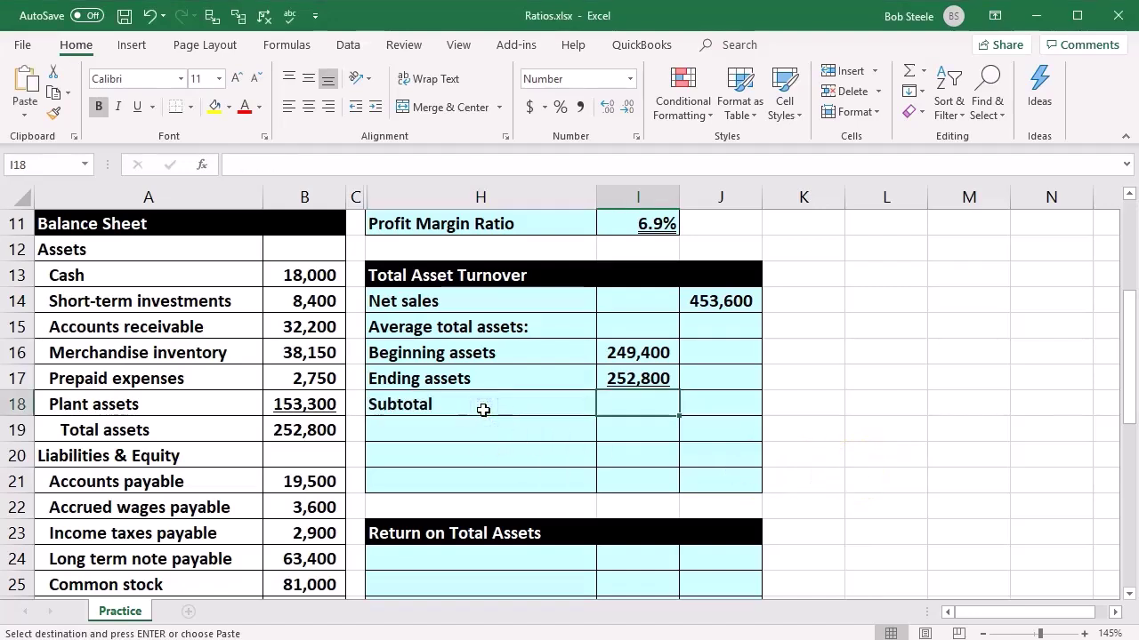
key("Right")
type("=sum(")
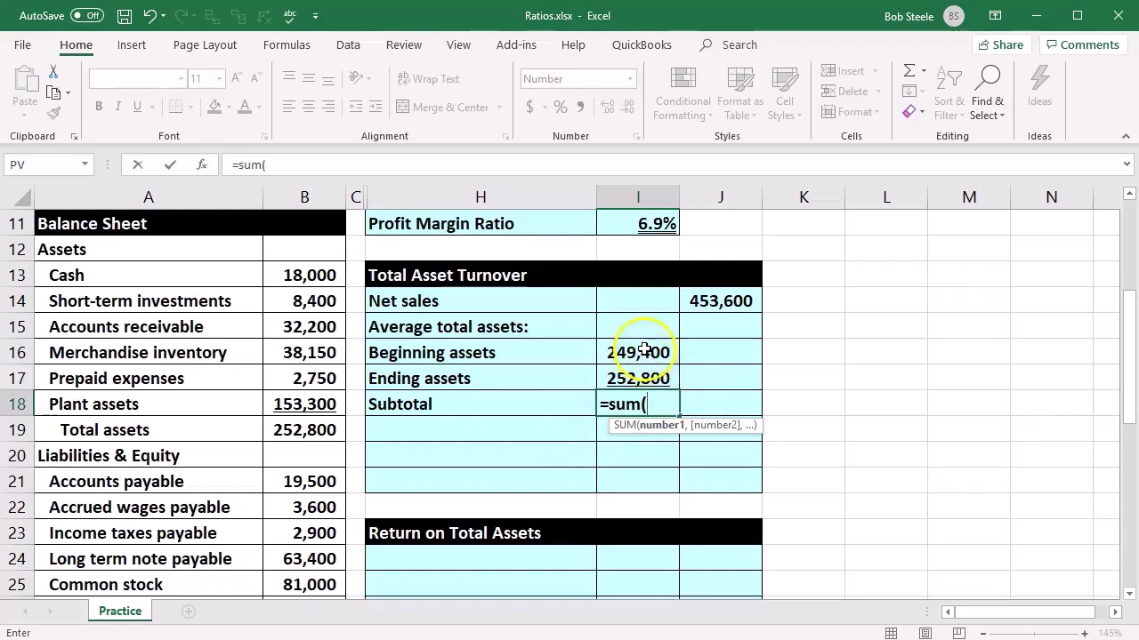
left_click_drag(635, 352, 635, 379)
key("Return")
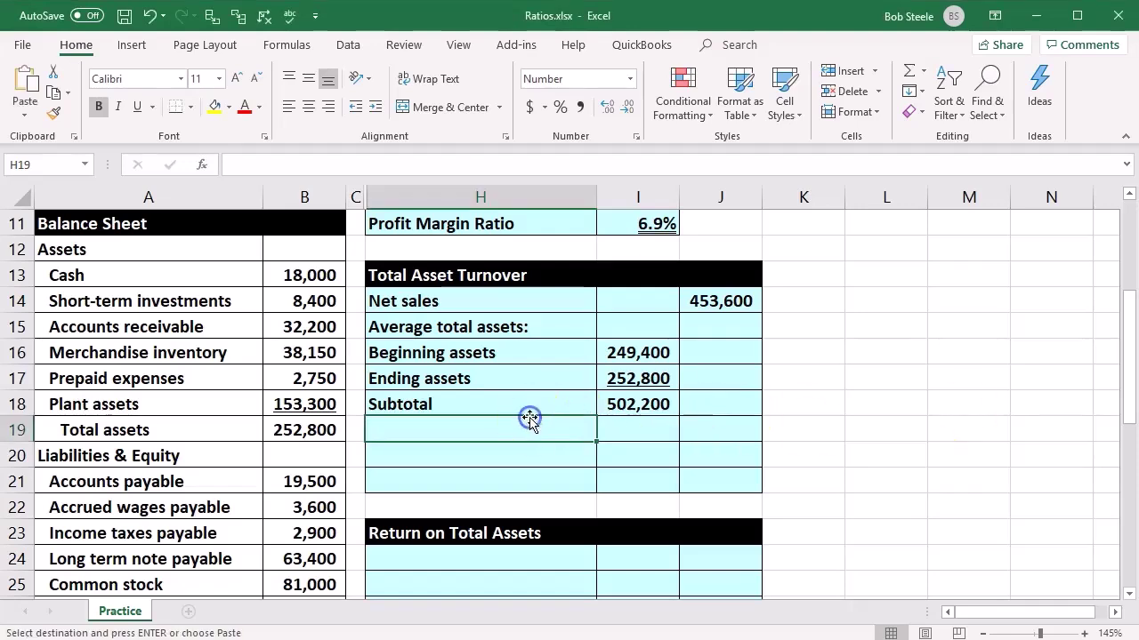
key("ctrl+v")
- Calculate the average in J20 with =I18/I19 and label H20 "Average total assets"
left_click(746, 453)
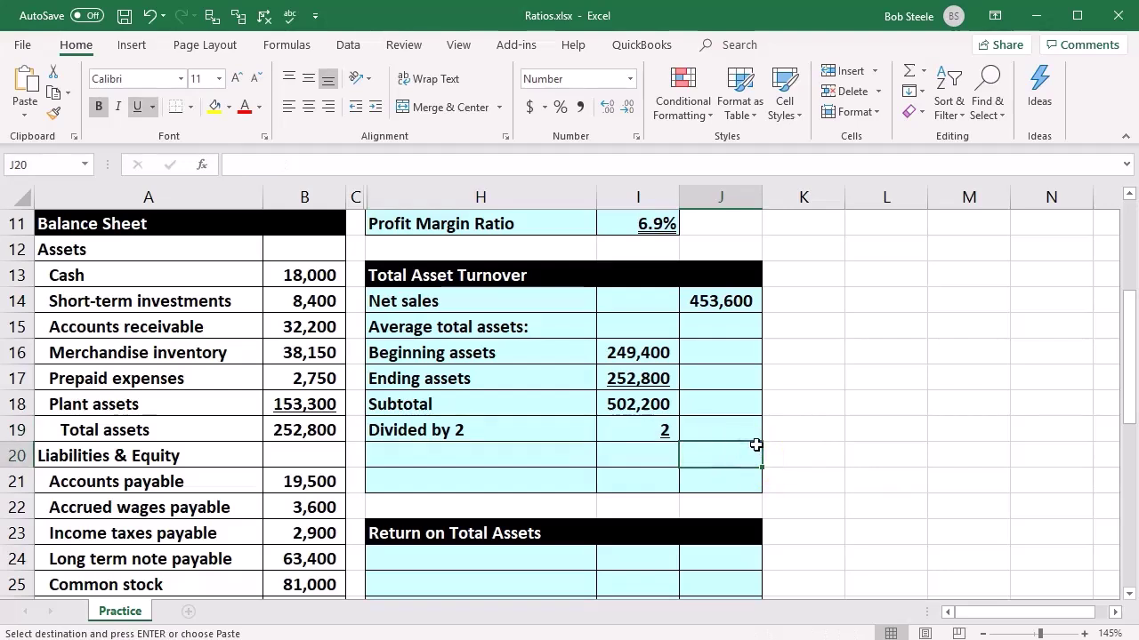
type("=")
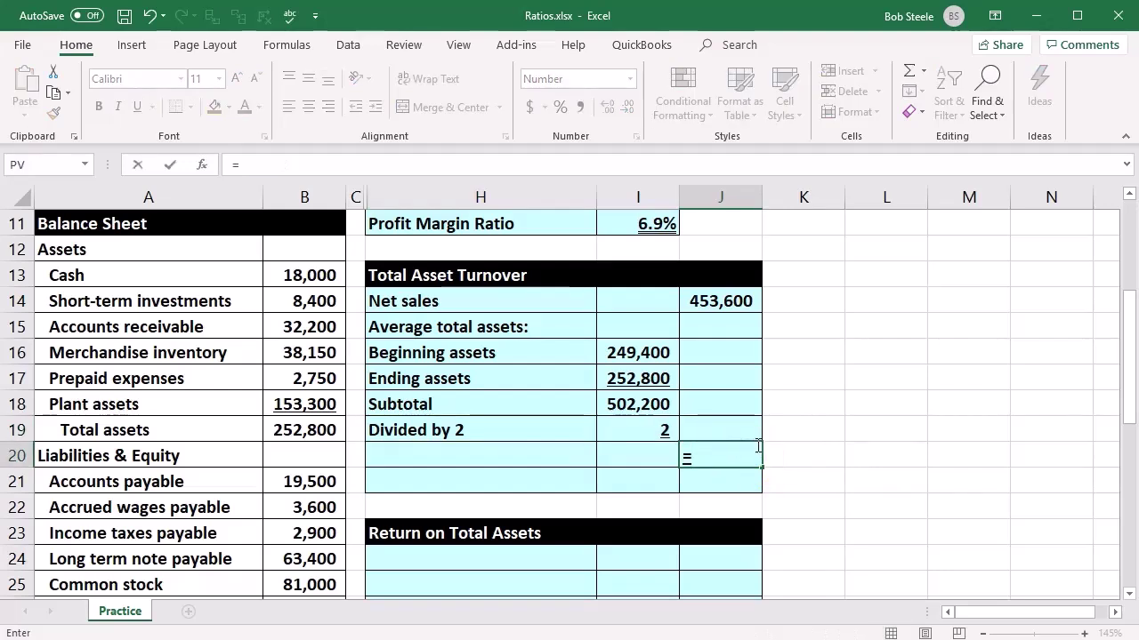
left_click(646, 408)
type("/")
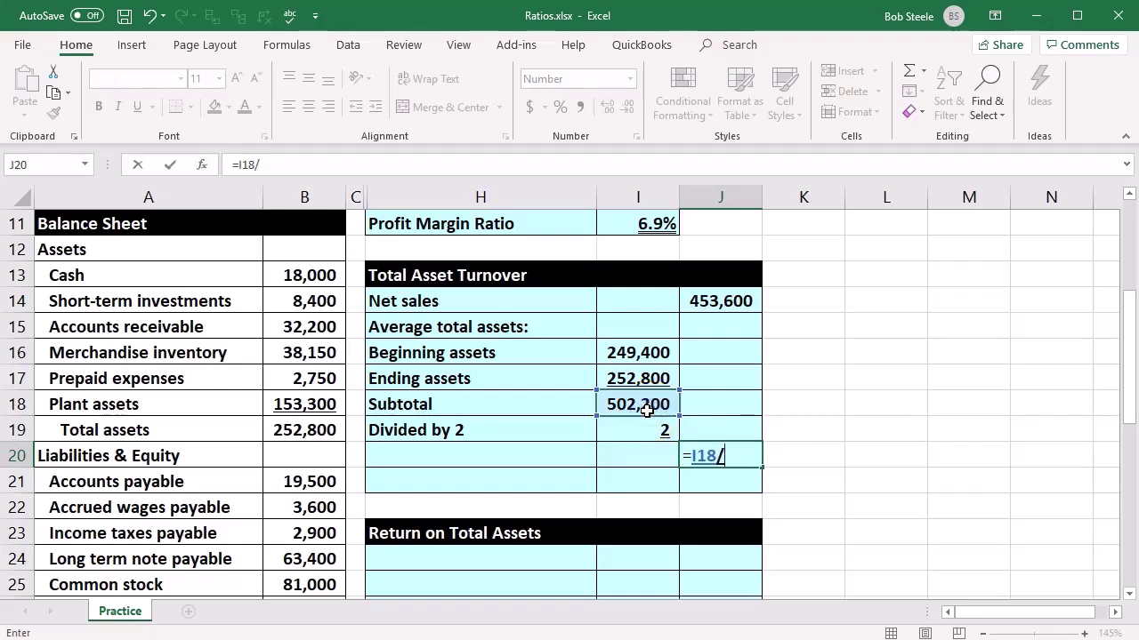
left_click(642, 425)
key("Return")
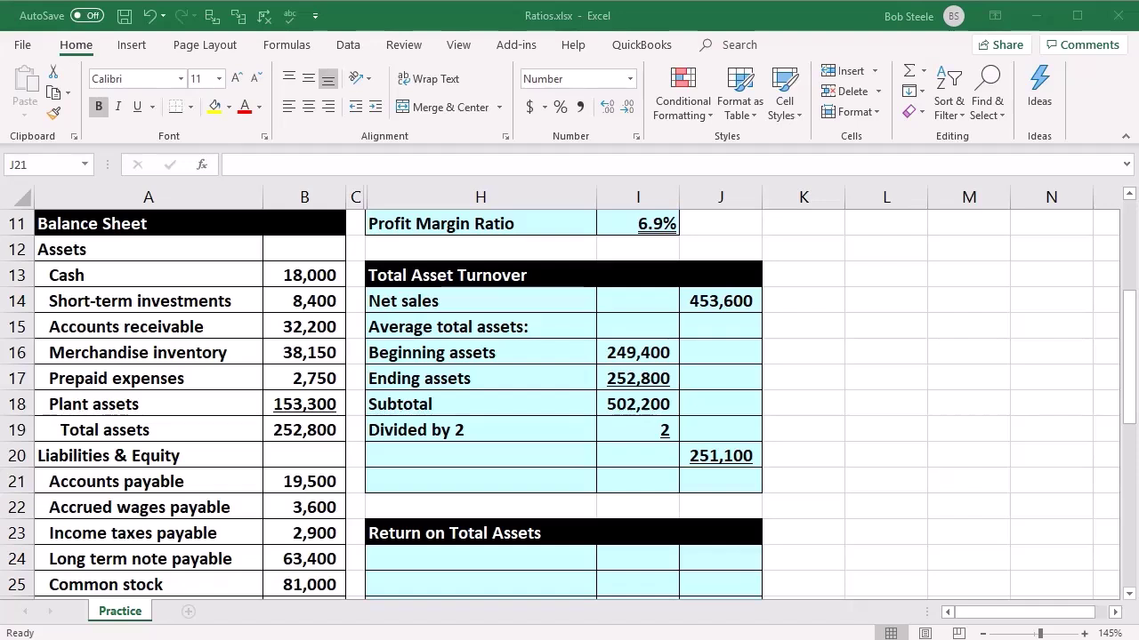
left_click(511, 457)
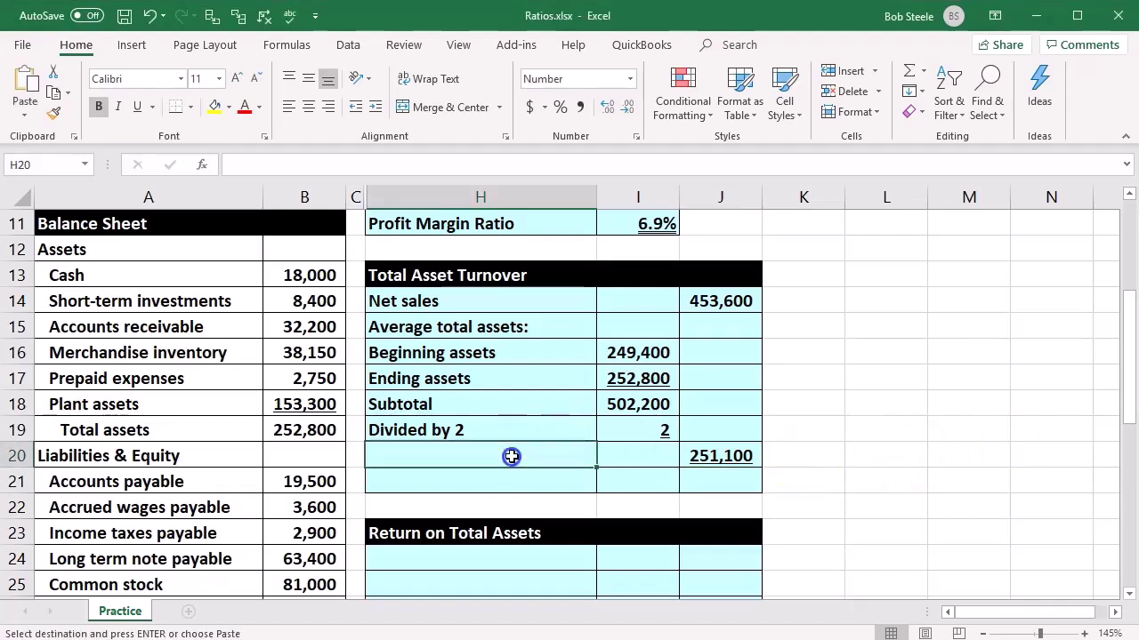
key("ctrl+v")
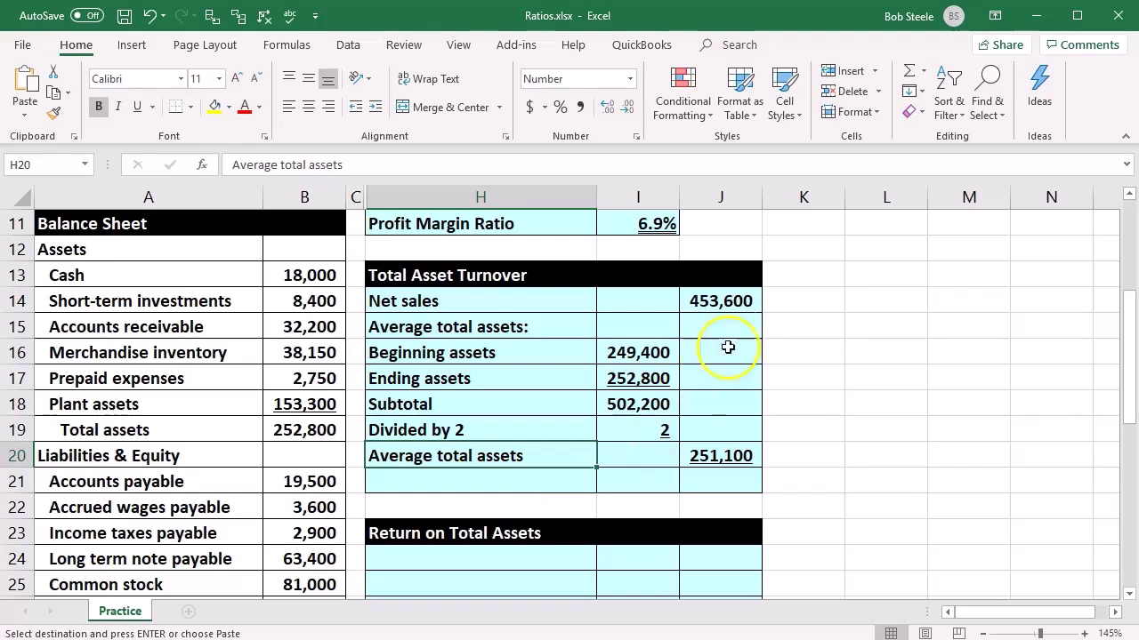
- Review the net sales and average total assets amounts and the averaging calculation in I16:I19 of the Total Asset Turnover table
left_click(718, 301)
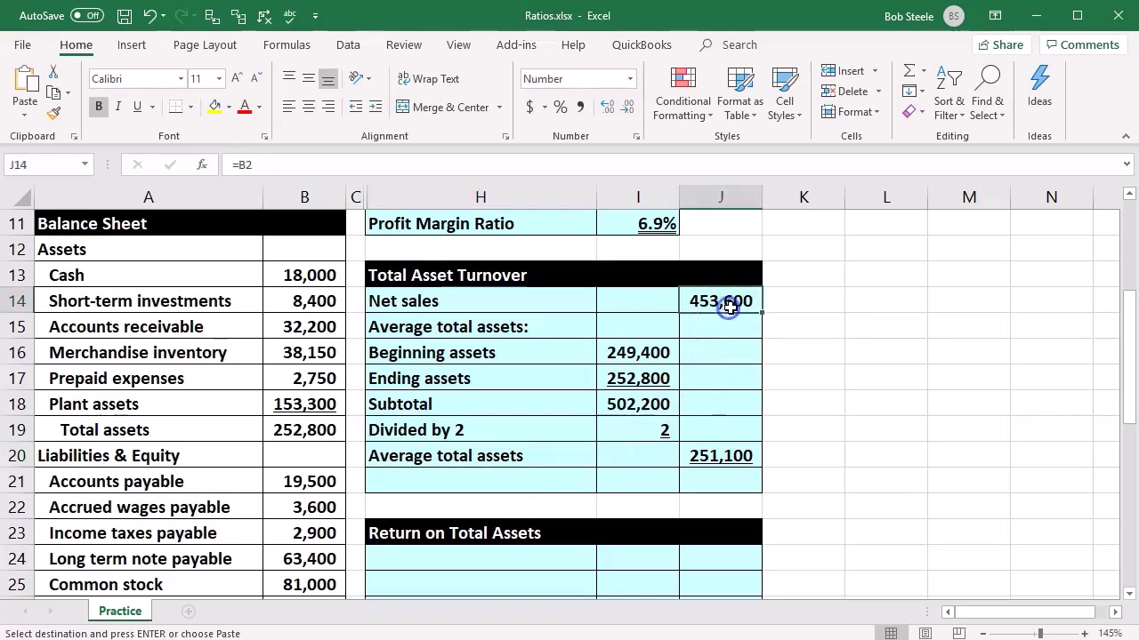
left_click(728, 452)
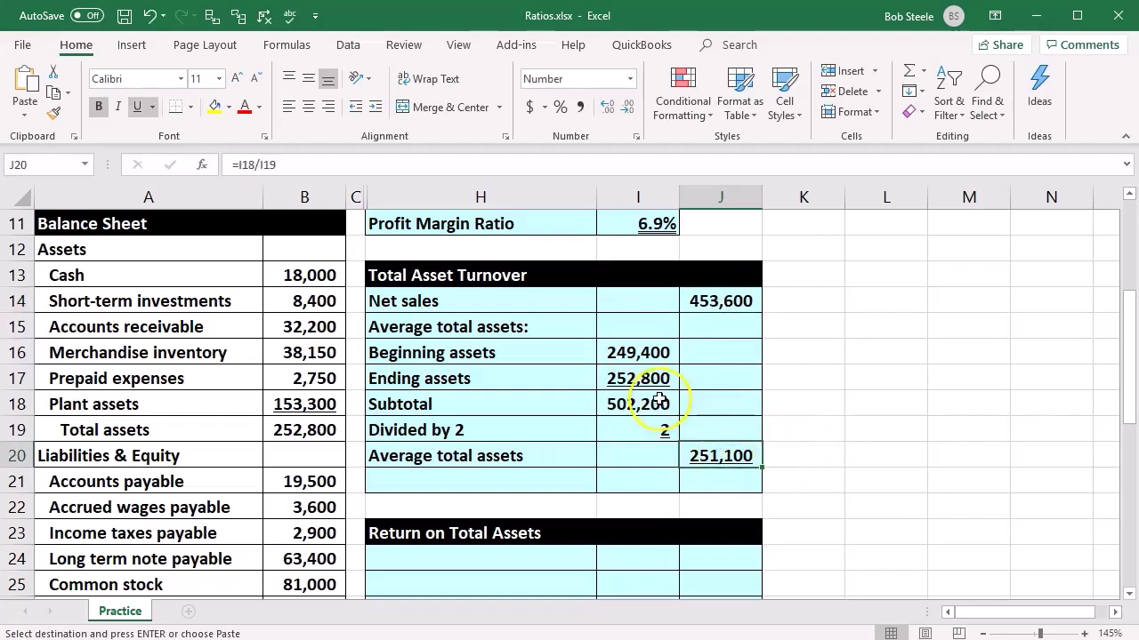
left_click_drag(637, 352, 637, 430)
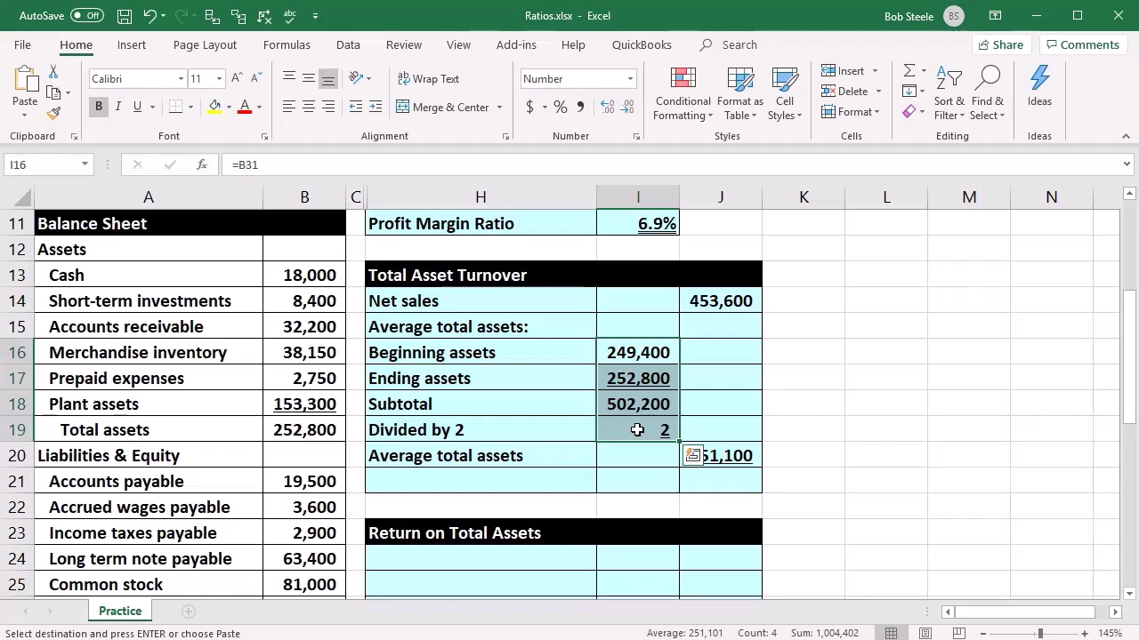
left_click(703, 300)
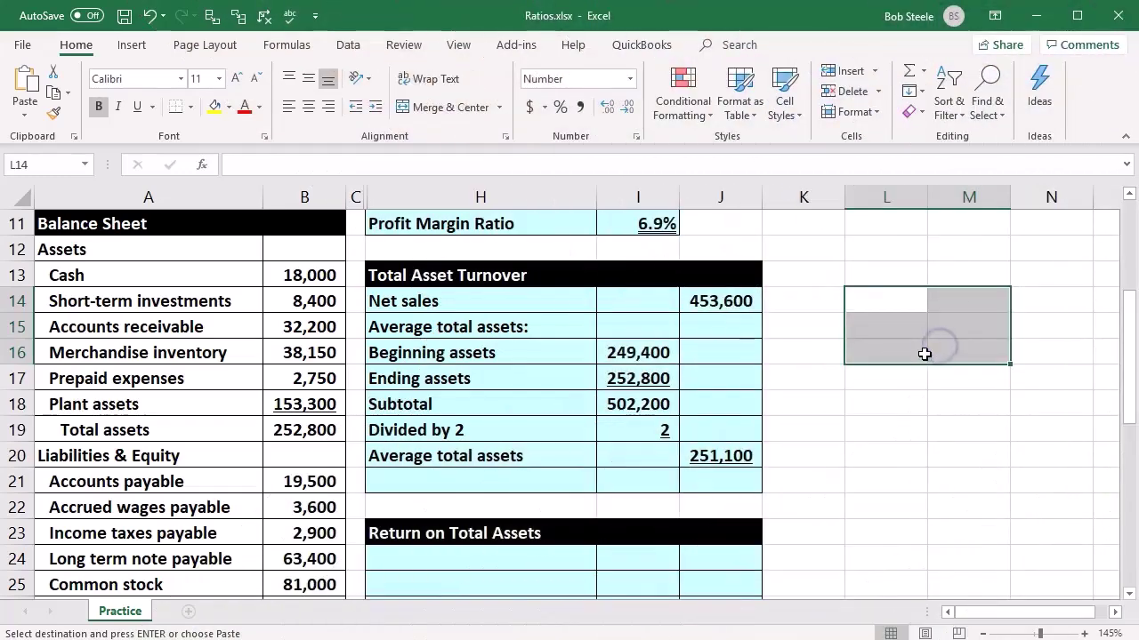
left_click(807, 475)
left_click_drag(807, 476, 854, 529)
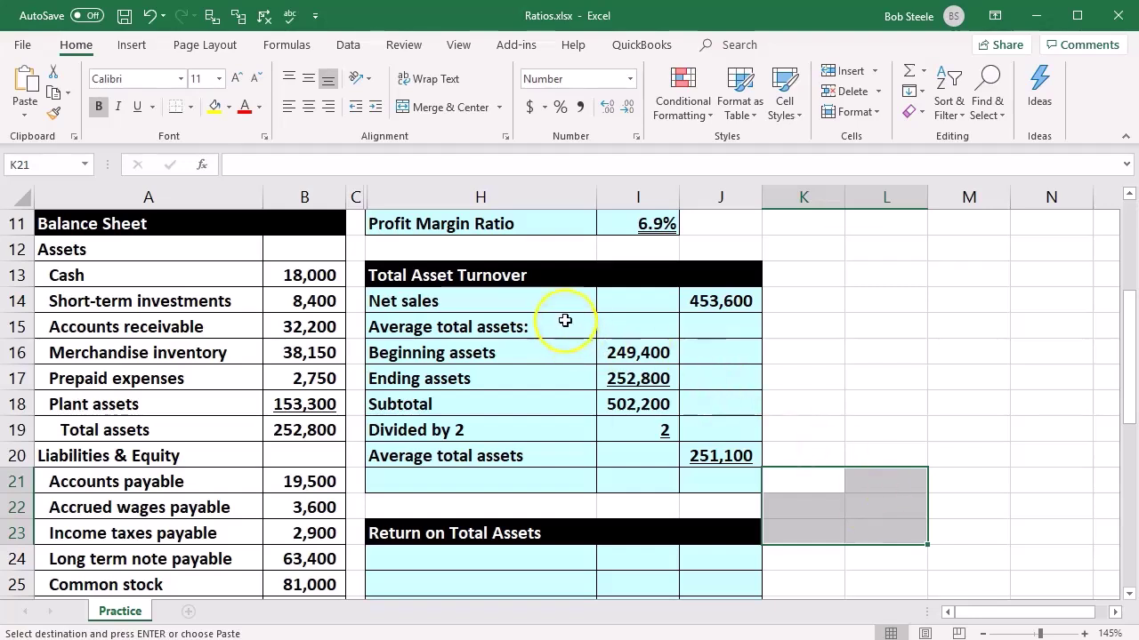
left_click_drag(554, 299, 694, 455)
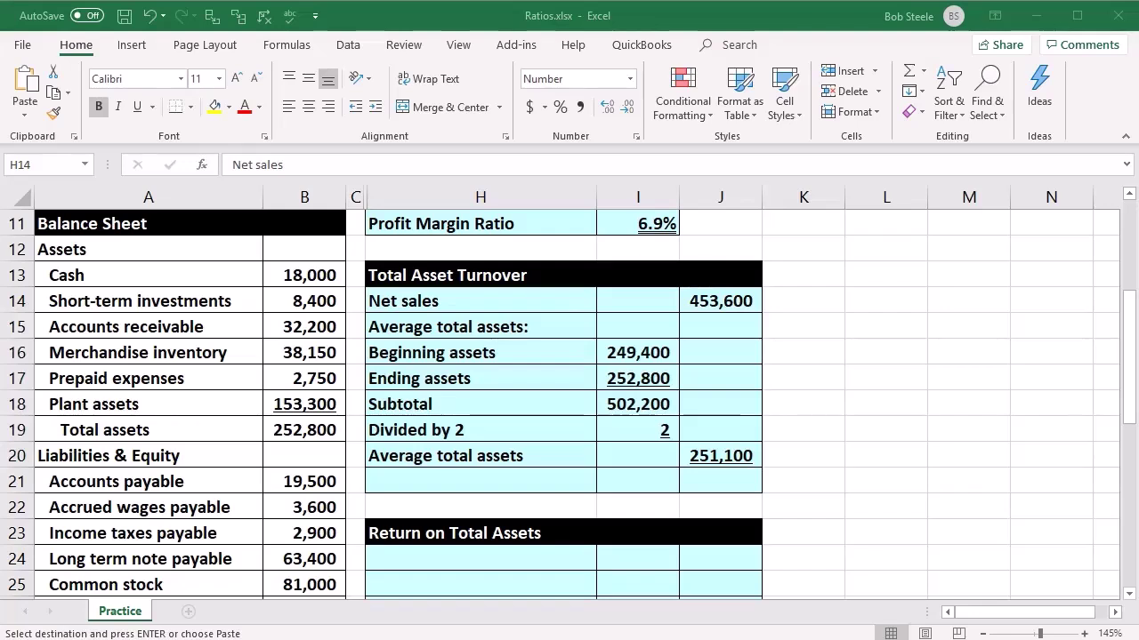
- Label H21 "Total asset turnover" and calculate the ratio in J21 with =J14/J20
key("ctrl+v")
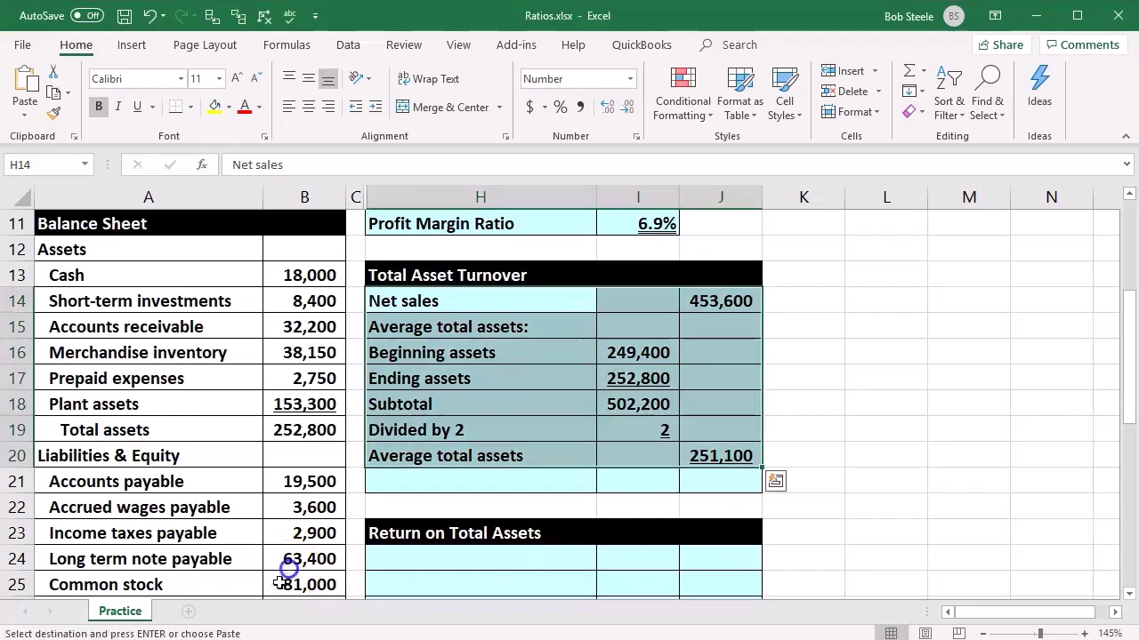
left_click(466, 481)
type("Total asset turnover")
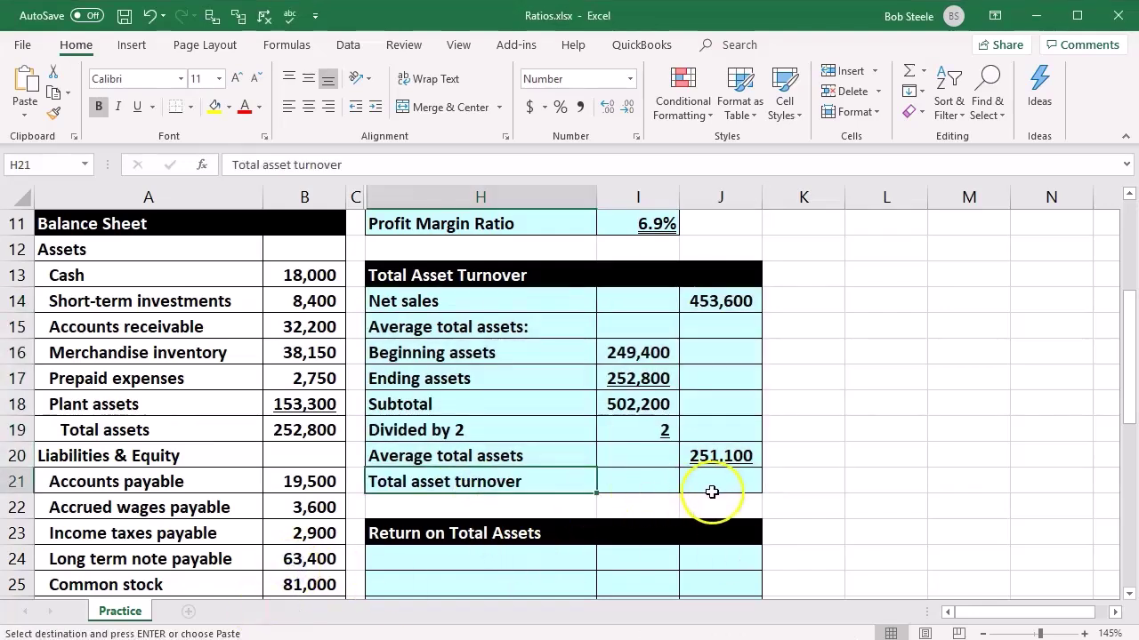
left_click(712, 481)
type("=")
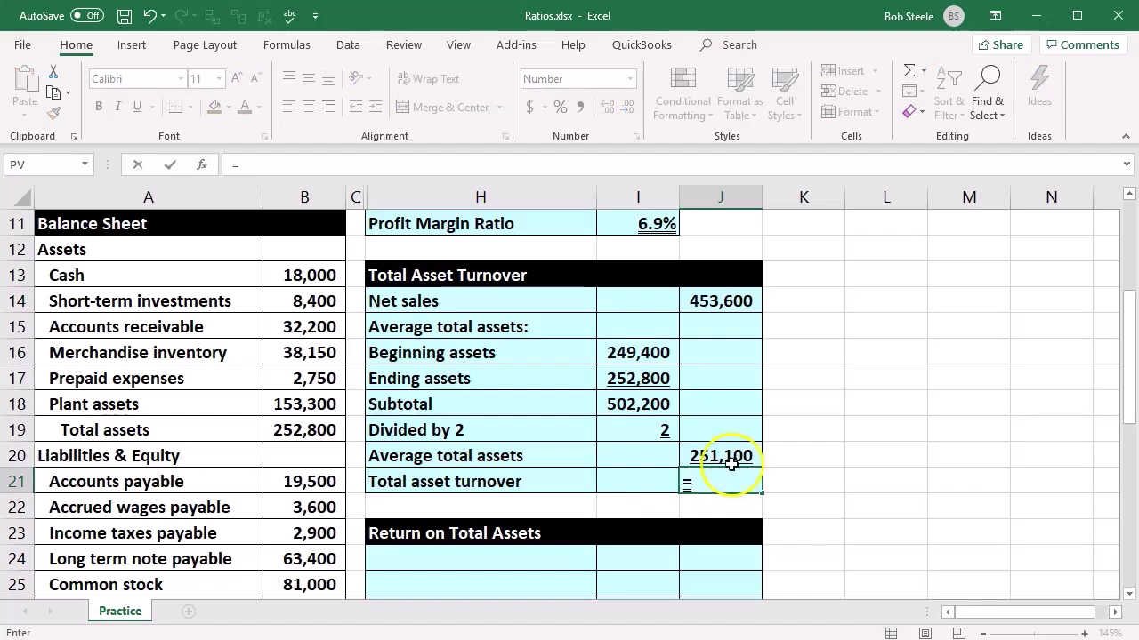
left_click(735, 307)
type("/")
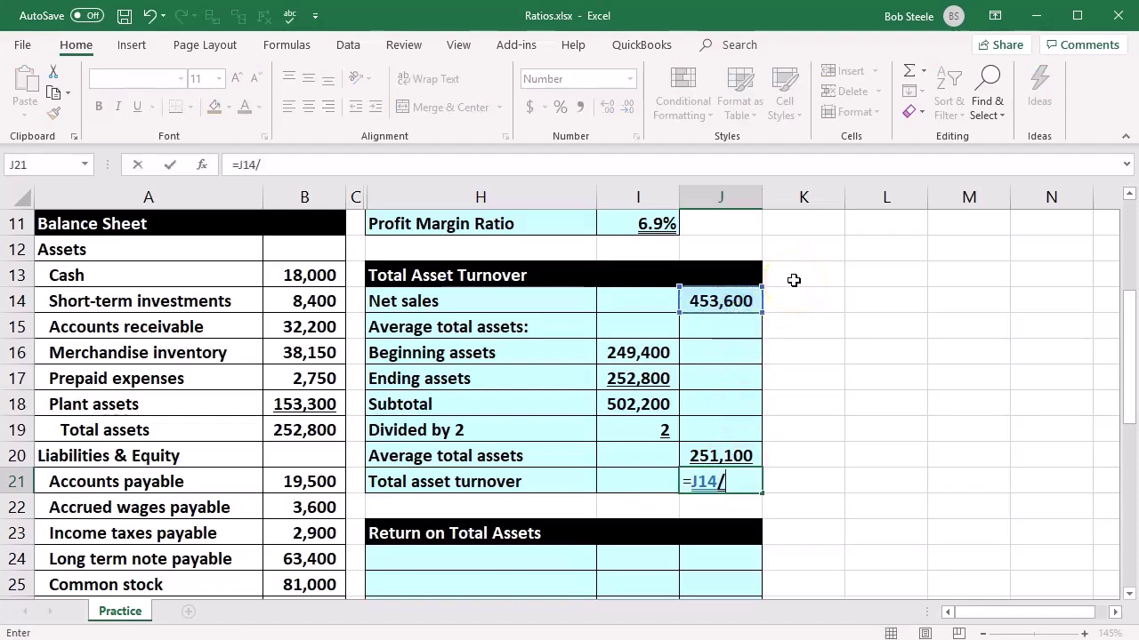
left_click(745, 453)
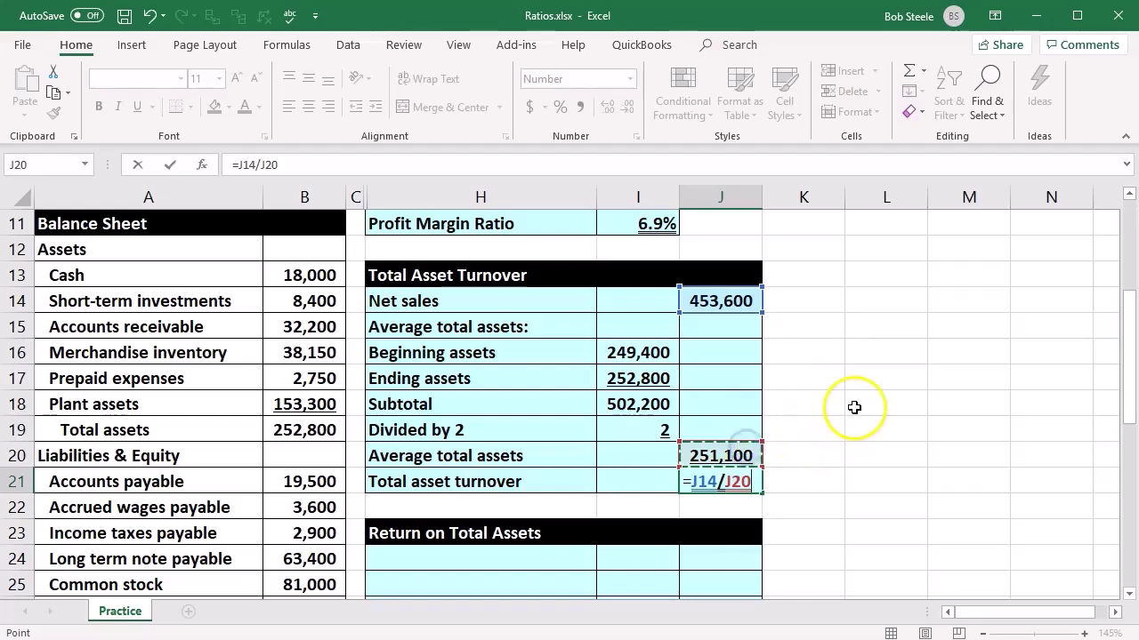
key("Return")
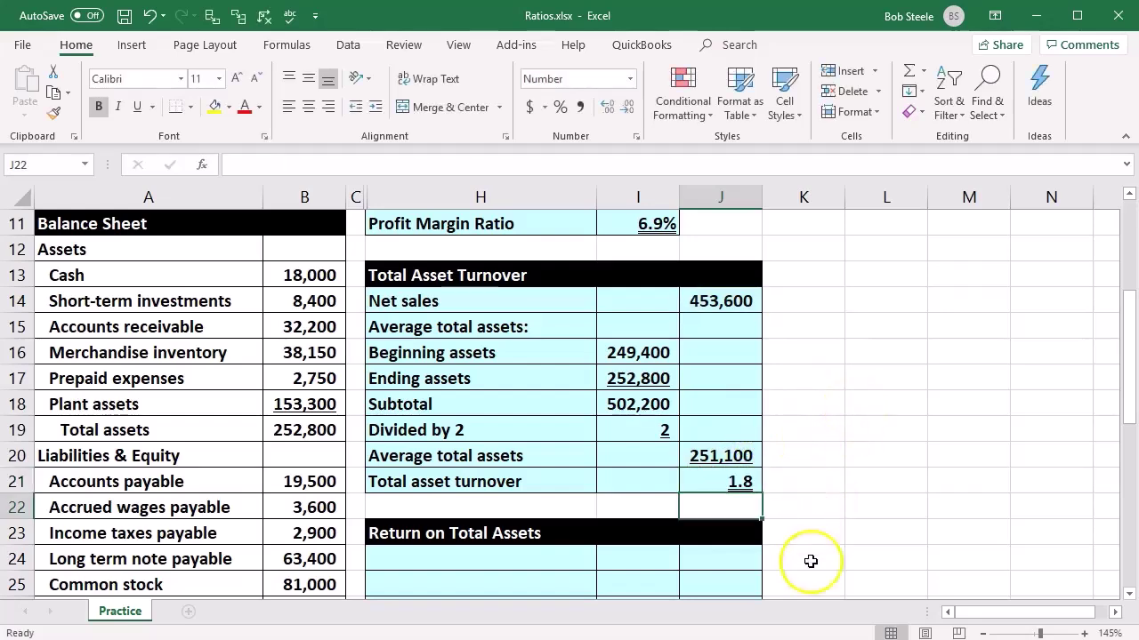
- Review the profit margin ratio in I11, the total asset turnover in J21 and the empty Return on Total Assets table
scroll(470, 496, "down", 3)
left_click(471, 496)
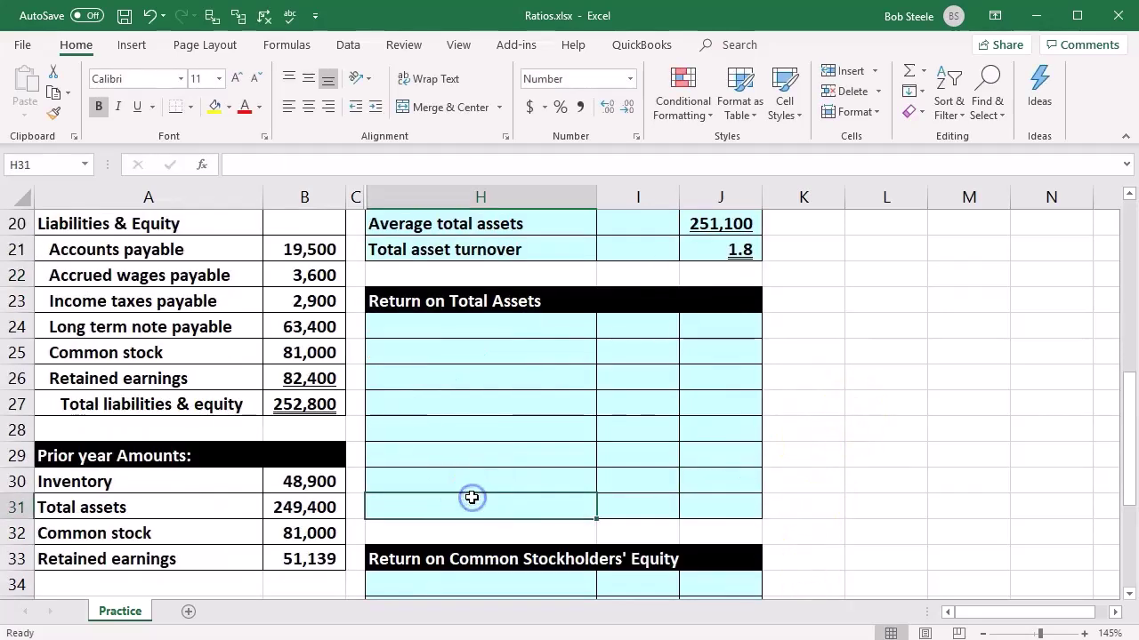
scroll(471, 496, "up", 4)
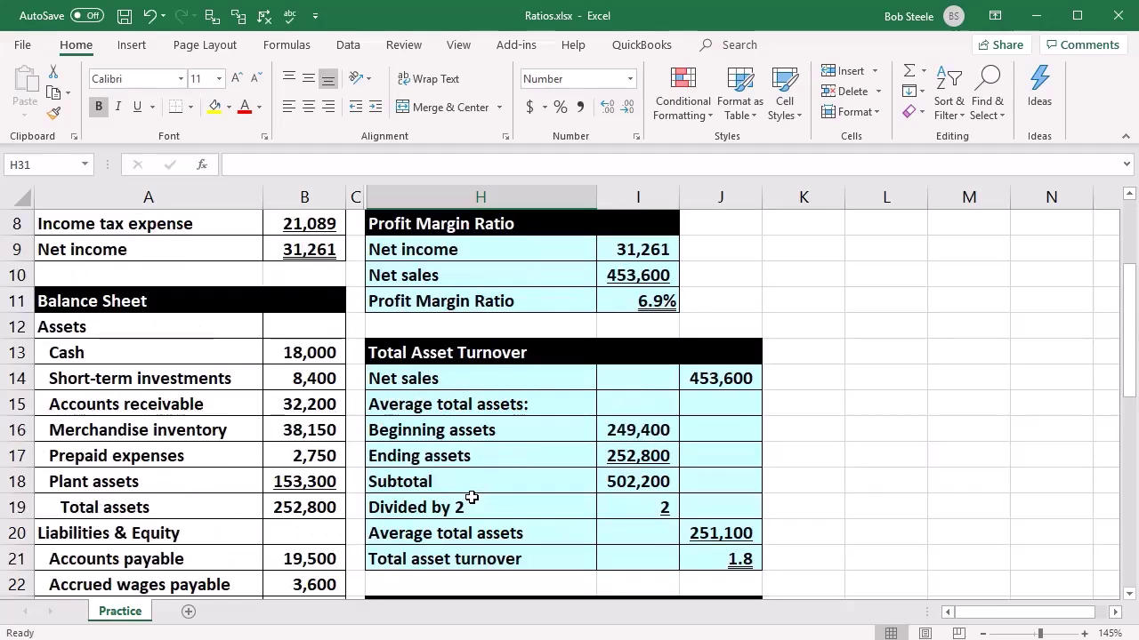
left_click(654, 303)
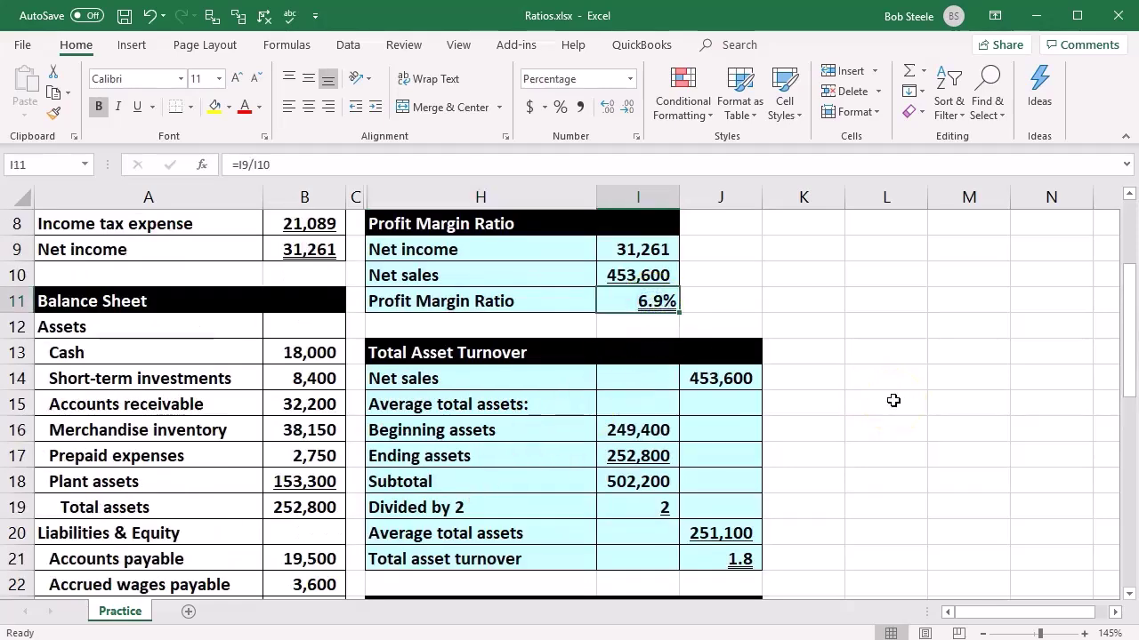
left_click(893, 400)
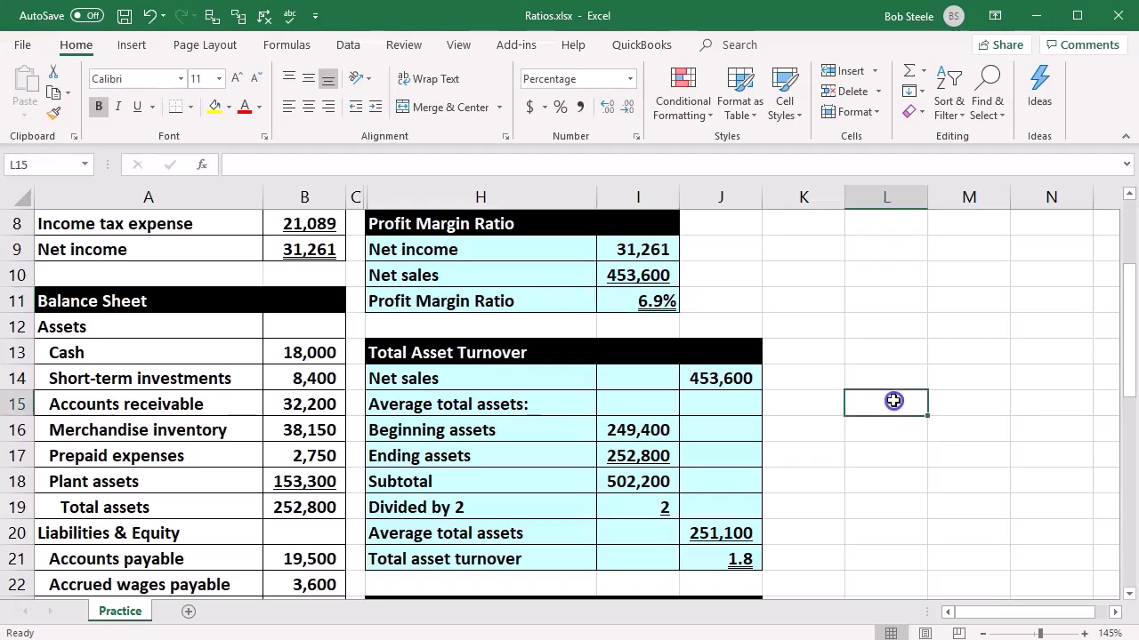
scroll(890, 409, "down", 1)
left_click(756, 486)
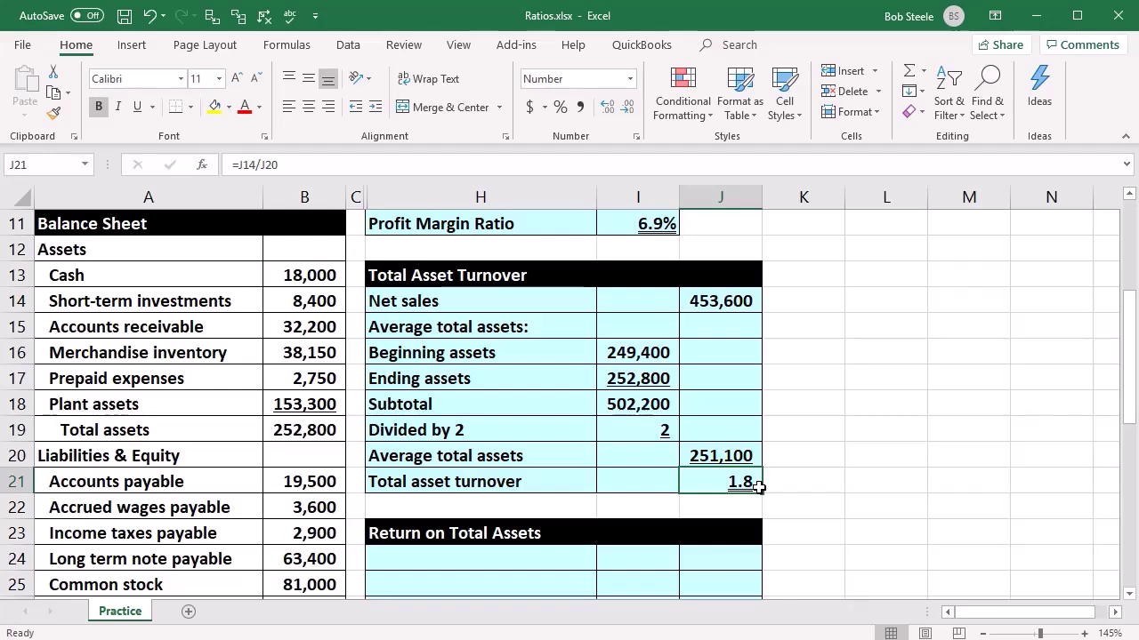
left_click(808, 464)
scroll(807, 470, "down", 1)
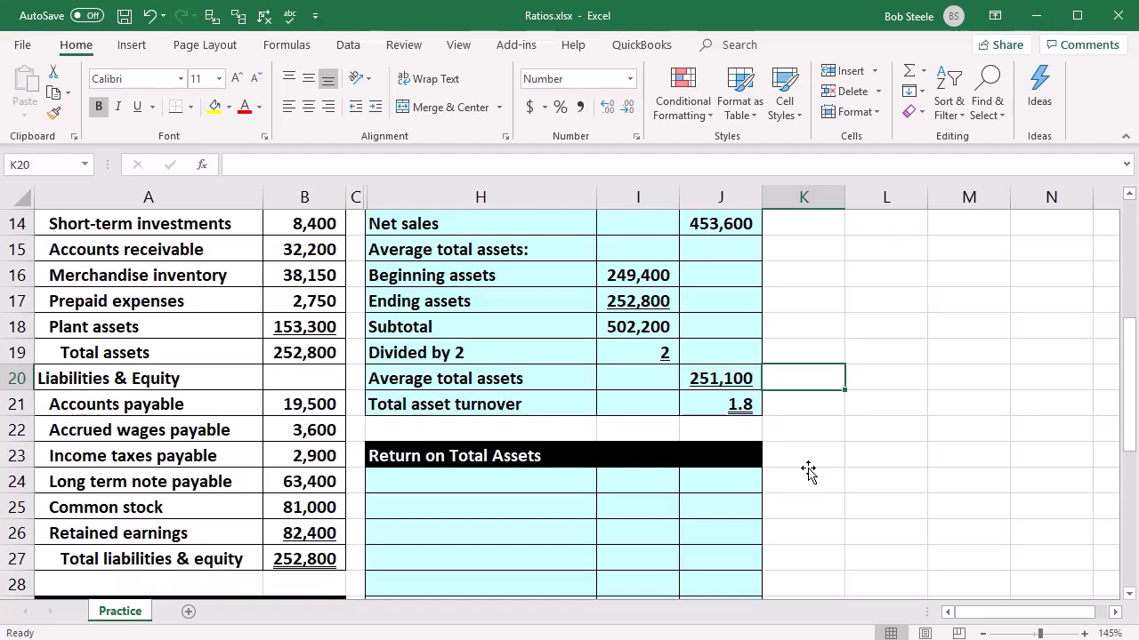
scroll(808, 471, "down", 2)
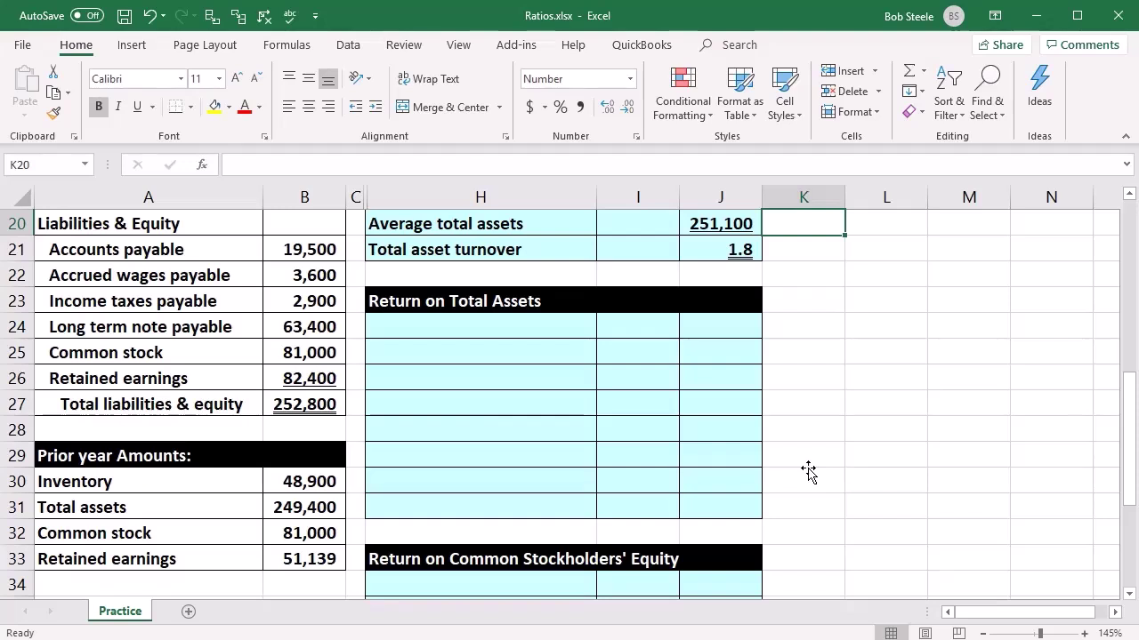
left_click(859, 461)
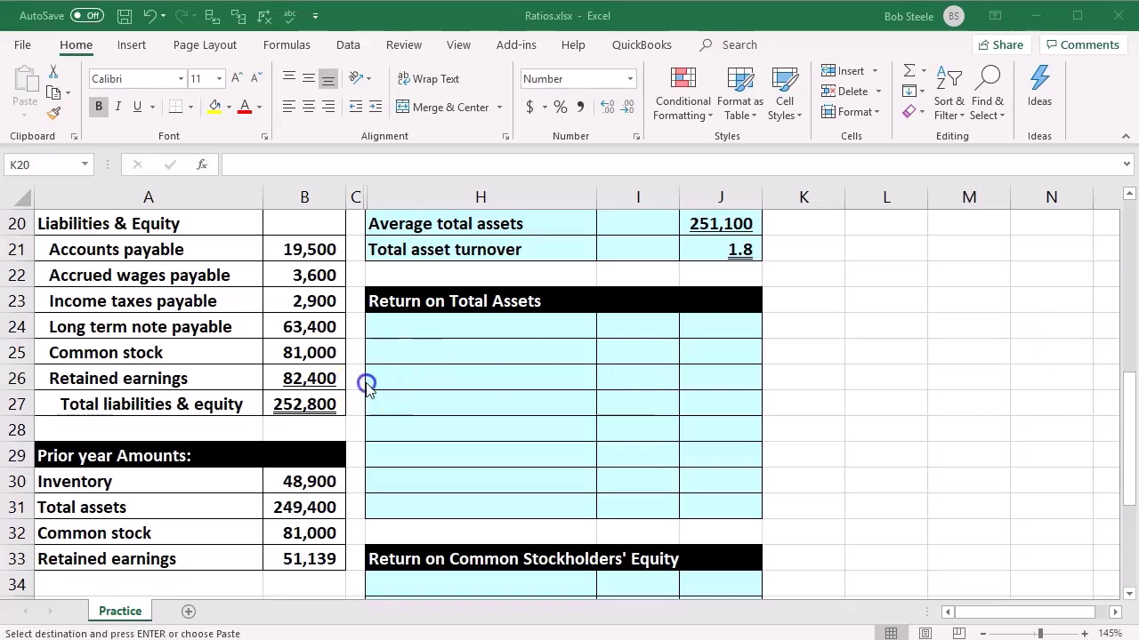
- Label H24 "Net income" under Return on Total Assets and compare it with the Net sales line of the Total Asset Turnover table
left_click(456, 329)
type("Net income")
scroll(457, 329, "up", 2)
key("Escape")
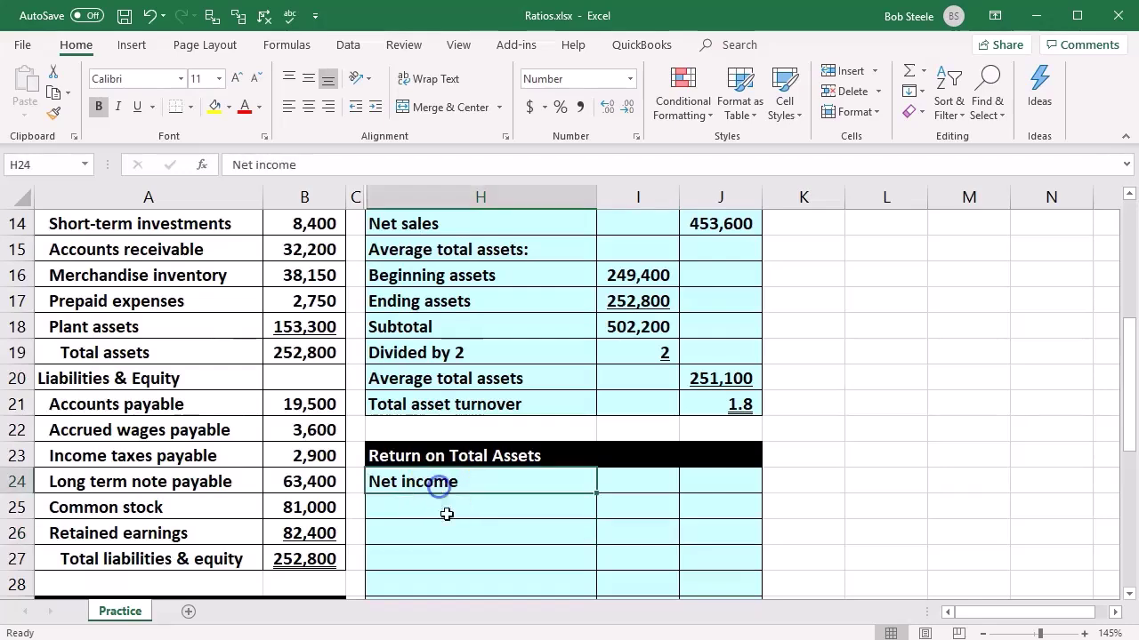
scroll(468, 543, "up", 1)
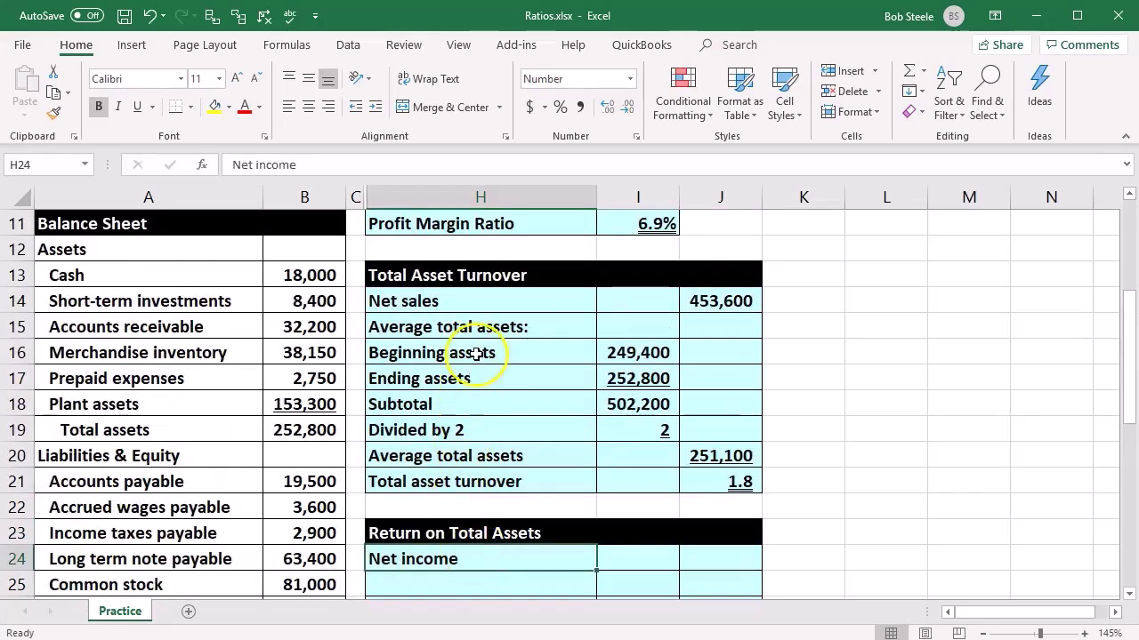
left_click(473, 303)
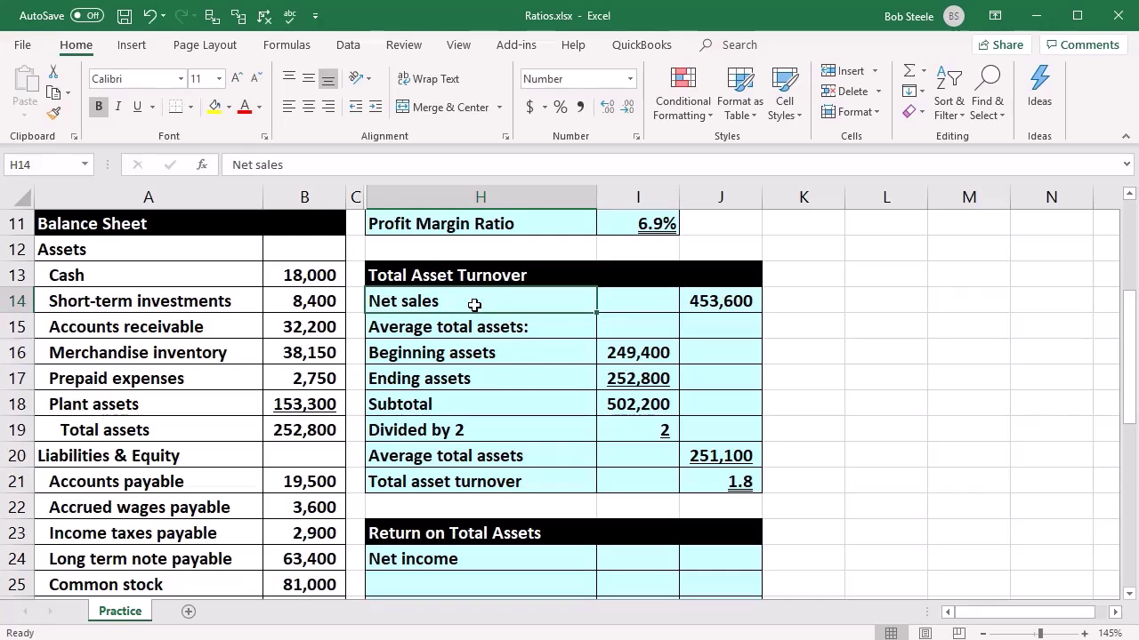
- Link the net income amount in J24 of the Return on Total Assets table to the income statement with =B9
scroll(579, 422, "down", 1)
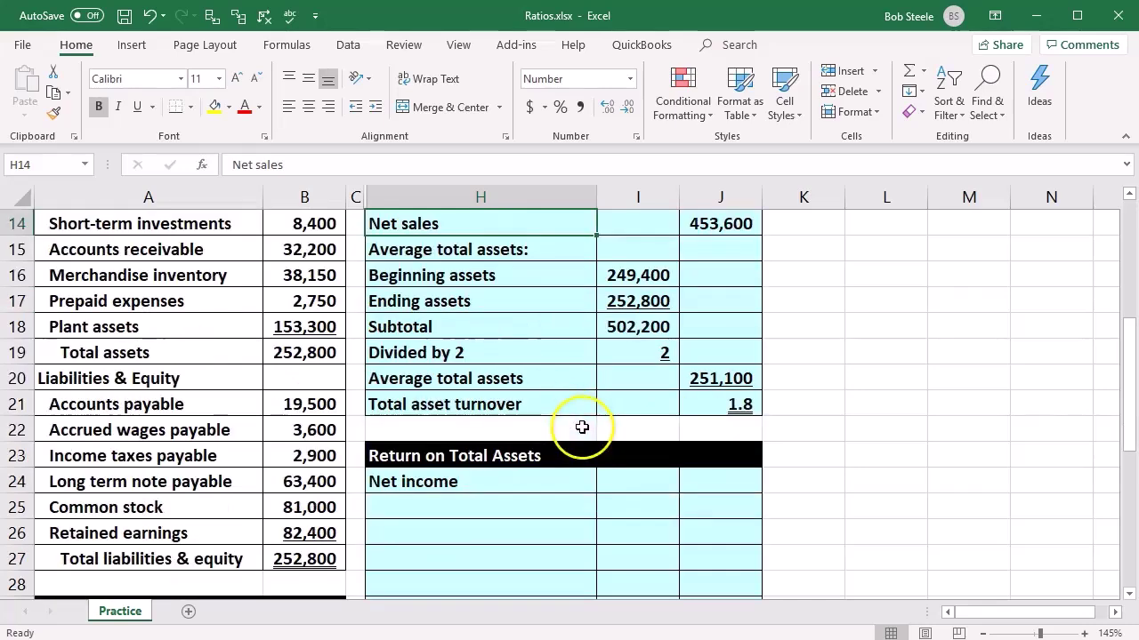
left_click(734, 484)
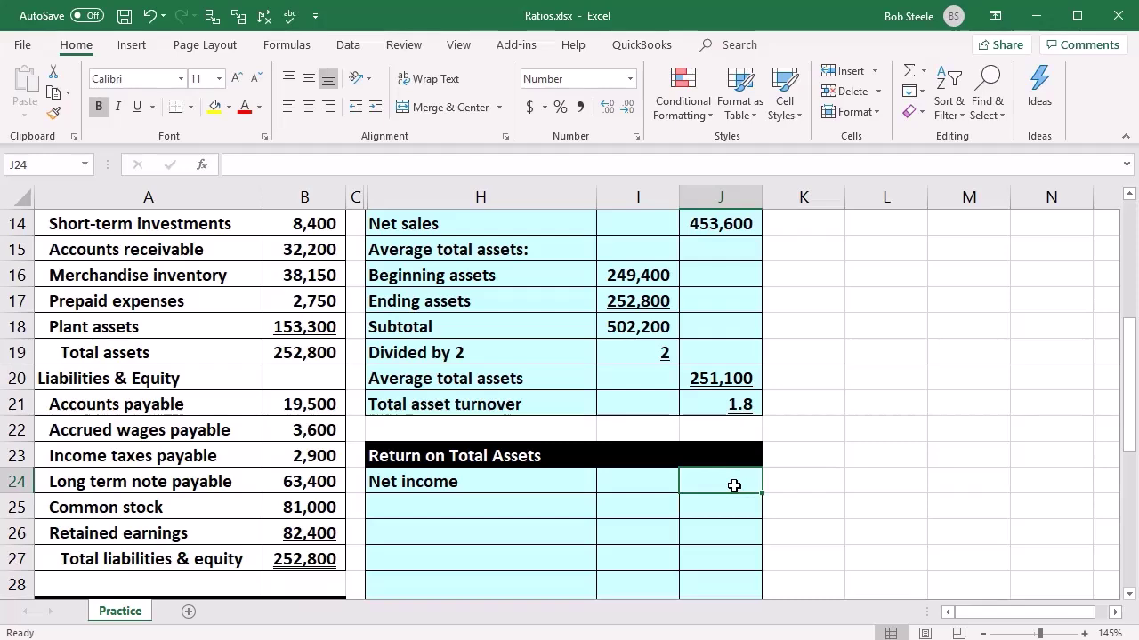
type("=")
left_click(272, 523)
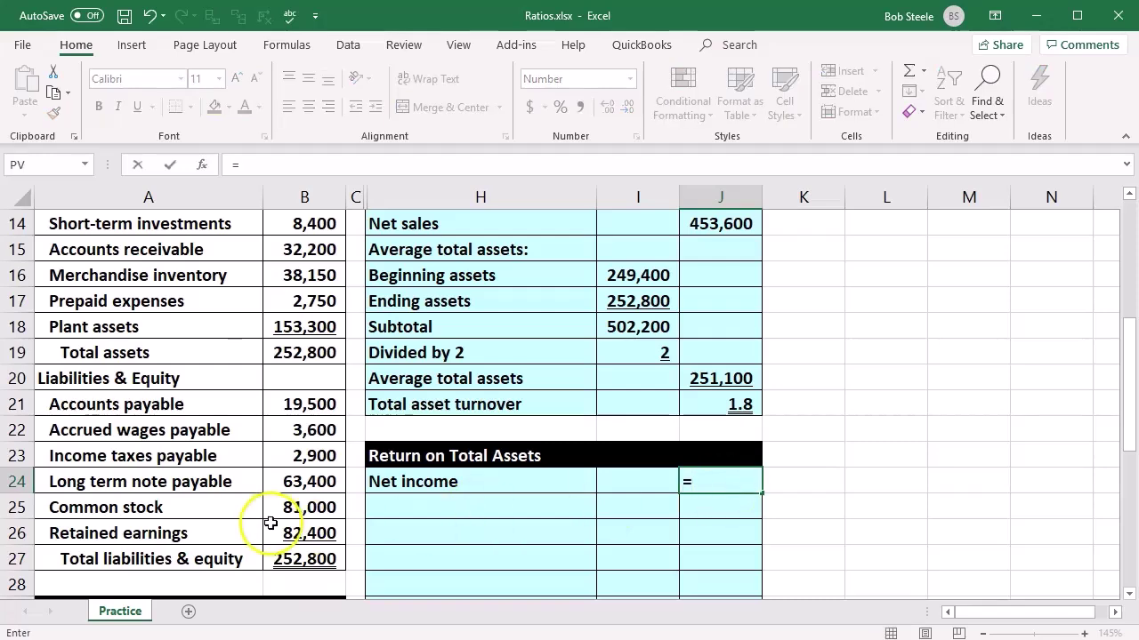
scroll(271, 523, "up", 4)
left_click(318, 441)
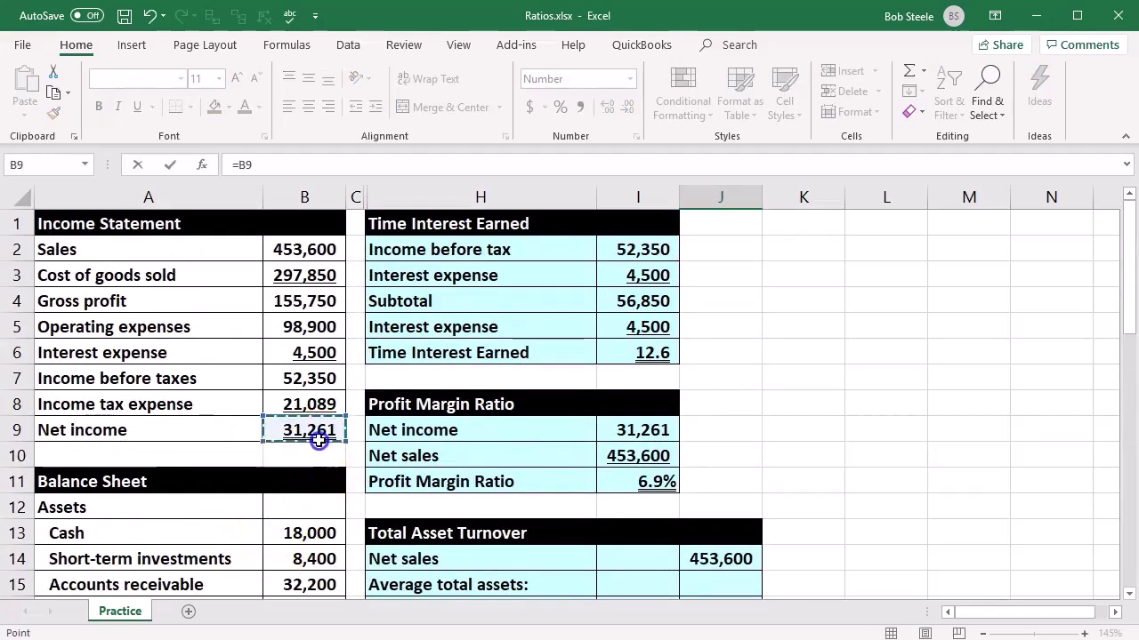
key("Return")
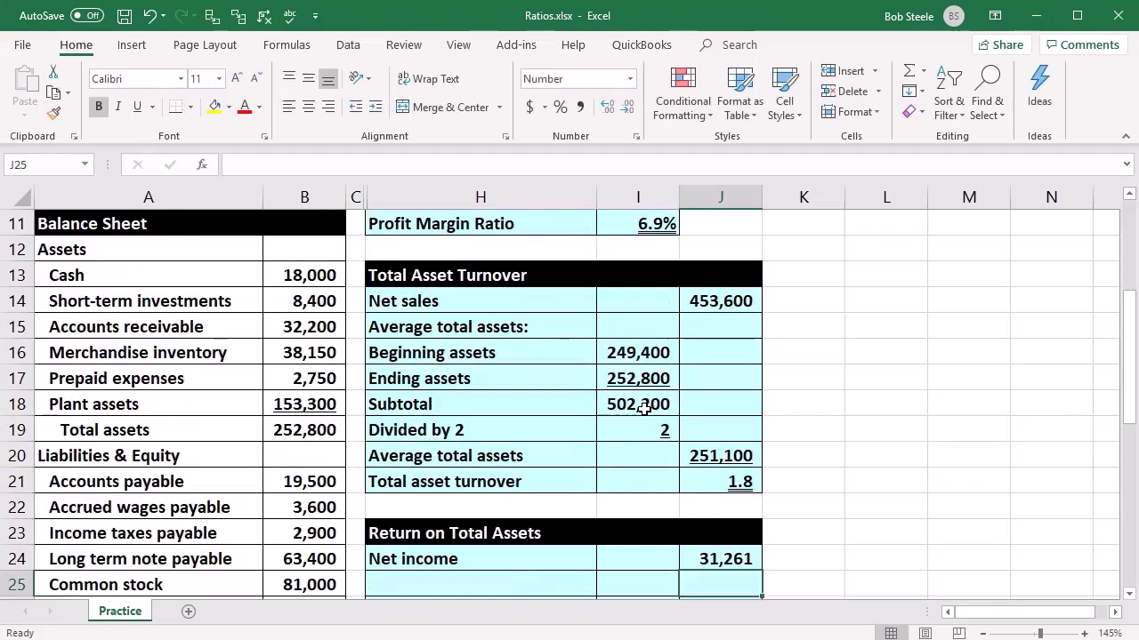
- Bring the "Average total assets:" heading into H25 of the Return on Total Assets table with =H15
scroll(643, 408, "down", 1)
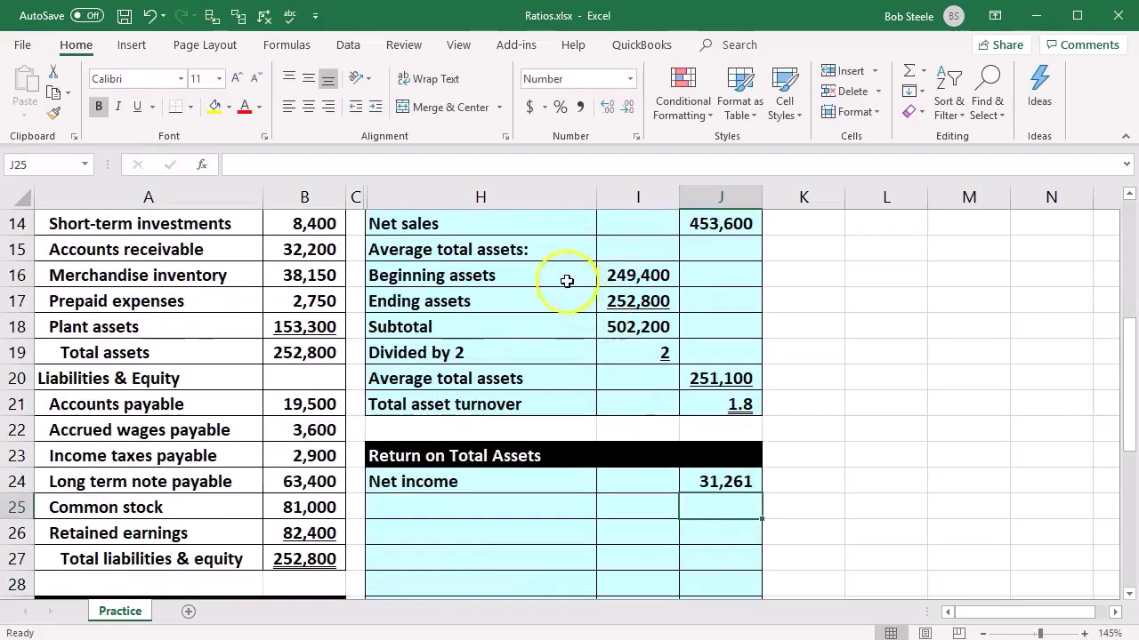
left_click_drag(541, 254, 623, 302)
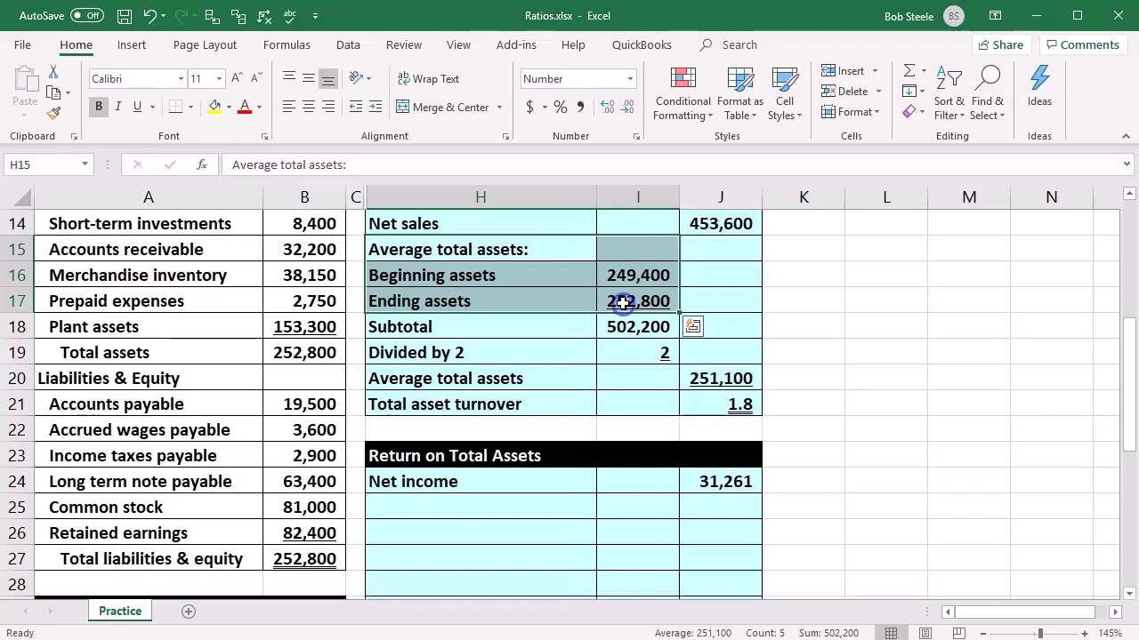
left_click(467, 487)
left_click(488, 508)
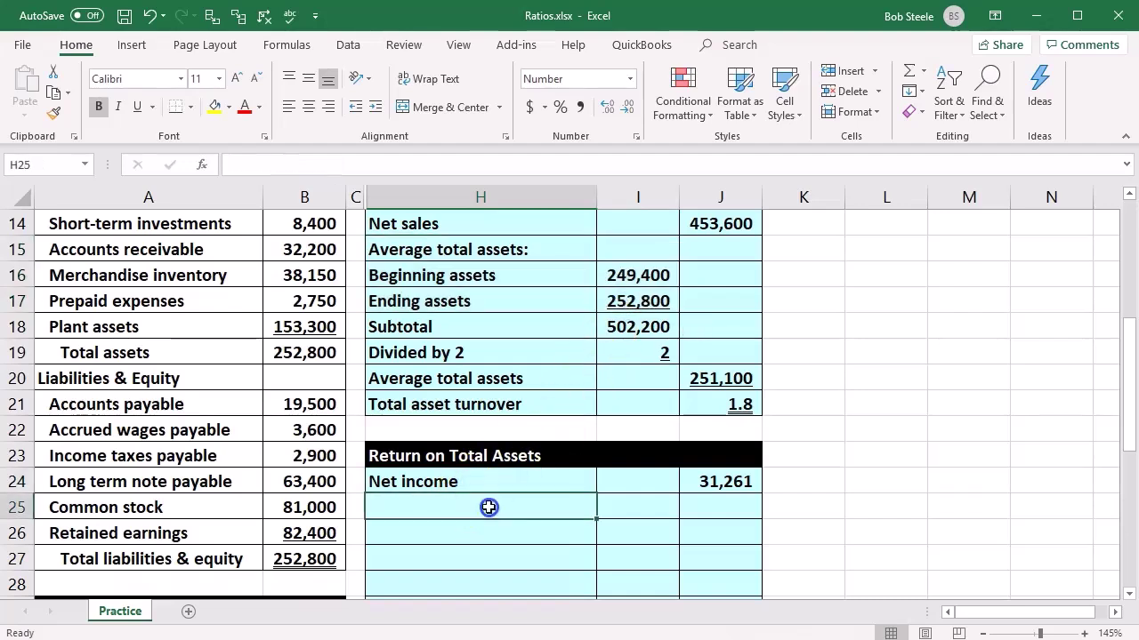
type("=")
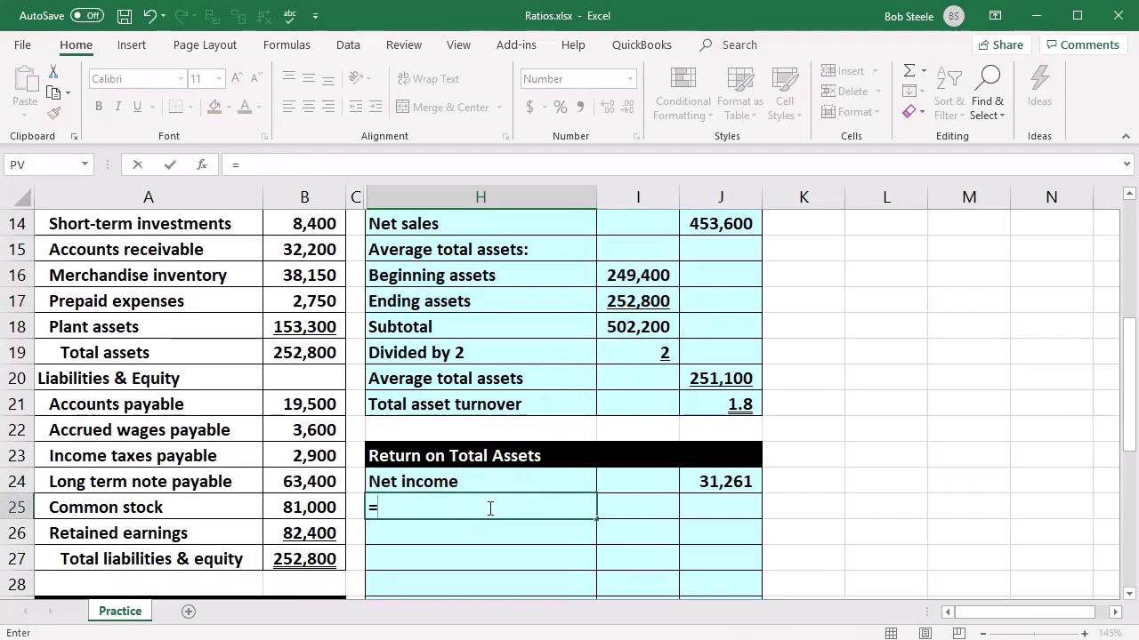
left_click(537, 260)
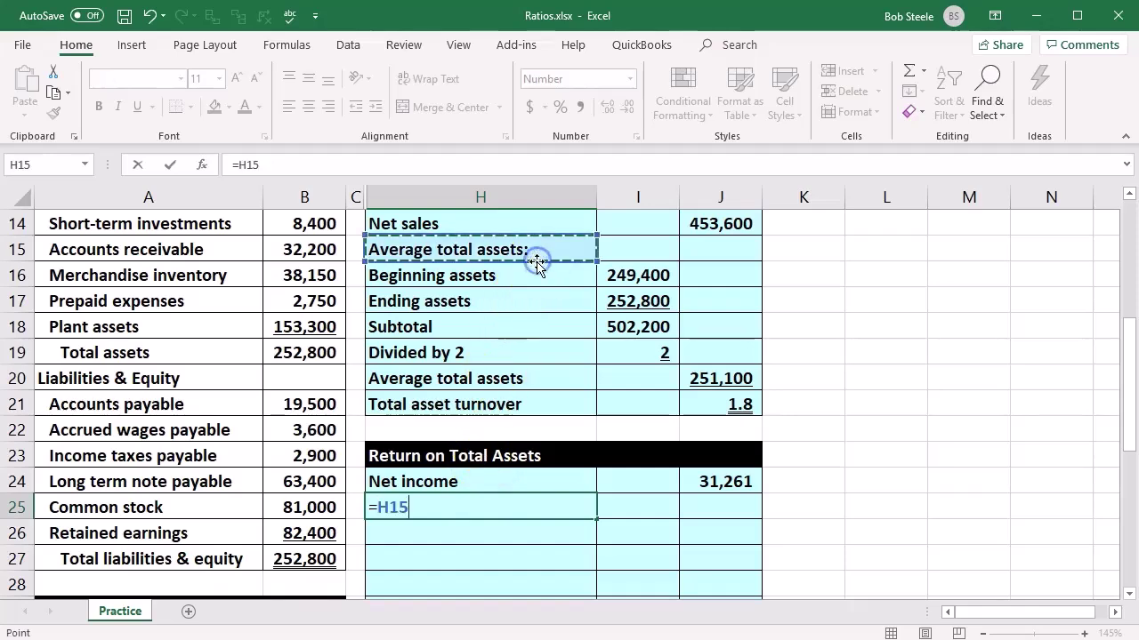
key("Return")
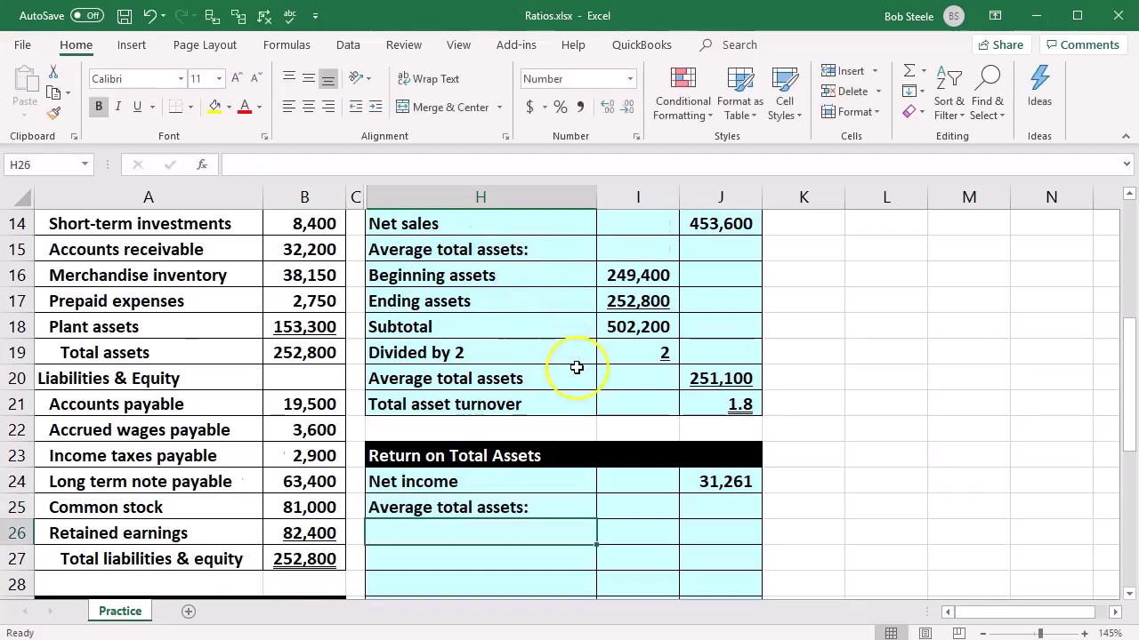
- Fill the H25 label formula down through H29 to repeat the averaging labels
scroll(583, 383, "down", 1)
left_click(590, 427)
left_click_drag(597, 443, 592, 536)
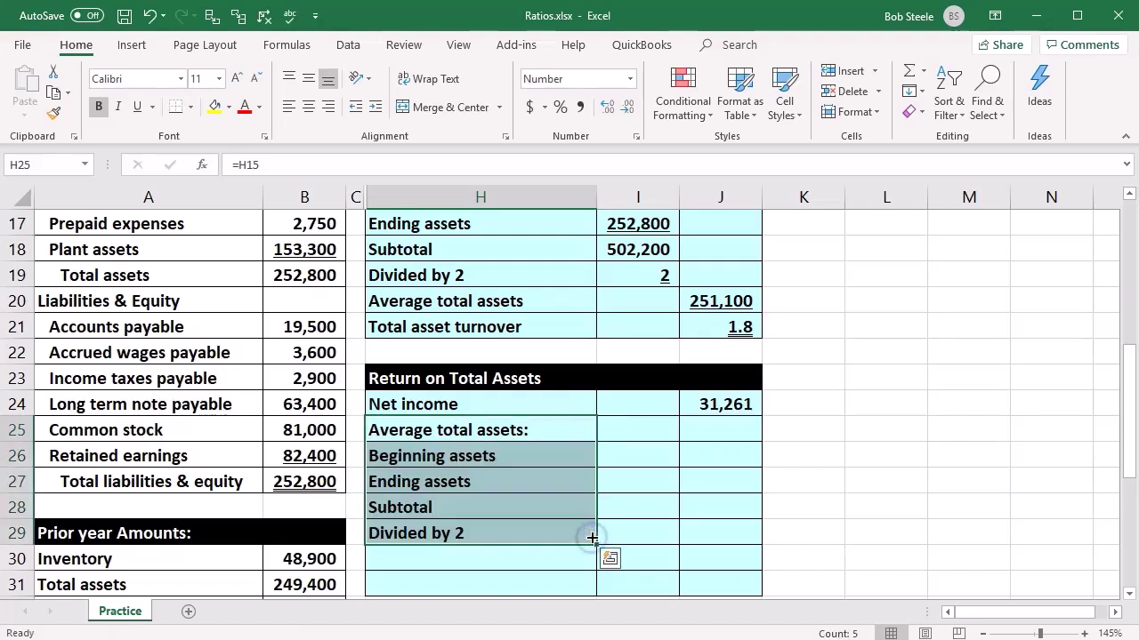
left_click(506, 531)
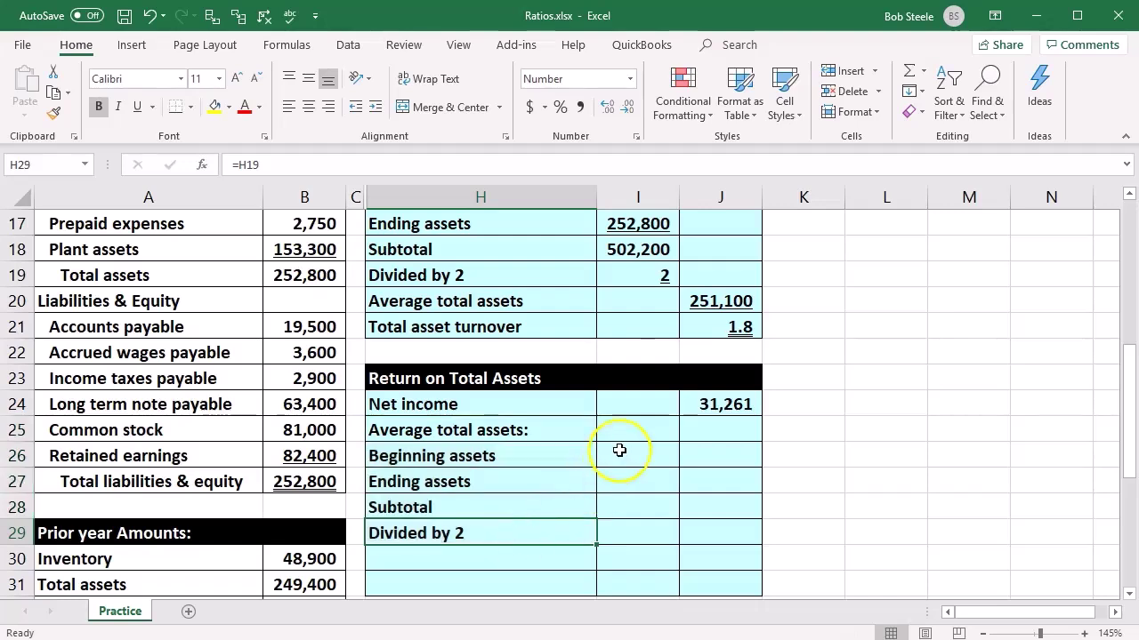
- Link the beginning assets amount in I26 with =I16 and fill the formula down through I29
left_click(617, 452)
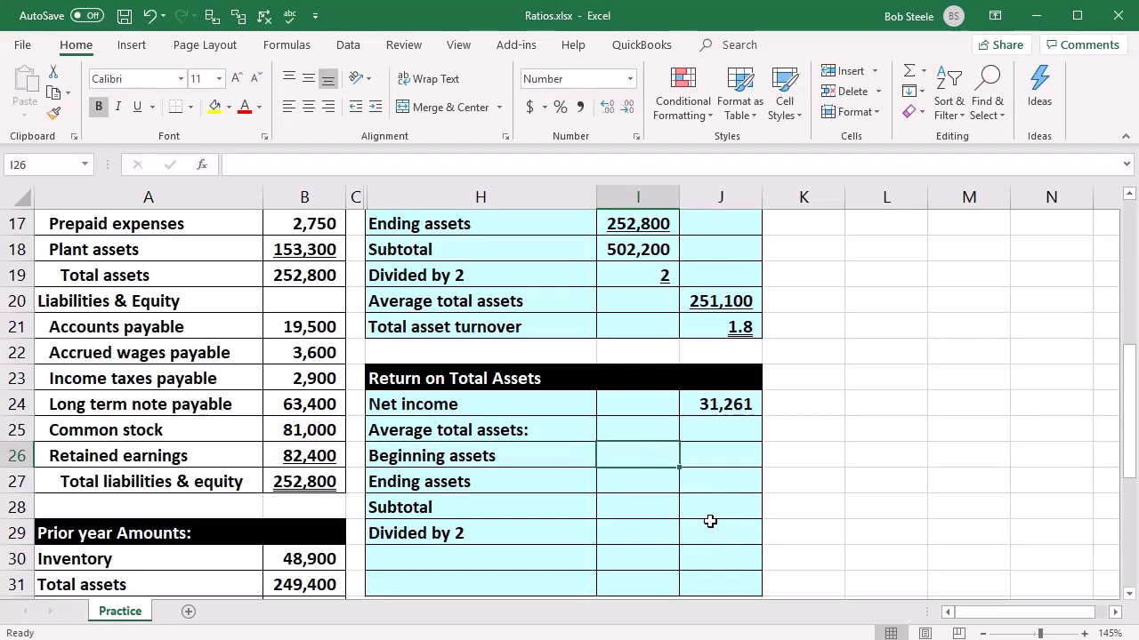
type("=")
scroll(709, 519, "up", 1)
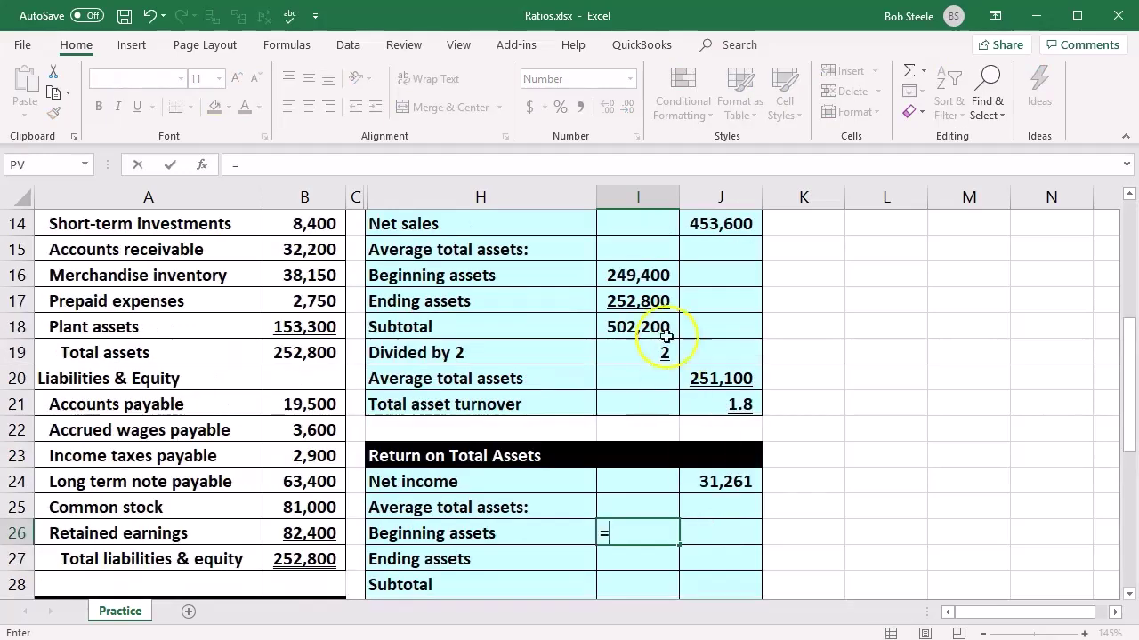
left_click(659, 272)
key("Return")
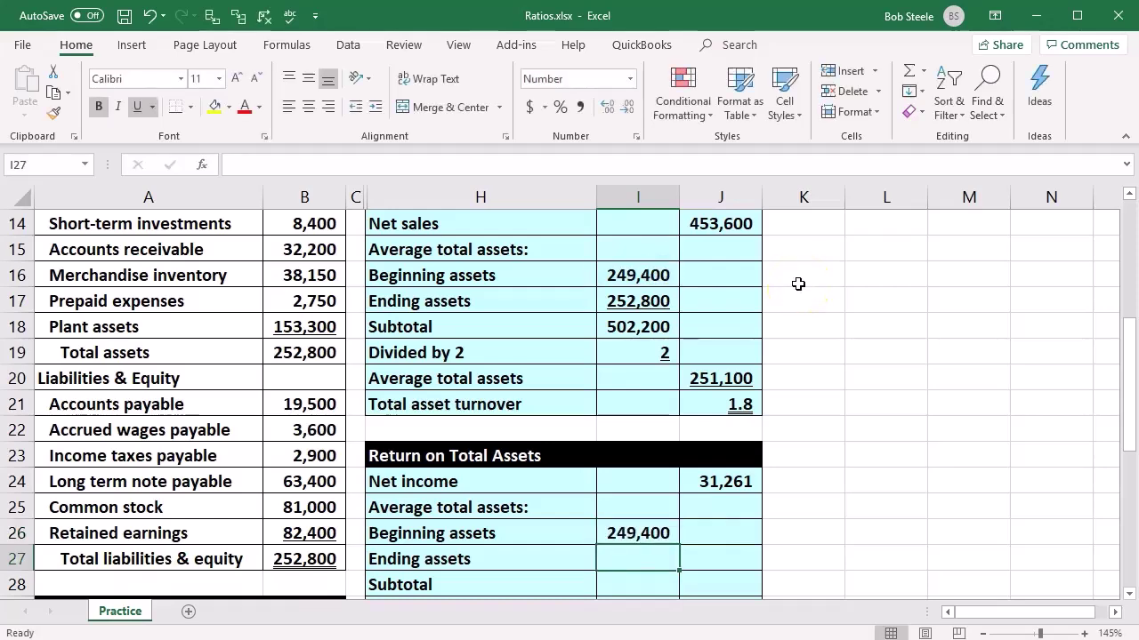
scroll(799, 283, "down", 1)
left_click(666, 457)
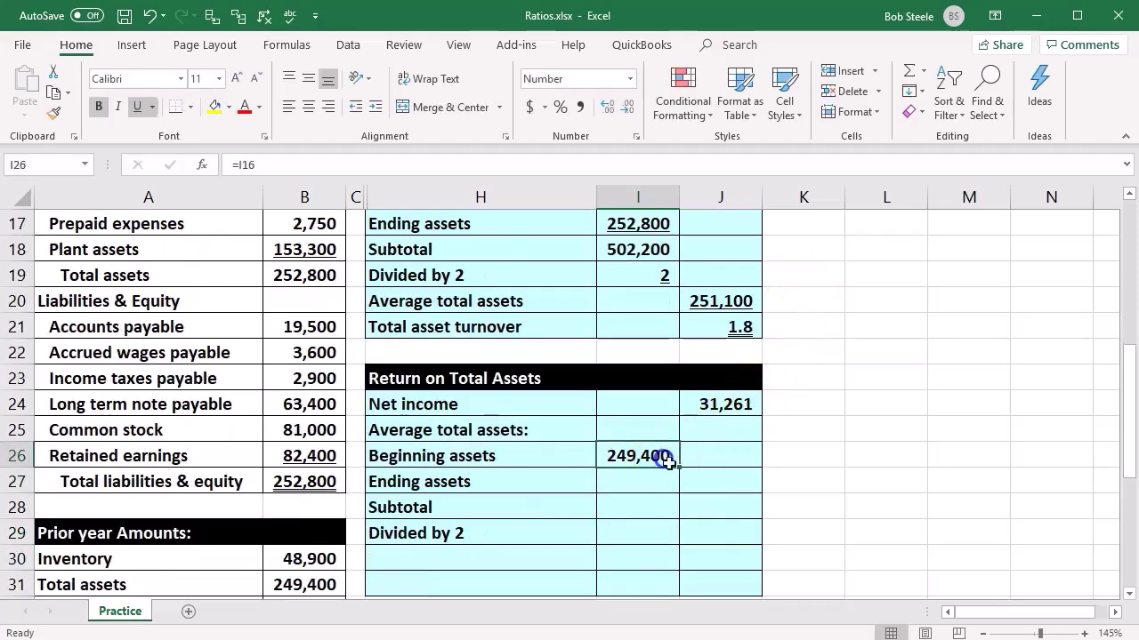
left_click_drag(681, 470, 669, 539)
- Underline the ending assets amount in I27 and the divisor in I29
left_click(640, 481)
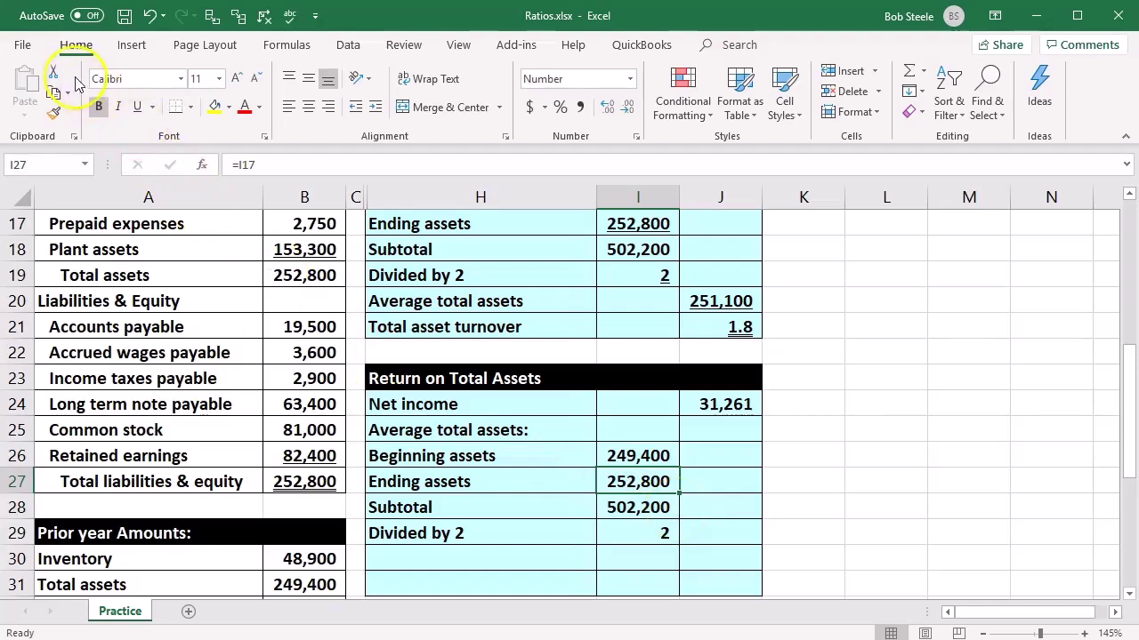
left_click(134, 113)
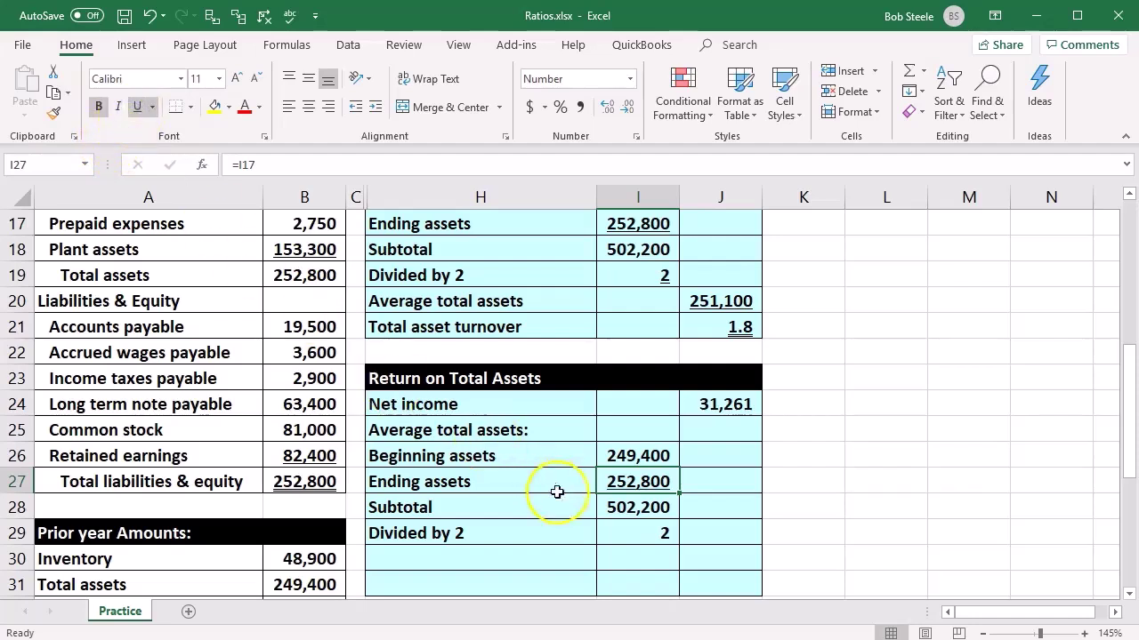
left_click(628, 527)
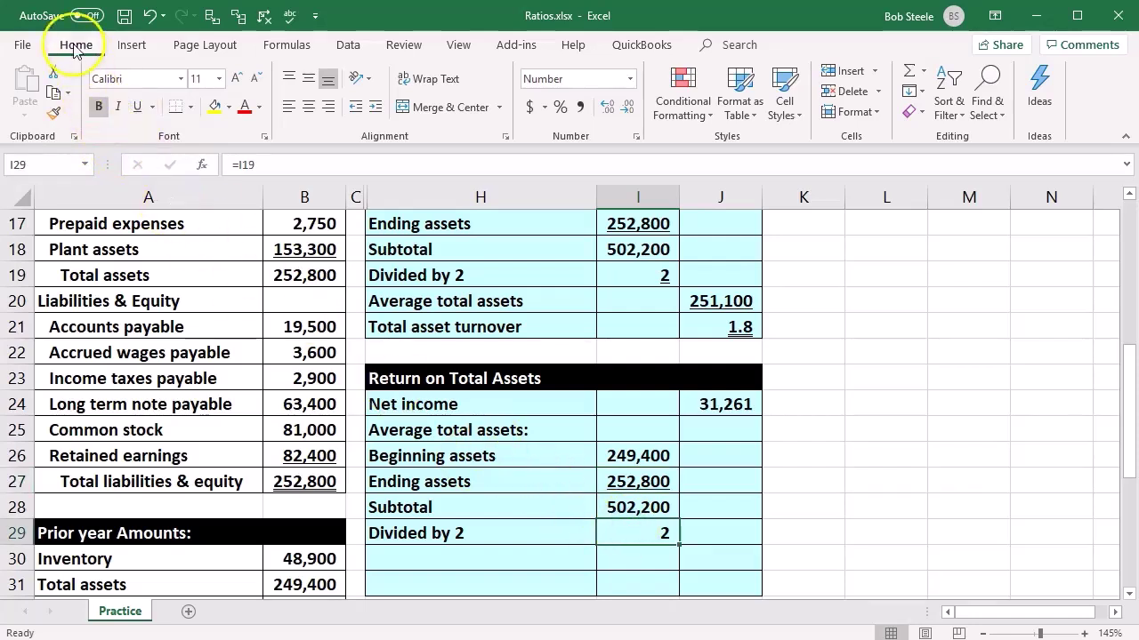
left_click(137, 107)
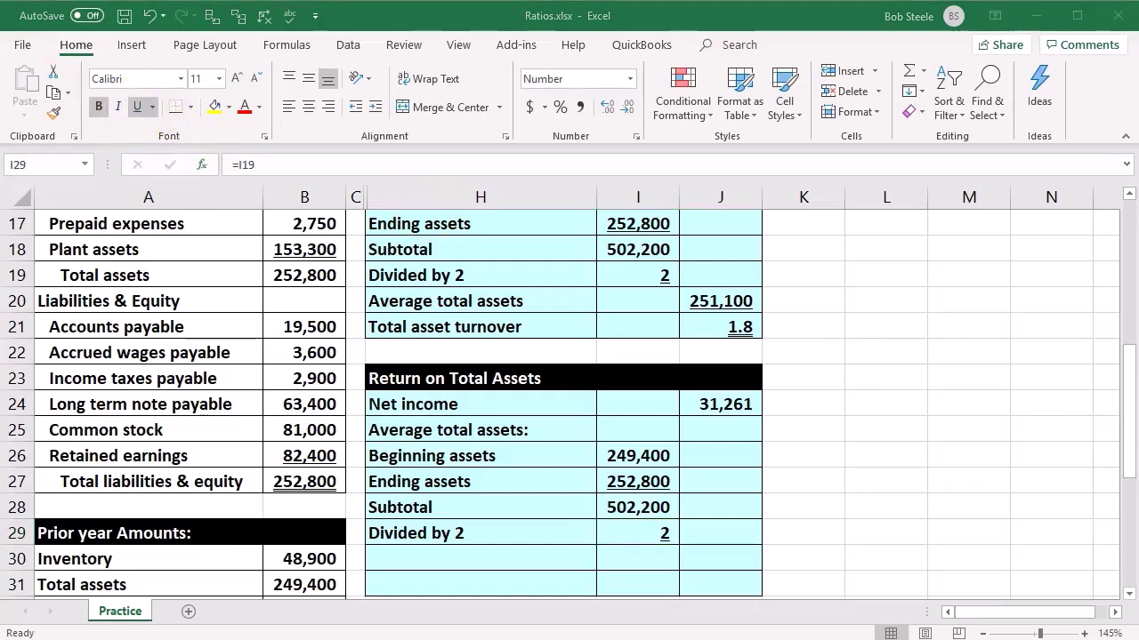
- Label H30 "Average total assets" and calculate the average in J30 with =I28/I29
key("ctrl+c")
left_click(584, 556)
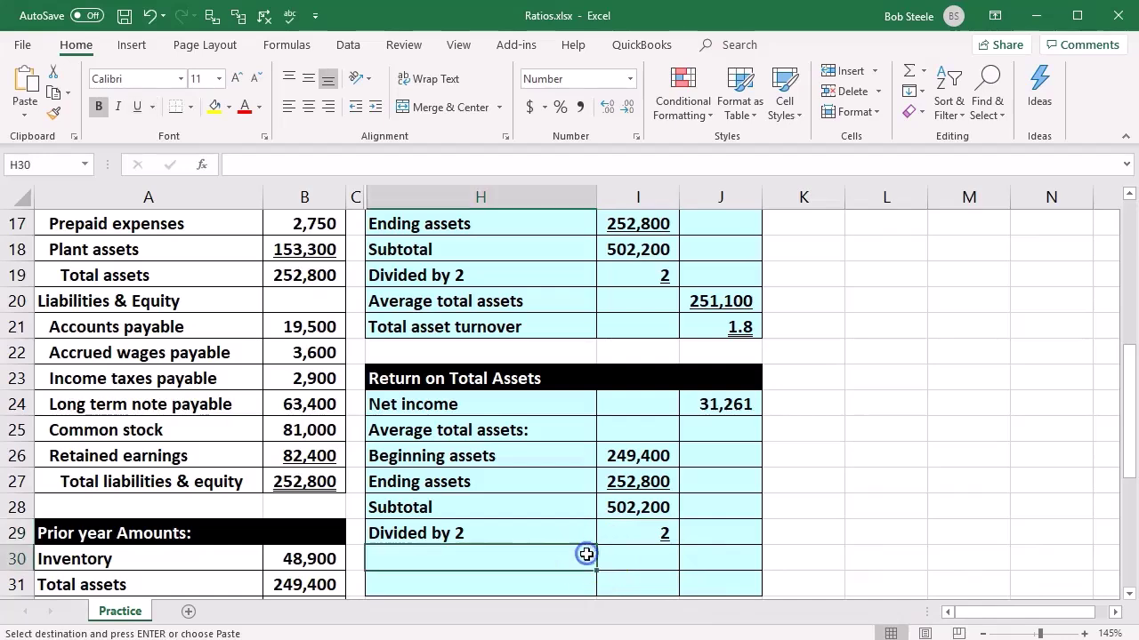
key("ctrl+v")
left_click(716, 558)
scroll(727, 553, "down", 1)
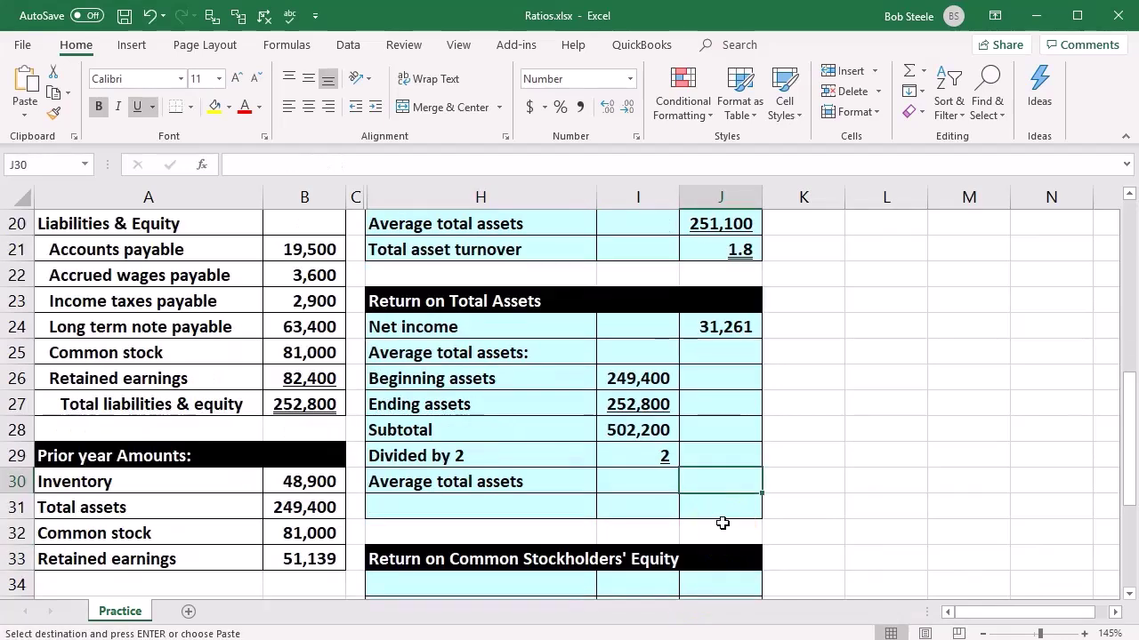
type("=")
left_click(631, 431)
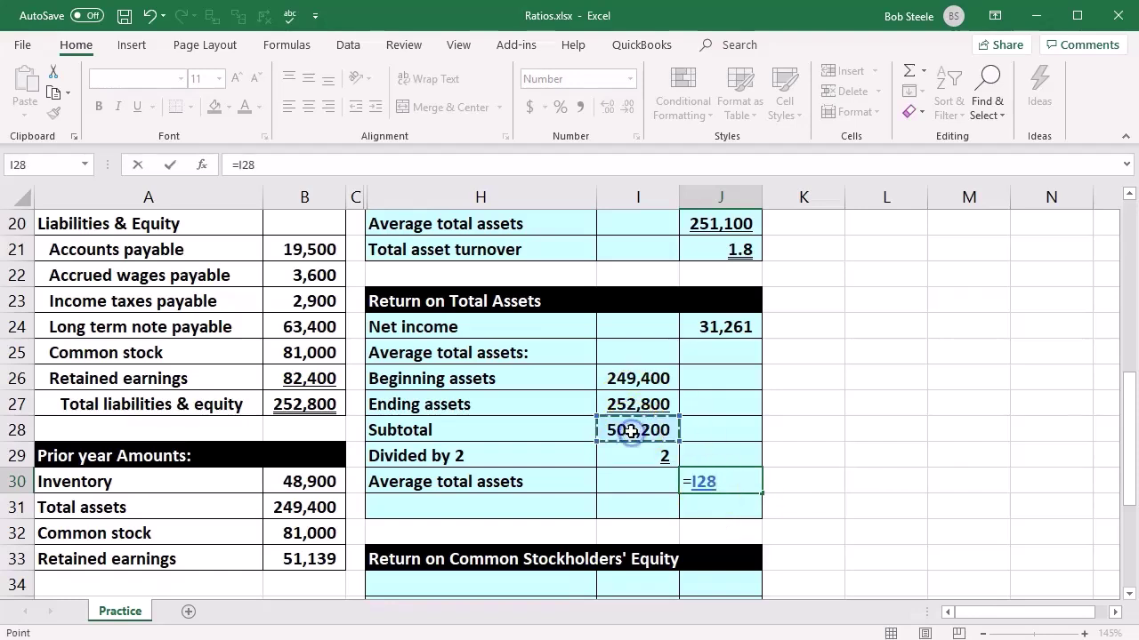
type("/")
left_click(627, 457)
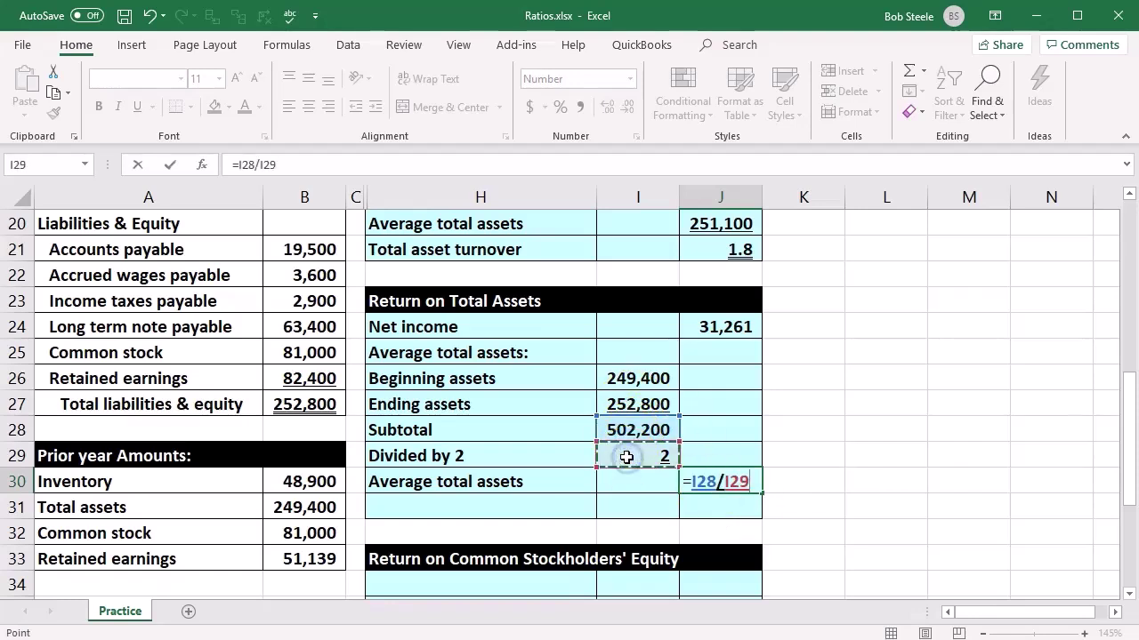
key("Return")
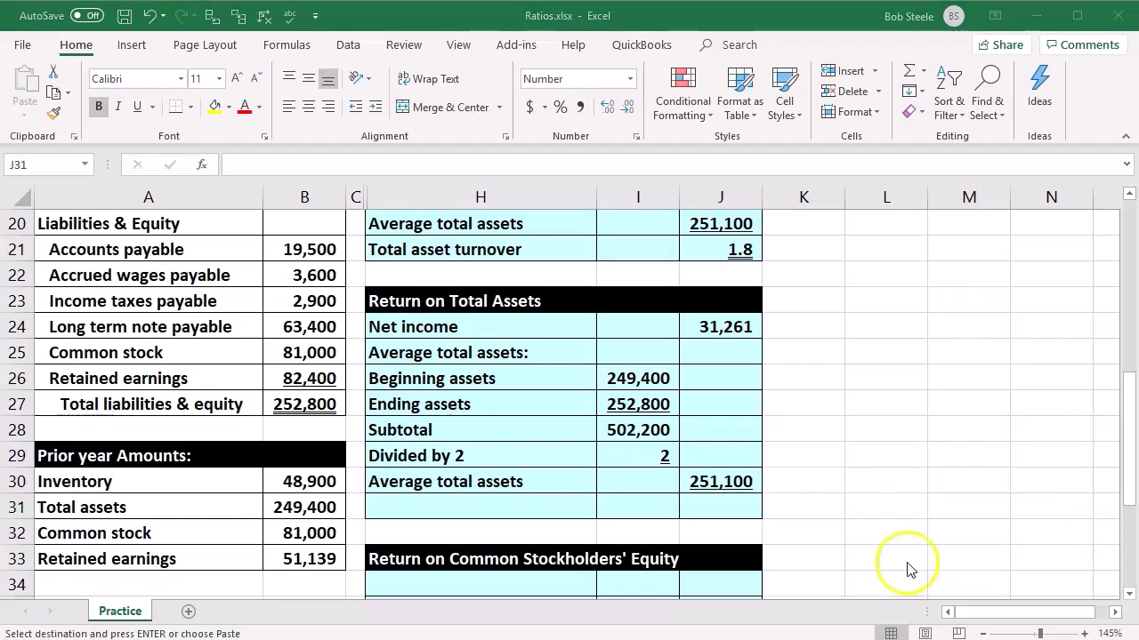
- Label H31 "Return on Total Assets" and calculate the ratio in J31 with =J24/J30
left_click(465, 501)
key("ctrl+v")
key("Tab")
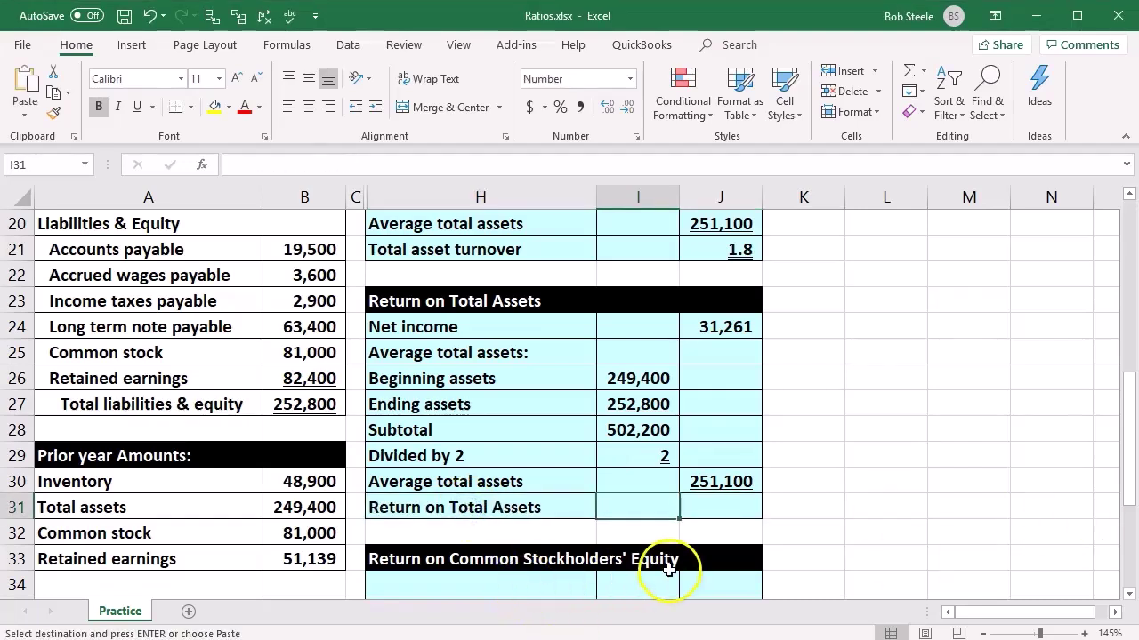
key("Tab")
type("=")
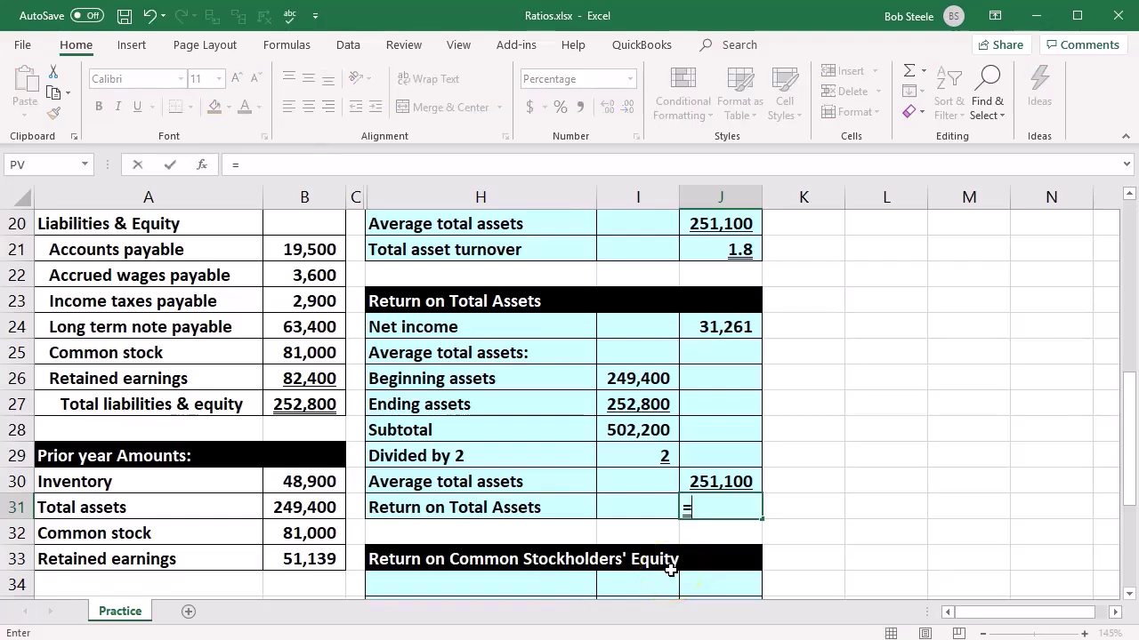
left_click(744, 327)
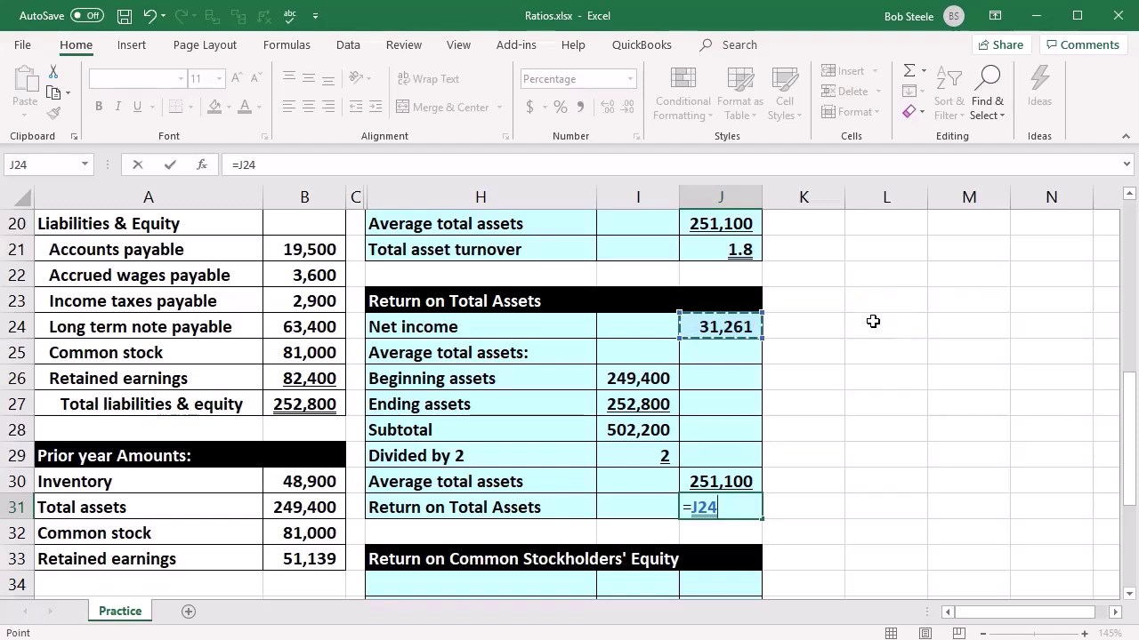
type("/")
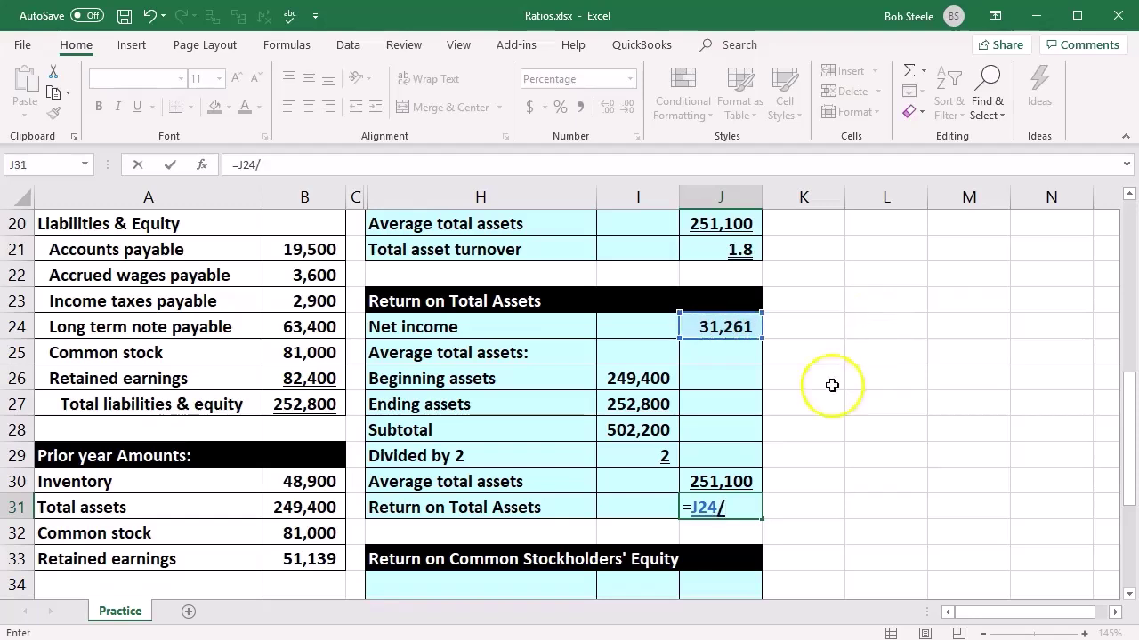
left_click(751, 481)
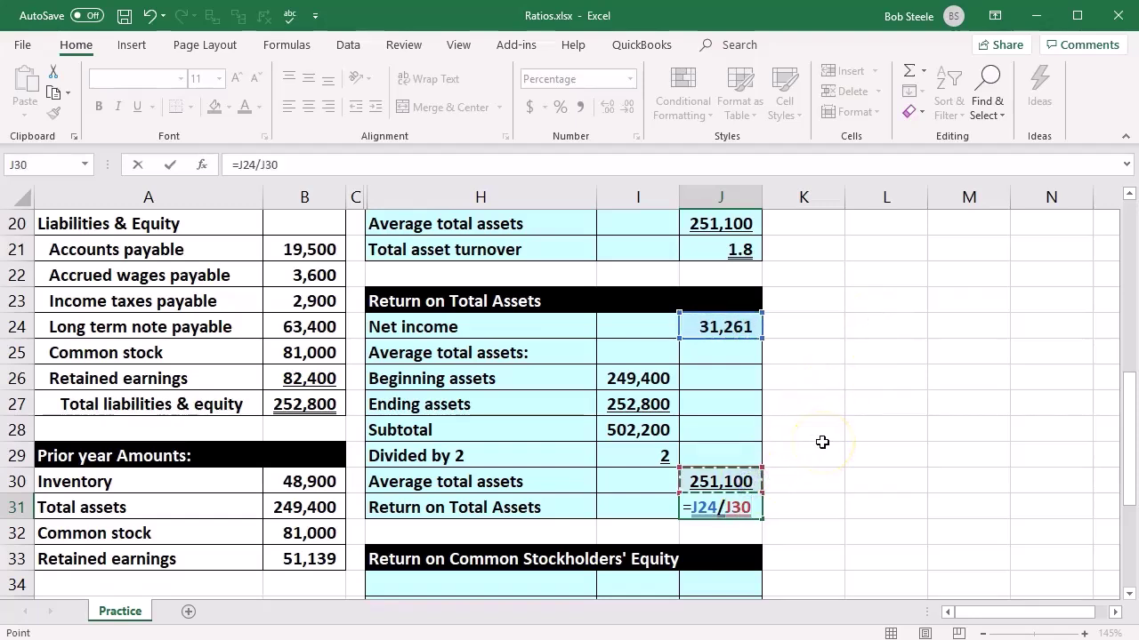
key("Return")
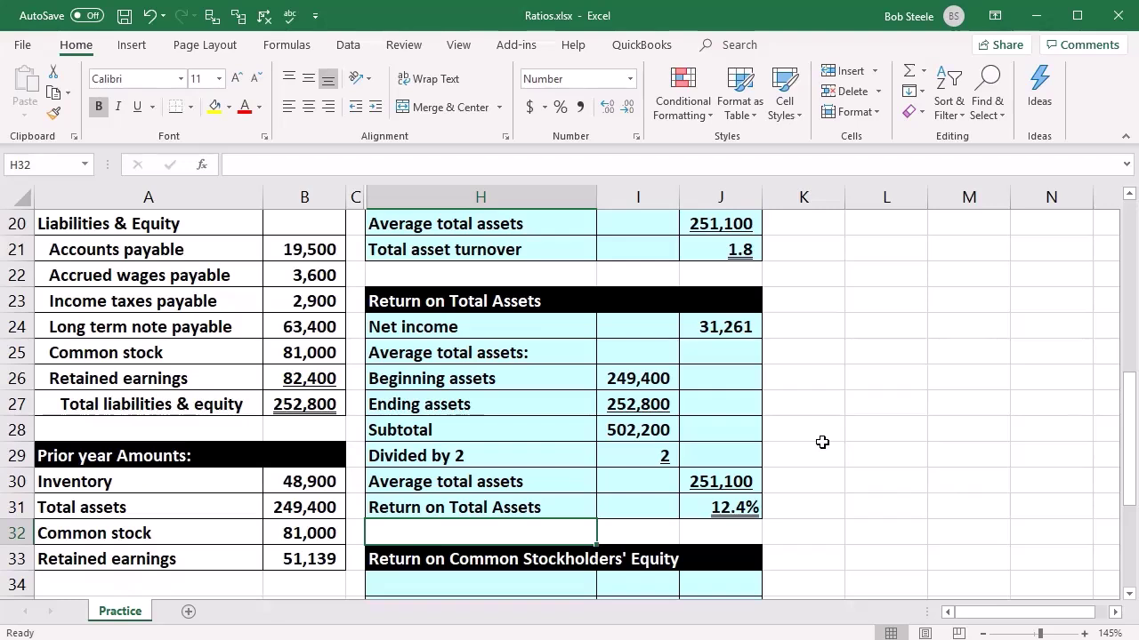
- Label H34 "Net income" and link J34 to the income statement's net income with =B9
left_click(822, 442)
scroll(516, 562, "down", 4)
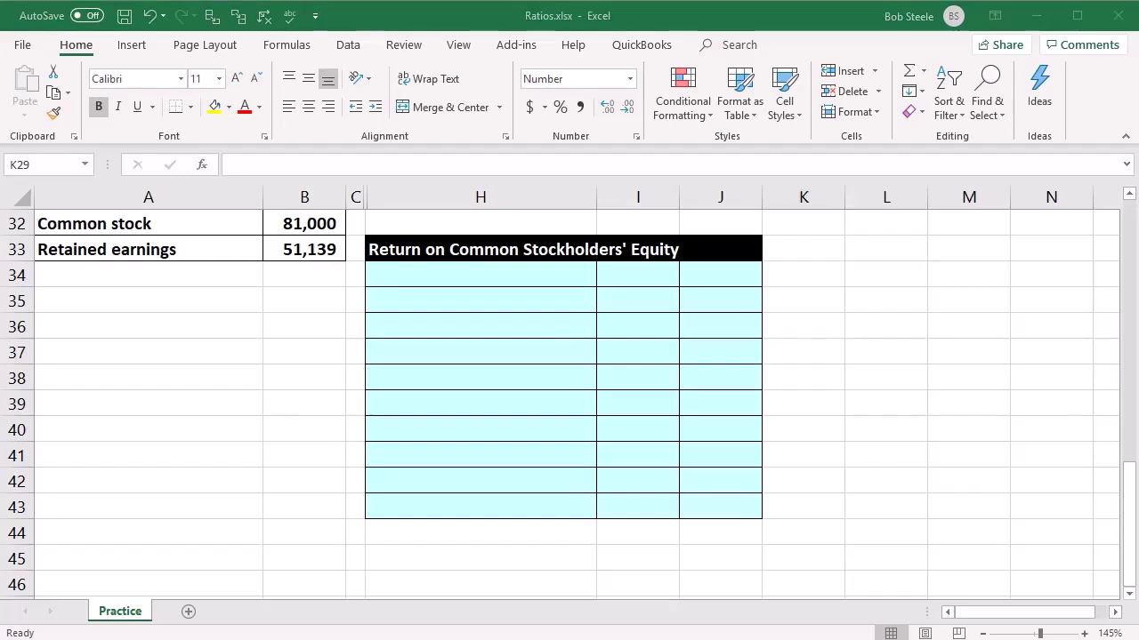
left_click(755, 432)
left_click(513, 272)
key("ctrl+v")
key("Right")
key("Right")
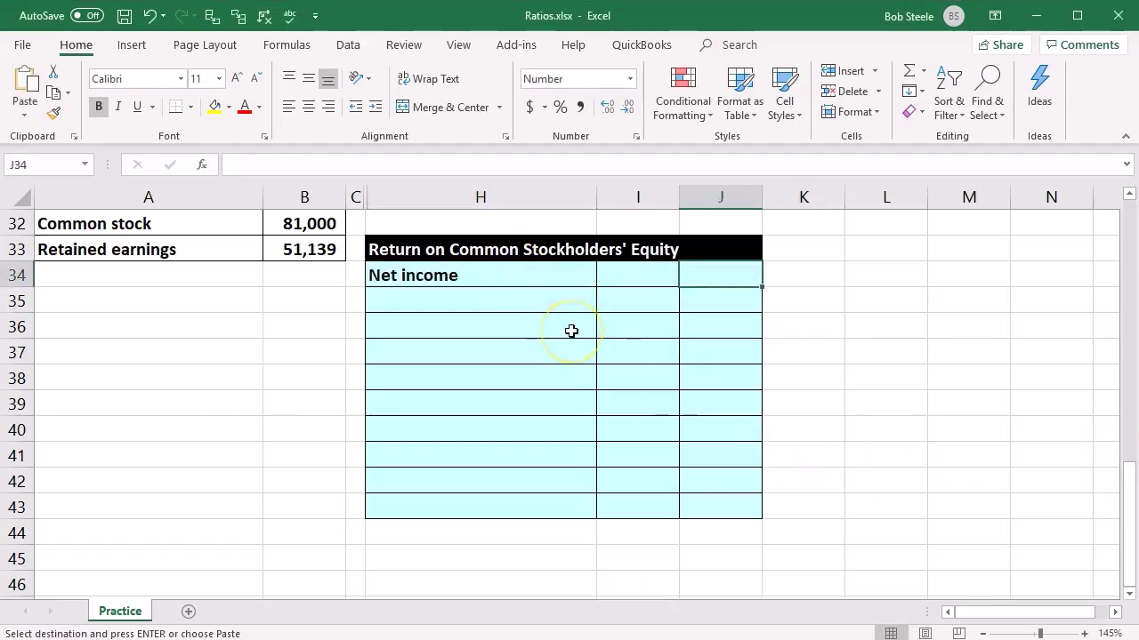
type("=")
scroll(382, 411, "up", 6)
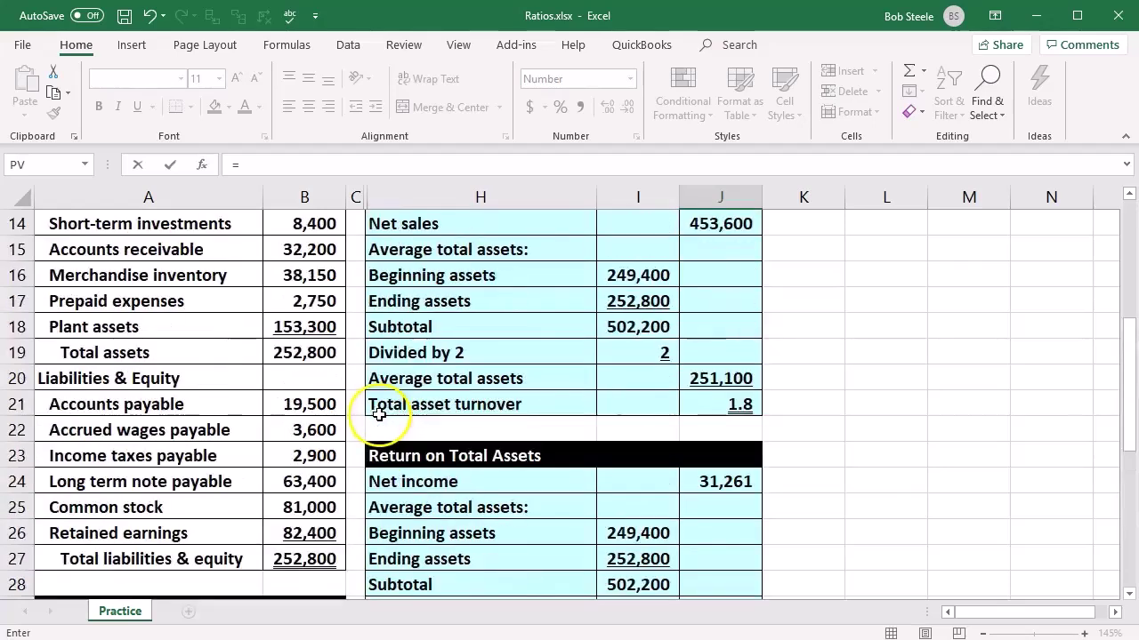
scroll(379, 414, "up", 5)
left_click(331, 434)
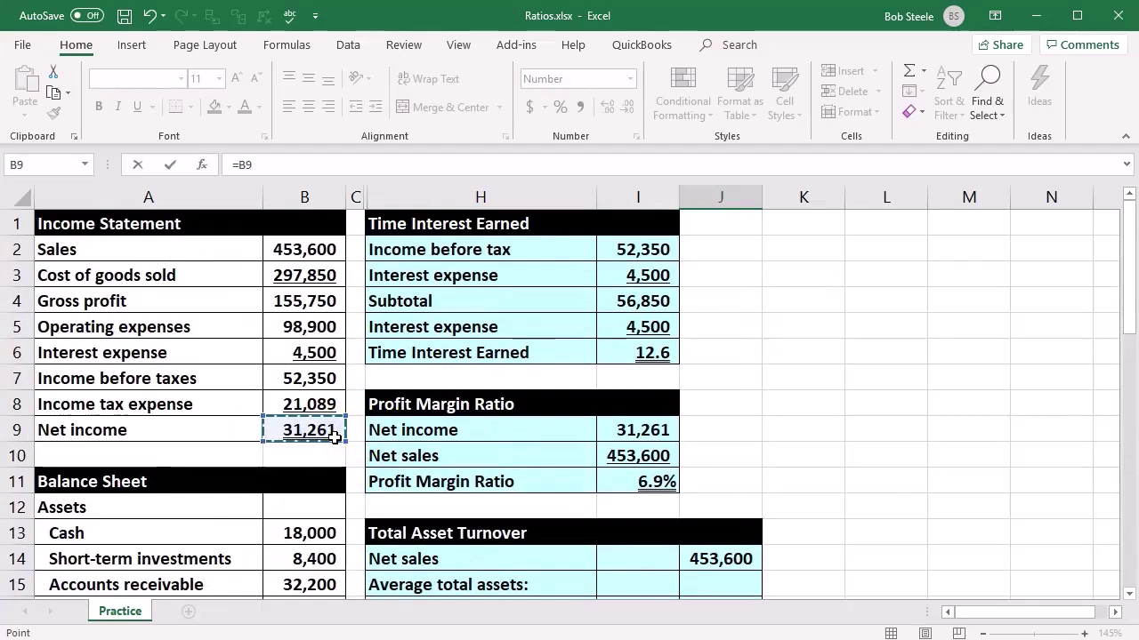
key("Return")
- Change the preferred dividends label in H35 to "Less preferred dividends"
scroll(729, 475, "down", 1)
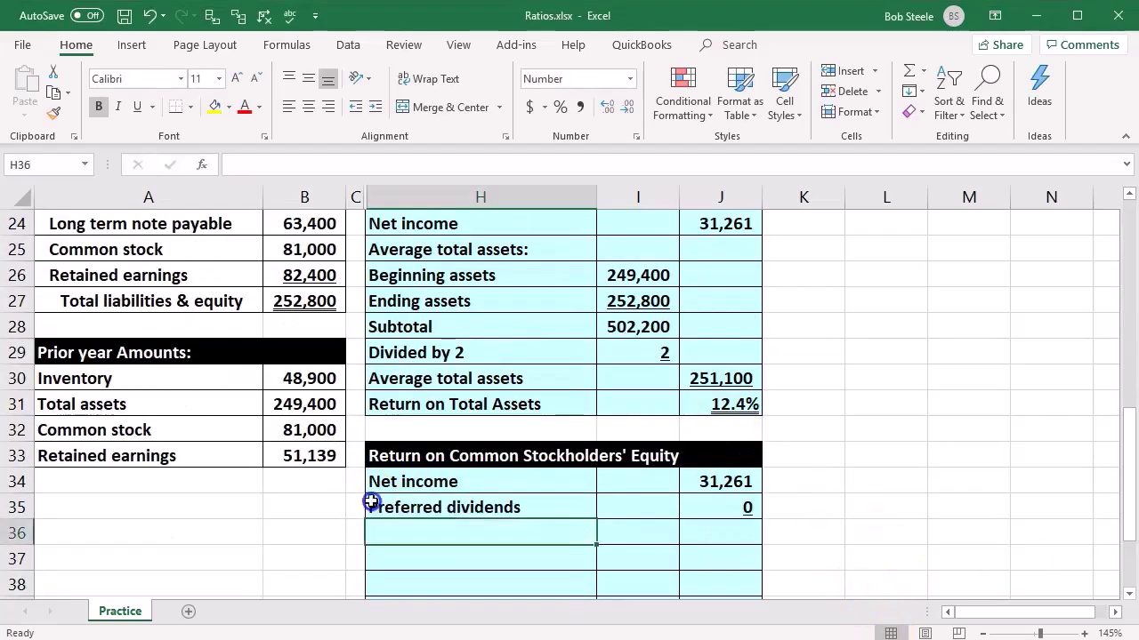
left_click(371, 503)
double_click(369, 506)
type("Less")
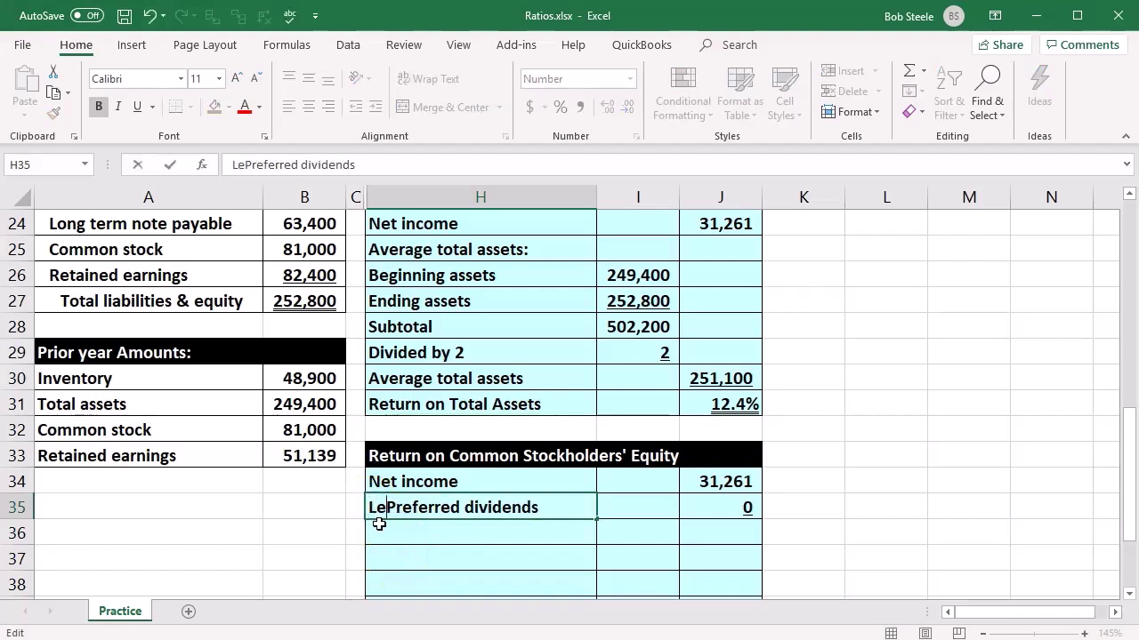
key("BackSpace")
type("p")
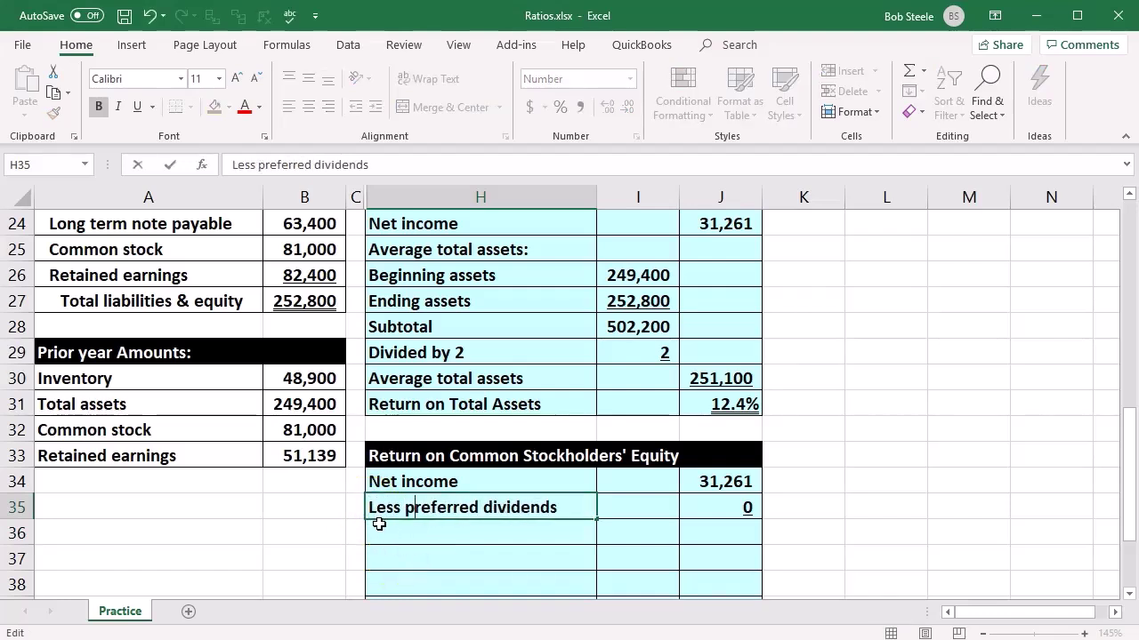
key("Tab")
key("Tab")
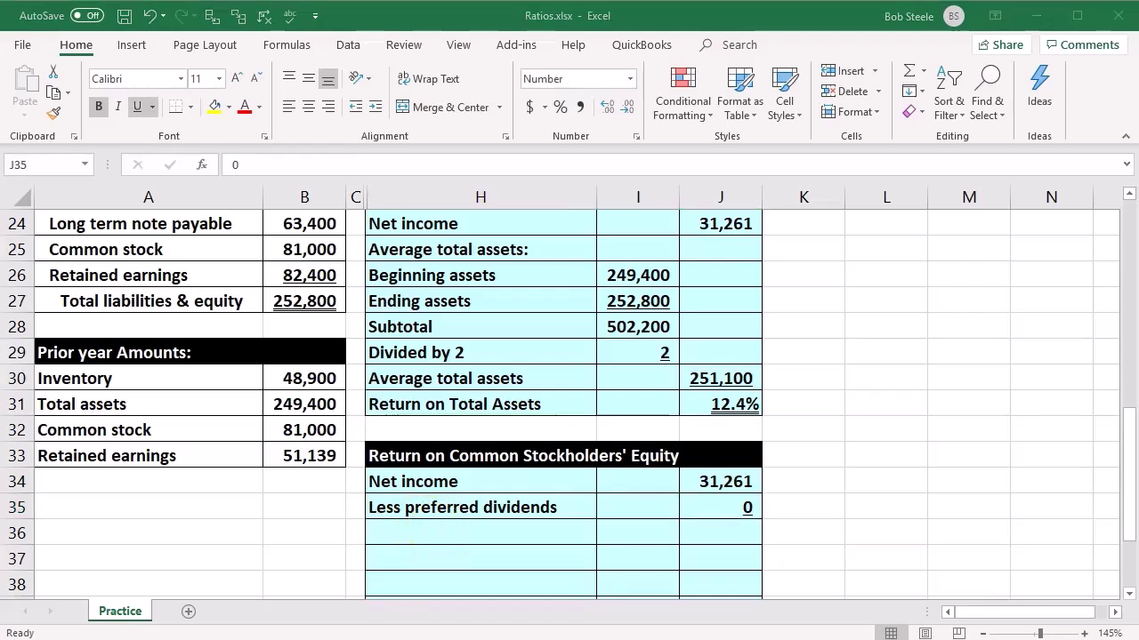
- Label H36 "Subtotal" and calculate net income less preferred dividends in J36 with =J34-J35
left_click(521, 536)
key("ctrl+v")
key("Tab")
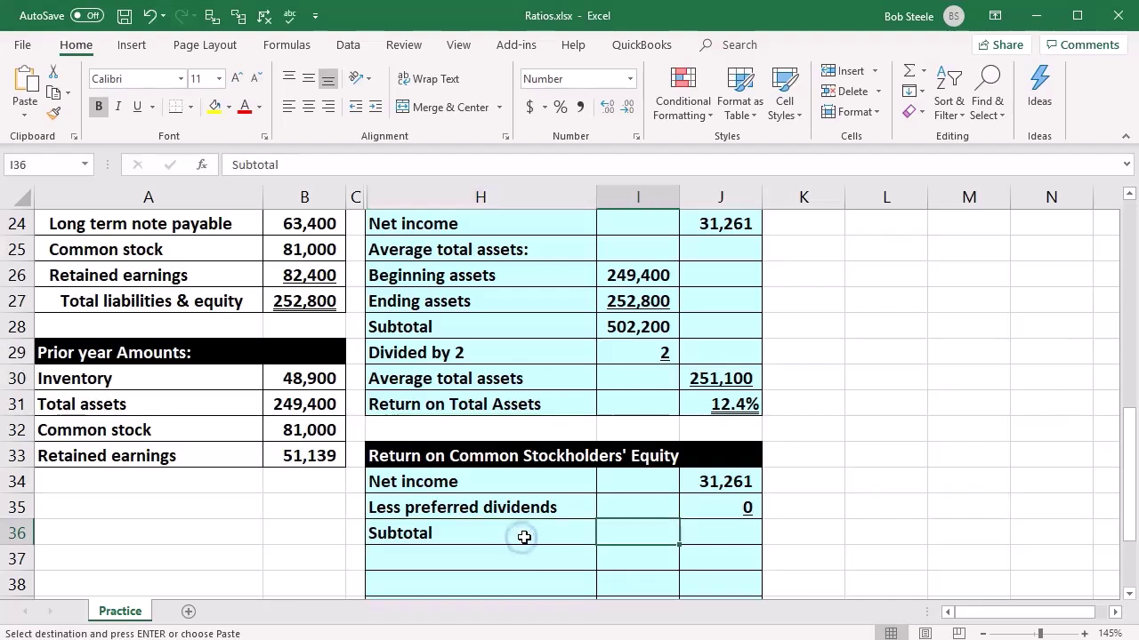
key("Tab")
type("=")
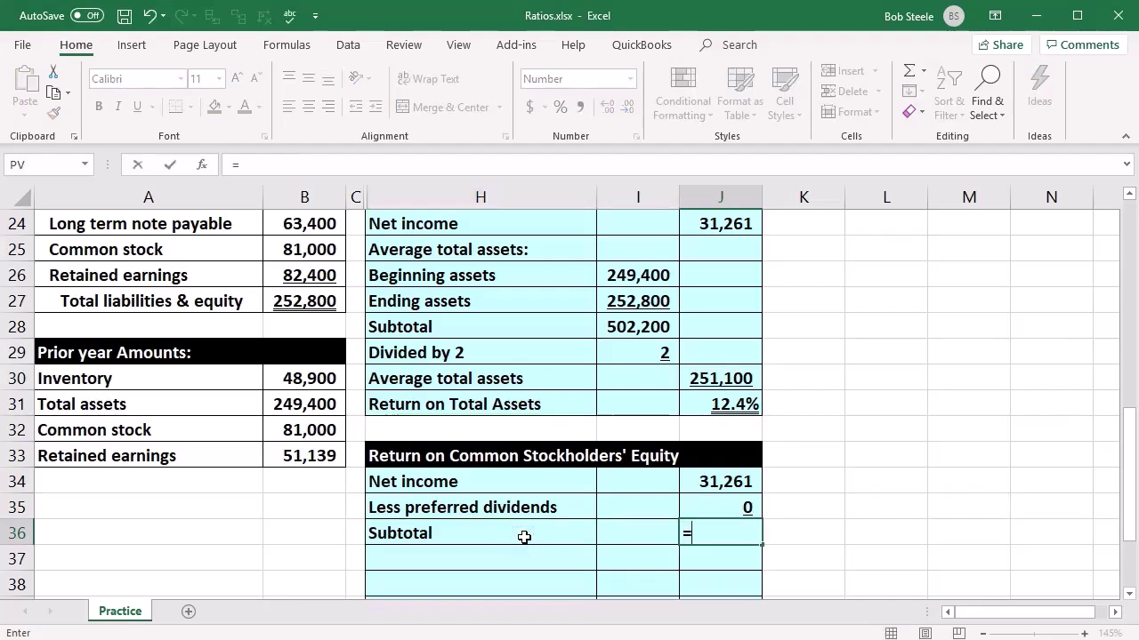
left_click(690, 481)
type("-")
left_click(703, 505)
key("Return")
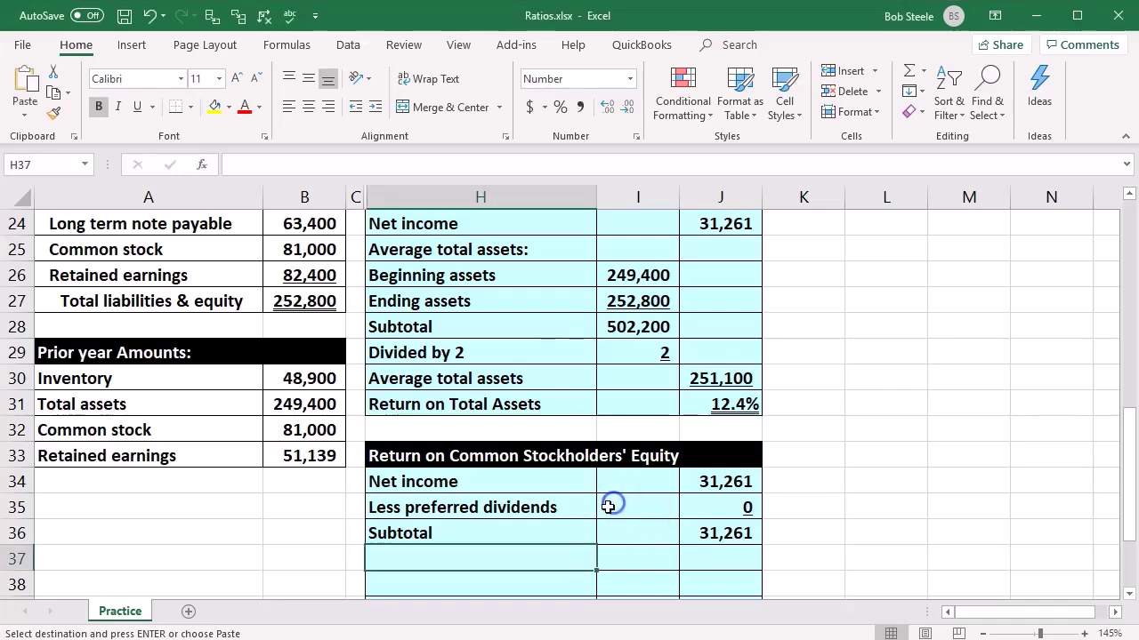
- Label H37 "Average equity:" as the heading for the equity calculation
scroll(569, 498, "down", 1)
type("Average equity")
double_click(512, 482)
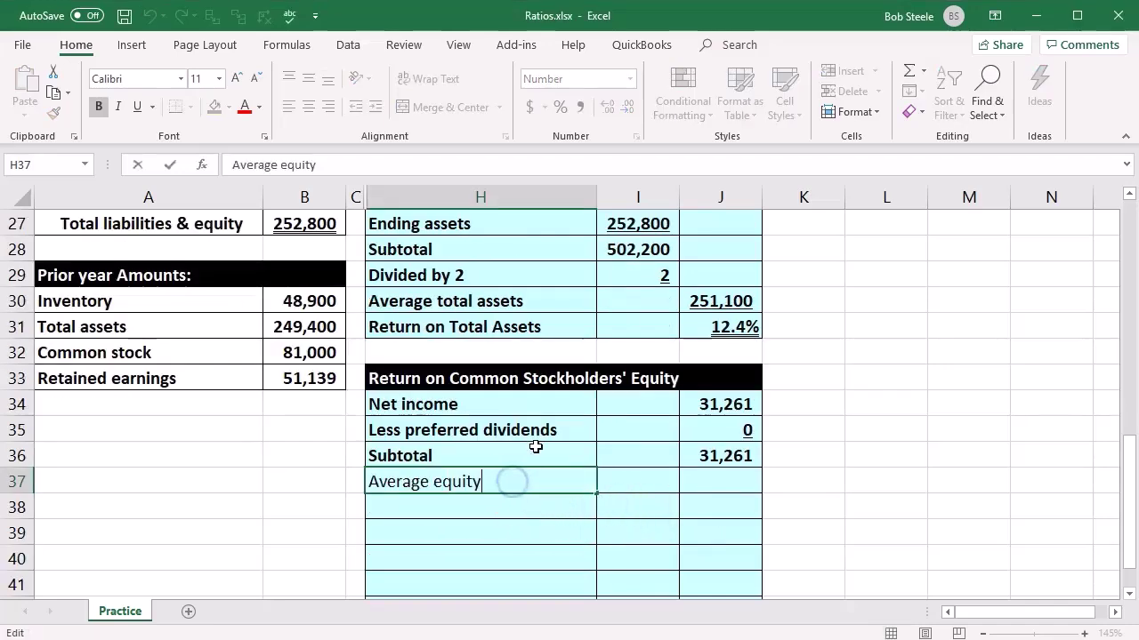
type(":")
key("Return")
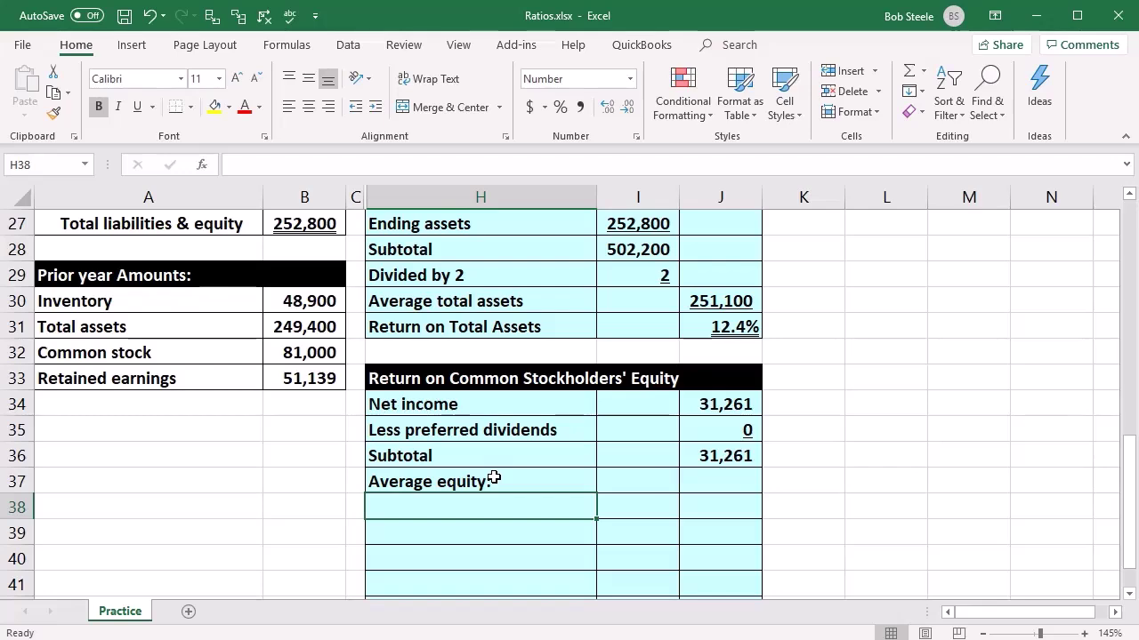
- Review the common stock and retained earnings lines and label H38 "Beginning equity"
scroll(203, 534, "up", 2)
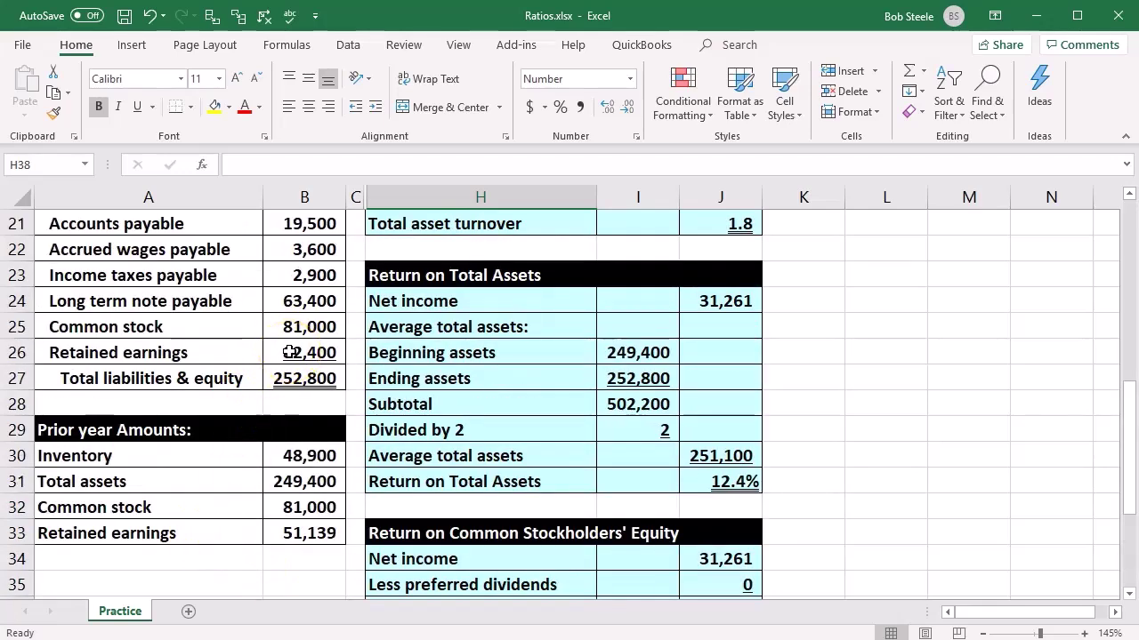
left_click(554, 432)
scroll(554, 432, "down", 2)
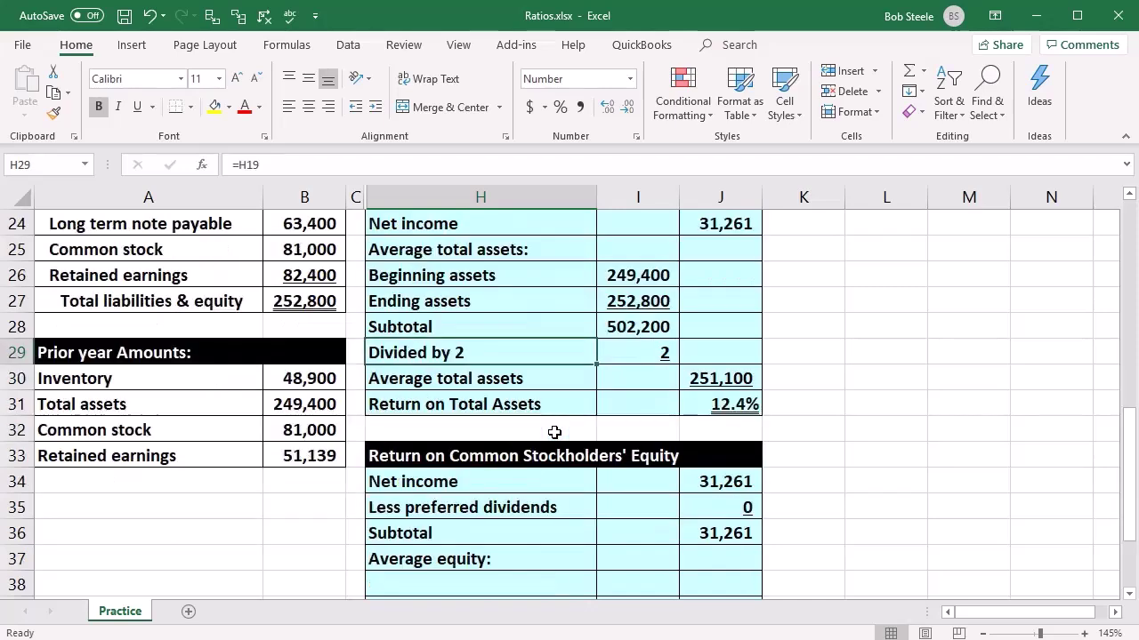
left_click(523, 503)
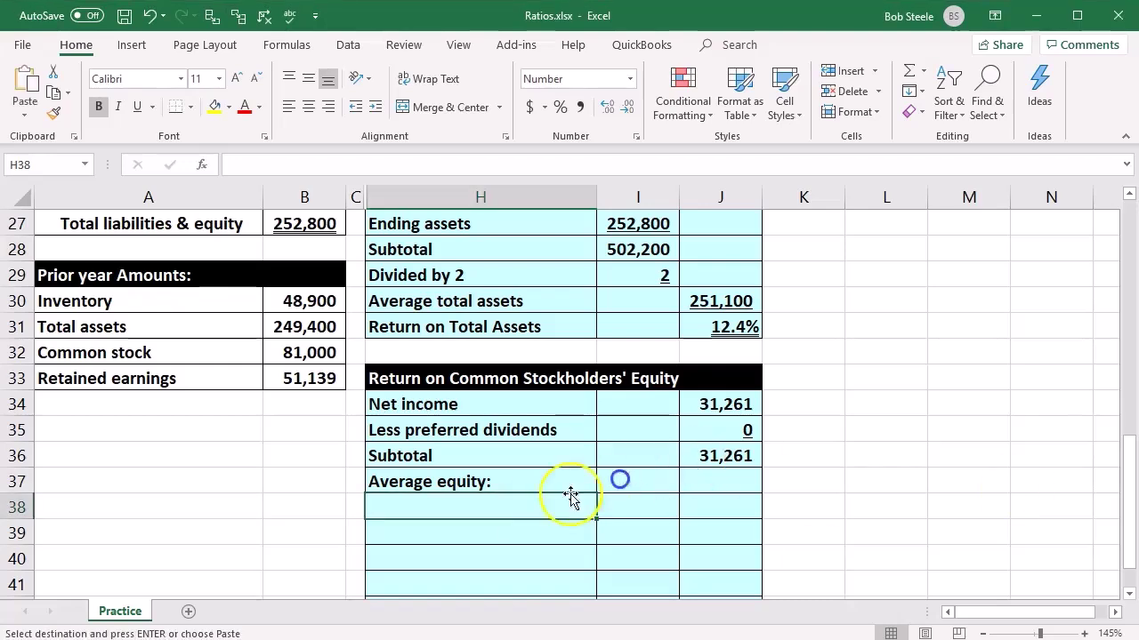
type("Beginning equity")
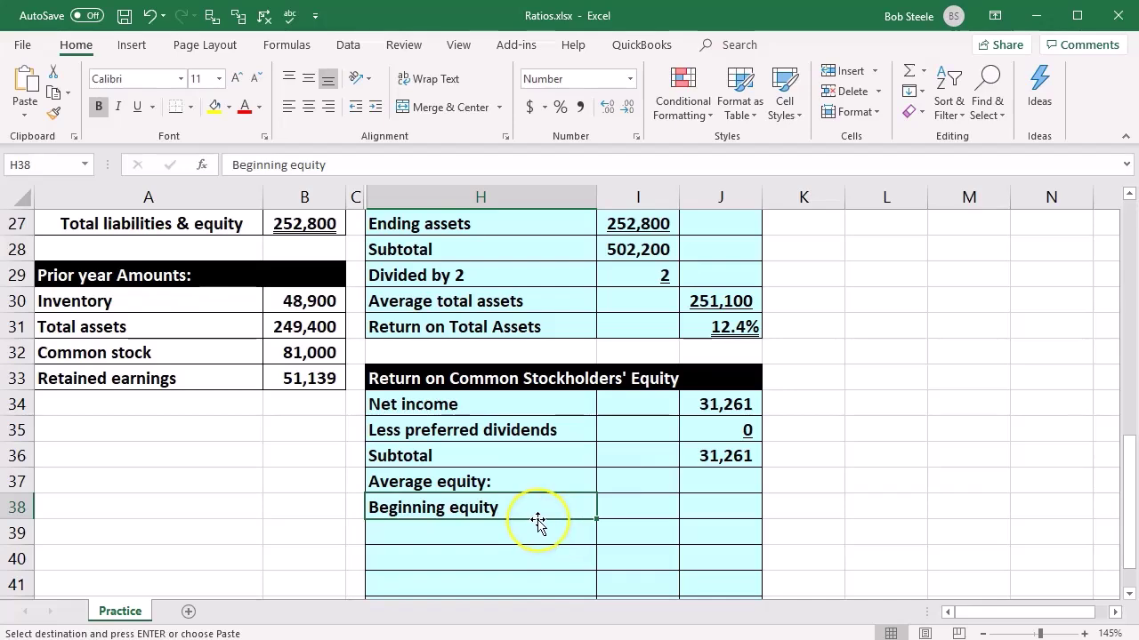
- Calculate beginning equity in I38 from the prior year common stock and retained earnings with =SUM(B32:B33)
scroll(539, 522, "up", 4)
left_click(313, 430)
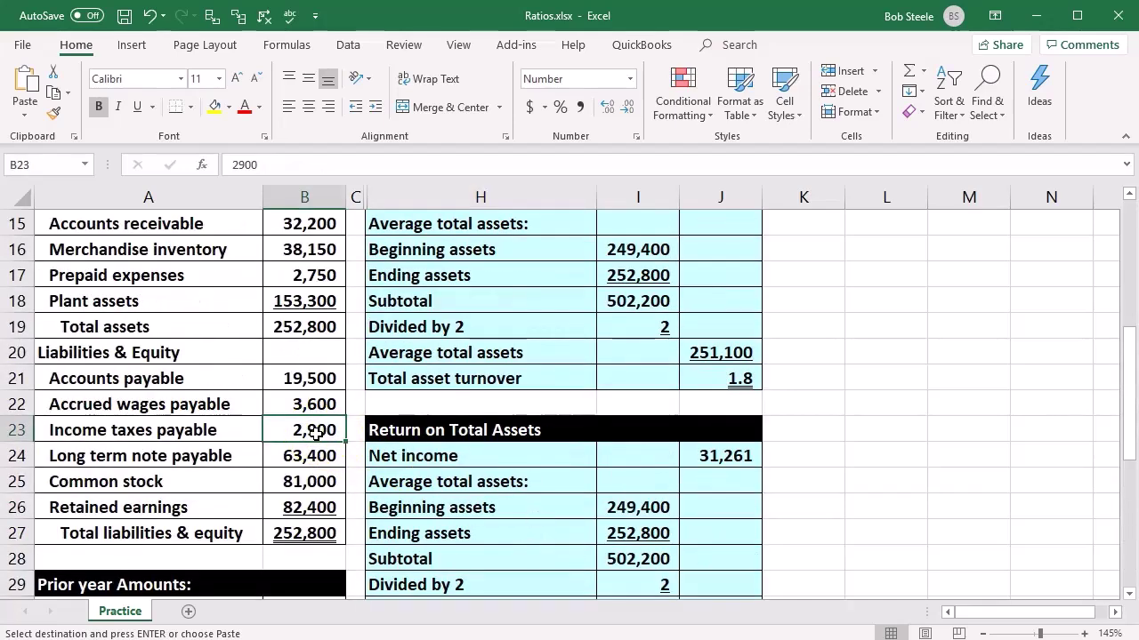
scroll(316, 434, "down", 2)
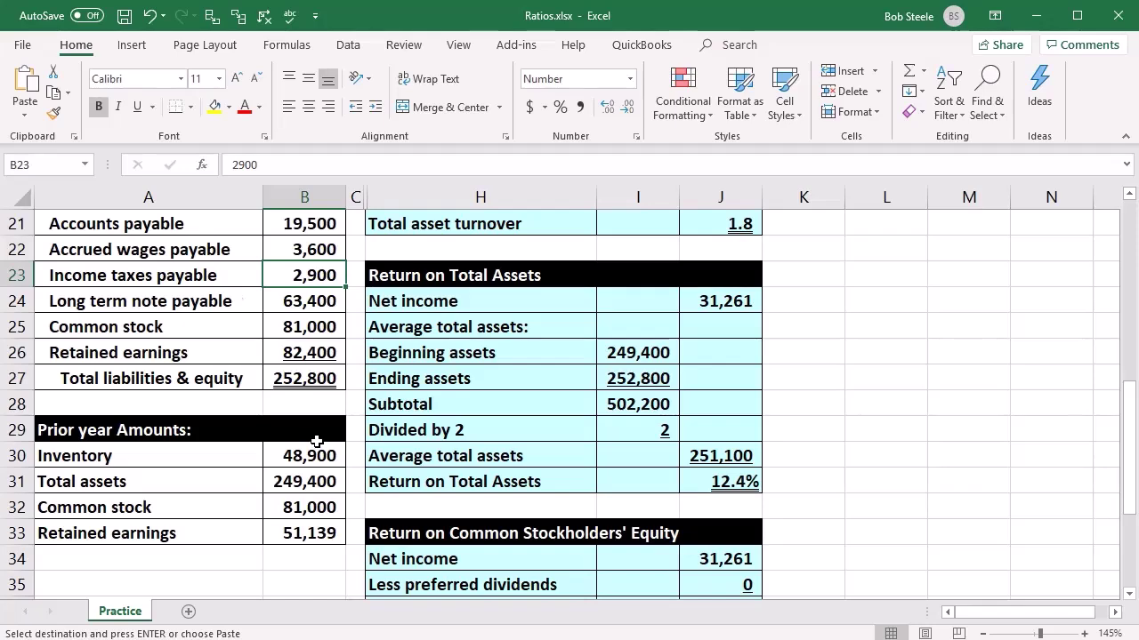
scroll(316, 441, "down", 2)
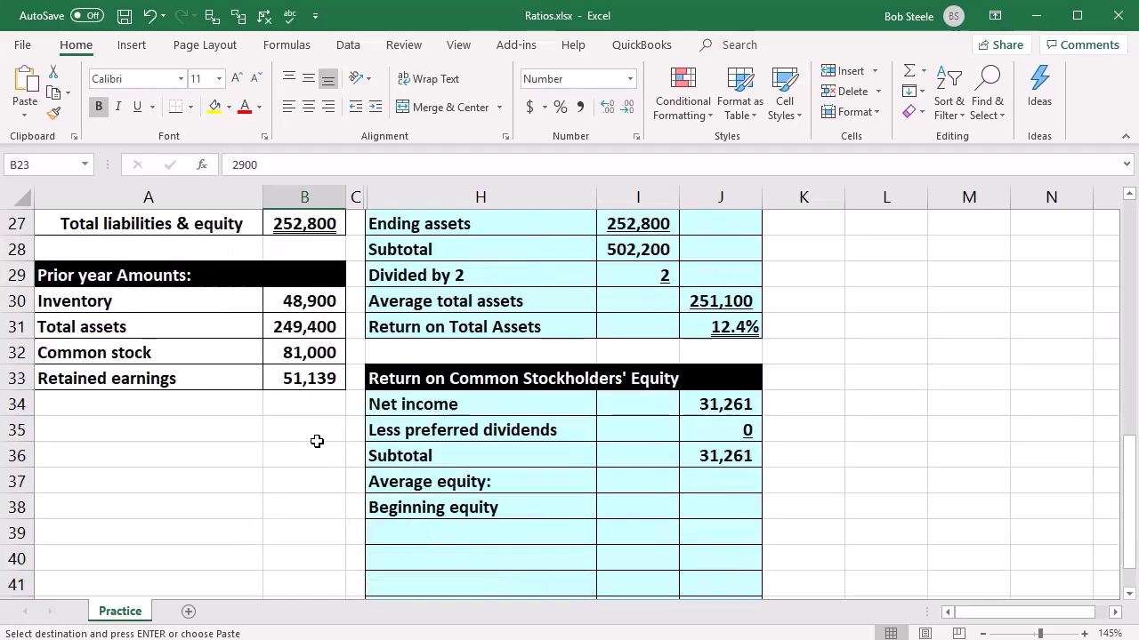
left_click(629, 512)
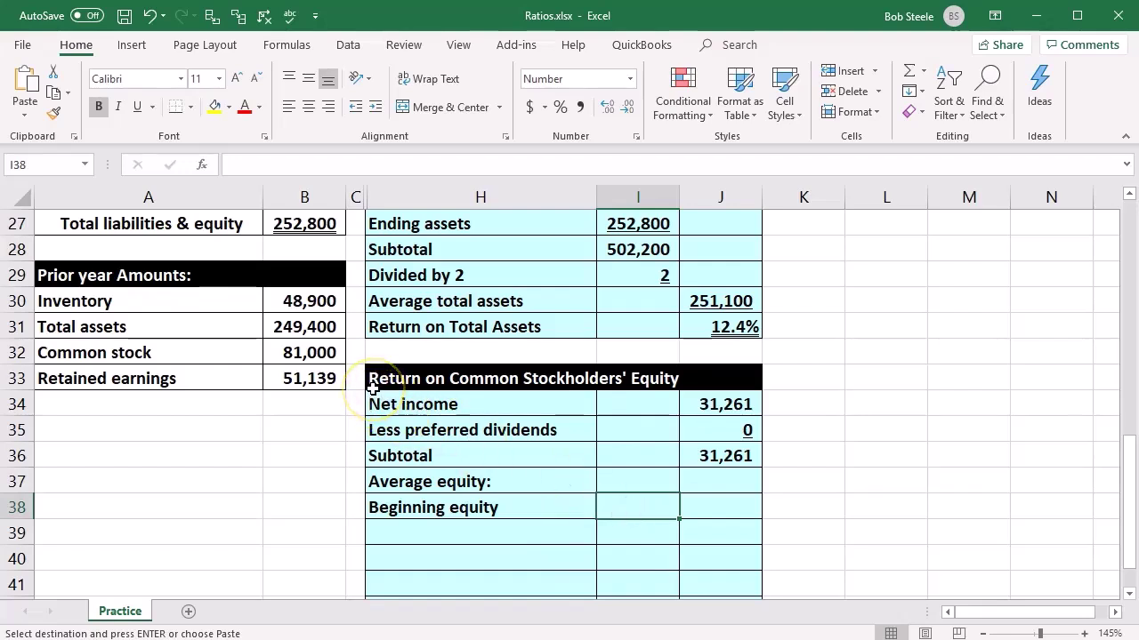
type("=sum")
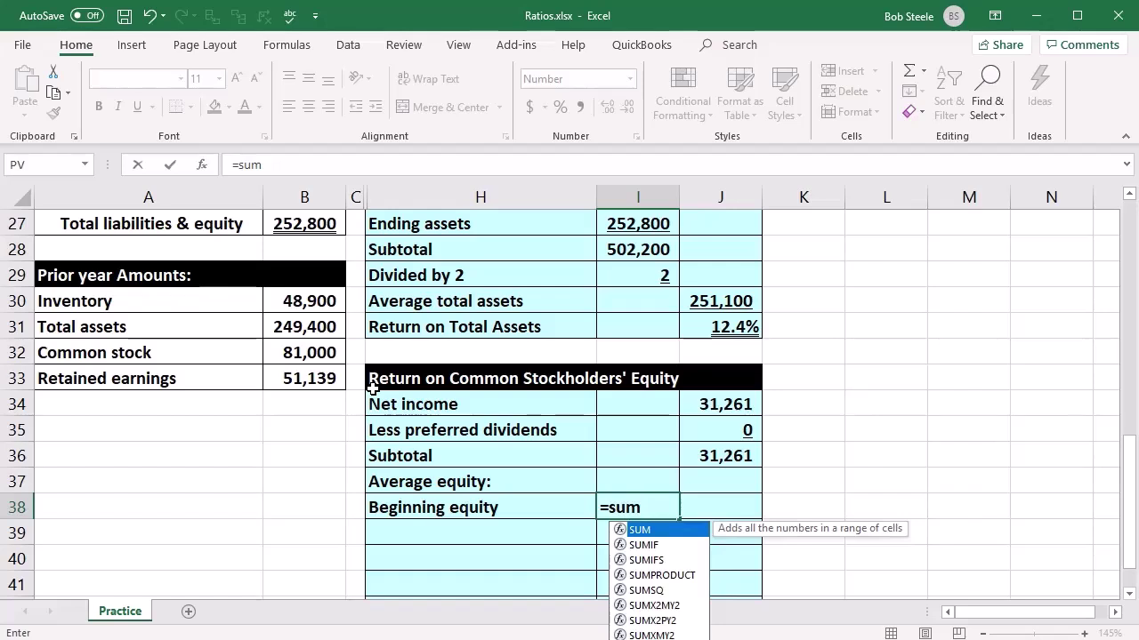
type("(")
left_click_drag(313, 354, 317, 374)
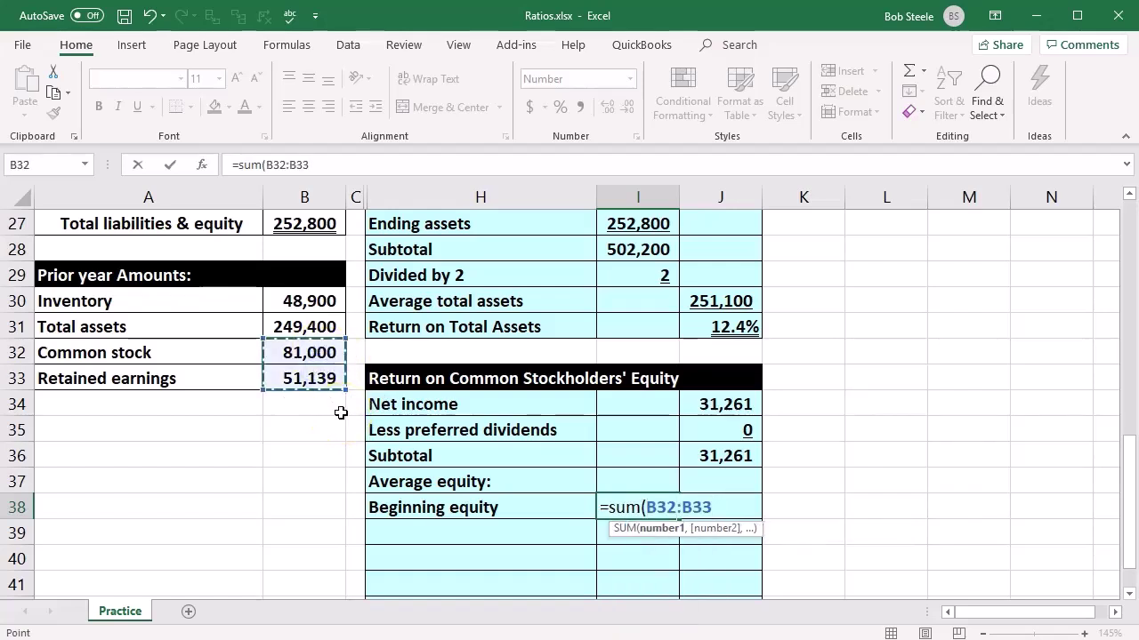
key("Return")
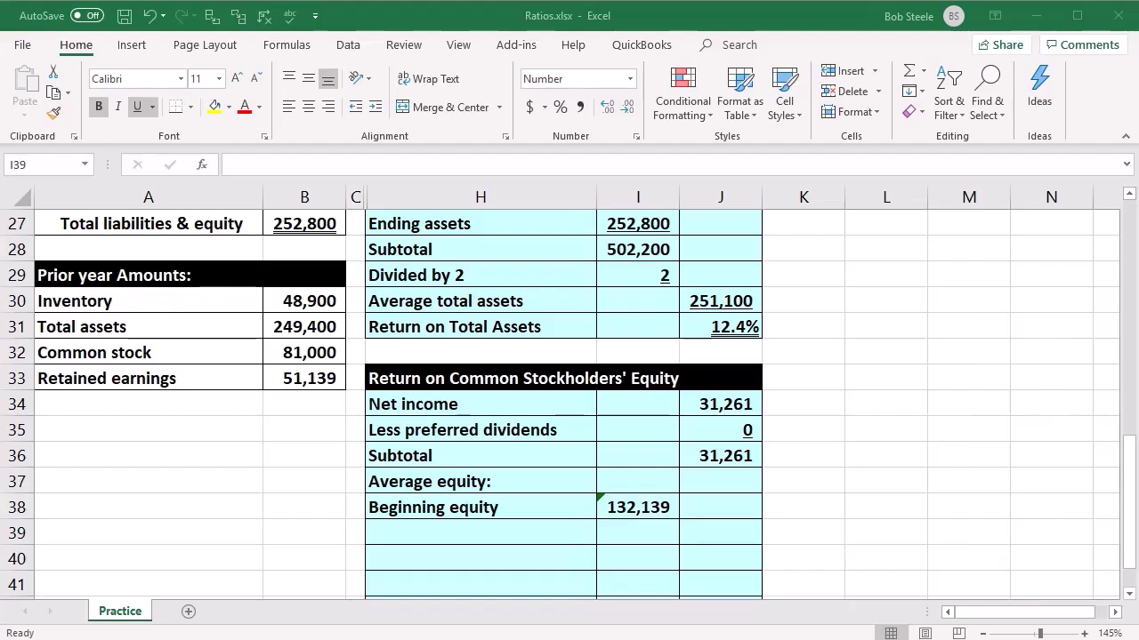
- Label H39 "Ending equity" and total the balance sheet's common stock and retained earnings in I39 with =SUM(B25:B26)
left_click(536, 528)
type("Ending equity")
left_click(632, 533)
type("=")
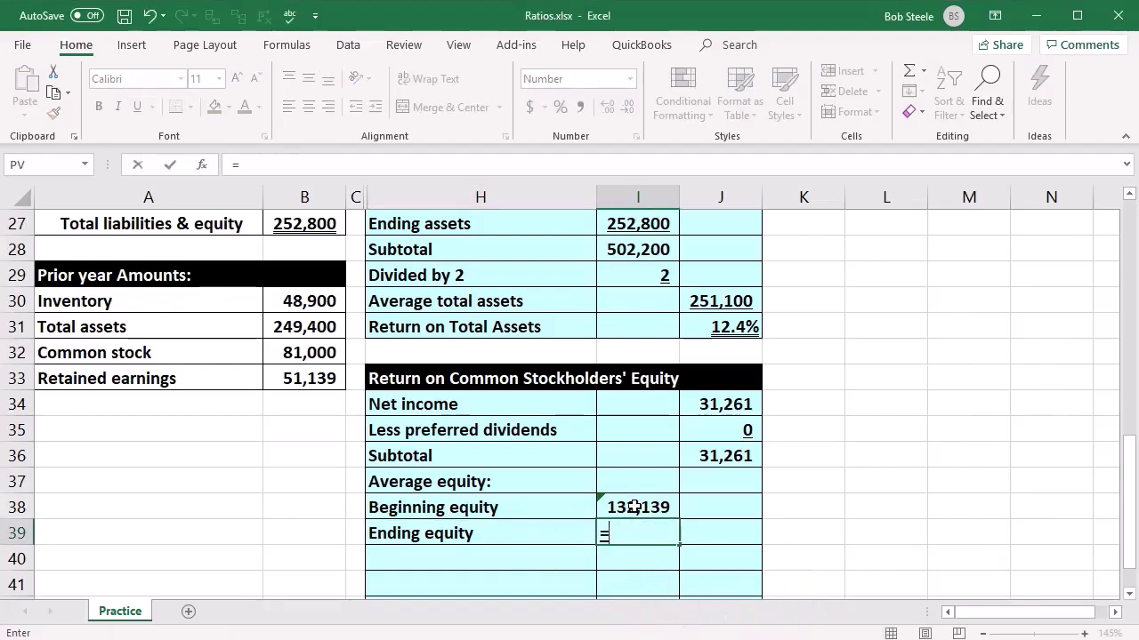
type("sum(")
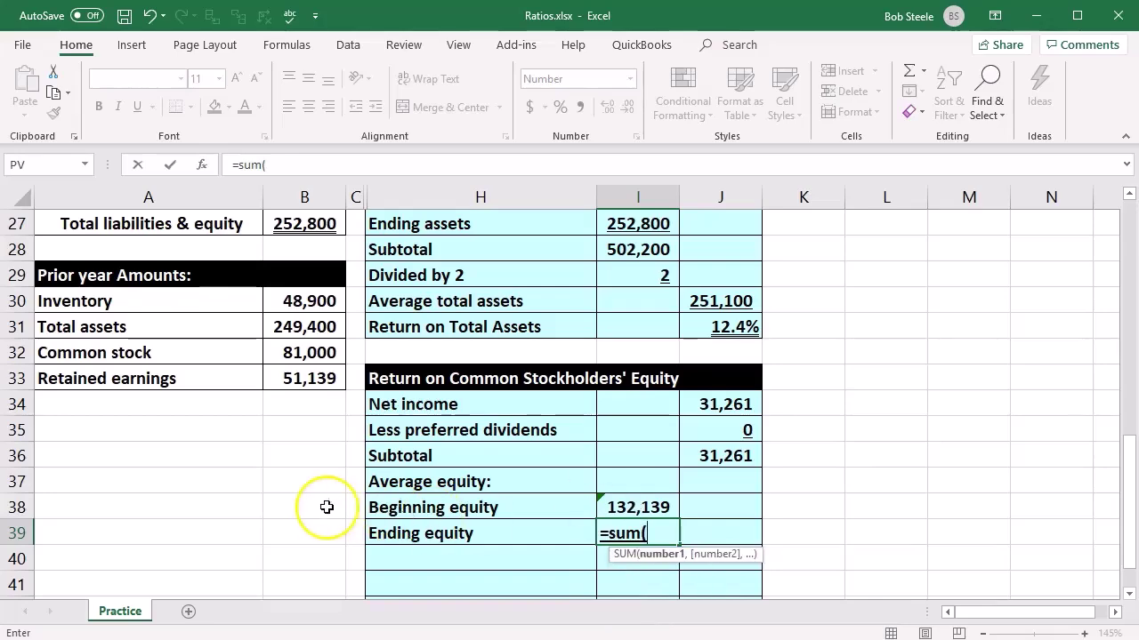
scroll(326, 507, "up", 1)
scroll(326, 507, "up", 1)
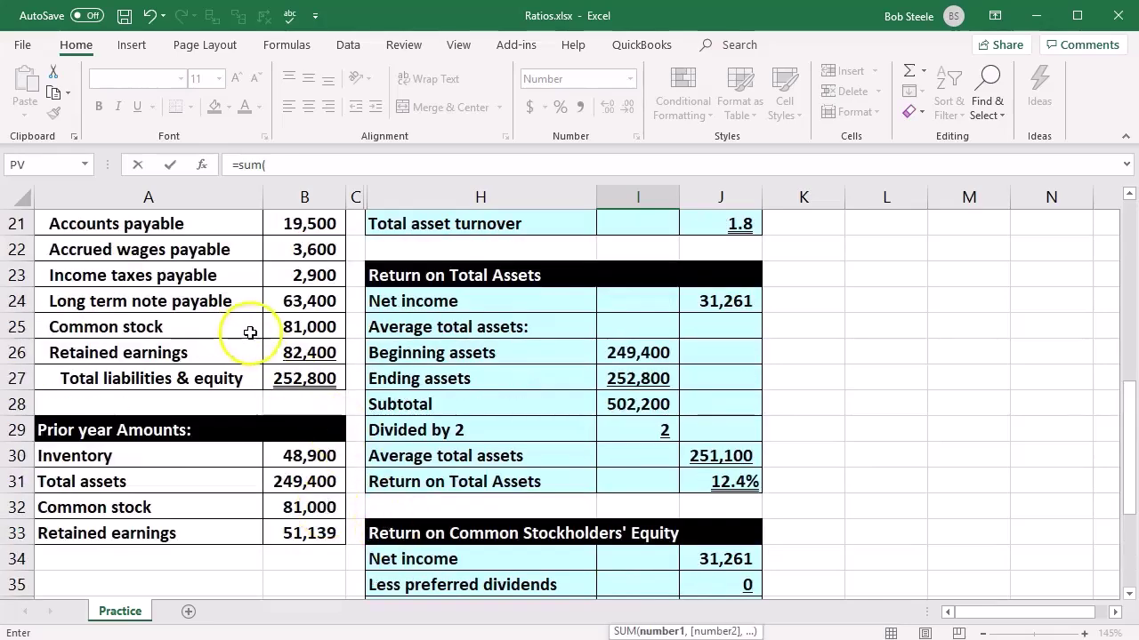
left_click(283, 331)
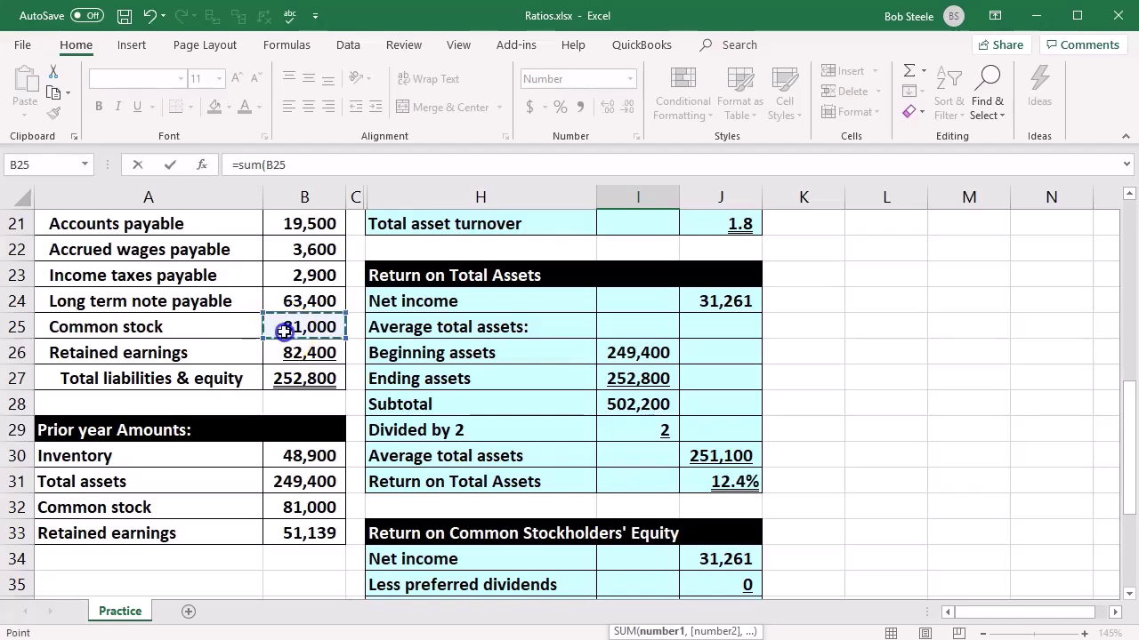
left_click_drag(283, 331, 287, 351)
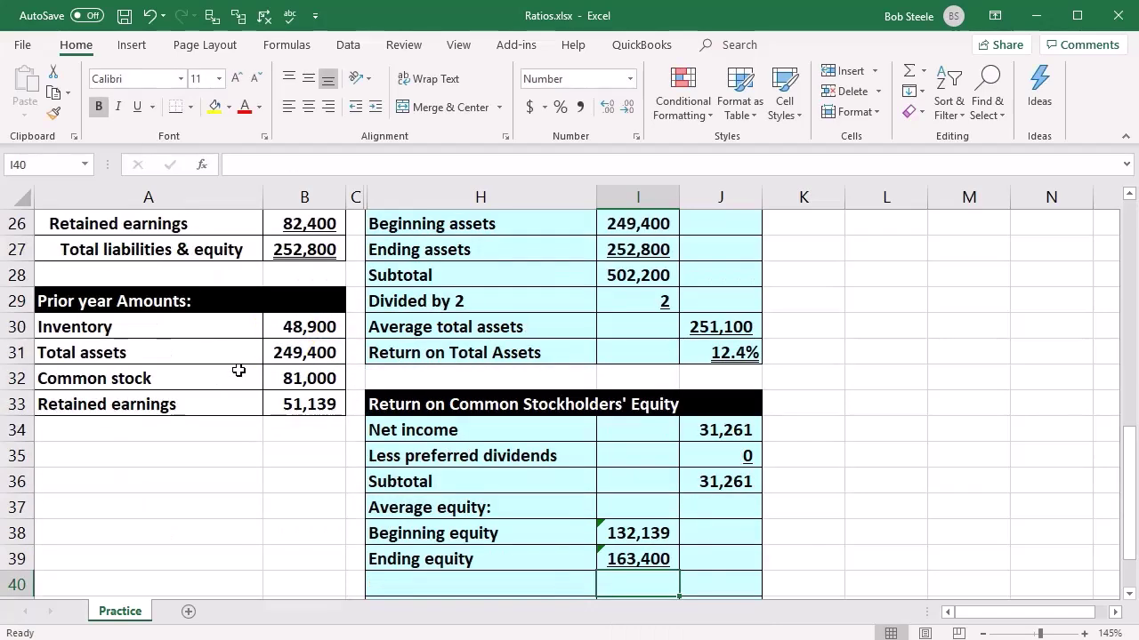
- Label H41 "Divided by 2" with an underlined divisor of 2 in I41
scroll(236, 368, "down", 1)
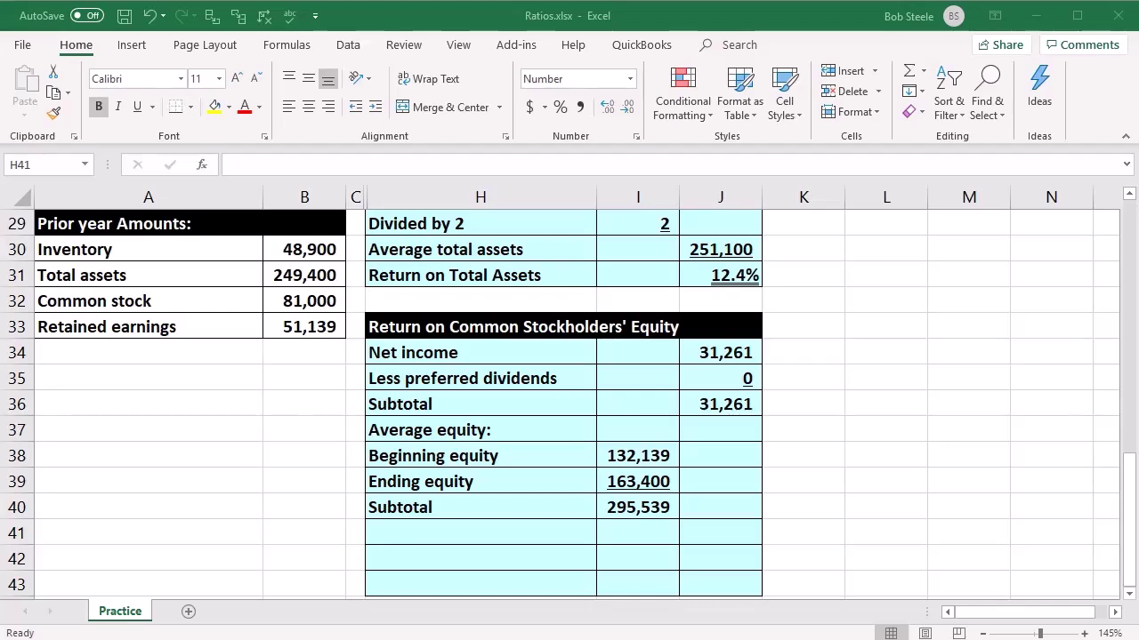
left_click(489, 527)
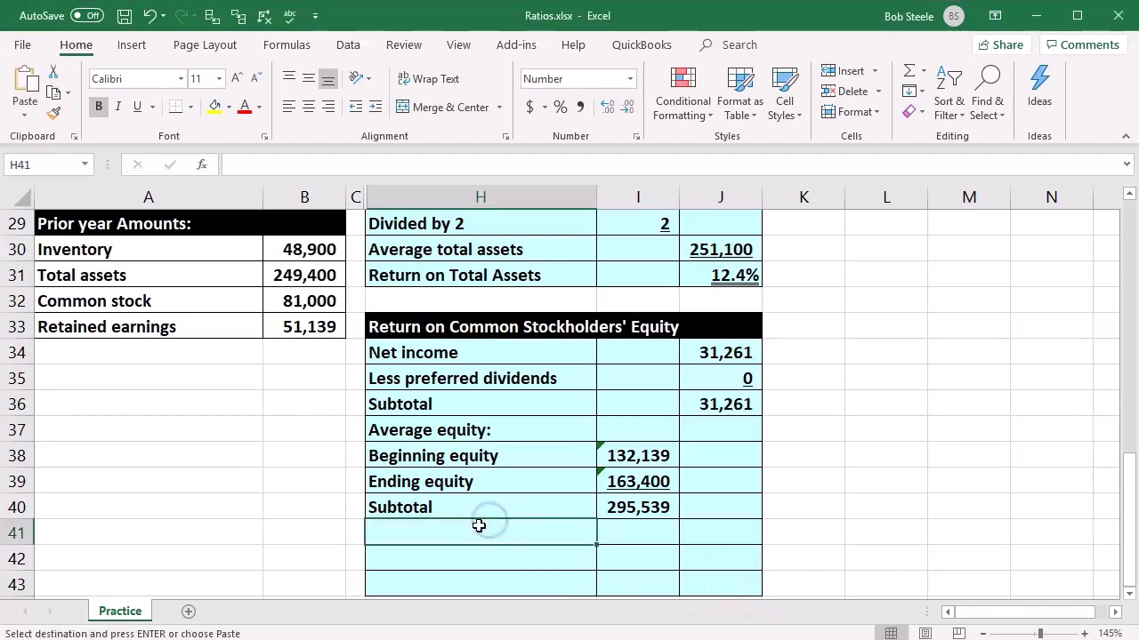
key("ctrl+v")
left_click(724, 530)
left_click(655, 530)
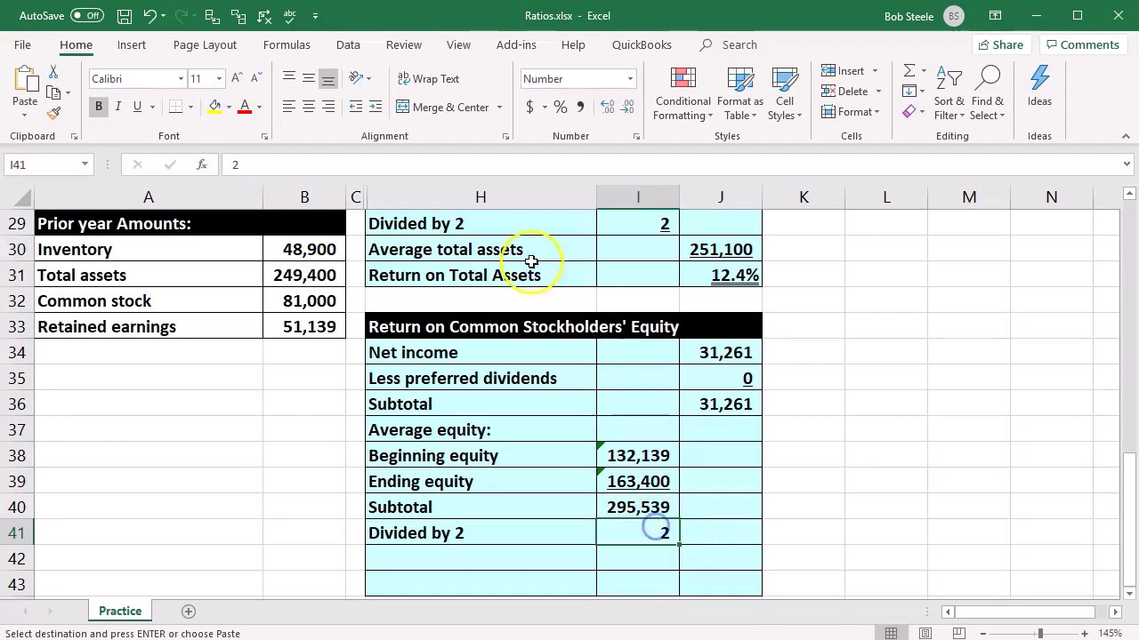
left_click(137, 105)
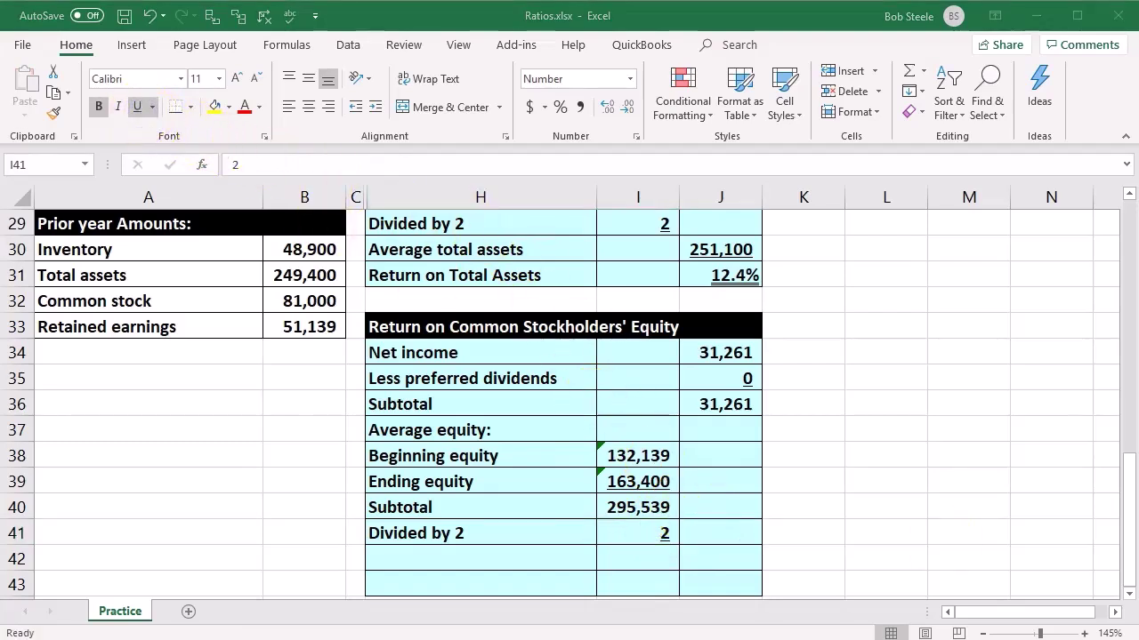
- Label H42 "Average equity" and calculate it in J42 by dividing the equity subtotal by two with =I40/I41
left_click(501, 549)
key("ctrl+v")
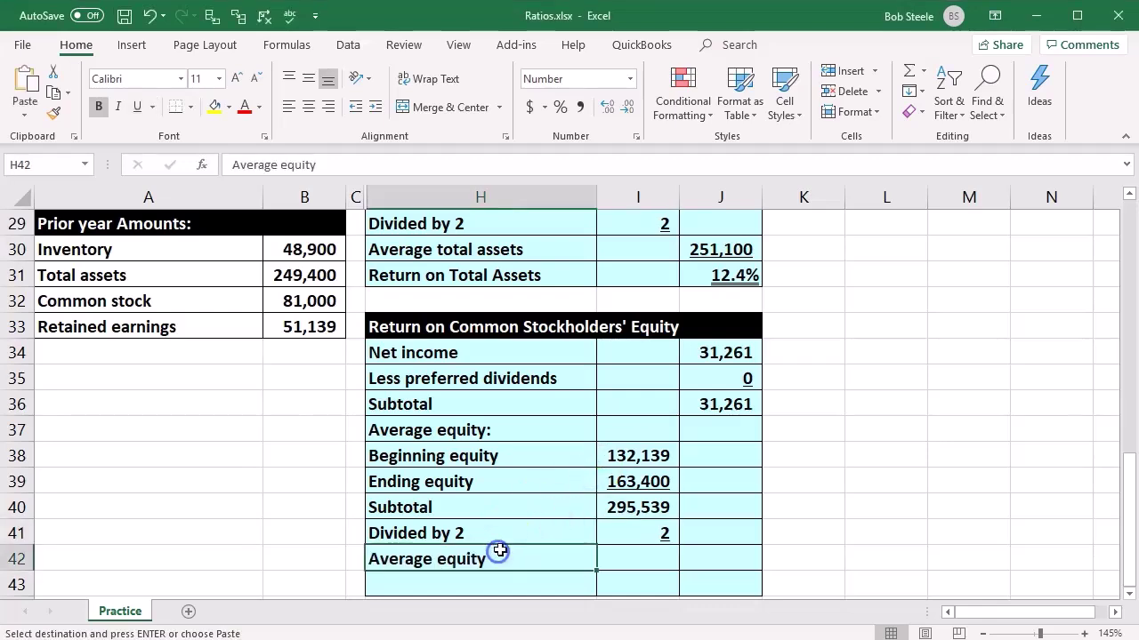
key("Tab")
key("Tab")
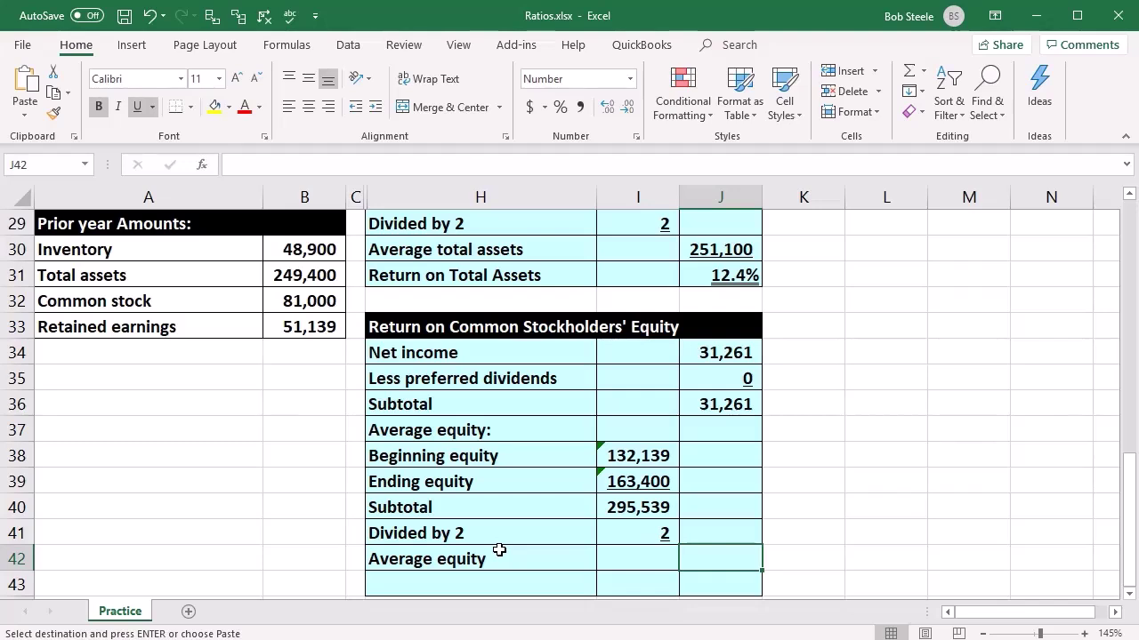
type("=")
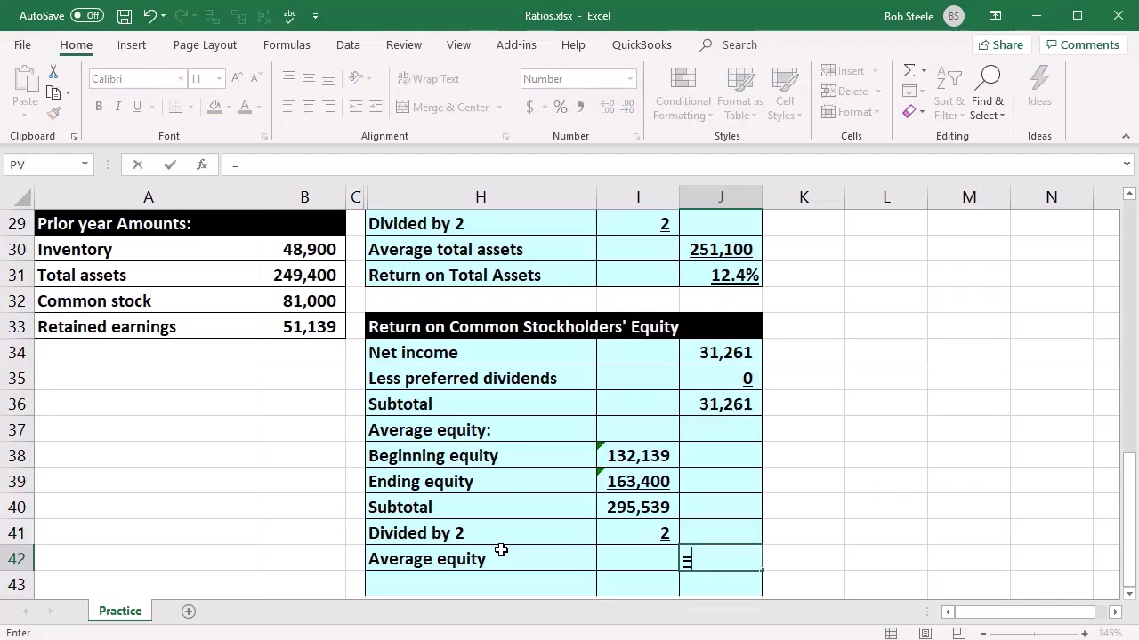
left_click(623, 507)
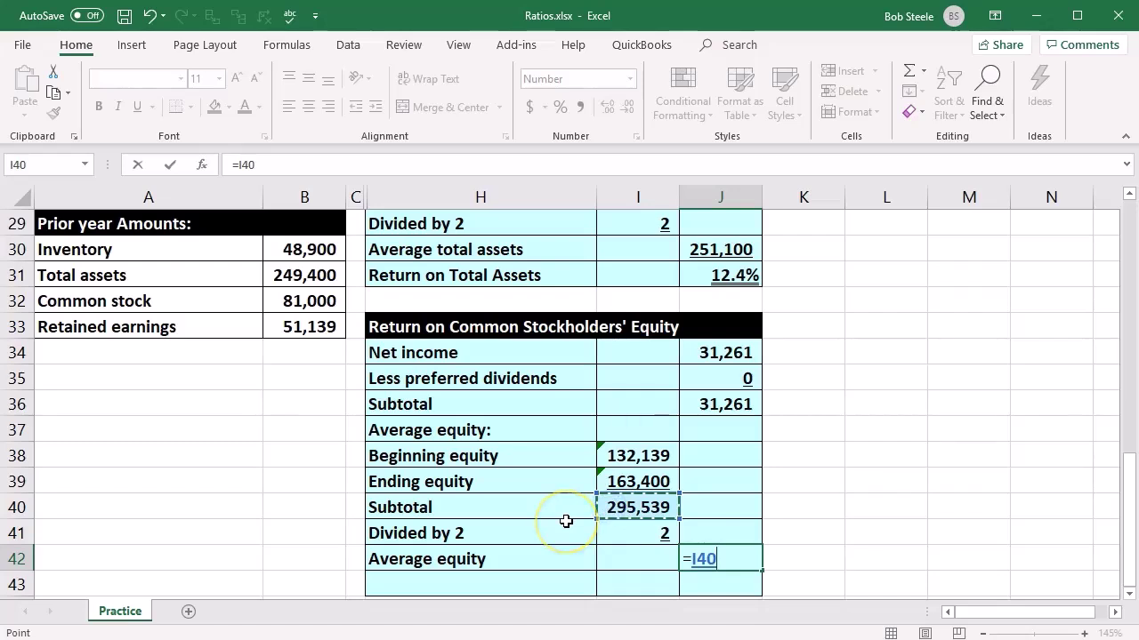
type("/")
left_click(620, 525)
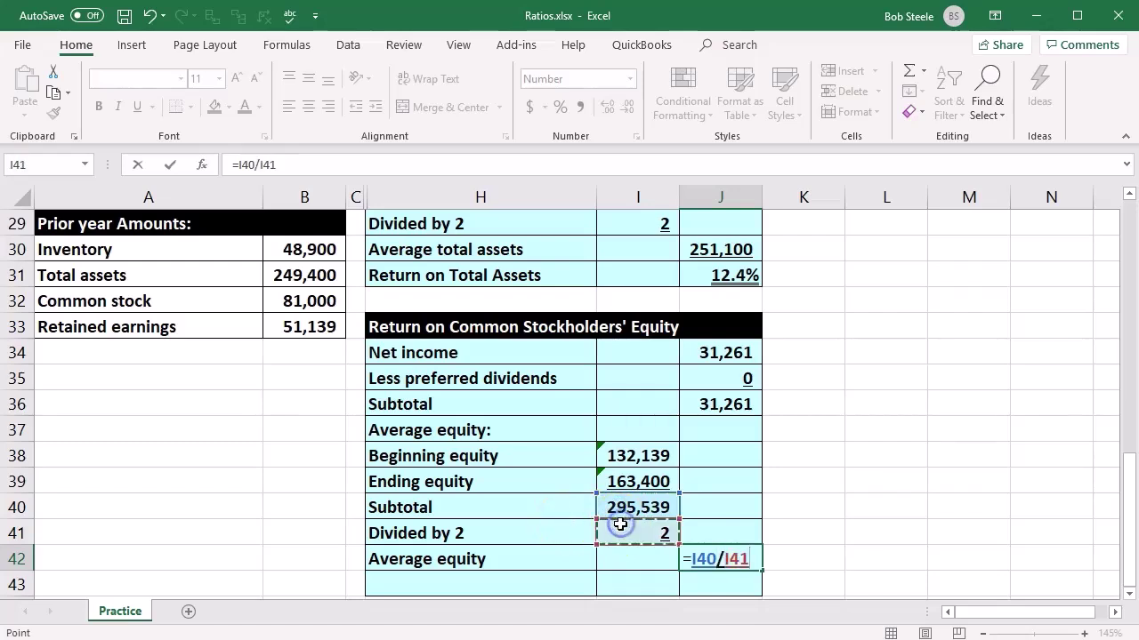
key("Return")
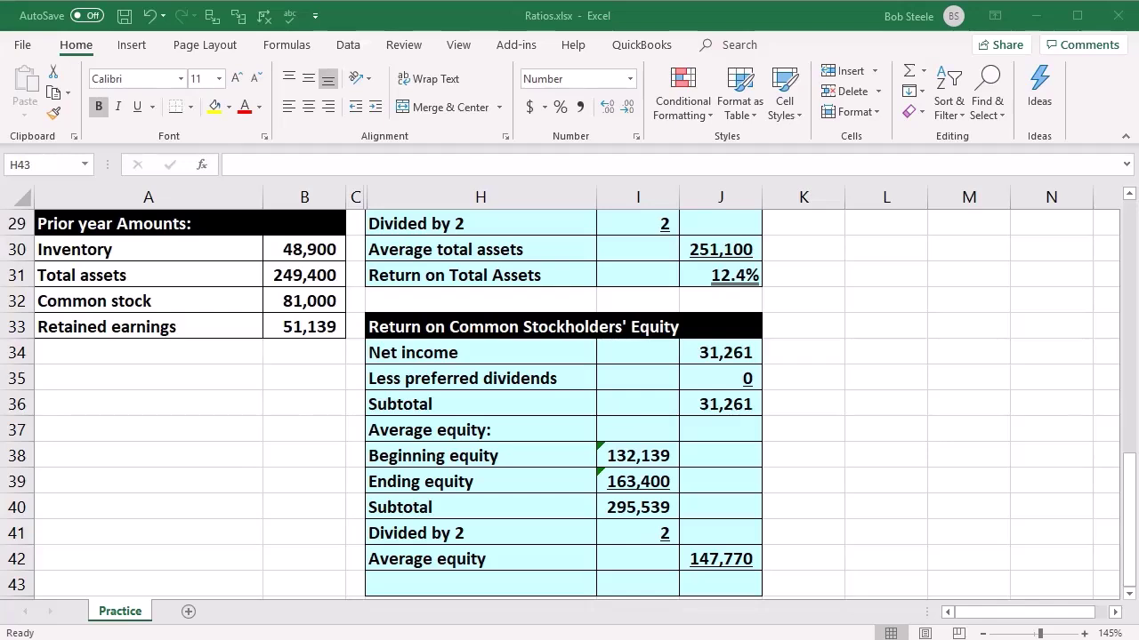
- Label H43 "Return on Common Stockholders' Equity" and calculate the ratio in J43 with =J36/J42
key("ctrl+c")
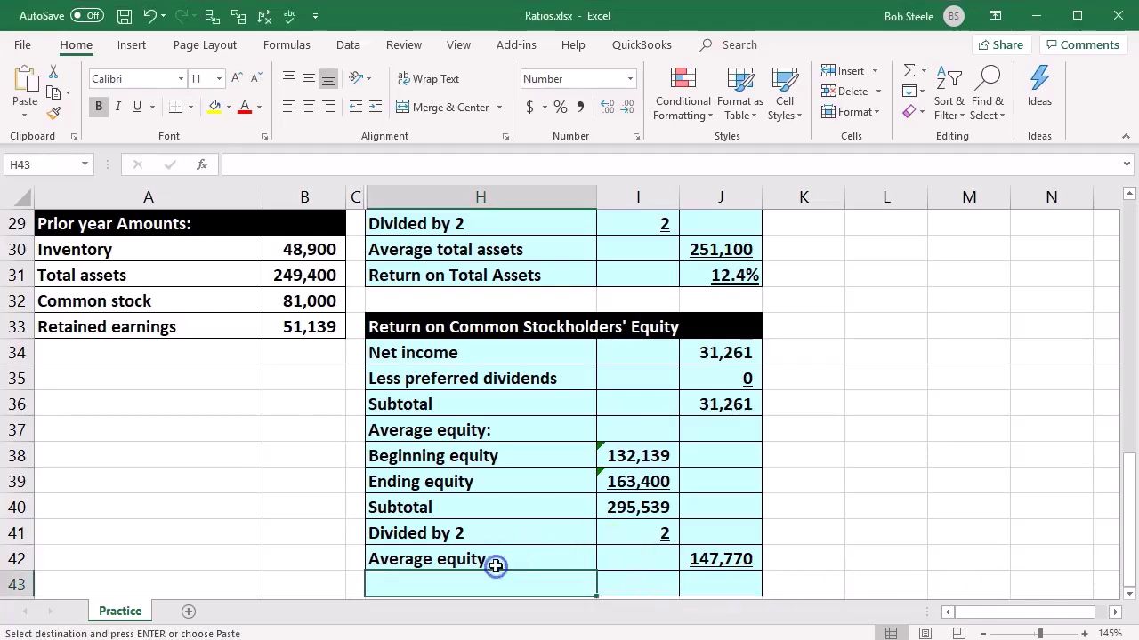
scroll(496, 557, "down", 1)
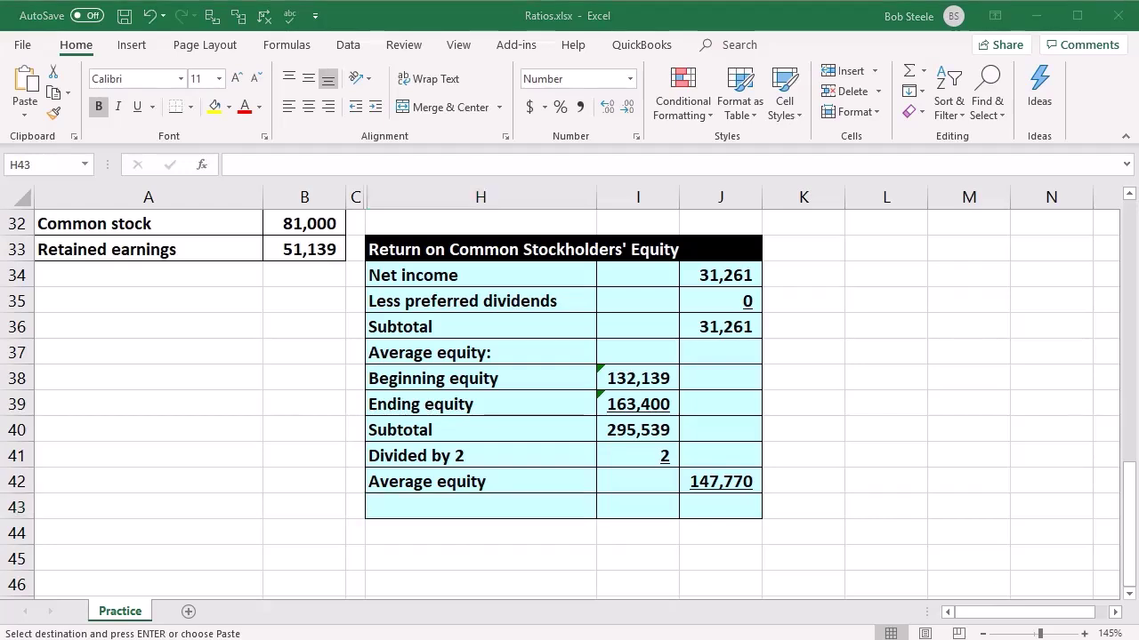
left_click(503, 512)
key("ctrl+v")
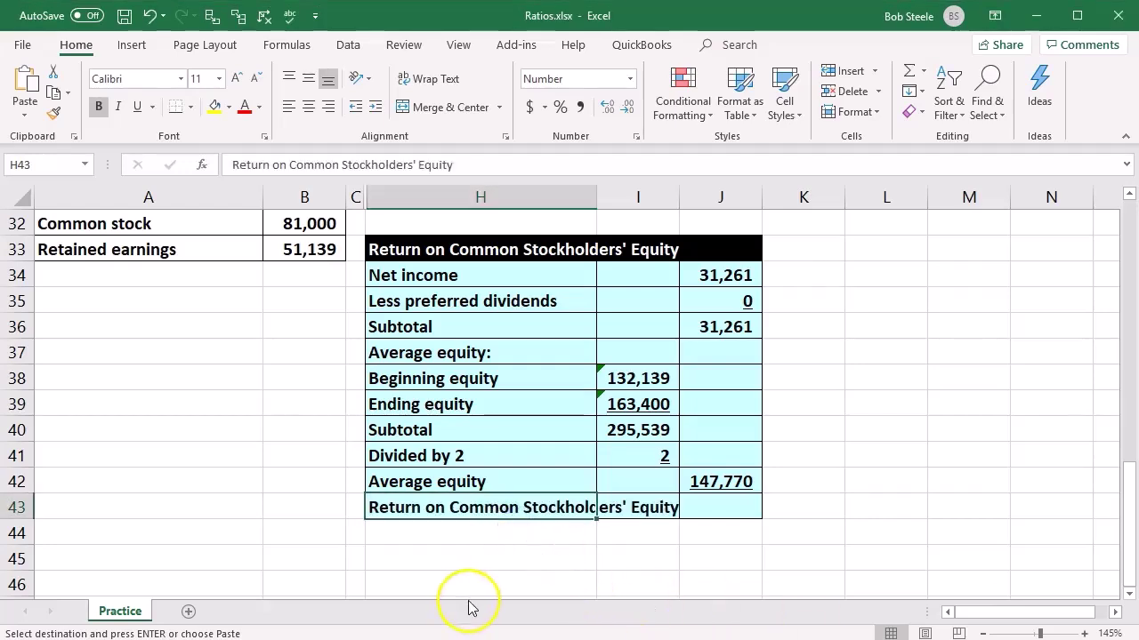
left_click(718, 513)
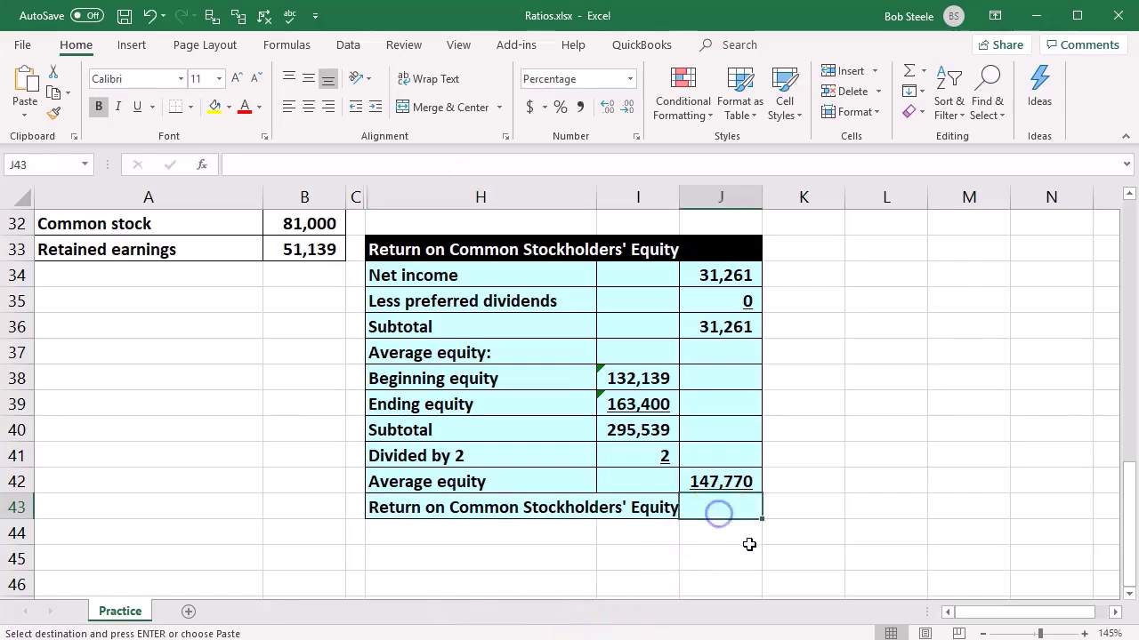
type("=")
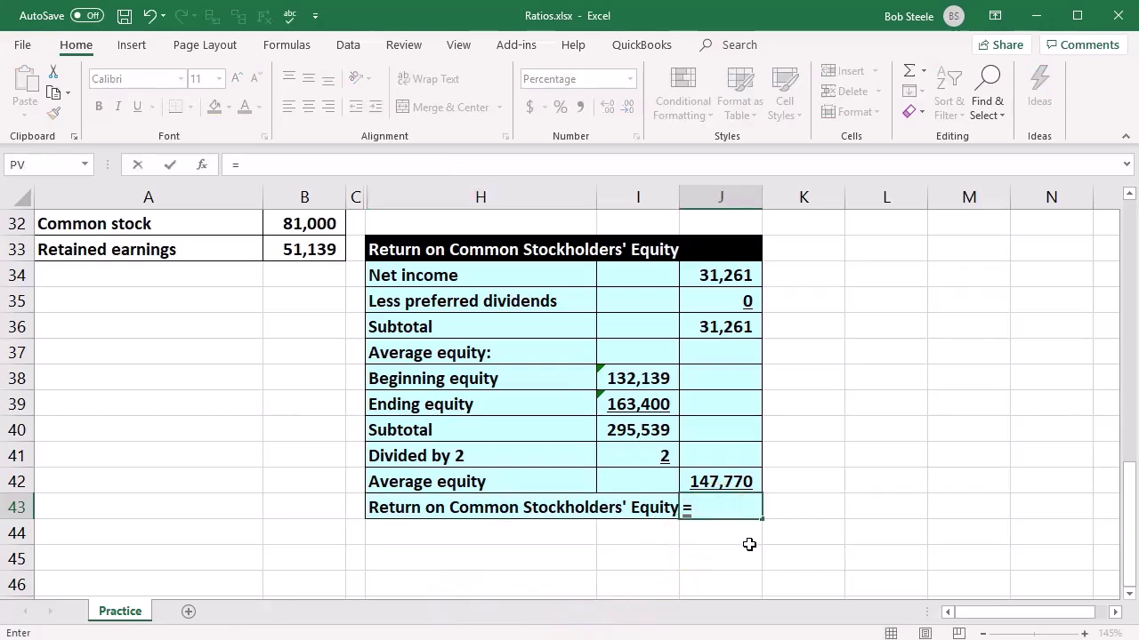
left_click(729, 331)
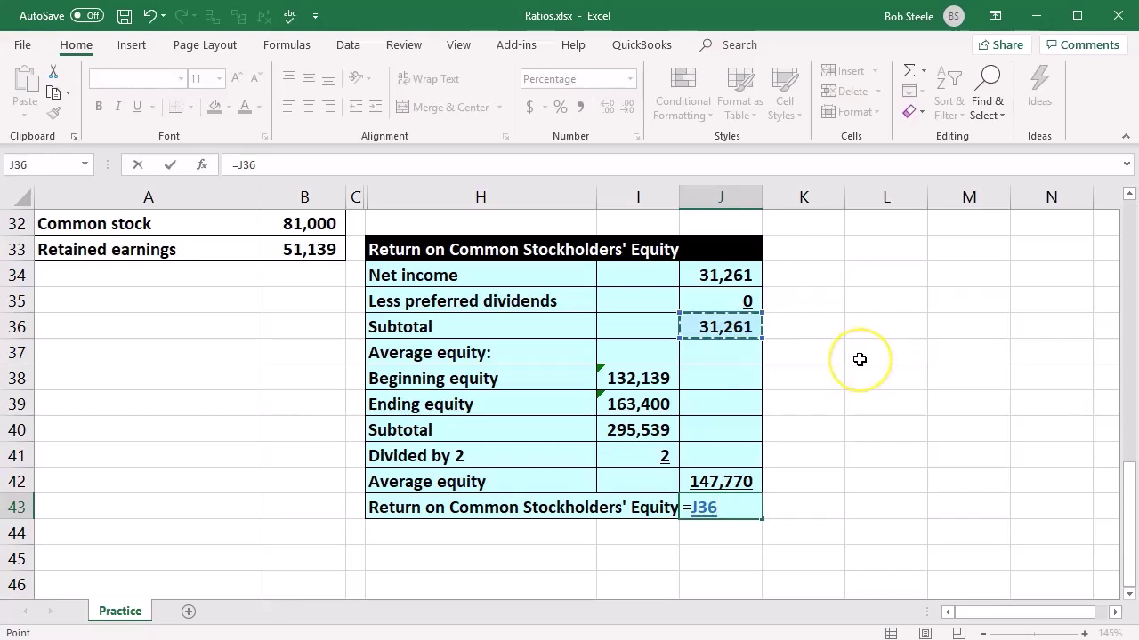
type("/")
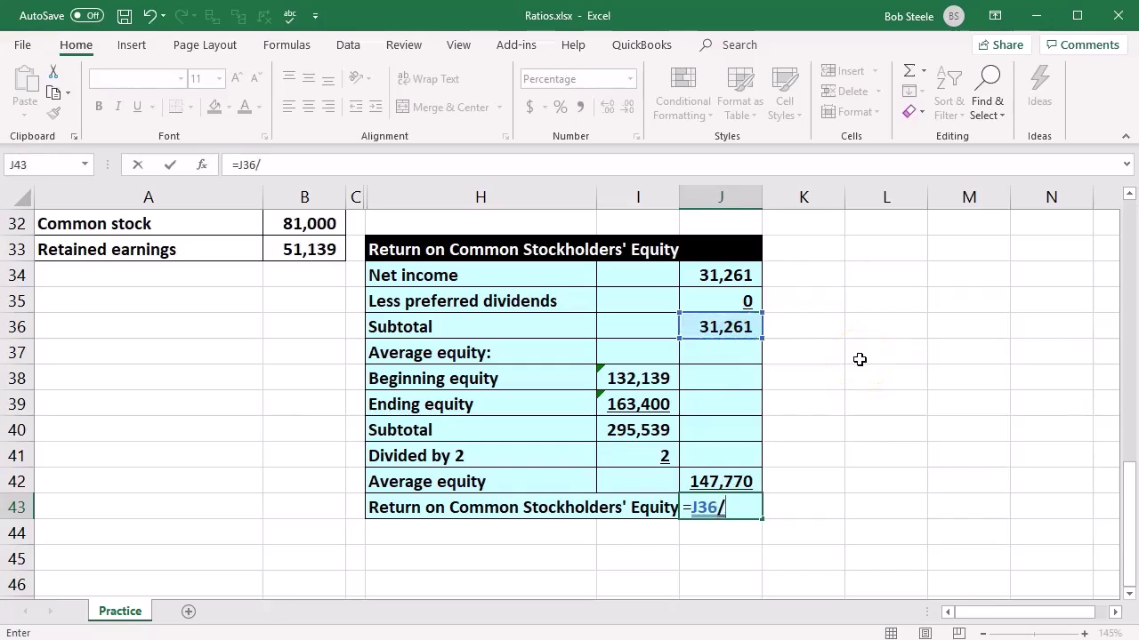
left_click(723, 483)
key("Return")
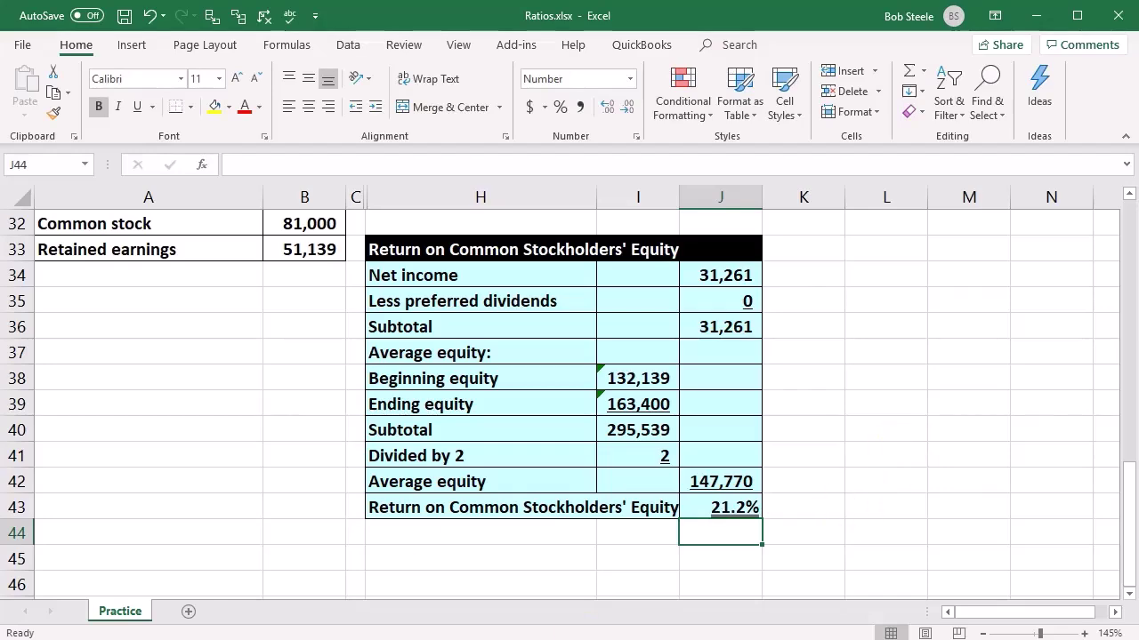
- Compare the average total assets calculations in the earlier ratio sections with the average equity calculation in H37:I41
left_click(645, 458)
scroll(655, 469, "up", 6)
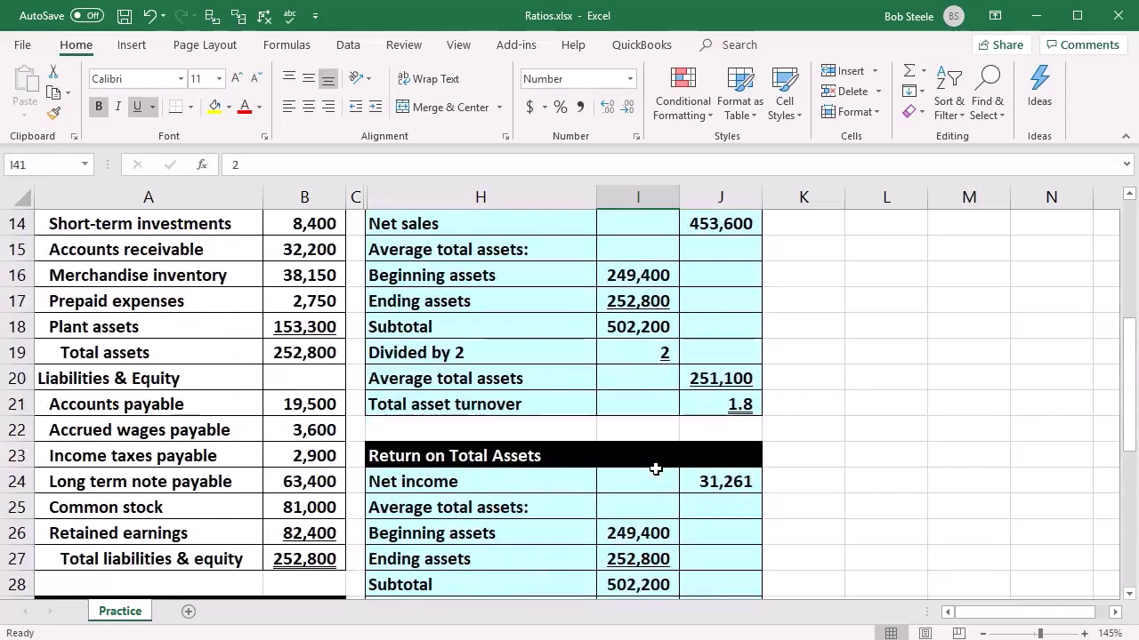
scroll(656, 469, "up", 1)
scroll(656, 468, "down", 6)
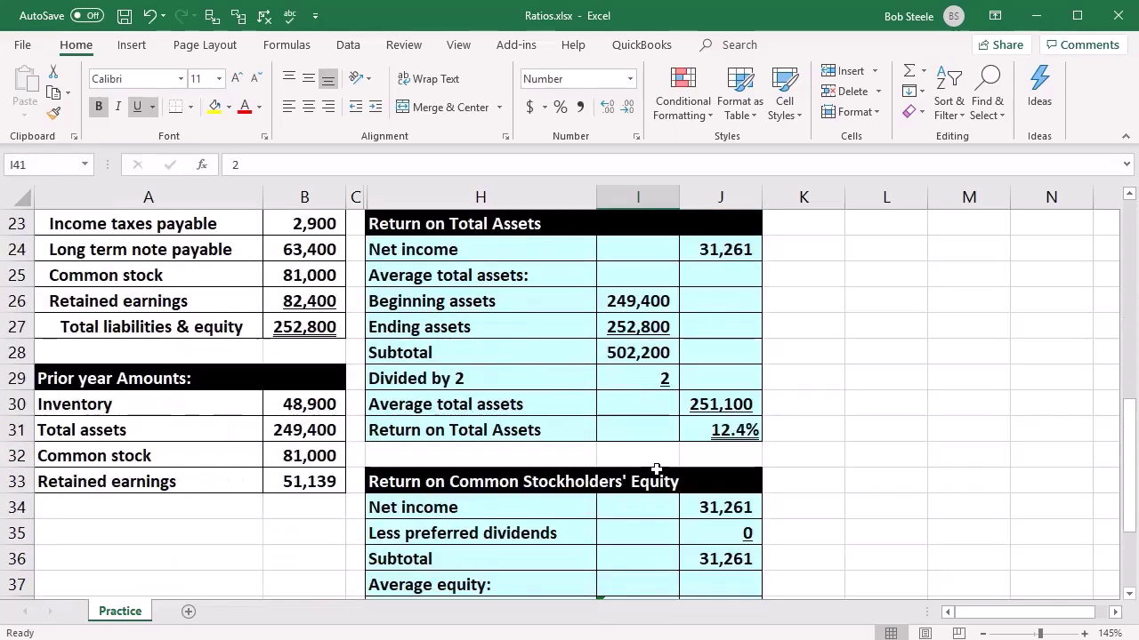
scroll(656, 467, "down", 1)
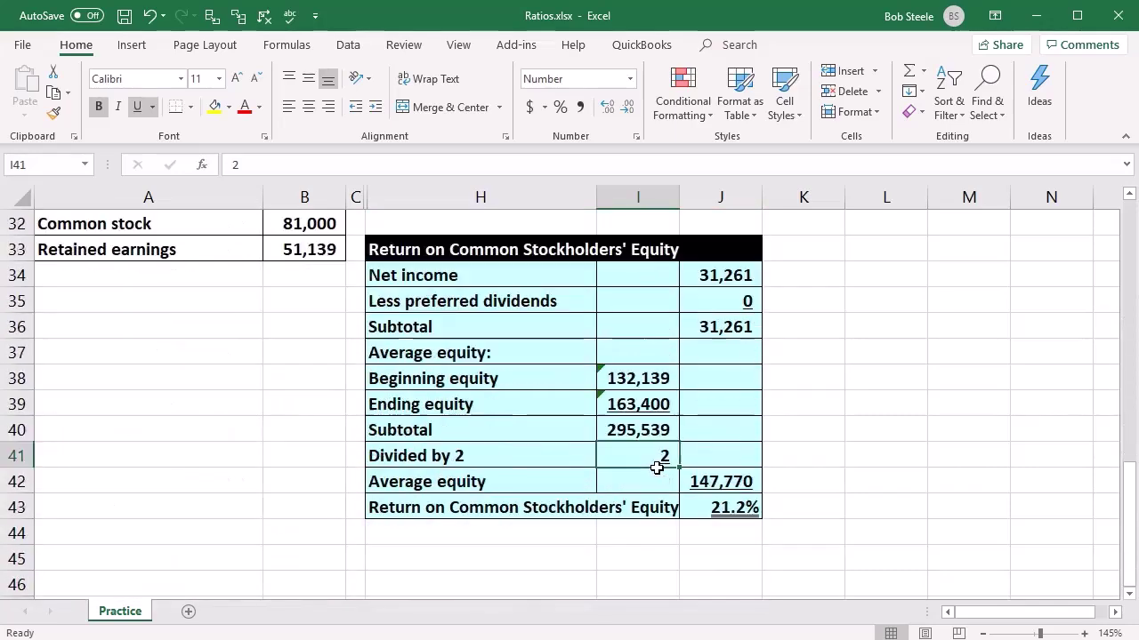
left_click_drag(541, 357, 655, 445)
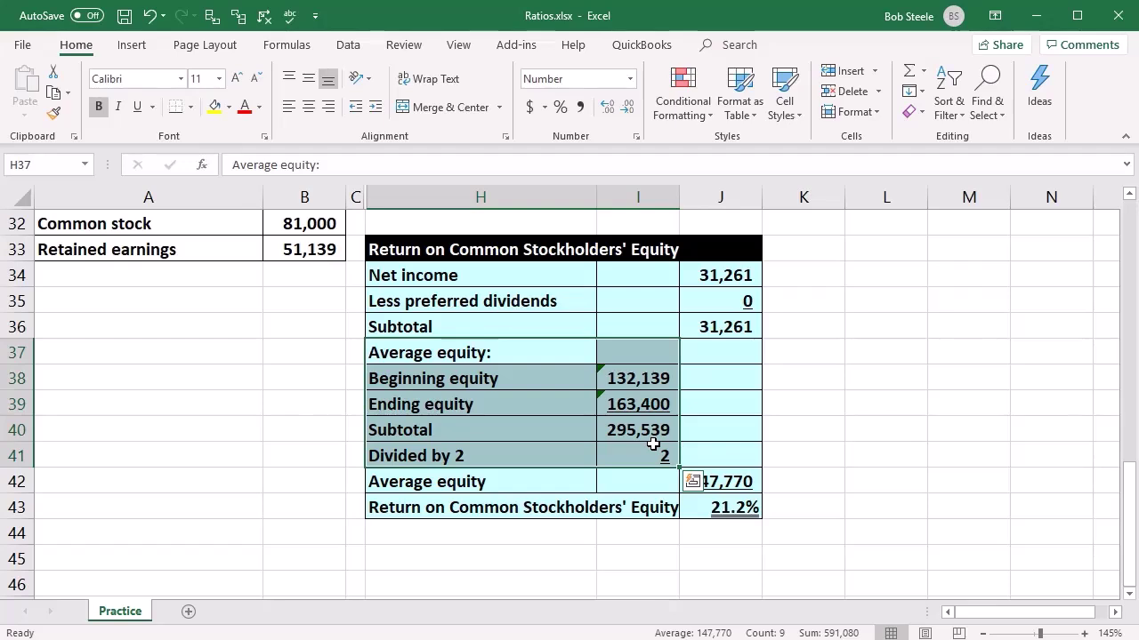
left_click(876, 377)
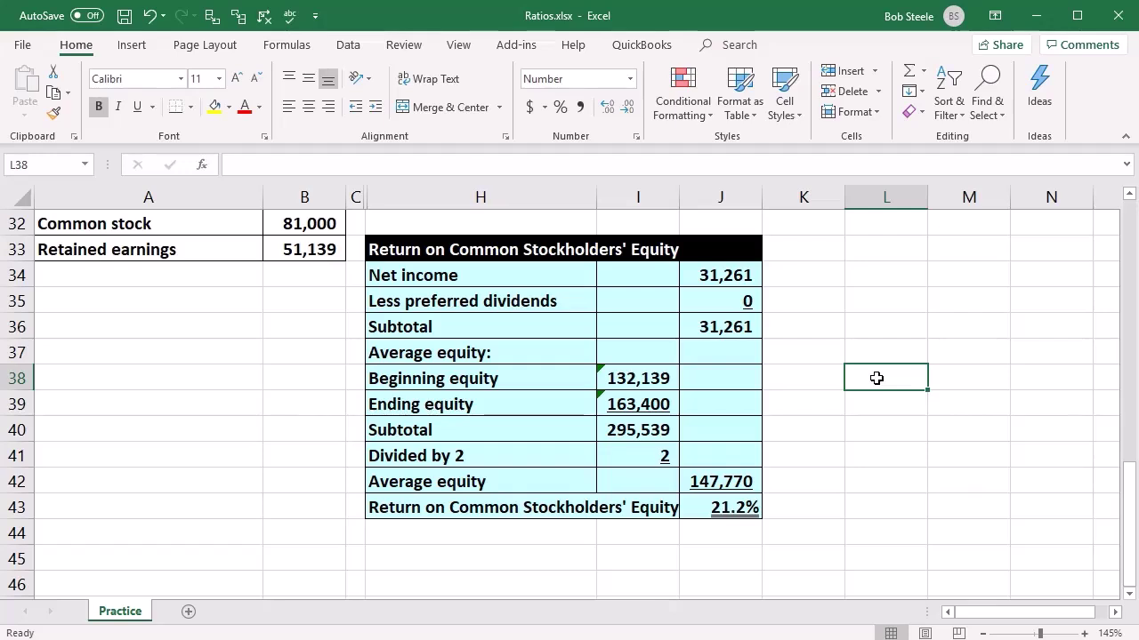
left_click_drag(965, 275, 961, 330)
left_click_drag(805, 455, 1002, 325)
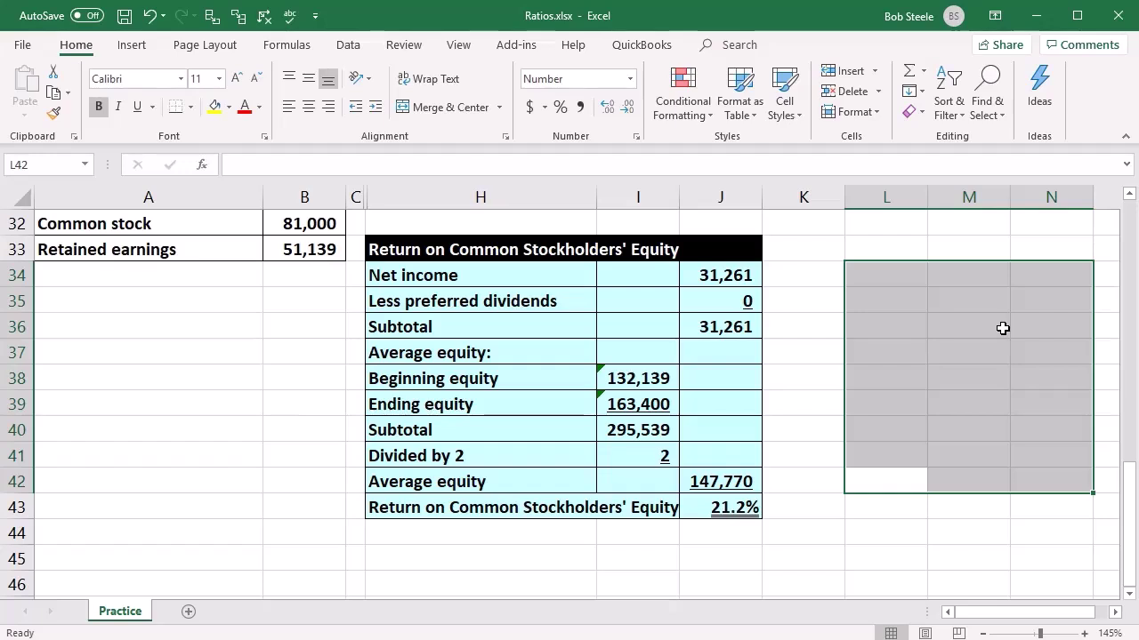
left_click(1003, 328)
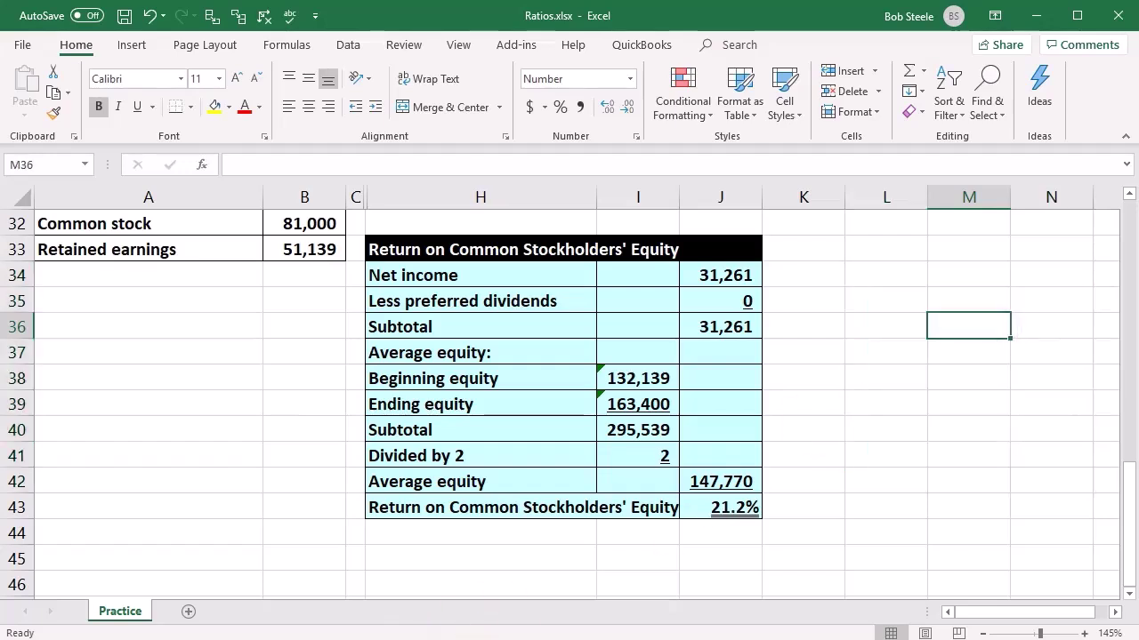